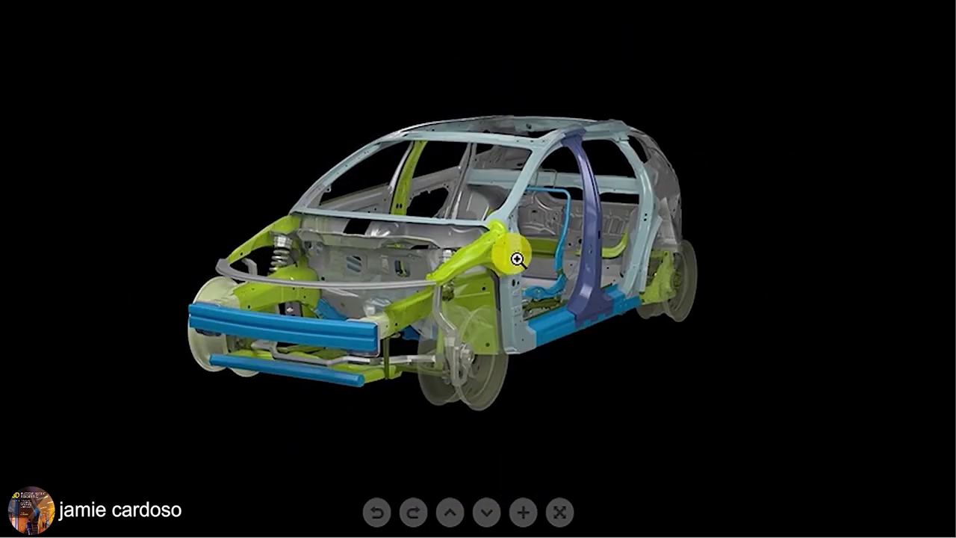
Spin the car chassis and chair demos, reveal the extra stool, then zoom out on the bike.
{"action": "left_click", "coordinate": [533, 162]}
{"action": "left_click_drag", "start_coordinate": [533, 161], "coordinate": [254, 214]}
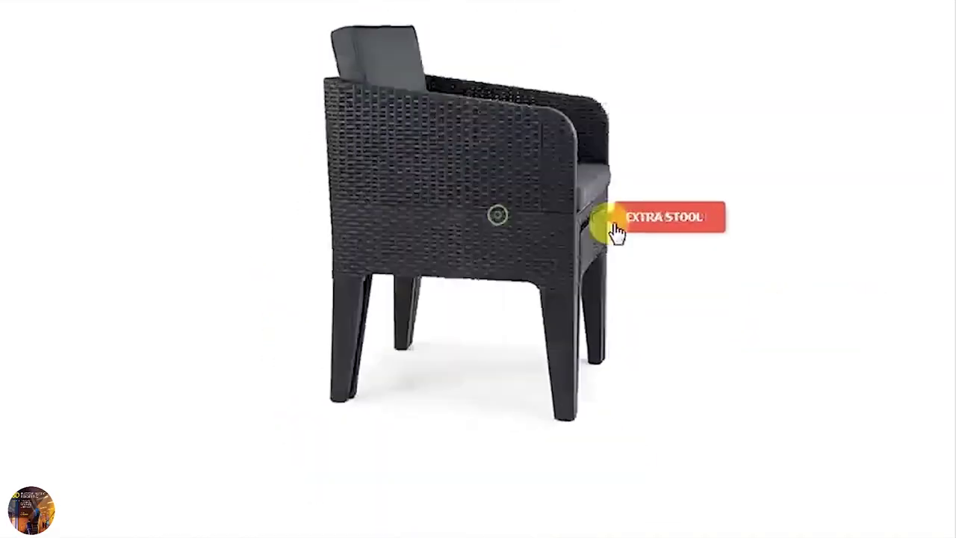
{"action": "left_click", "coordinate": [615, 224]}
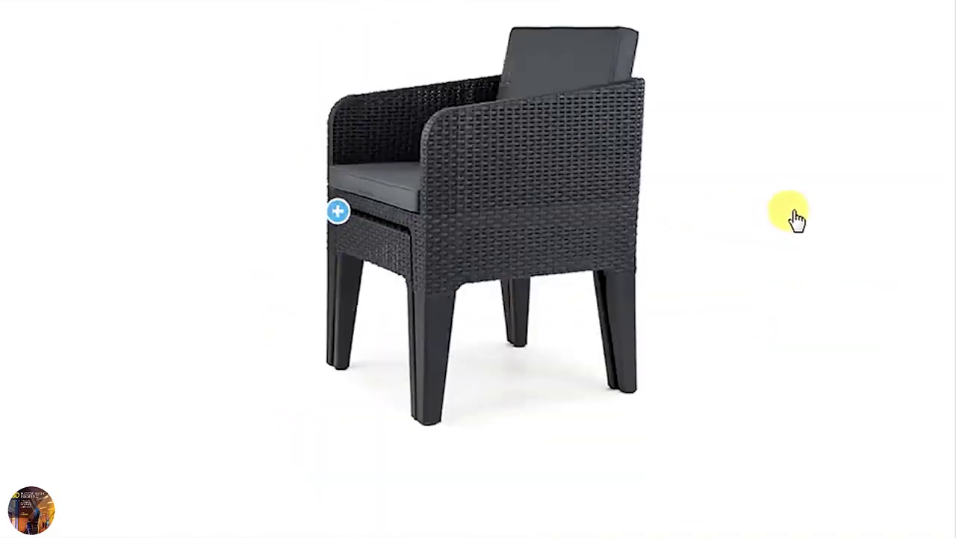
{"action": "left_click_drag", "start_coordinate": [869, 235], "coordinate": [239, 284]}
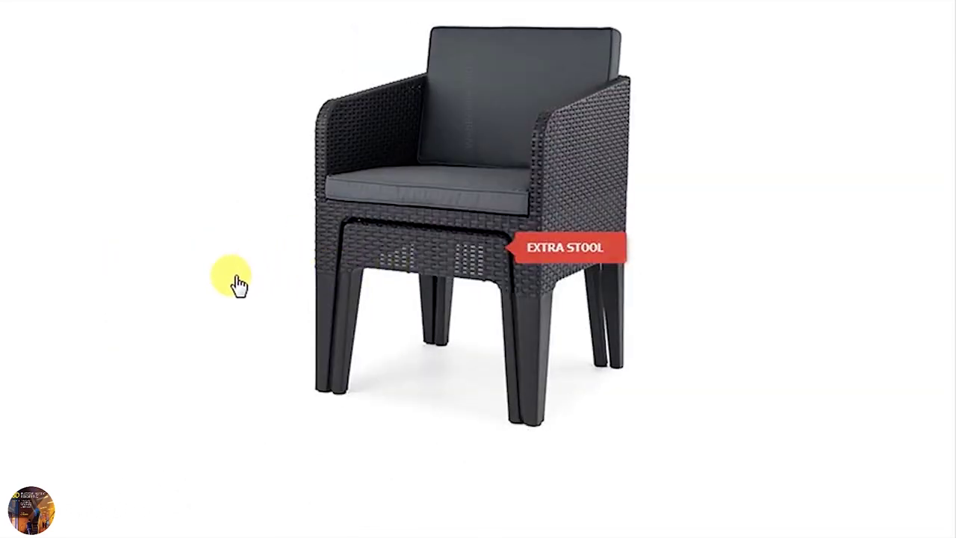
{"action": "left_click_drag", "start_coordinate": [192, 331], "coordinate": [523, 284]}
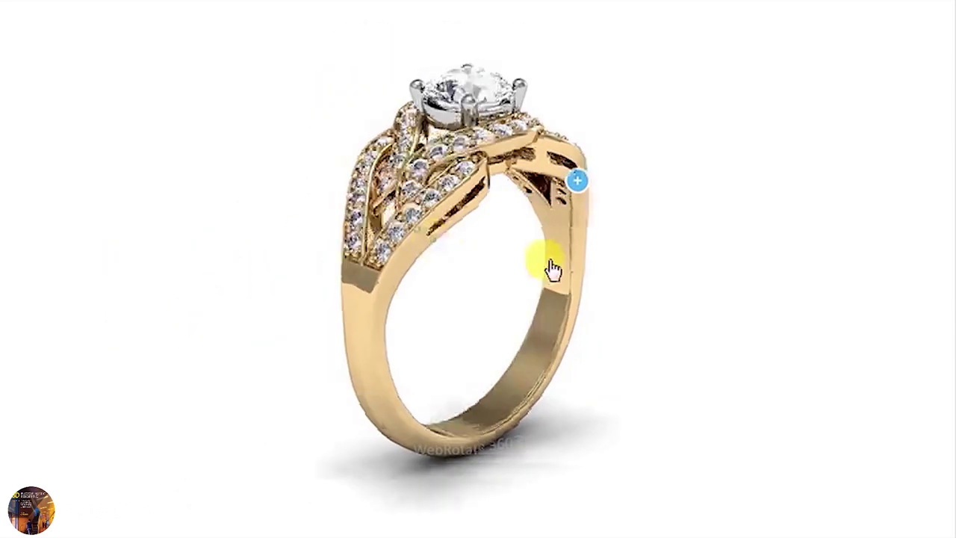
{"action": "left_click_drag", "start_coordinate": [551, 266], "coordinate": [59, 85]}
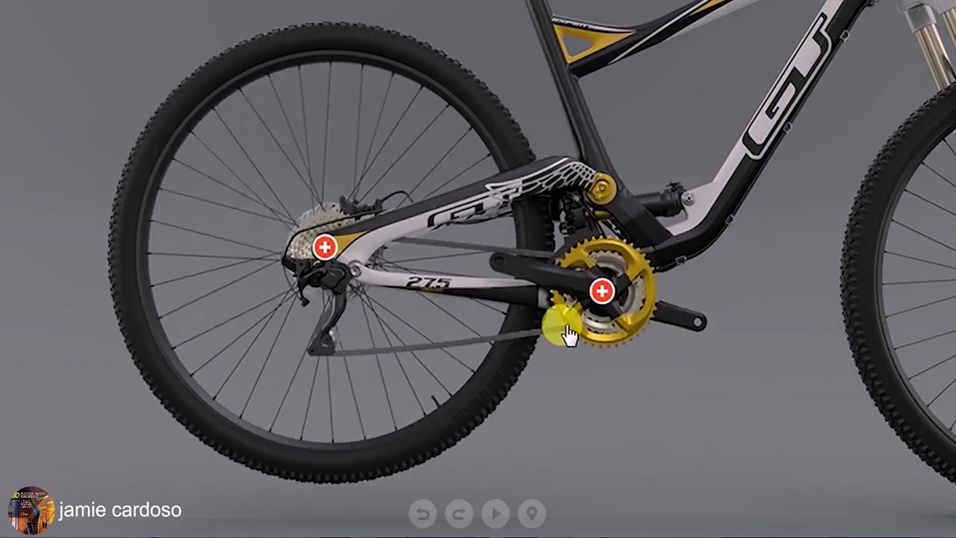
{"action": "left_click", "coordinate": [493, 513]}
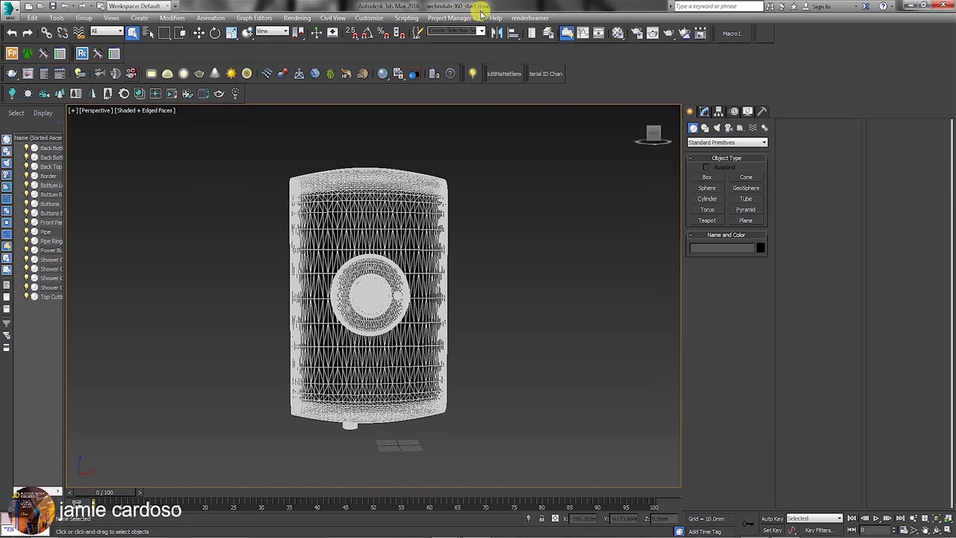
{"action": "left_click", "coordinate": [370, 17]}
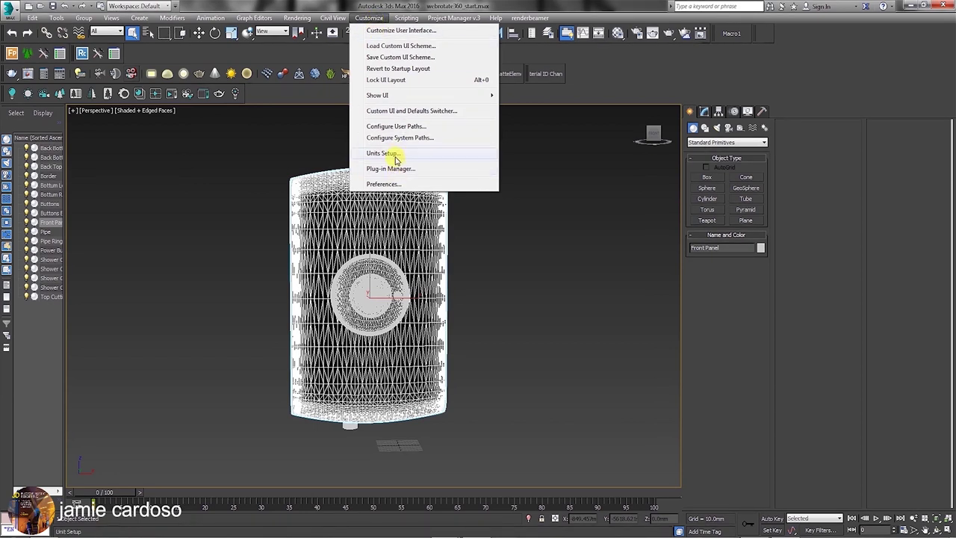
{"action": "left_click", "coordinate": [396, 159]}
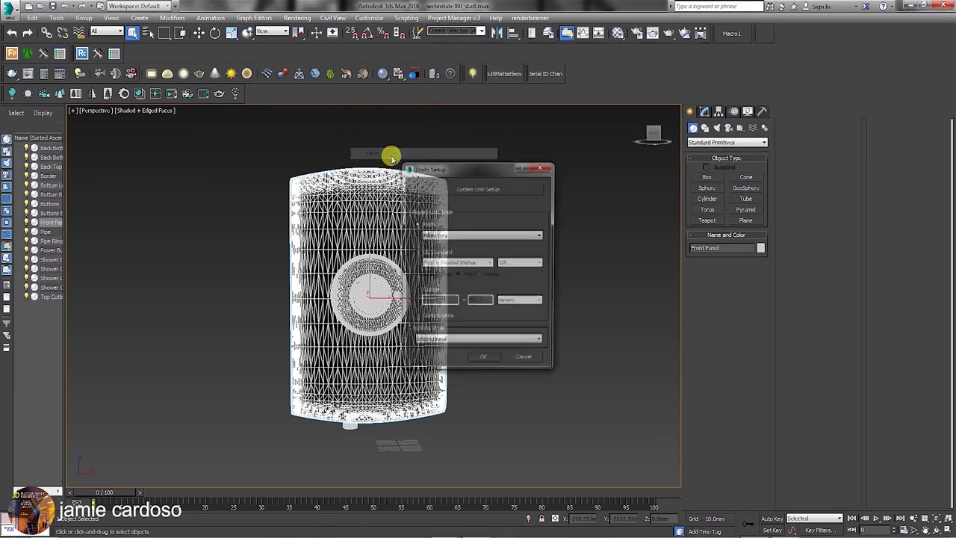
{"action": "left_click", "coordinate": [453, 237]}
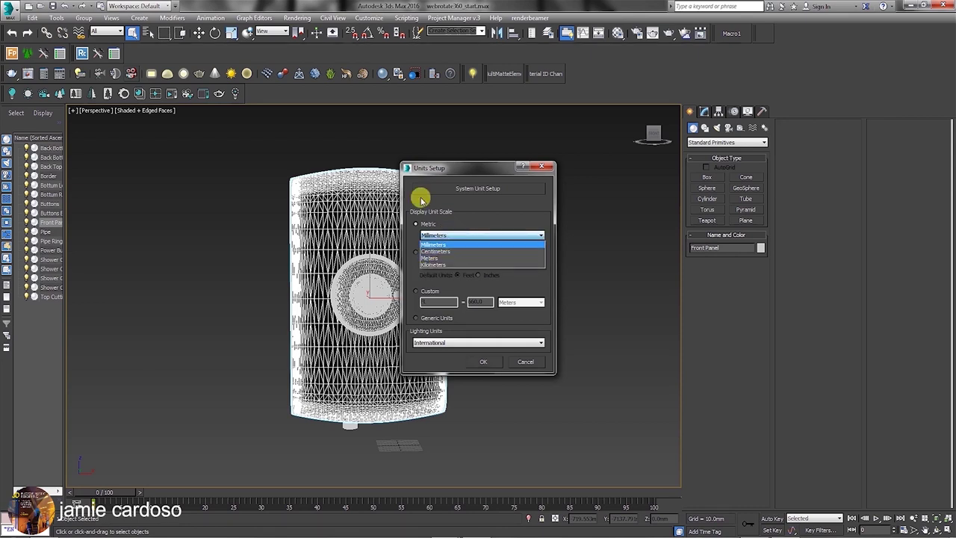
{"action": "left_click", "coordinate": [441, 170]}
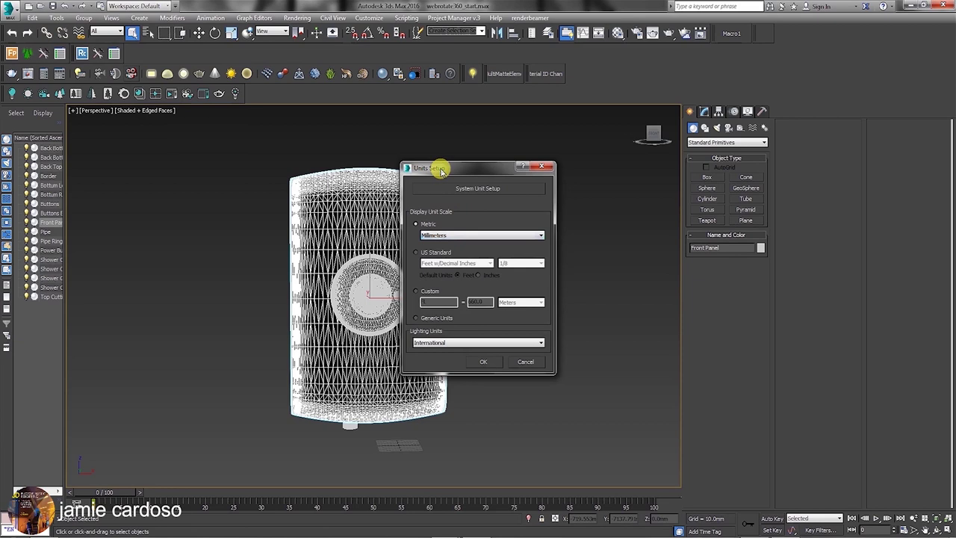
{"action": "left_click", "coordinate": [507, 189]}
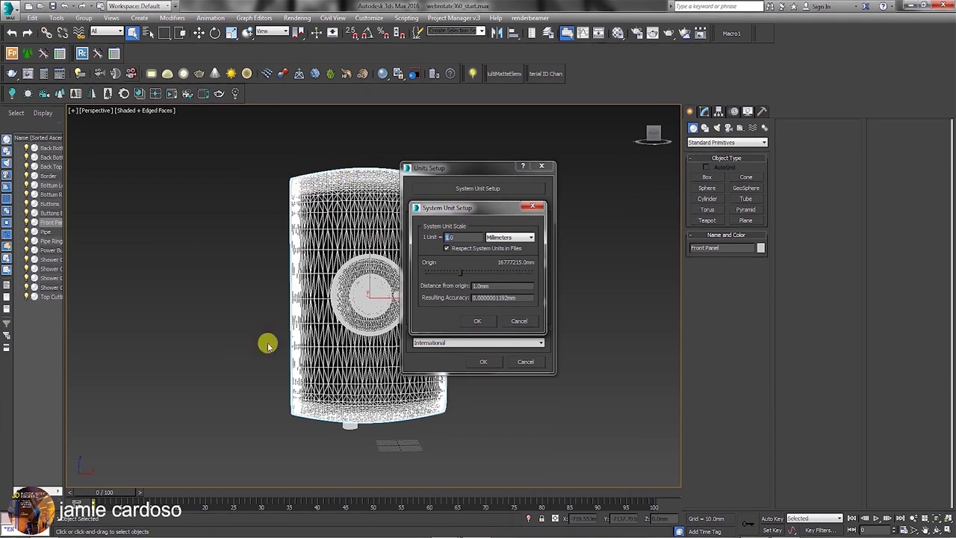
{"action": "left_click", "coordinate": [519, 322]}
{"action": "left_click", "coordinate": [487, 361]}
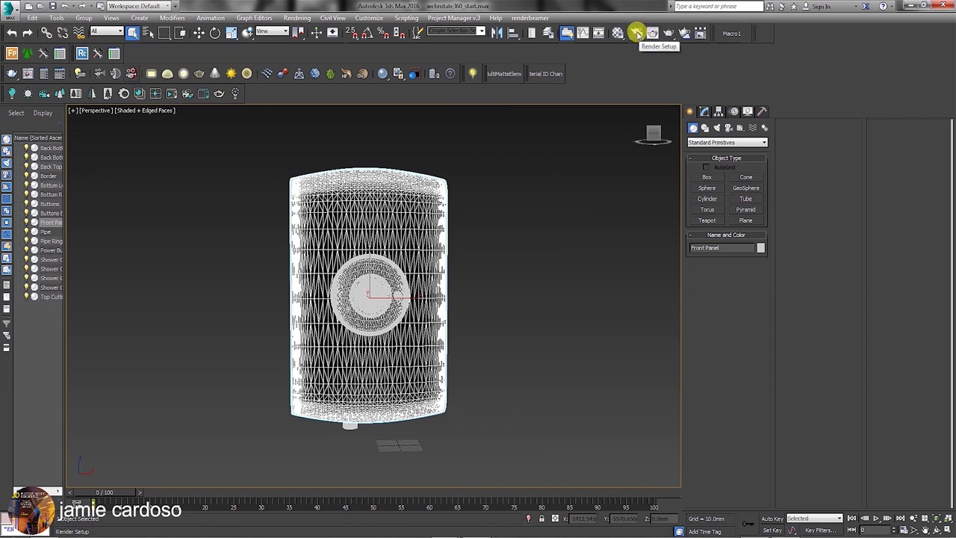
Set the render output height to 640 in Render Setup.
{"action": "left_click", "coordinate": [637, 33]}
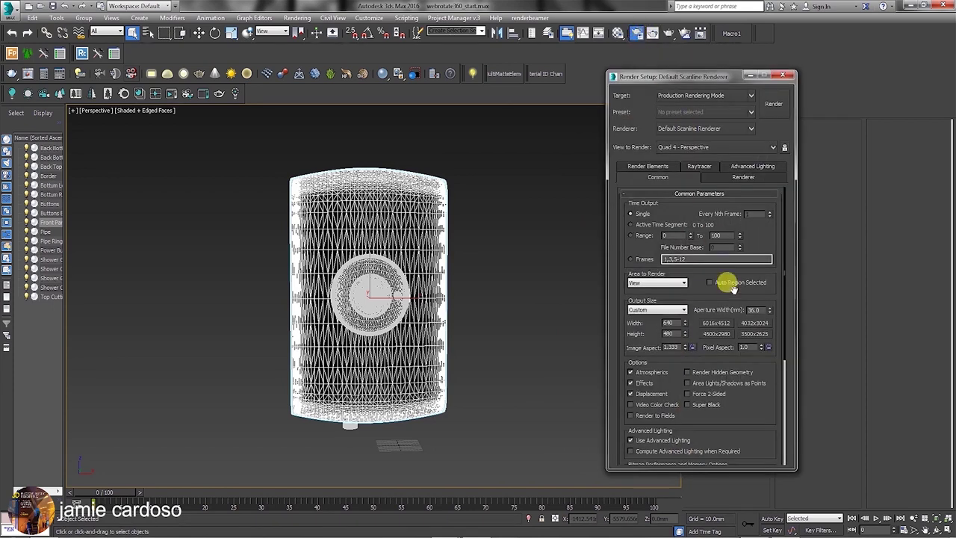
{"action": "left_click_drag", "start_coordinate": [669, 84], "coordinate": [665, 73]}
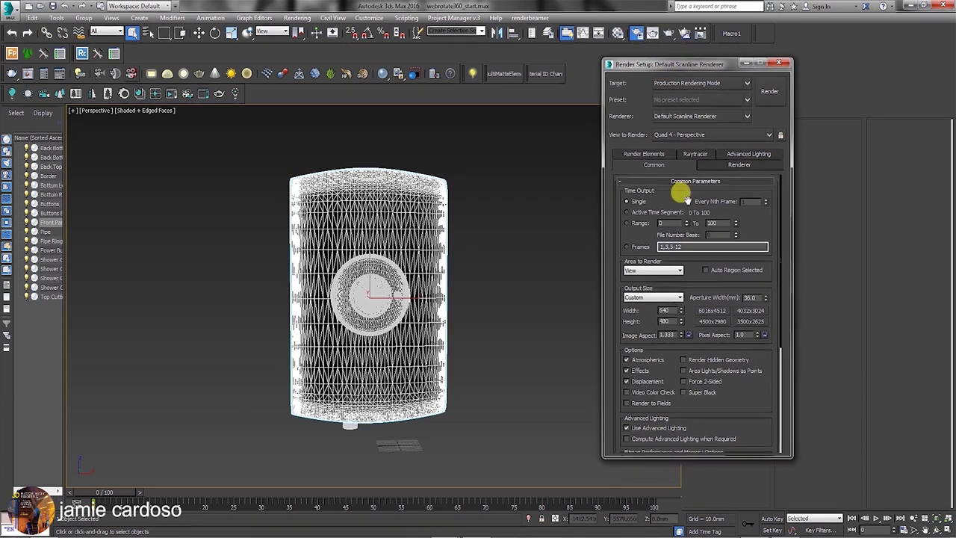
{"action": "key", "text": "Tab"}
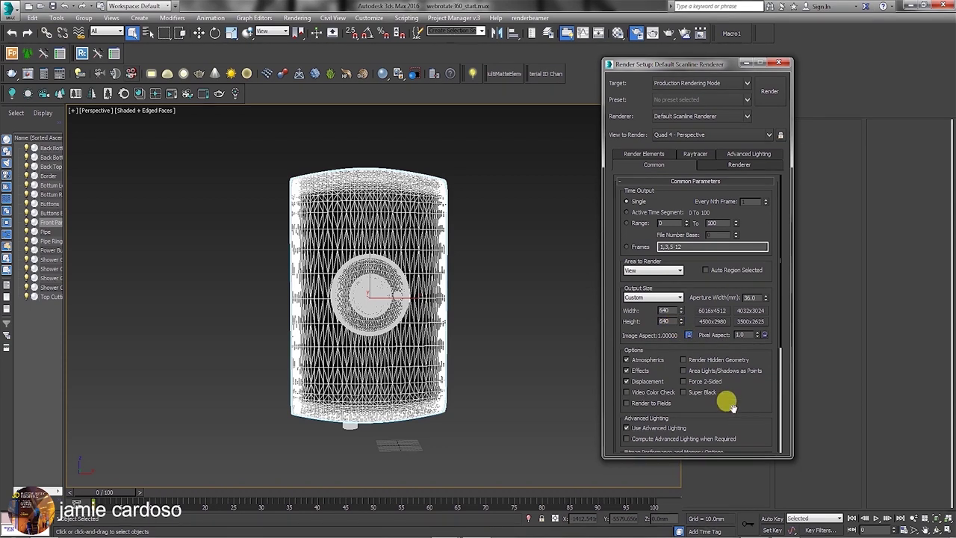
{"action": "left_click_drag", "start_coordinate": [730, 406], "coordinate": [710, 137]}
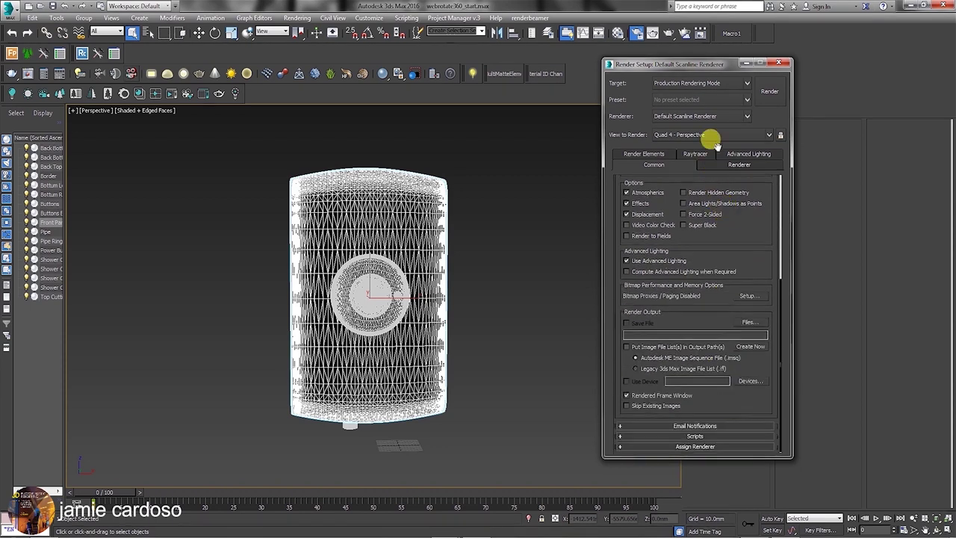
Assign V-Ray Adv 3.60.03 as the production renderer and view its settings.
{"action": "left_click", "coordinate": [697, 446]}
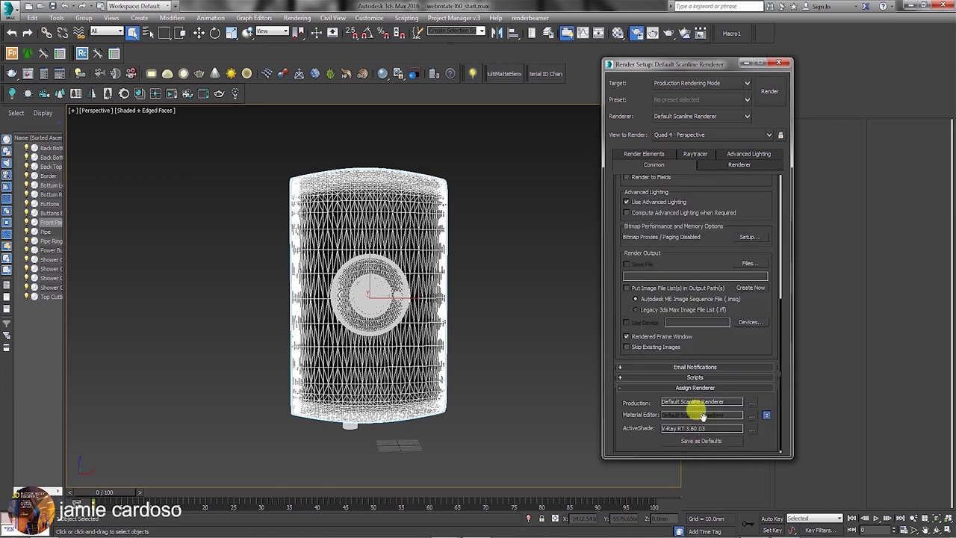
{"action": "left_click", "coordinate": [751, 402]}
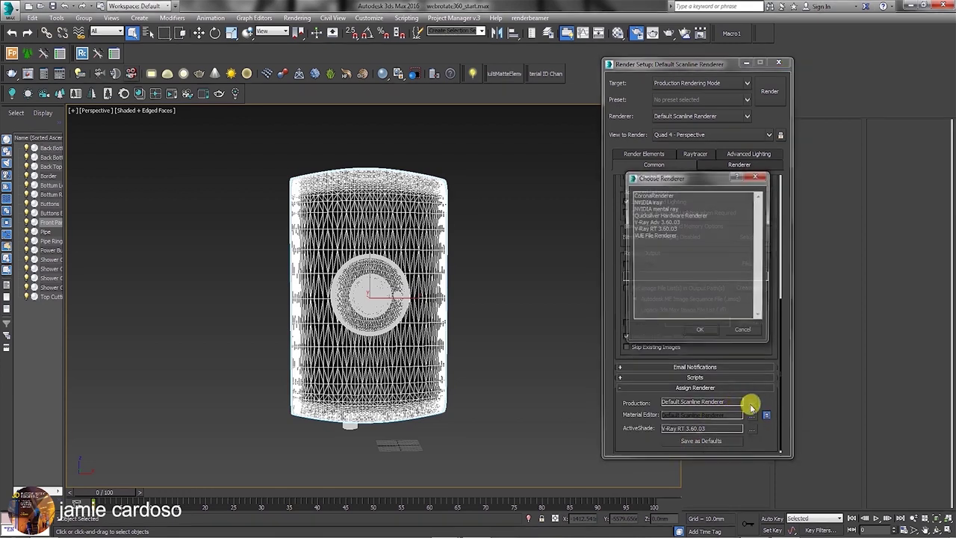
{"action": "left_click", "coordinate": [657, 222]}
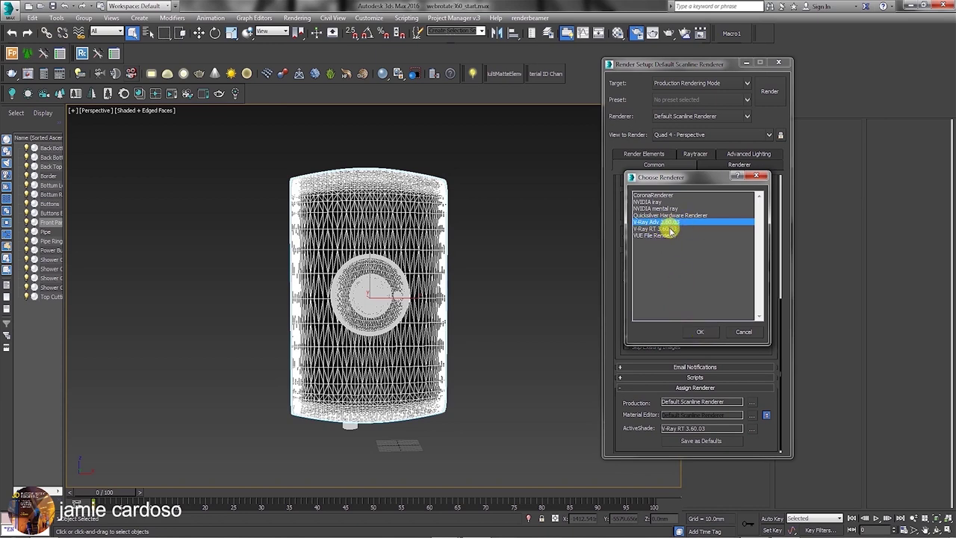
{"action": "left_click", "coordinate": [699, 331]}
{"action": "left_click_drag", "start_coordinate": [757, 181], "coordinate": [763, 429]}
{"action": "left_click", "coordinate": [656, 153]}
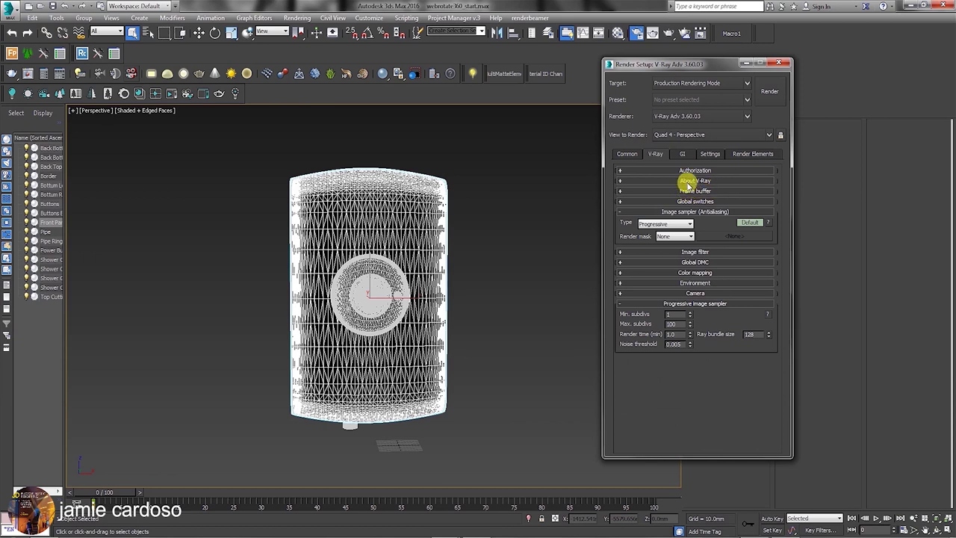
Expand Frame buffer and Global switches, switching Global switches to Expert mode.
{"action": "left_click", "coordinate": [695, 191]}
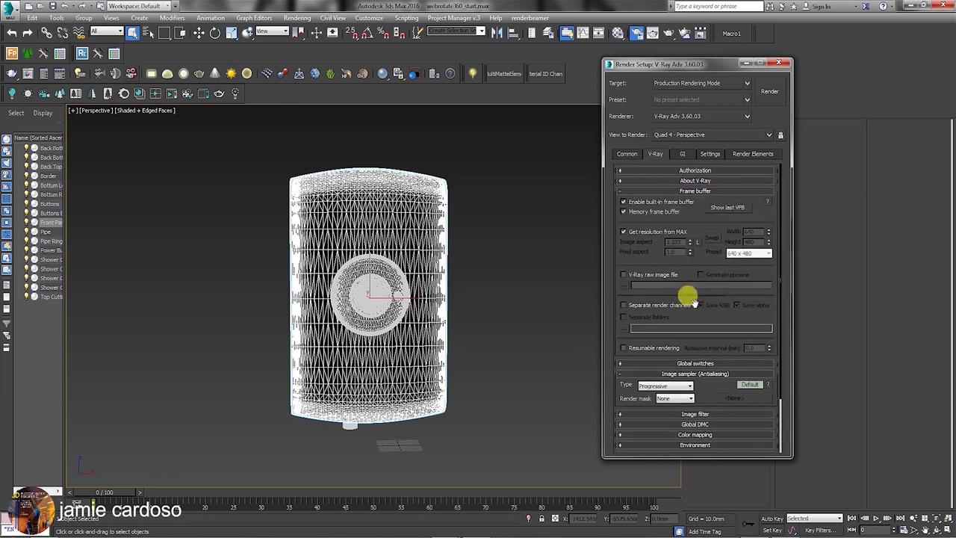
{"action": "left_click", "coordinate": [695, 363]}
{"action": "scroll", "coordinate": [703, 299], "scroll_direction": "down", "scroll_amount": 2}
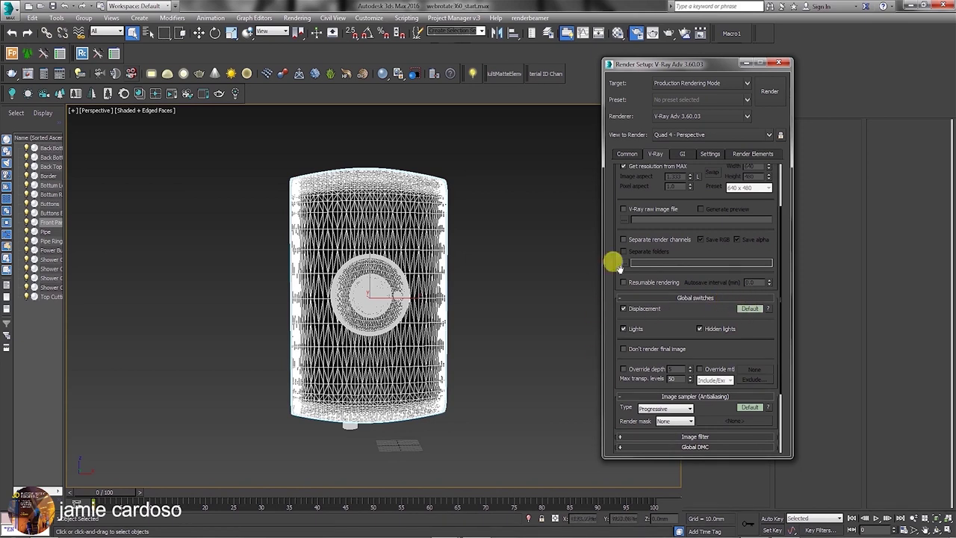
{"action": "left_click", "coordinate": [750, 309]}
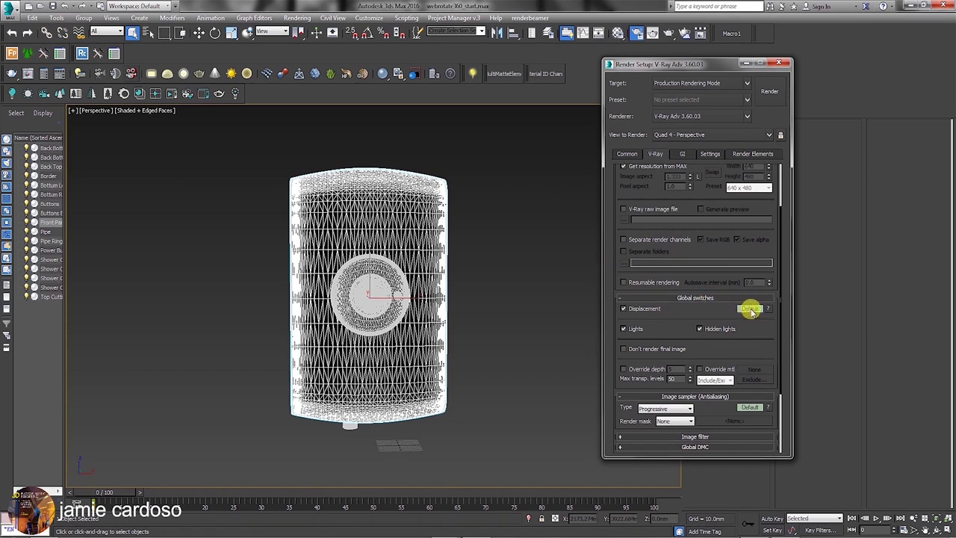
{"action": "left_click", "coordinate": [749, 309]}
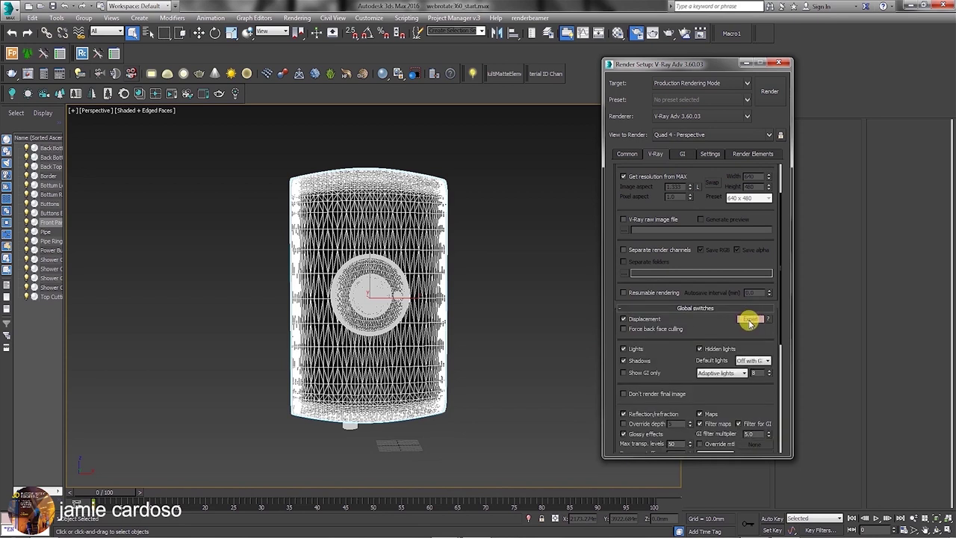
Set the image sampler type to Bucket with a min shading rate of 64.
{"action": "scroll", "coordinate": [717, 232], "scroll_direction": "down", "scroll_amount": 5}
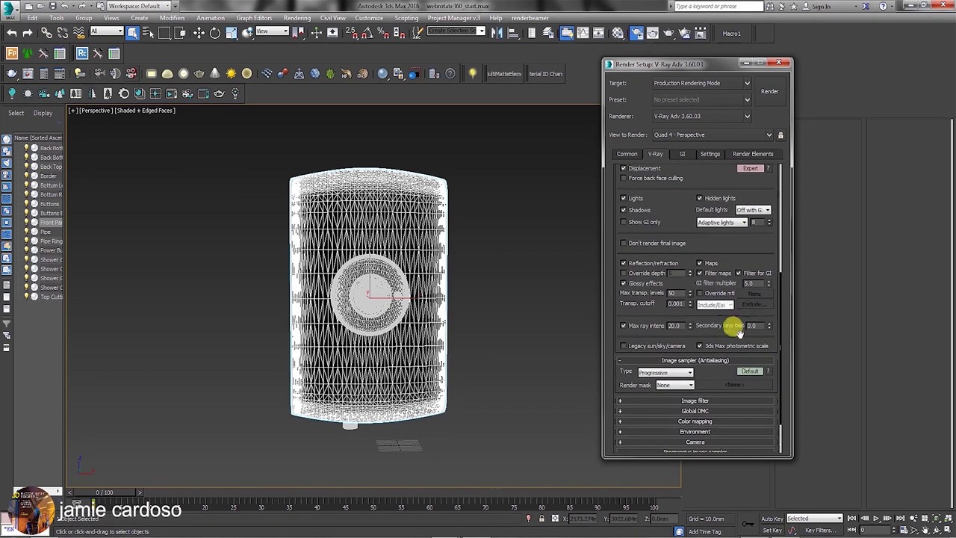
{"action": "scroll", "coordinate": [736, 216], "scroll_direction": "down", "scroll_amount": 2}
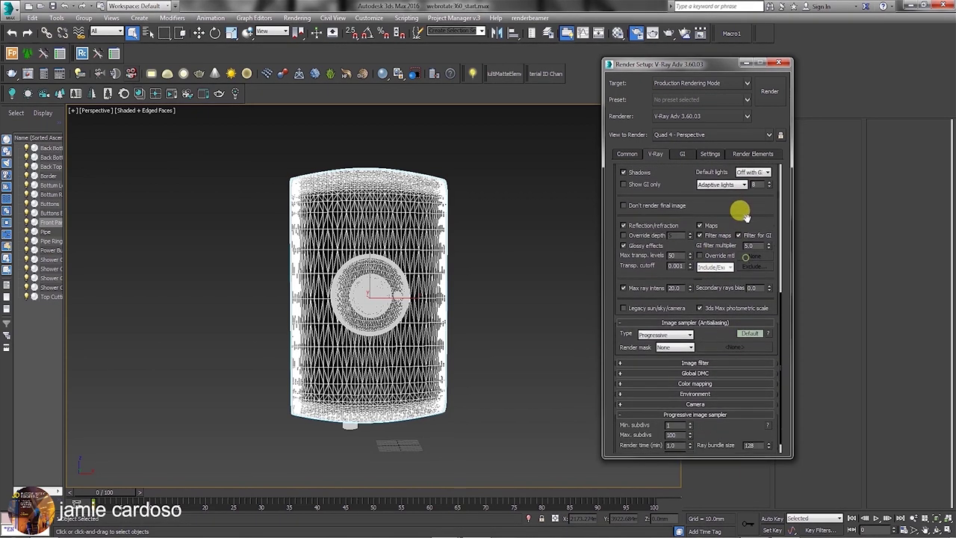
{"action": "left_click", "coordinate": [662, 327]}
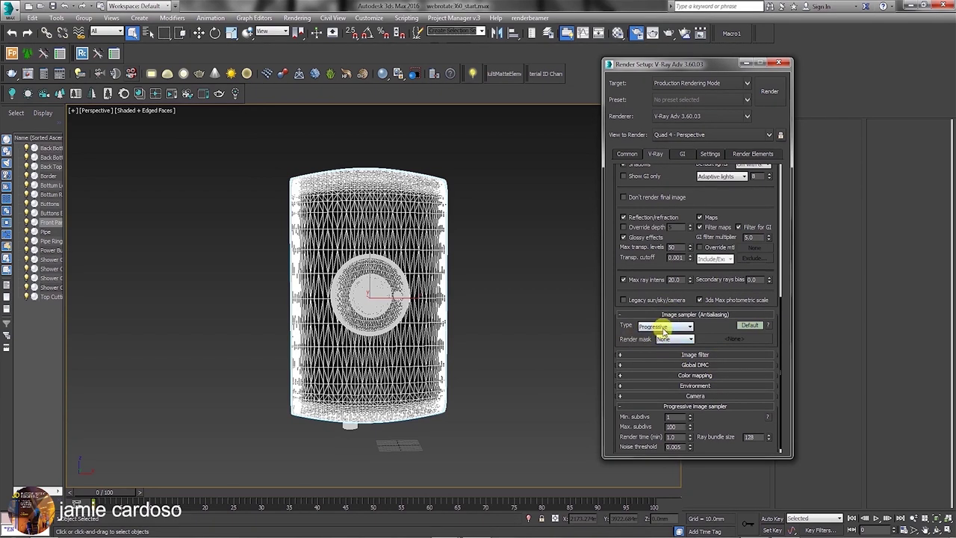
{"action": "mouse_move", "coordinate": [664, 331]}
{"action": "left_click", "coordinate": [665, 327]}
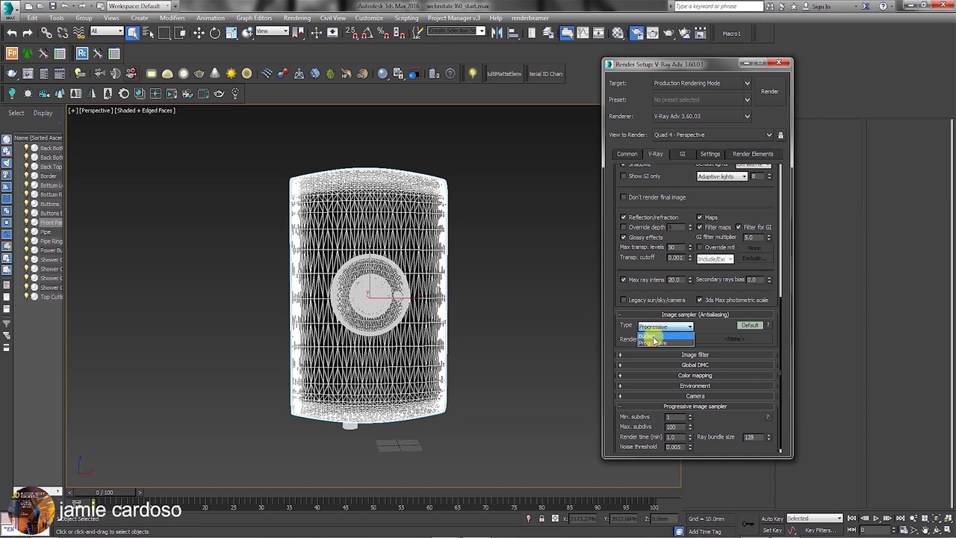
{"action": "left_click", "coordinate": [665, 336]}
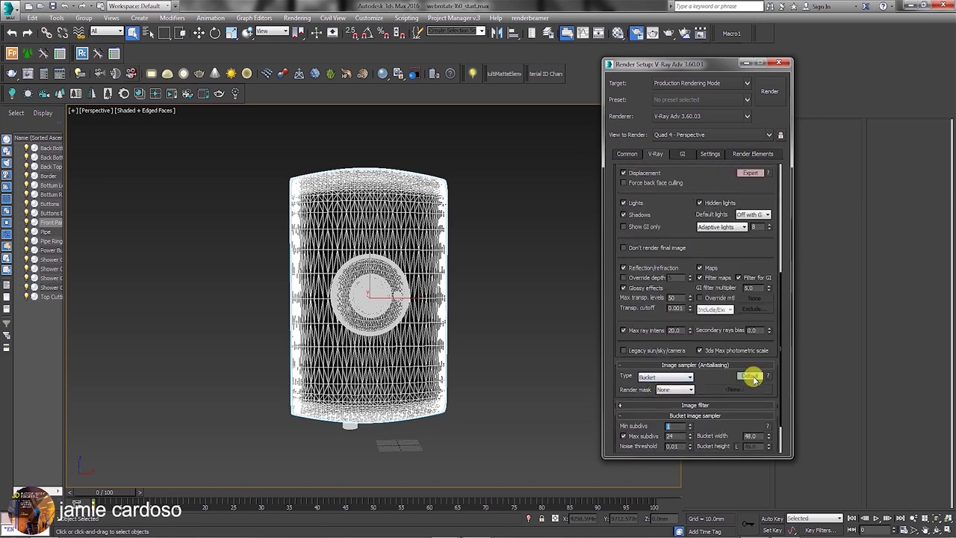
{"action": "scroll", "coordinate": [684, 321], "scroll_direction": "down", "scroll_amount": 3}
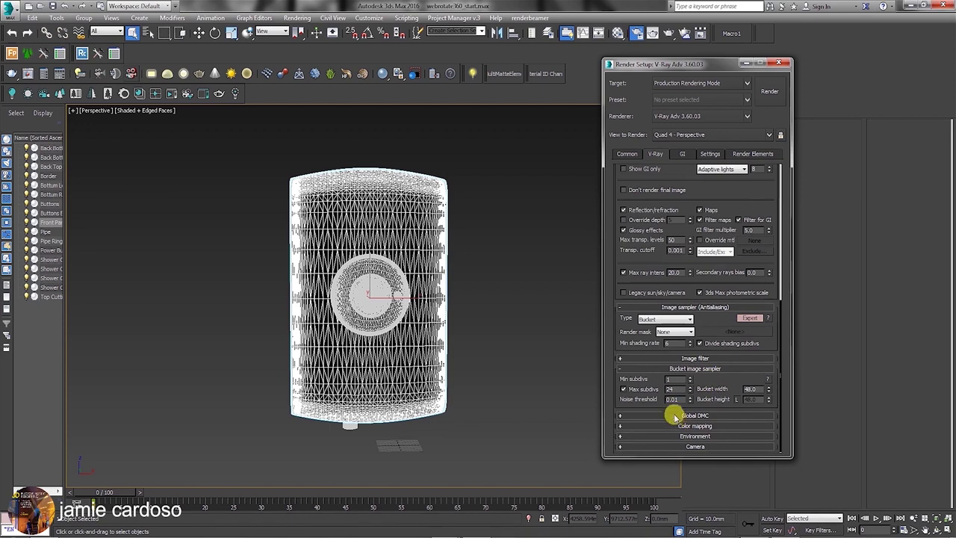
{"action": "mouse_move", "coordinate": [667, 343]}
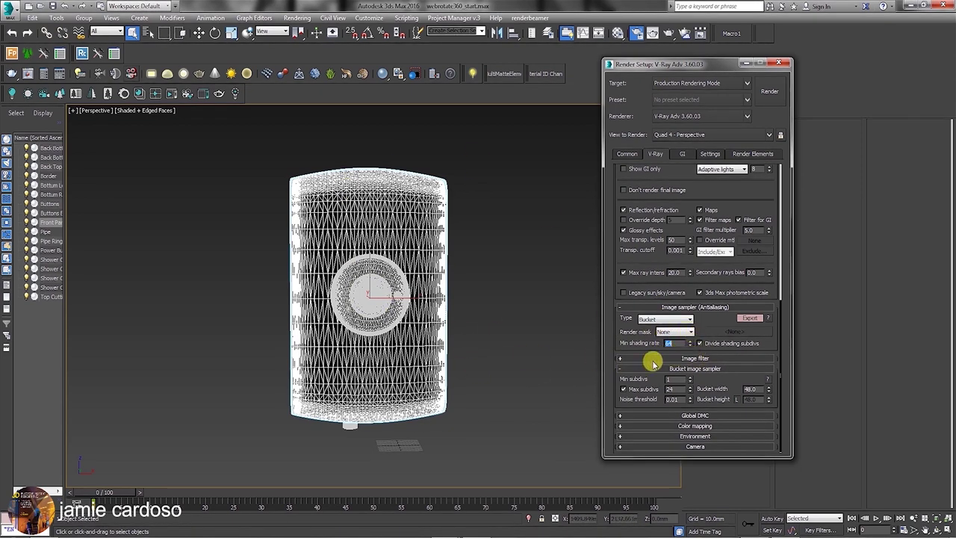
{"action": "left_click", "coordinate": [688, 358]}
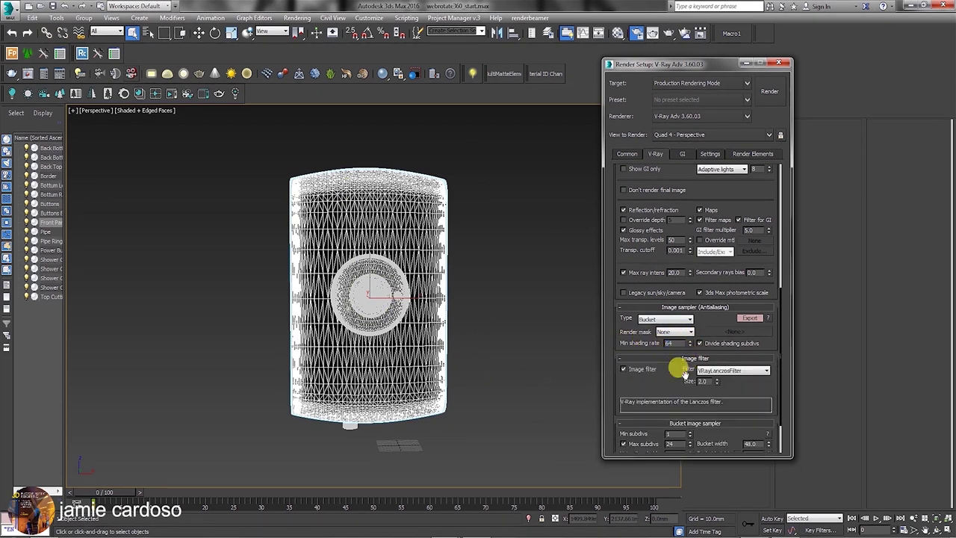
Switch the antialiasing filter to Area and set bucket Max subdivs to 100.
{"action": "scroll", "coordinate": [672, 336], "scroll_direction": "down", "scroll_amount": 2}
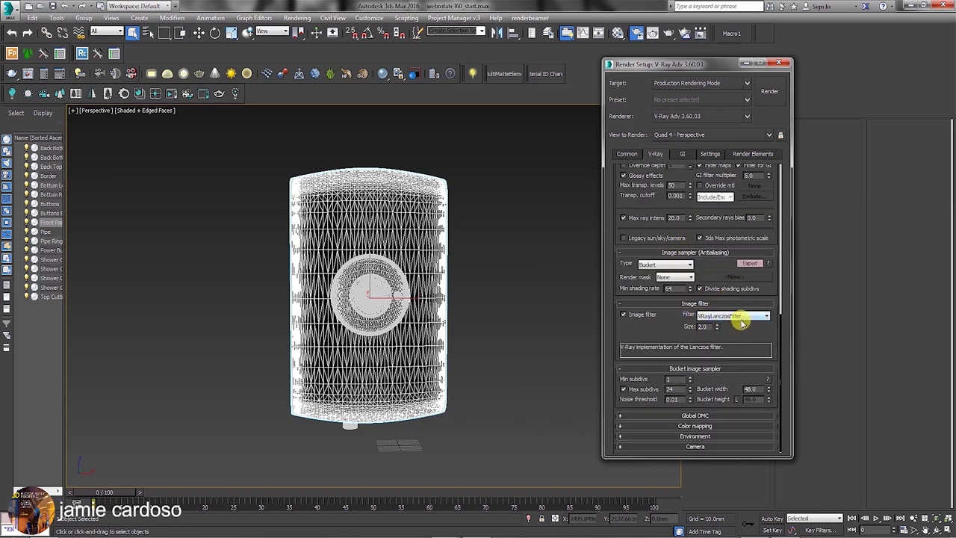
{"action": "left_click", "coordinate": [699, 317]}
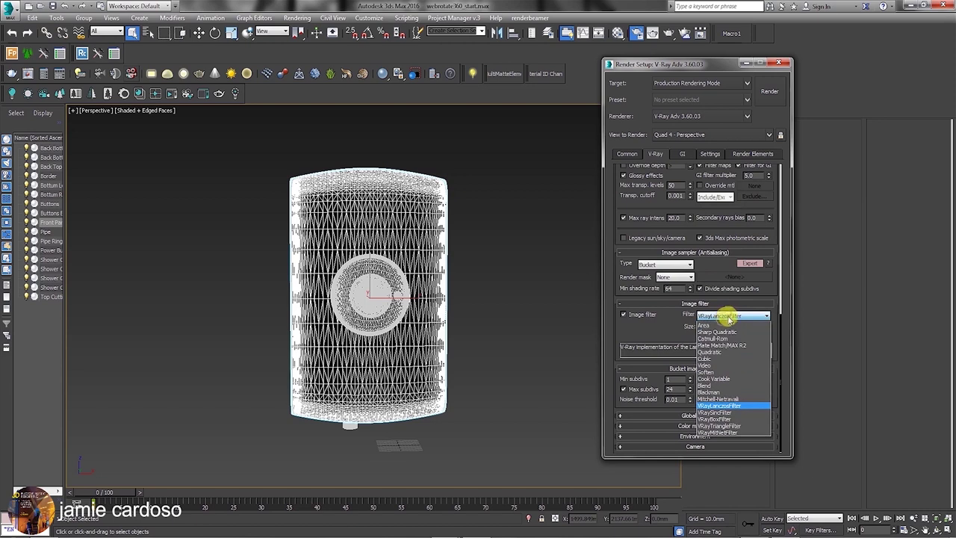
{"action": "left_click", "coordinate": [699, 321]}
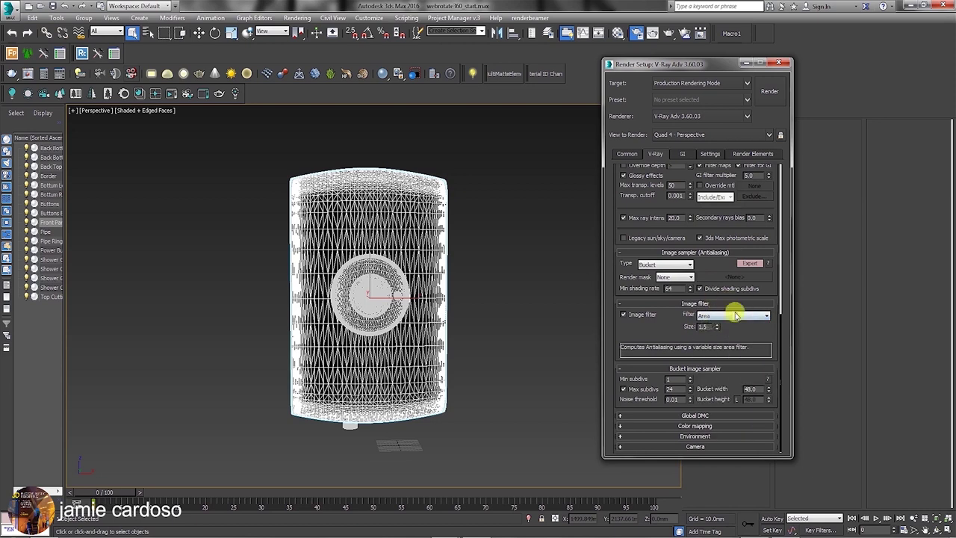
{"action": "left_click", "coordinate": [736, 316]}
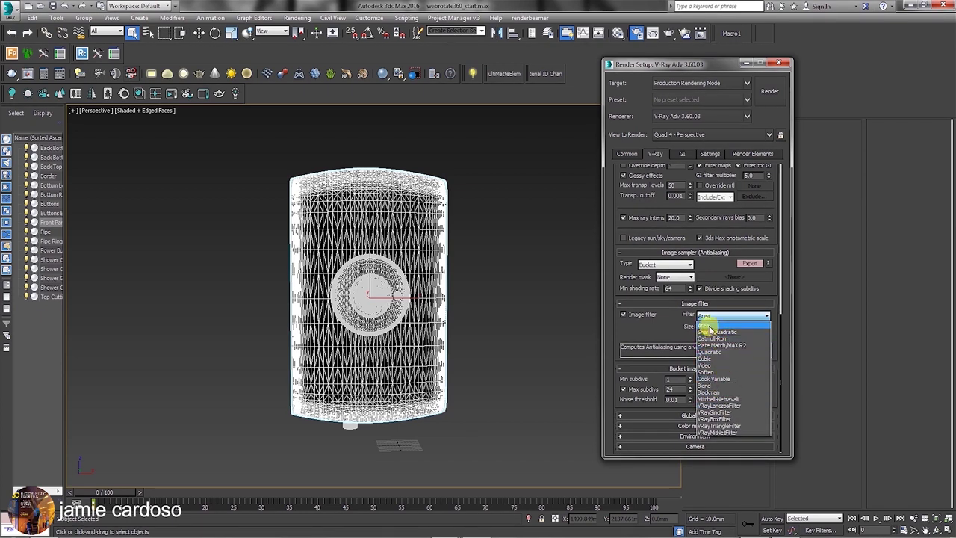
{"action": "left_click", "coordinate": [717, 325]}
{"action": "double_click", "coordinate": [668, 390]}
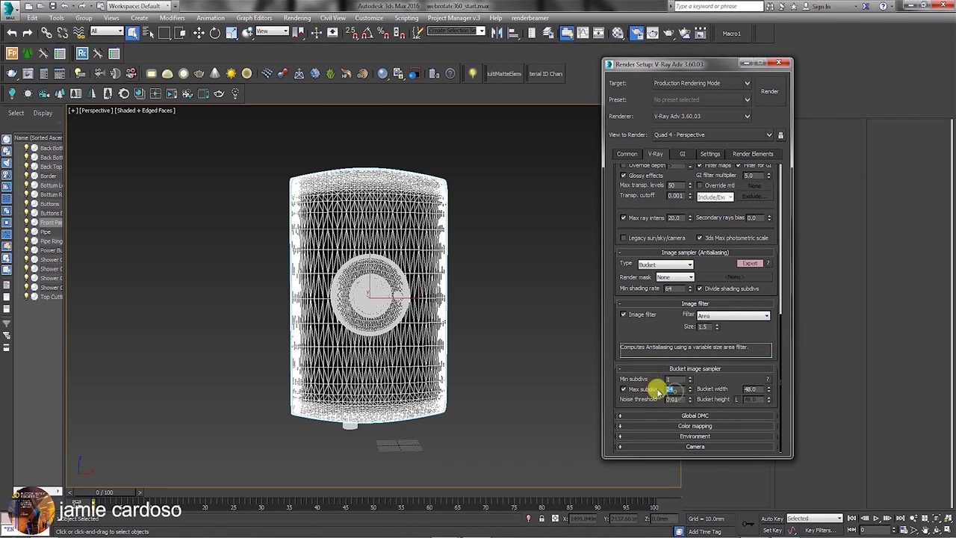
{"action": "type", "text": "100"}
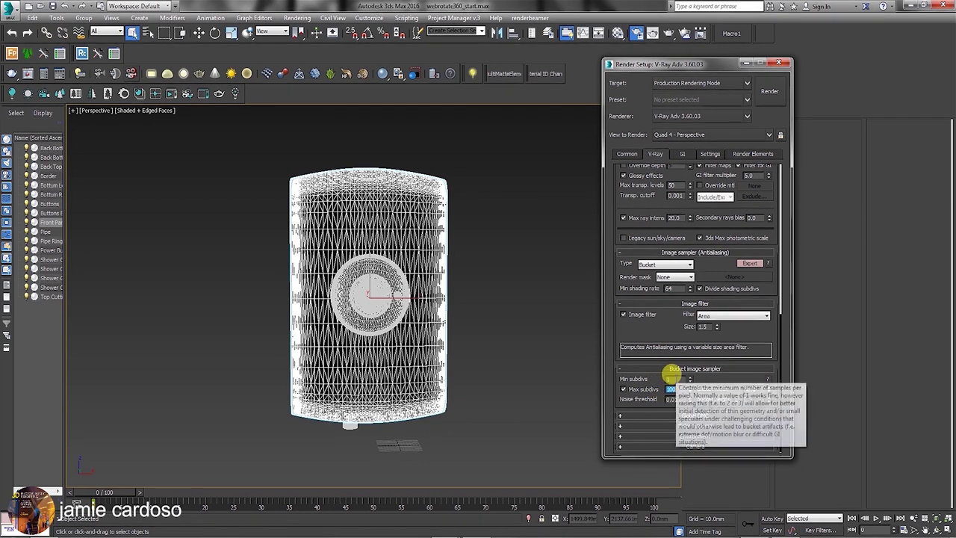
Expand Global DMC in Advanced mode and check the 0.01 noise threshold values.
{"action": "left_click", "coordinate": [683, 416]}
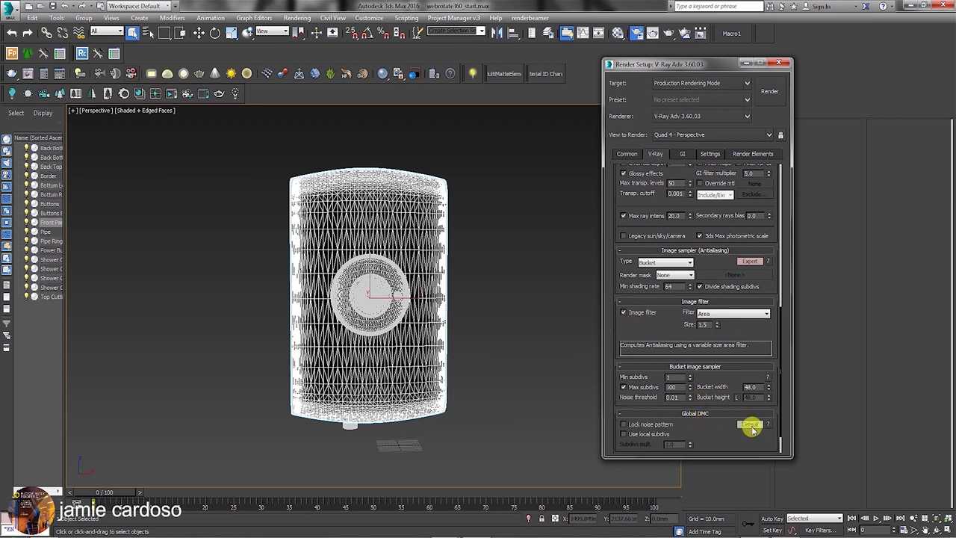
{"action": "left_click", "coordinate": [751, 425]}
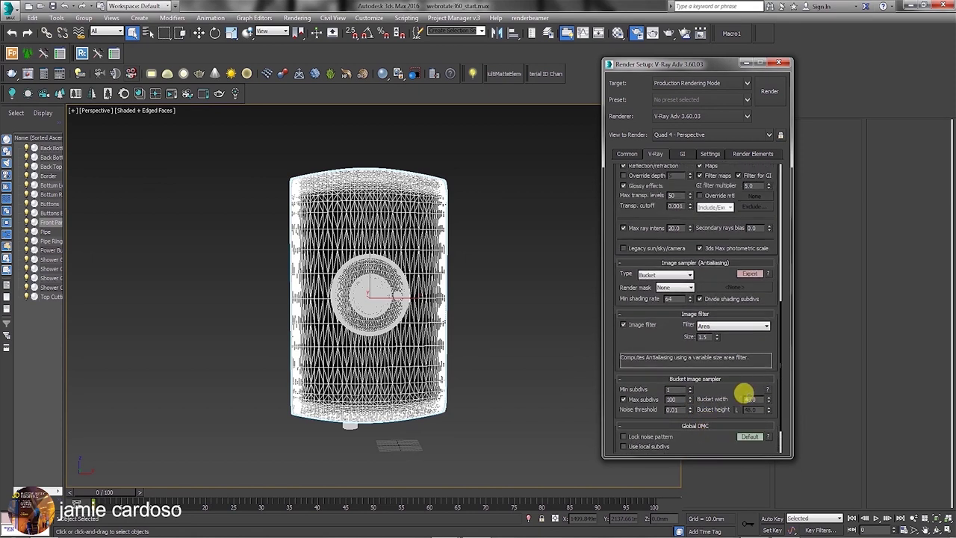
{"action": "left_click", "coordinate": [750, 436]}
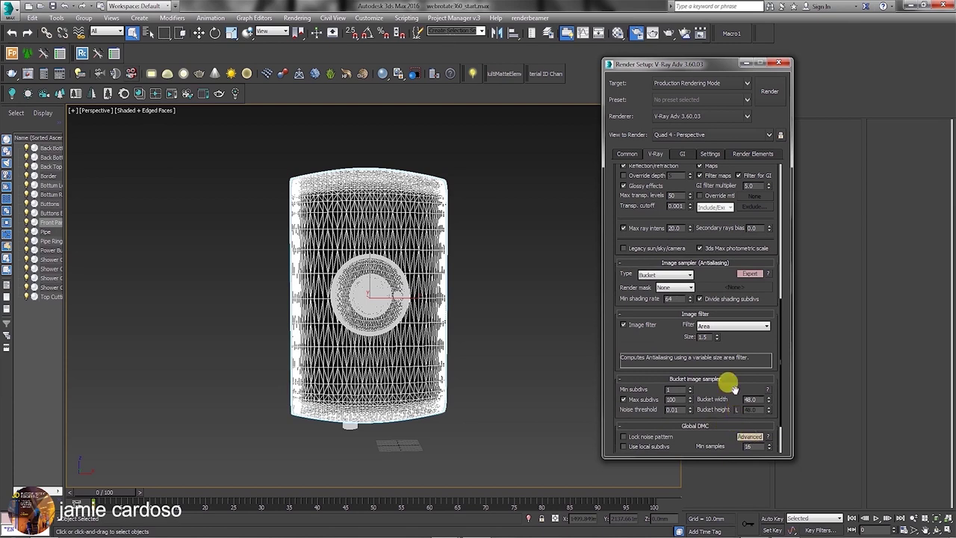
{"action": "scroll", "coordinate": [732, 387], "scroll_direction": "down", "scroll_amount": 3}
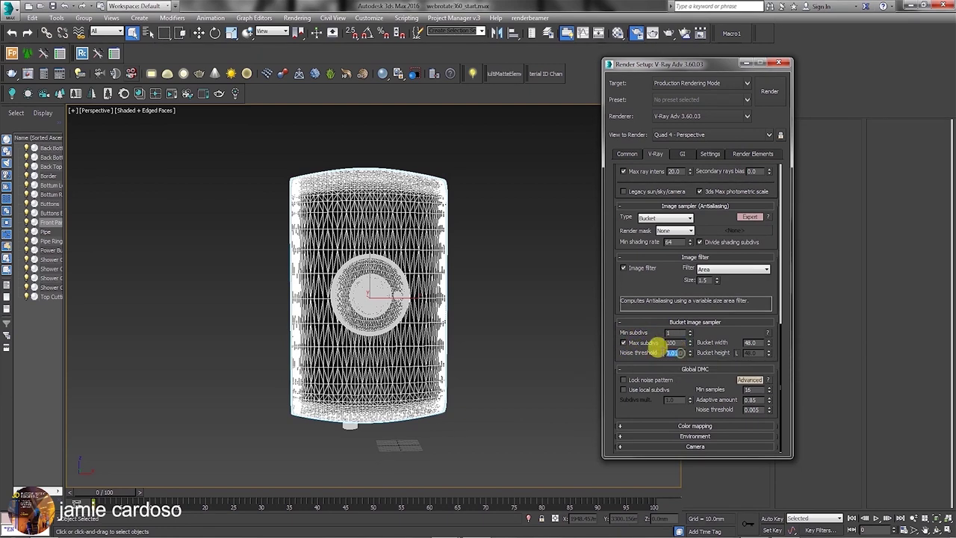
{"action": "double_click", "coordinate": [673, 351]}
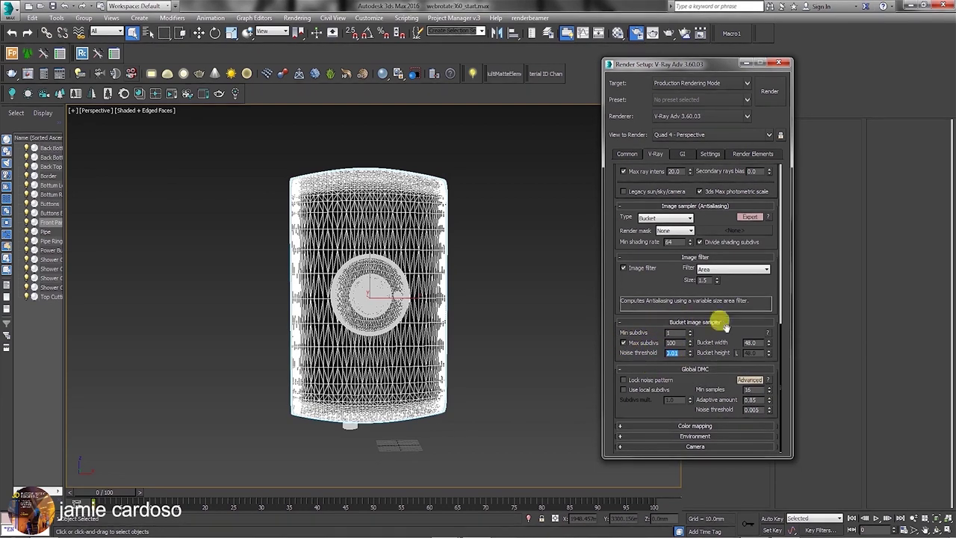
{"action": "double_click", "coordinate": [751, 409]}
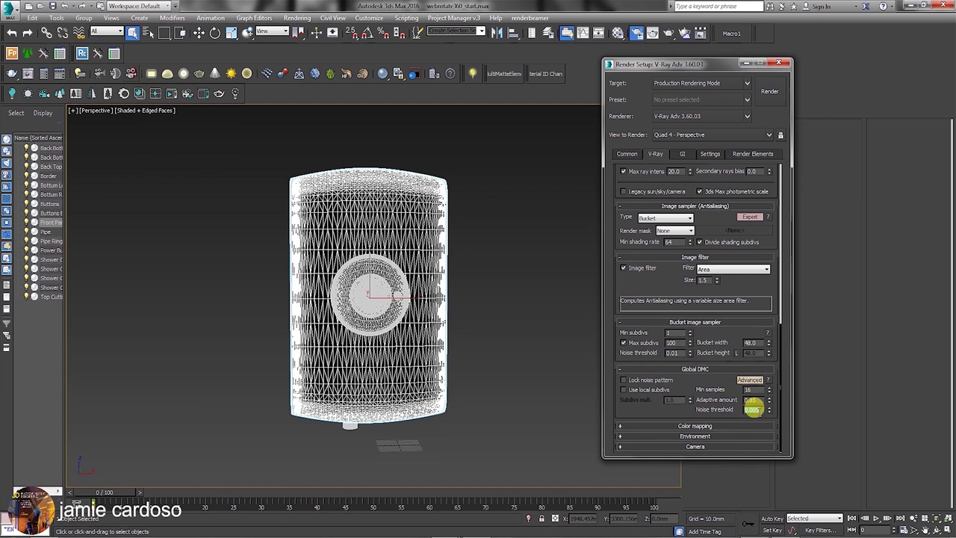
{"action": "left_click", "coordinate": [699, 425]}
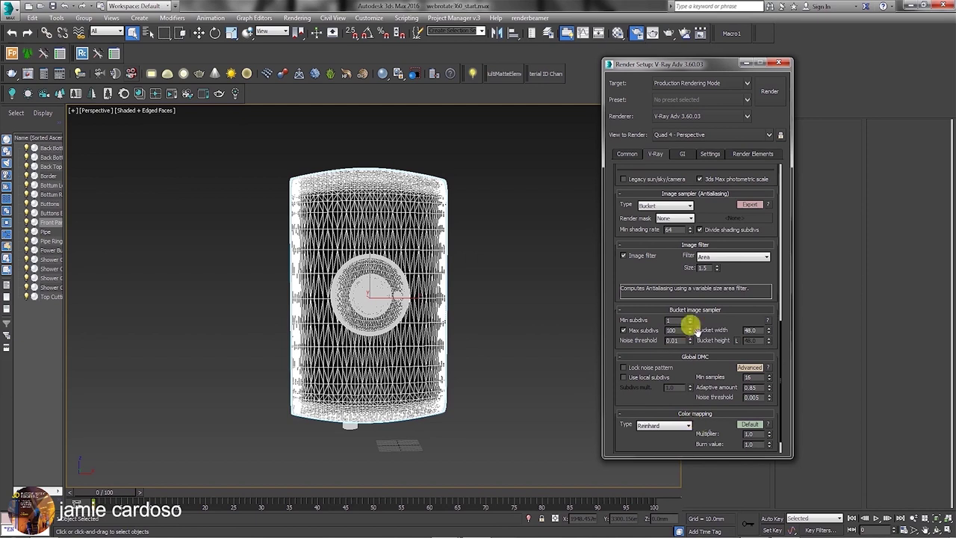
Set the V-Ray colour mapping type to Exponential.
{"action": "scroll", "coordinate": [669, 433], "scroll_direction": "down", "scroll_amount": 1}
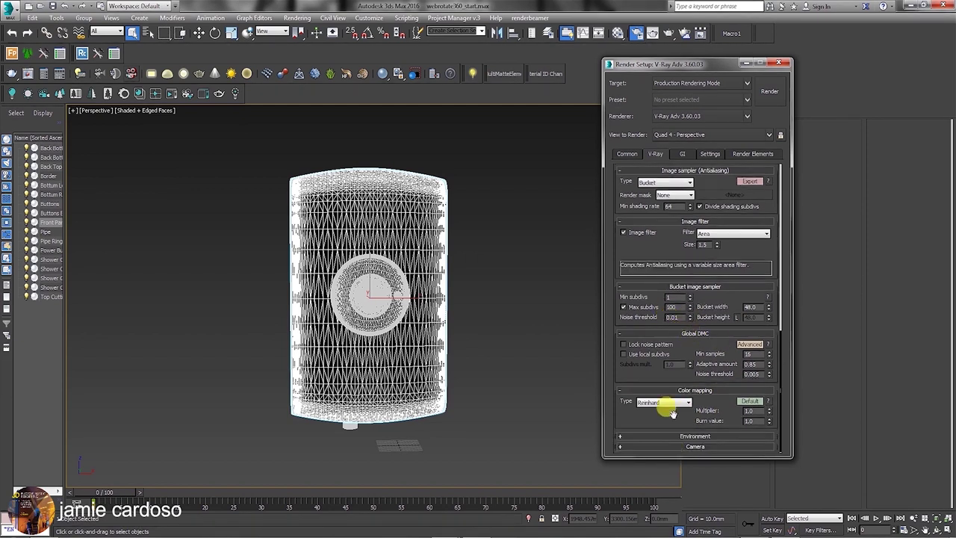
{"action": "mouse_move", "coordinate": [663, 407]}
{"action": "left_click", "coordinate": [672, 407]}
{"action": "left_click", "coordinate": [655, 416]}
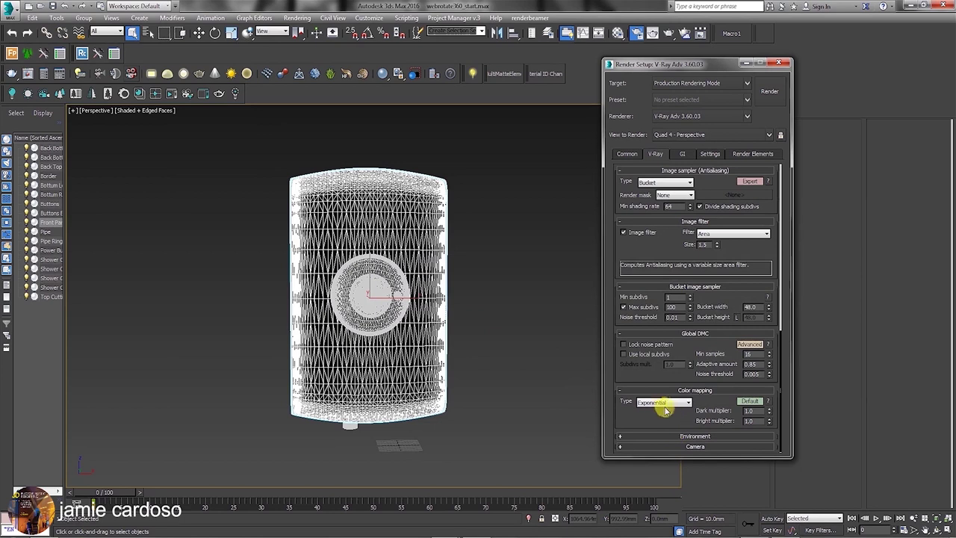
{"action": "left_click", "coordinate": [665, 406]}
{"action": "left_click", "coordinate": [661, 418]}
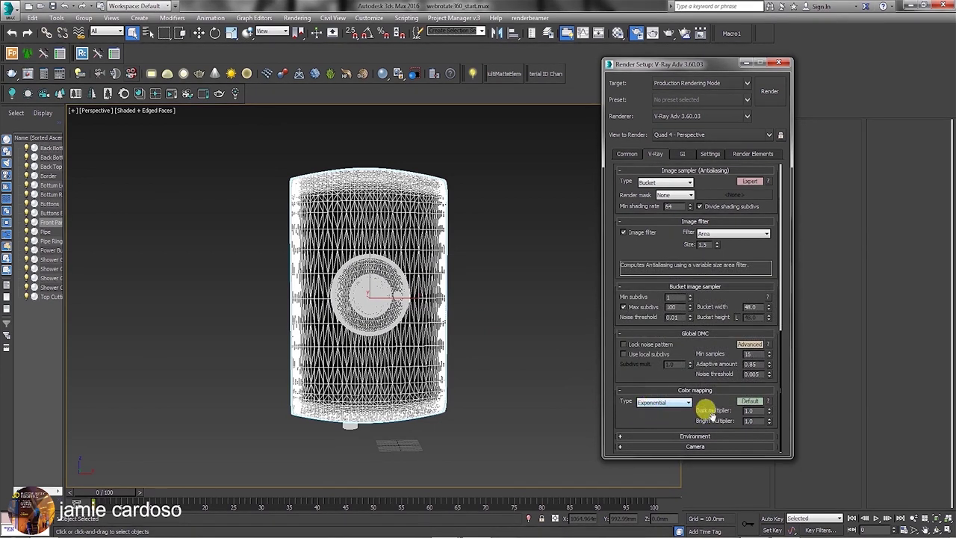
Switch colour mapping to Expert and set Mode to Color mapping and gamma.
{"action": "left_click", "coordinate": [750, 401]}
{"action": "scroll", "coordinate": [715, 224], "scroll_direction": "down", "scroll_amount": 2}
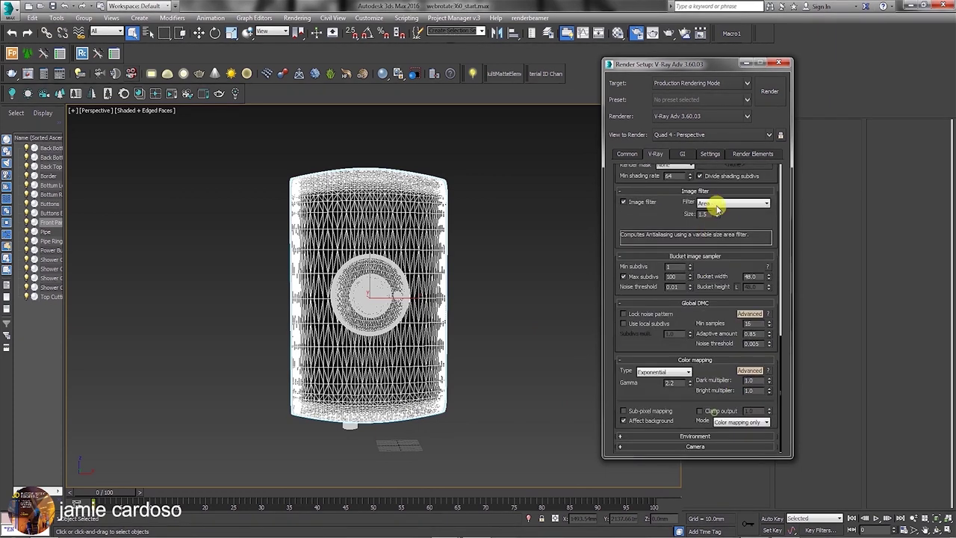
{"action": "left_click", "coordinate": [753, 371]}
{"action": "scroll", "coordinate": [751, 366], "scroll_direction": "up", "scroll_amount": 2}
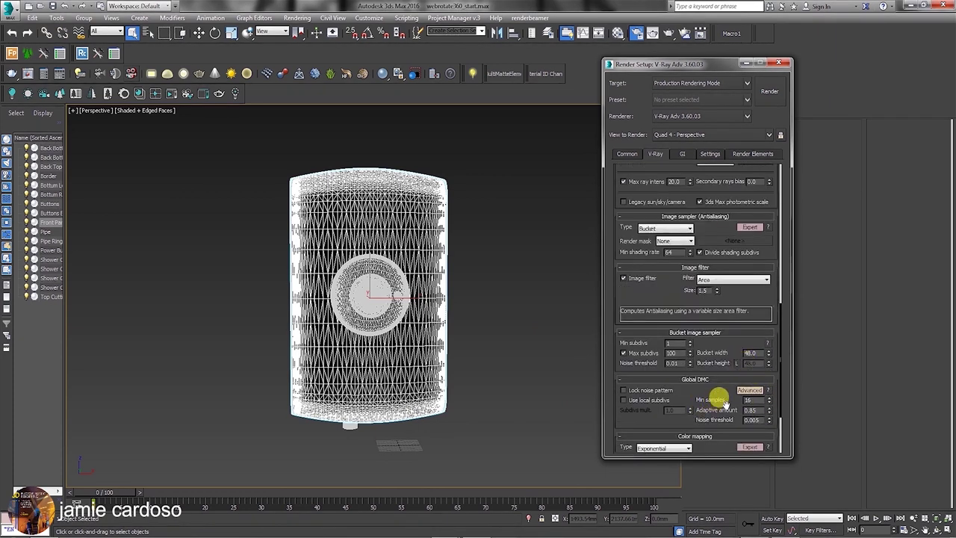
{"action": "scroll", "coordinate": [721, 400], "scroll_direction": "down", "scroll_amount": 2}
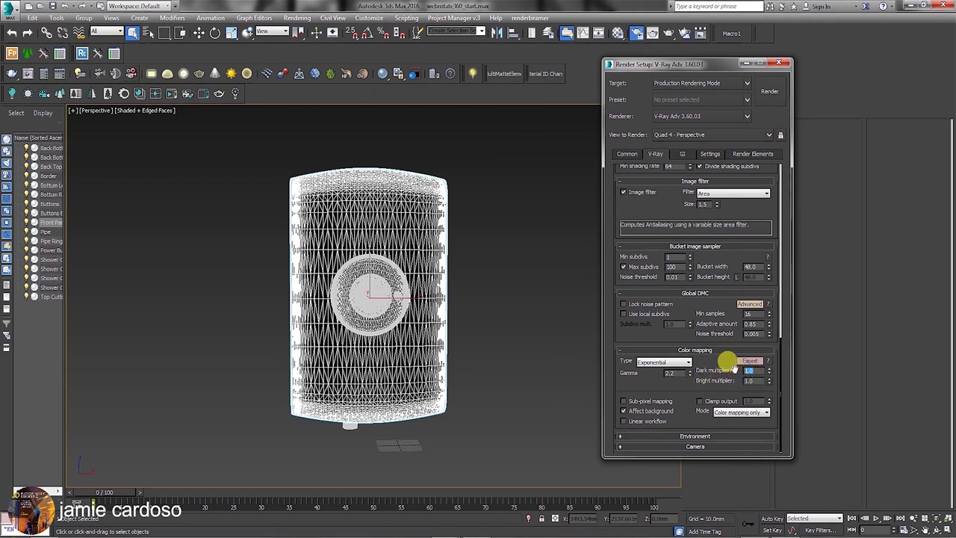
{"action": "left_click", "coordinate": [748, 370]}
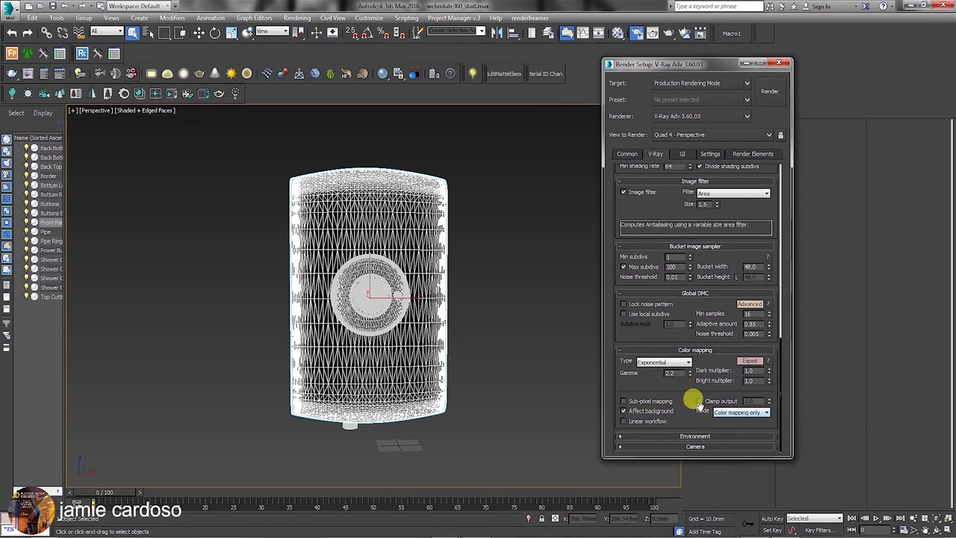
{"action": "left_click", "coordinate": [762, 413]}
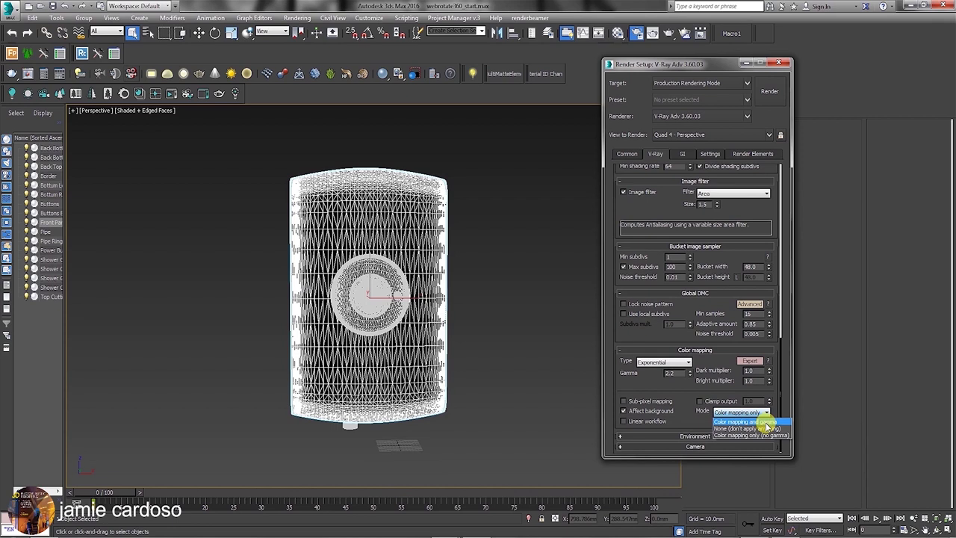
{"action": "left_click", "coordinate": [767, 423]}
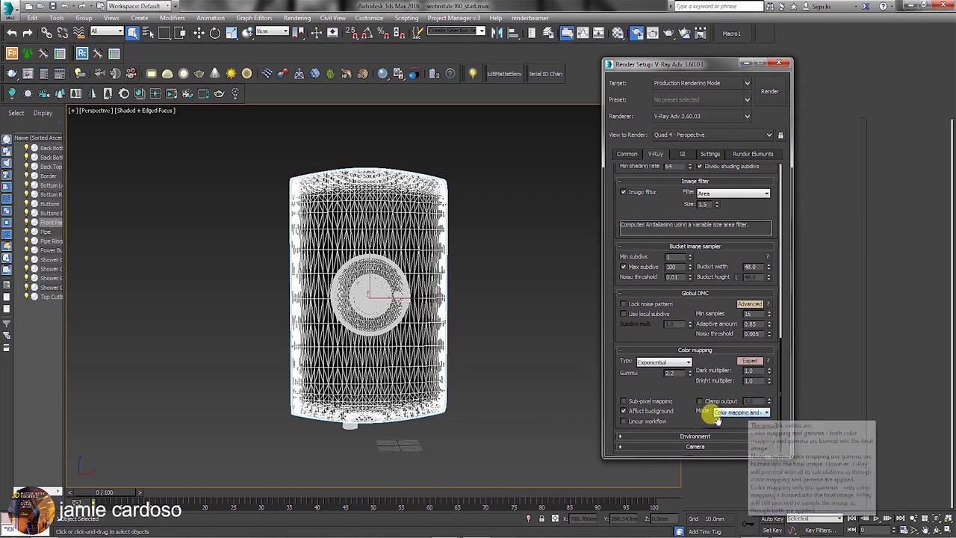
{"action": "left_click", "coordinate": [746, 413]}
{"action": "left_click", "coordinate": [746, 413]}
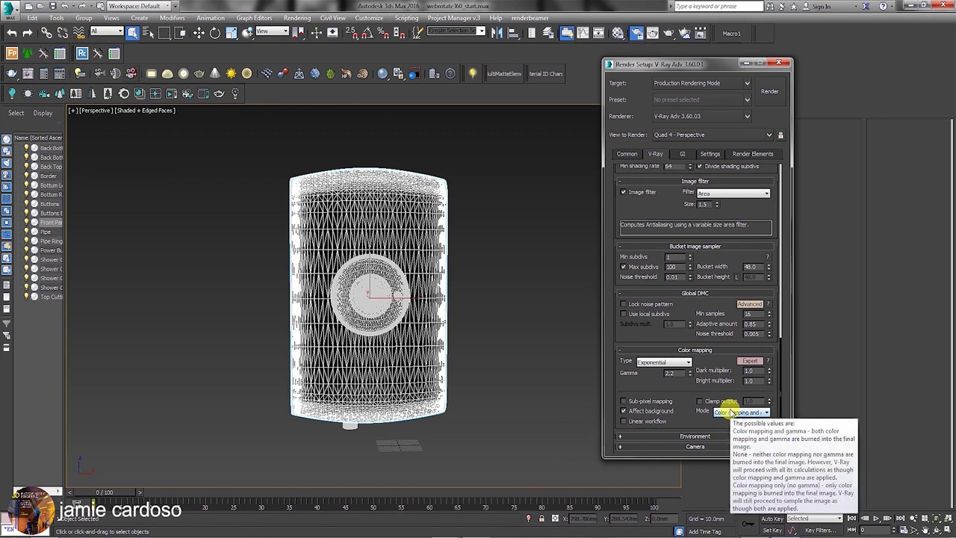
{"action": "left_click", "coordinate": [696, 437]}
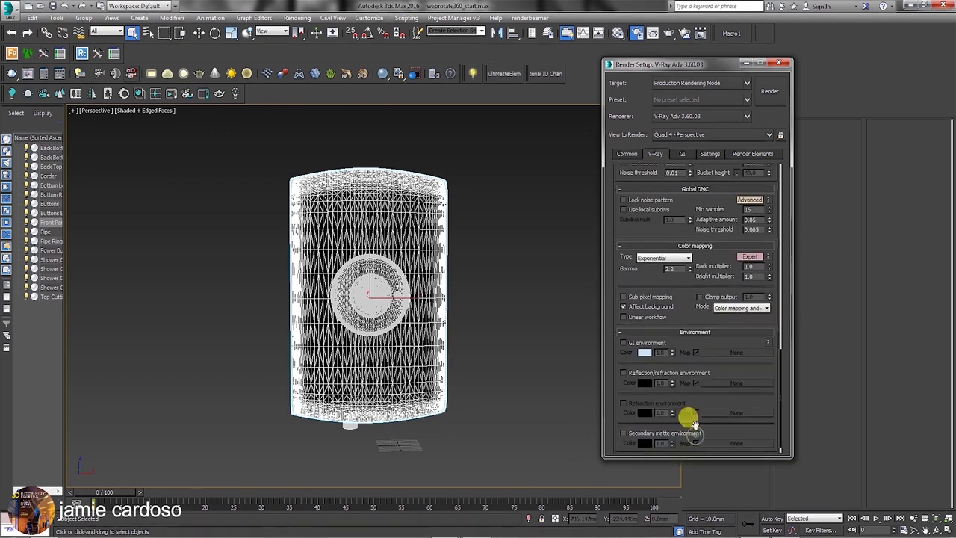
Scroll past Environment and open the GI tab showing Brute force and Light cache engines.
{"action": "scroll", "coordinate": [684, 310], "scroll_direction": "down", "scroll_amount": 5}
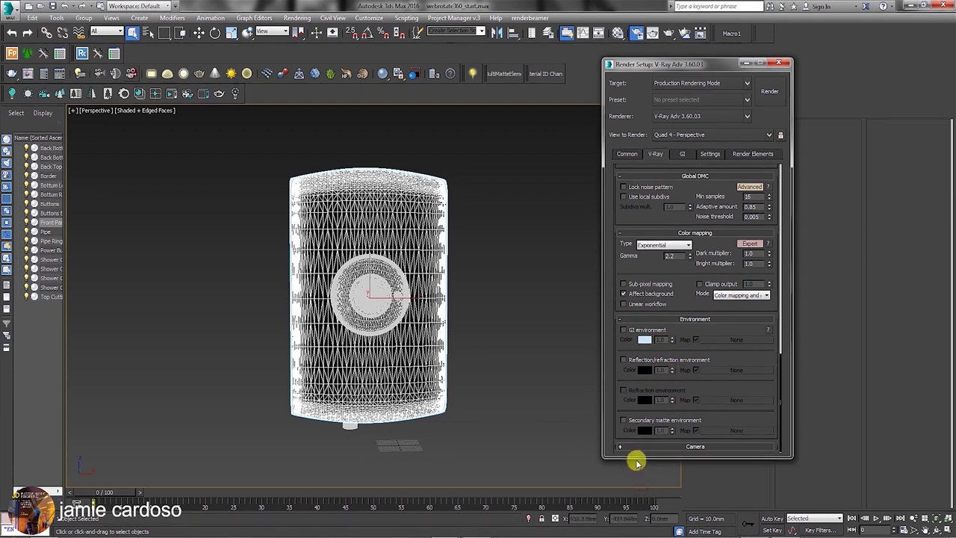
{"action": "left_click", "coordinate": [688, 153]}
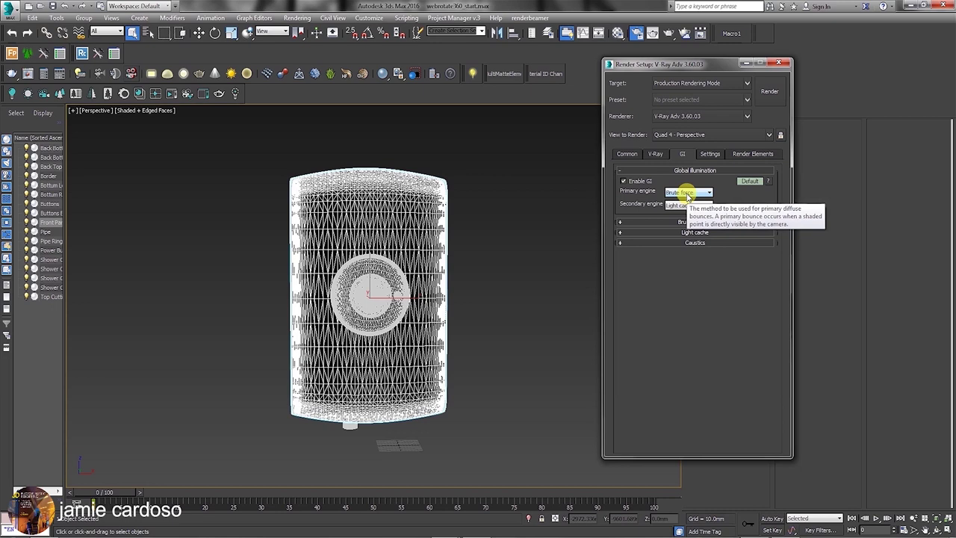
Make Irradiance map the primary engine and enable ambient occlusion with a 300 mm radius.
{"action": "left_click", "coordinate": [749, 182]}
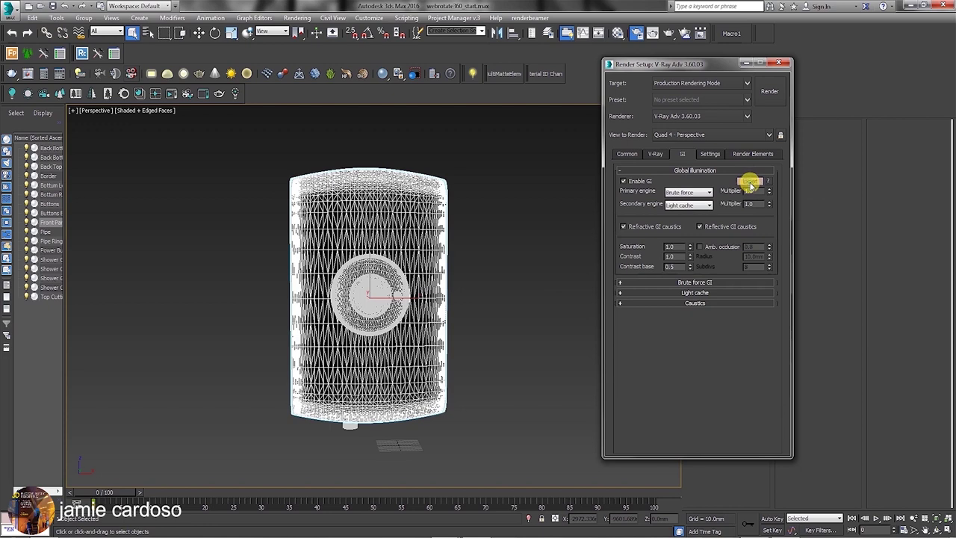
{"action": "left_click", "coordinate": [691, 192]}
{"action": "left_click", "coordinate": [695, 200]}
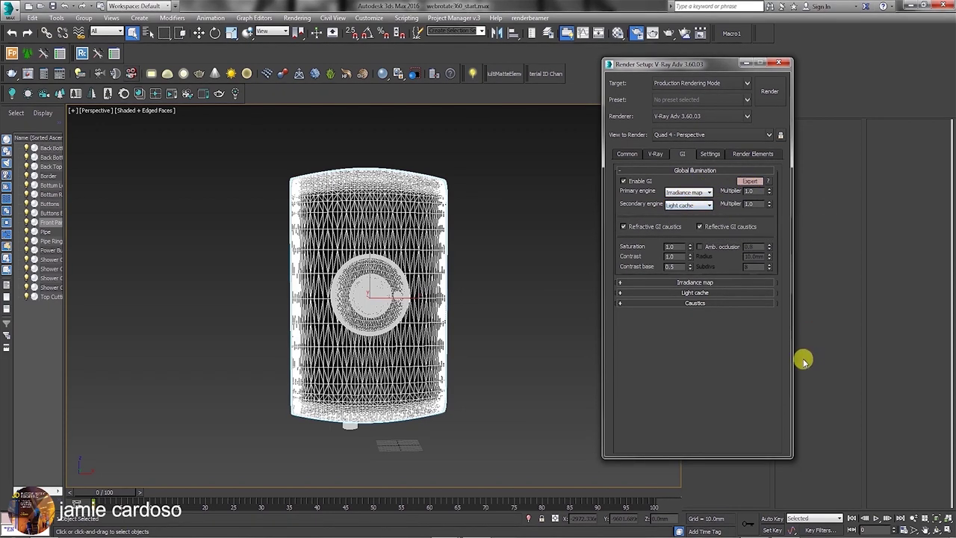
{"action": "left_click", "coordinate": [698, 248]}
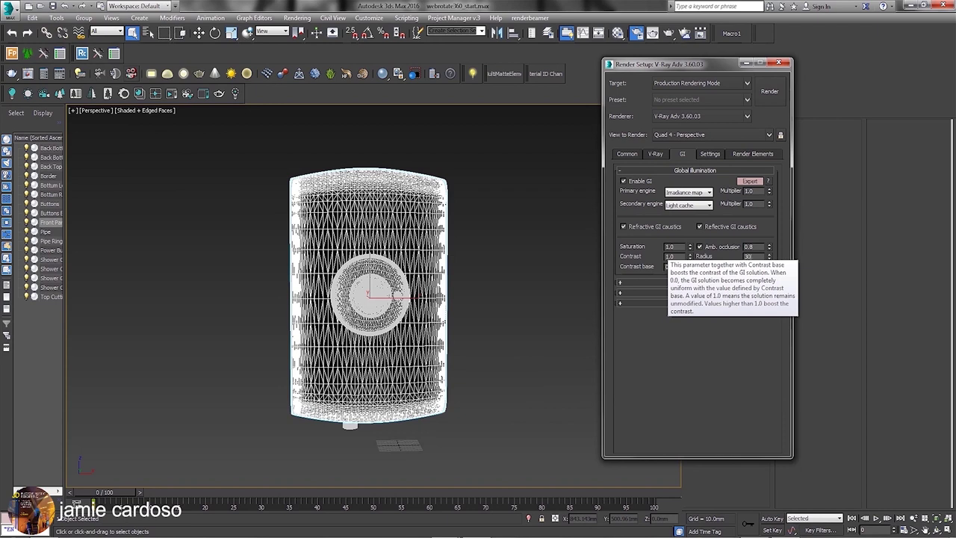
{"action": "key", "text": "Tab"}
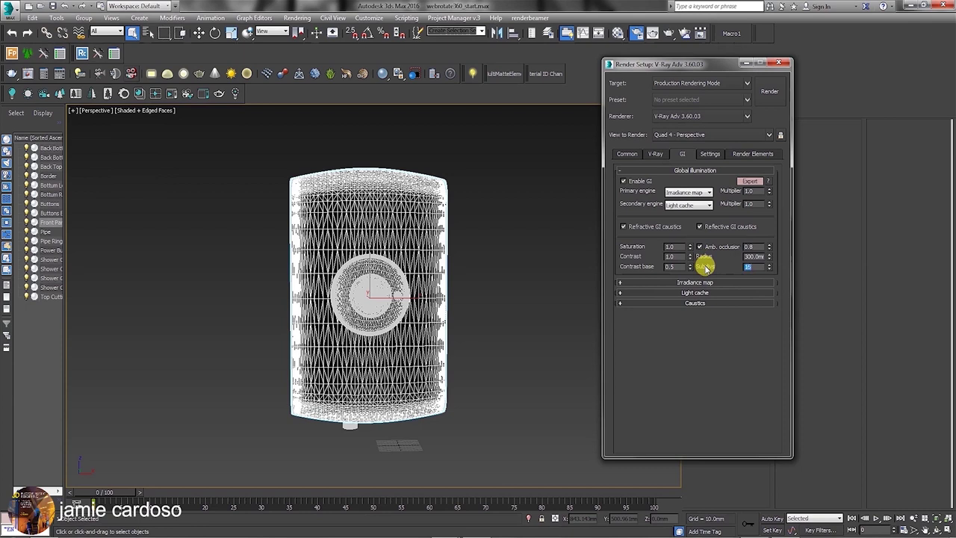
{"action": "left_click", "coordinate": [701, 284]}
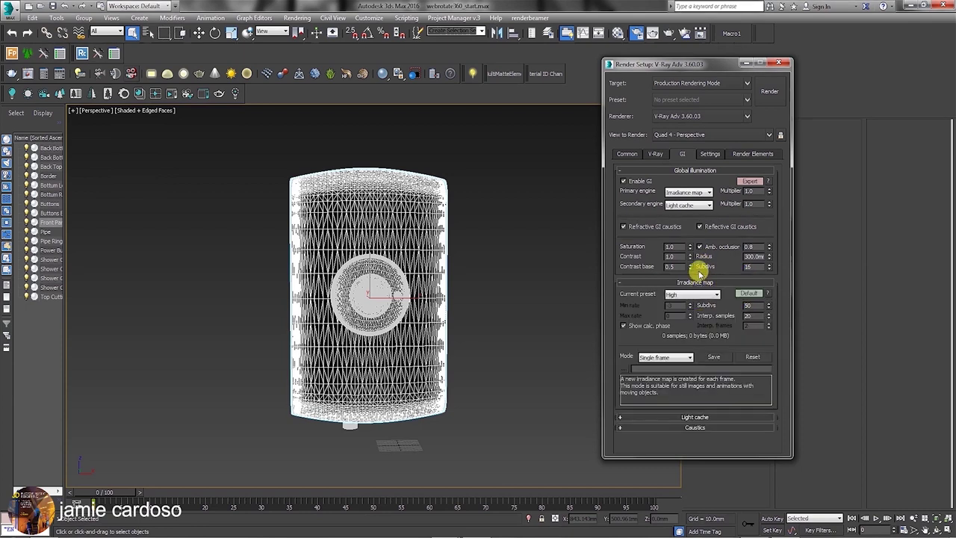
Use the Low irradiance map preset and turn on Show direct light in Expert mode.
{"action": "left_click", "coordinate": [684, 294]}
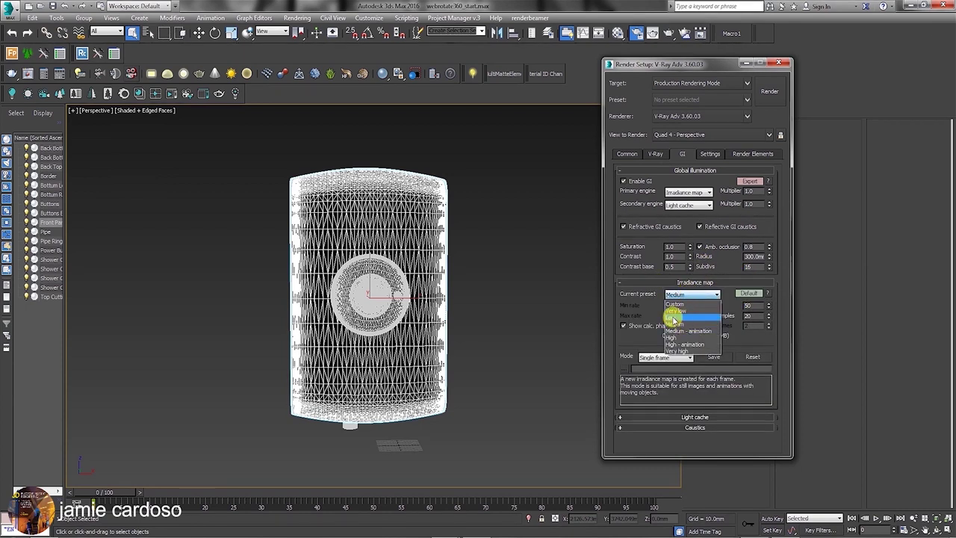
{"action": "left_click", "coordinate": [674, 320]}
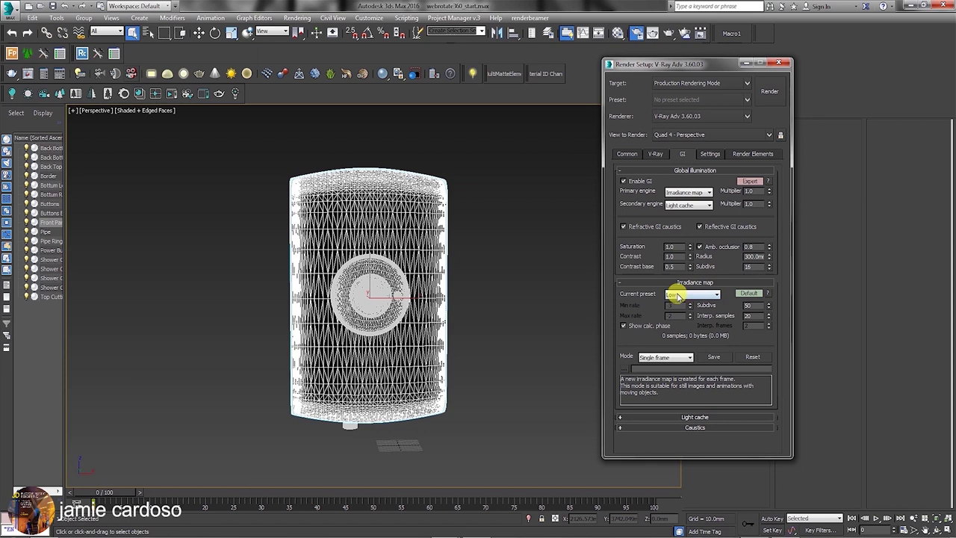
{"action": "left_click", "coordinate": [748, 293]}
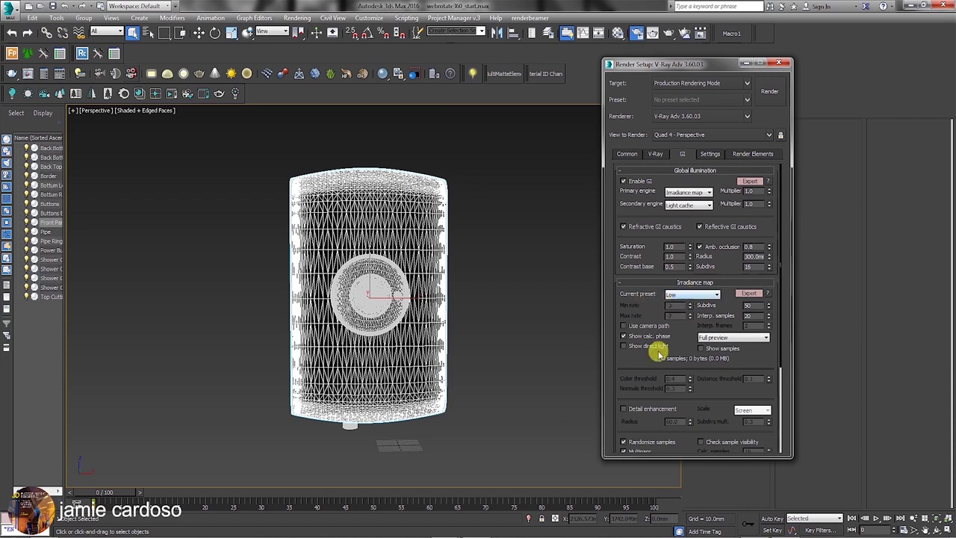
{"action": "left_click", "coordinate": [625, 348]}
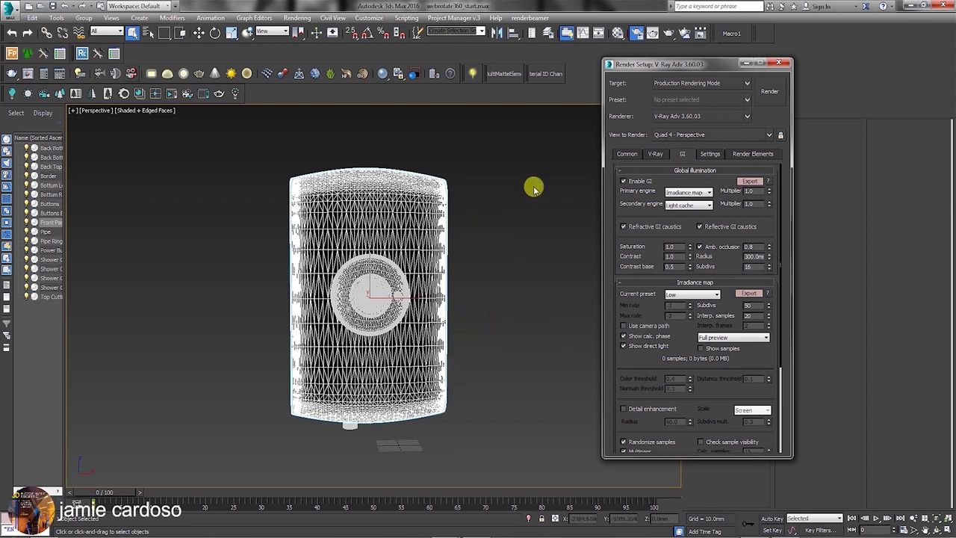
Set the V-Ray System rollout to Advanced and run a test render of the perspective view.
{"action": "scroll", "coordinate": [629, 337], "scroll_direction": "down", "scroll_amount": 5}
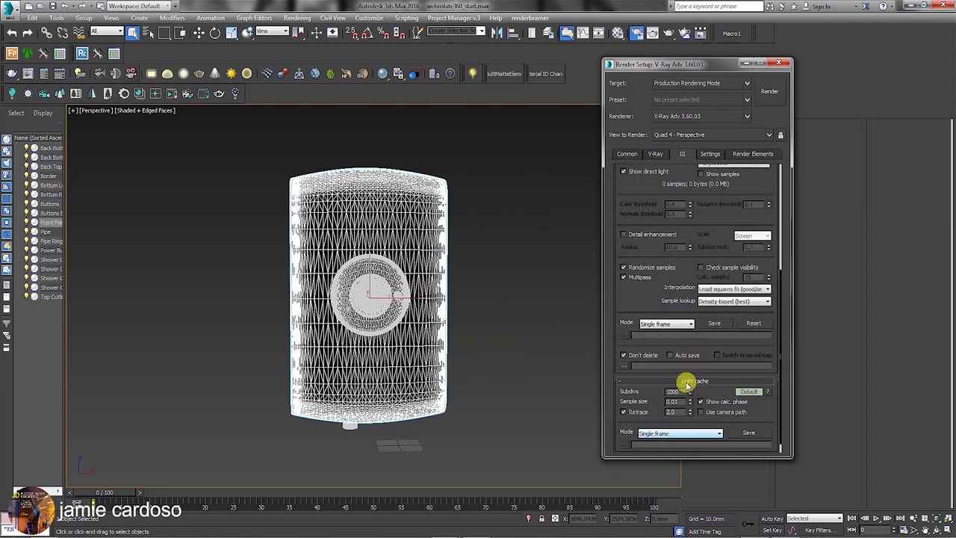
{"action": "left_click", "coordinate": [710, 153]}
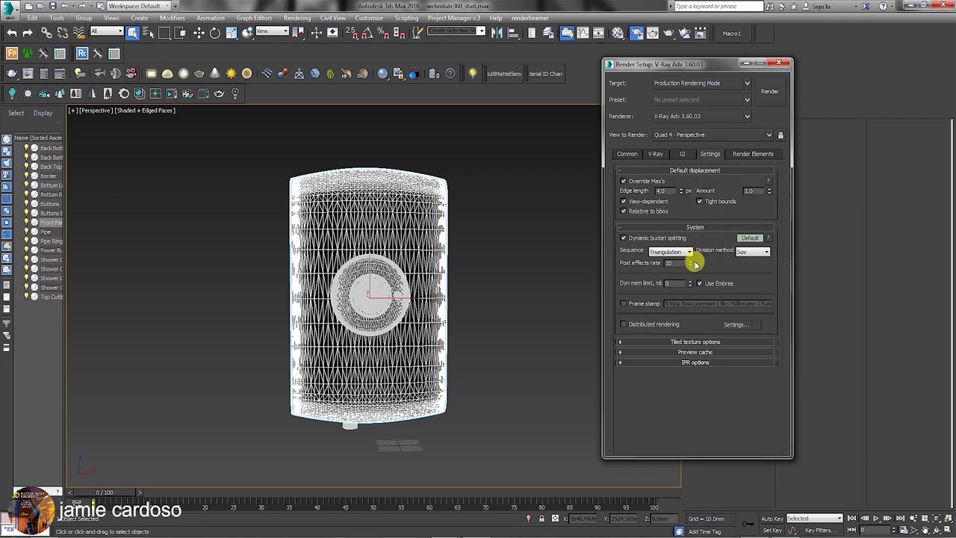
{"action": "left_click", "coordinate": [750, 237]}
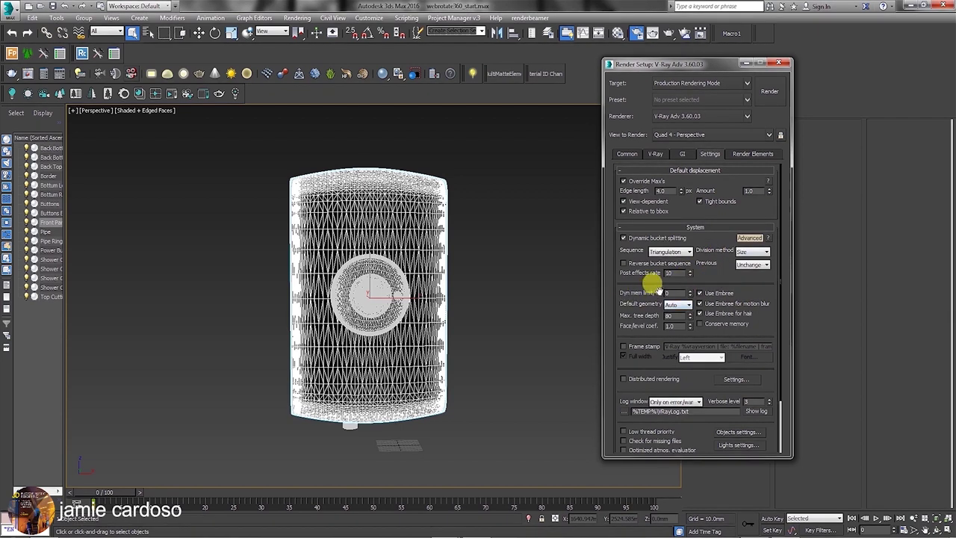
{"action": "double_click", "coordinate": [667, 292]}
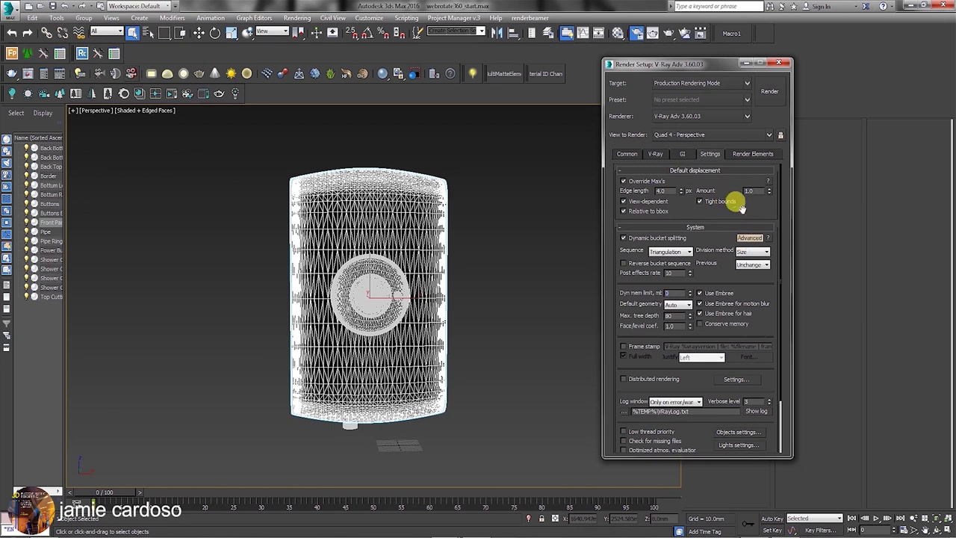
{"action": "left_click_drag", "start_coordinate": [686, 65], "coordinate": [674, 87]}
{"action": "left_click", "coordinate": [662, 35]}
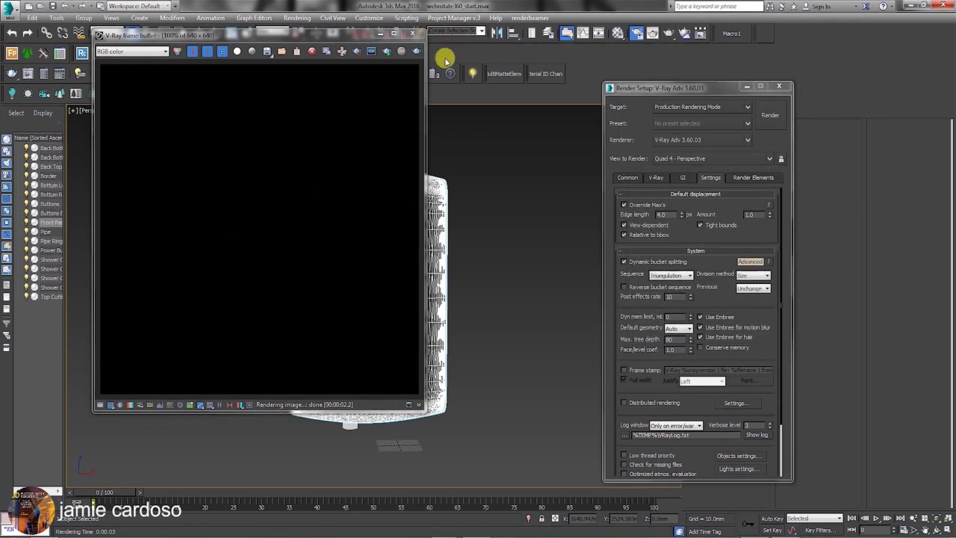
Close the frame buffer, minimize Render Setup and return to the four-viewport layout.
{"action": "left_click", "coordinate": [413, 33]}
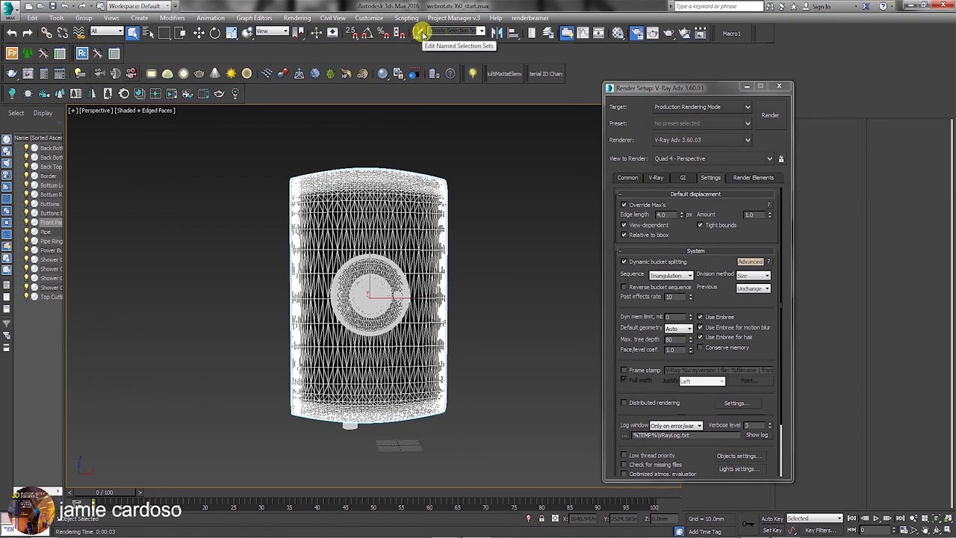
{"action": "left_click", "coordinate": [747, 88]}
{"action": "key", "text": "alt+w"}
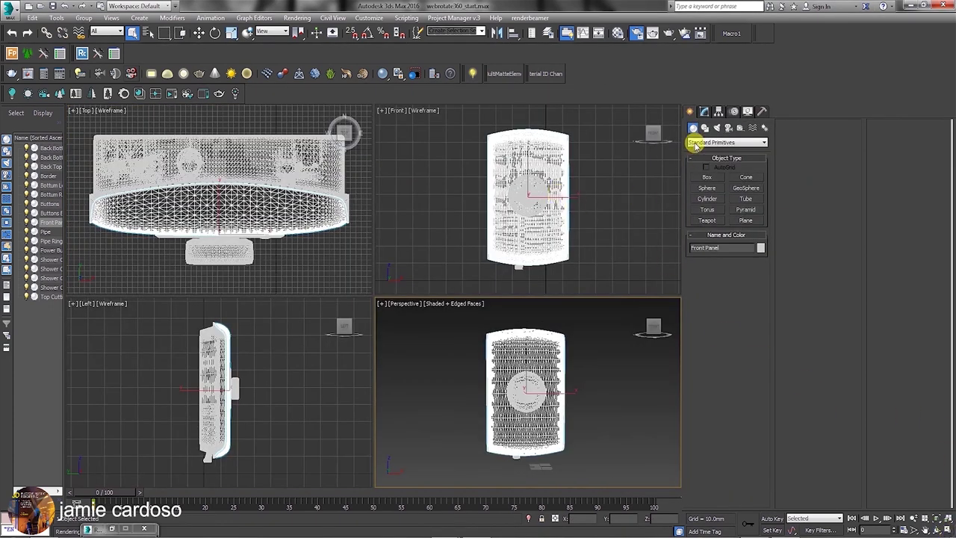
Create a VRayLight plane light beside the water heater in the Top viewport.
{"action": "left_click", "coordinate": [718, 128]}
{"action": "left_click", "coordinate": [724, 142]}
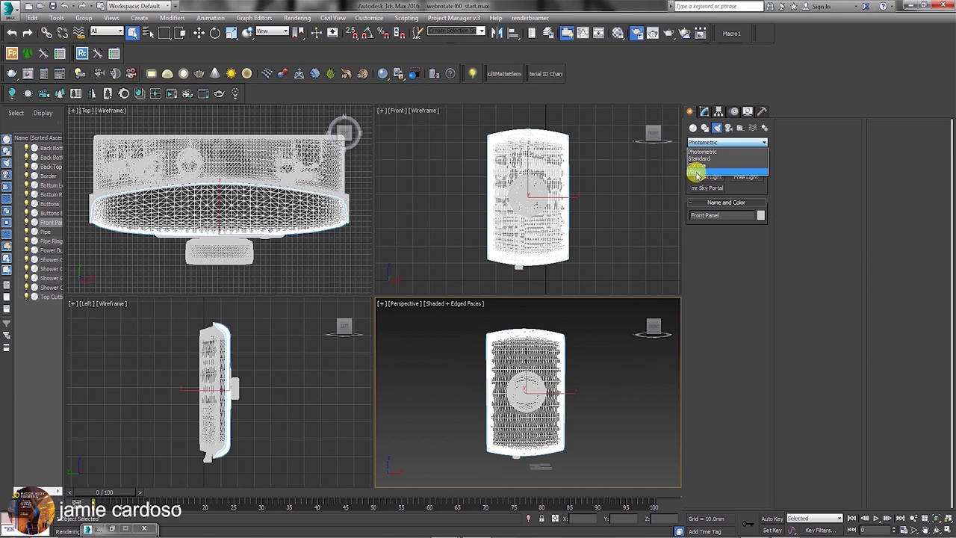
{"action": "left_click", "coordinate": [697, 172]}
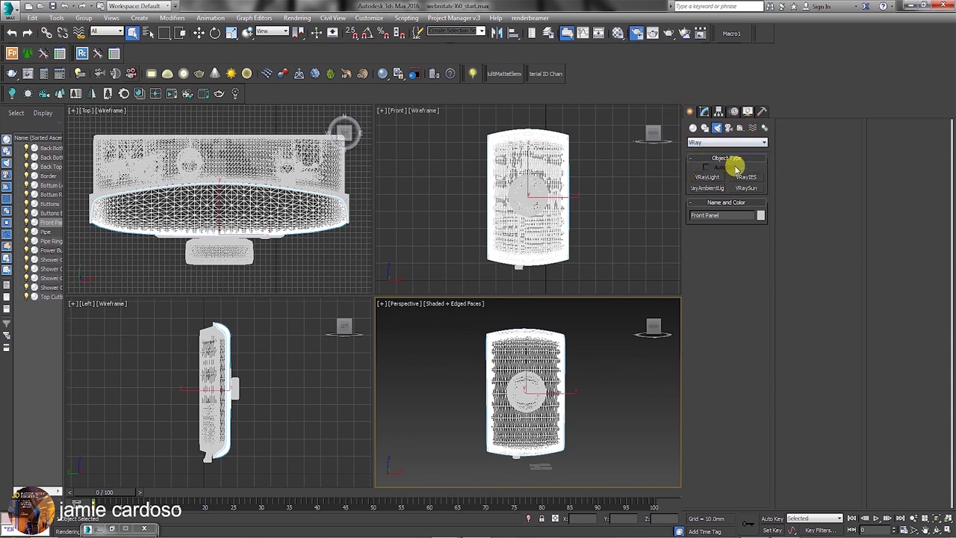
{"action": "left_click", "coordinate": [710, 178]}
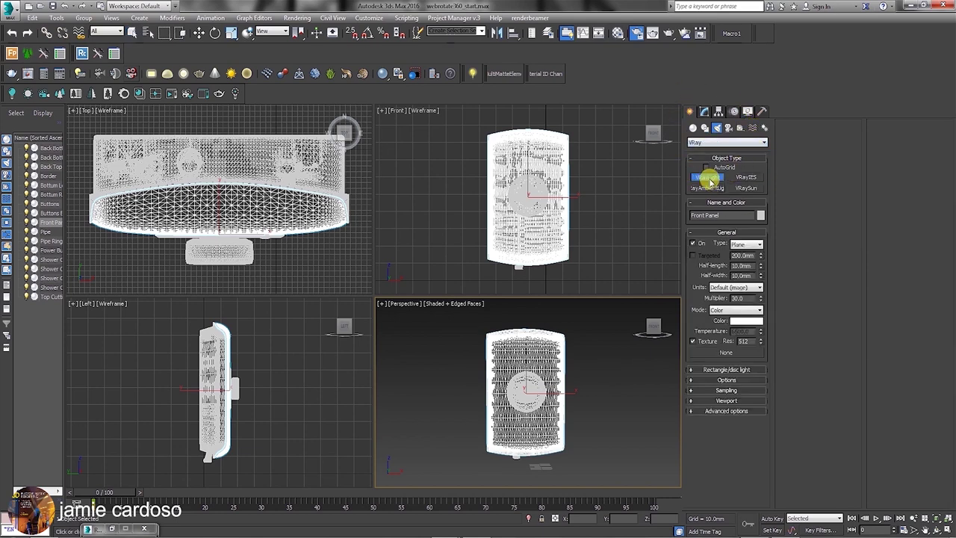
{"action": "left_click", "coordinate": [187, 194]}
{"action": "scroll", "coordinate": [190, 202], "scroll_direction": "down", "scroll_amount": 4}
{"action": "left_click", "coordinate": [295, 209]}
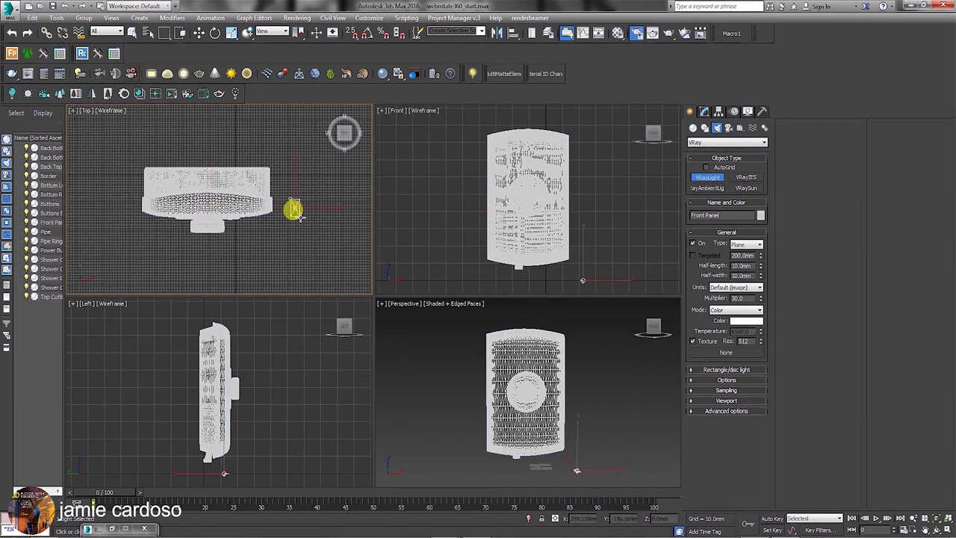
{"action": "left_click_drag", "start_coordinate": [304, 225], "coordinate": [316, 234]}
{"action": "right_click", "coordinate": [308, 224]}
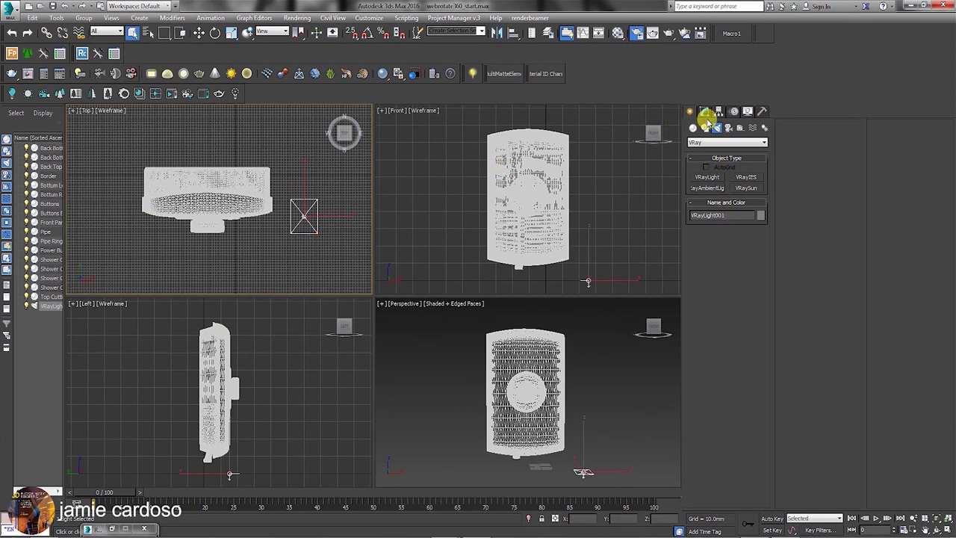
{"action": "left_click", "coordinate": [705, 114]}
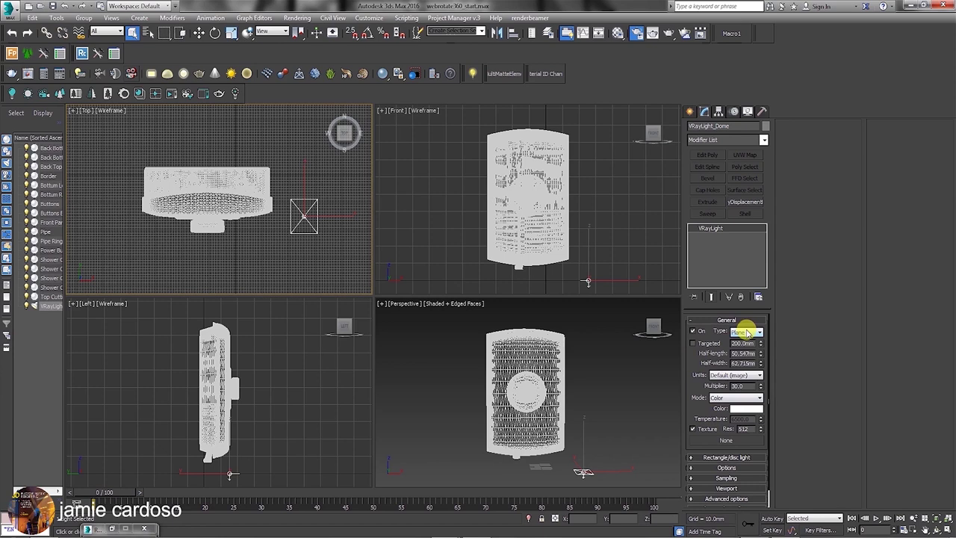
Make the VRayLight an invisible Dome light with multiplier 10.
{"action": "left_click", "coordinate": [747, 332]}
{"action": "left_click", "coordinate": [738, 349]}
{"action": "left_click", "coordinate": [731, 448]}
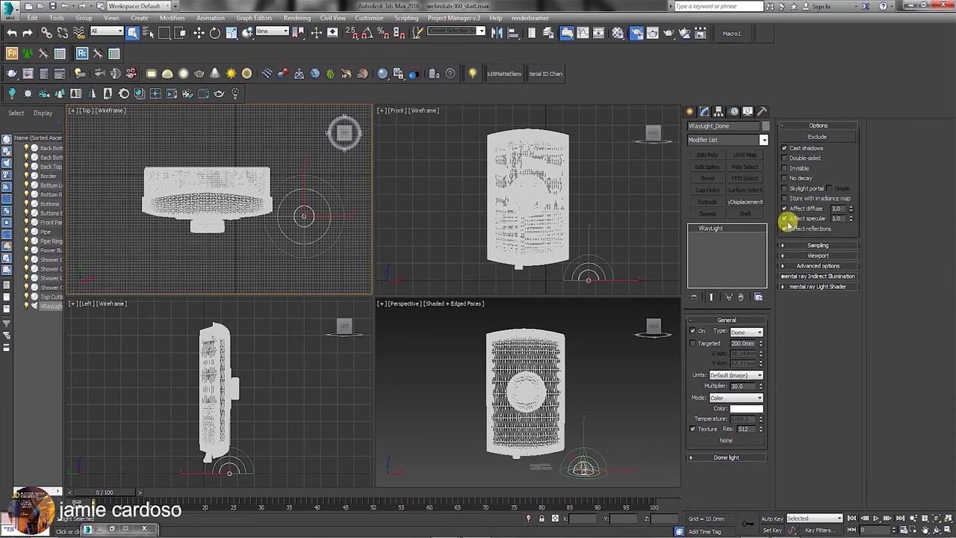
{"action": "left_click", "coordinate": [724, 457]}
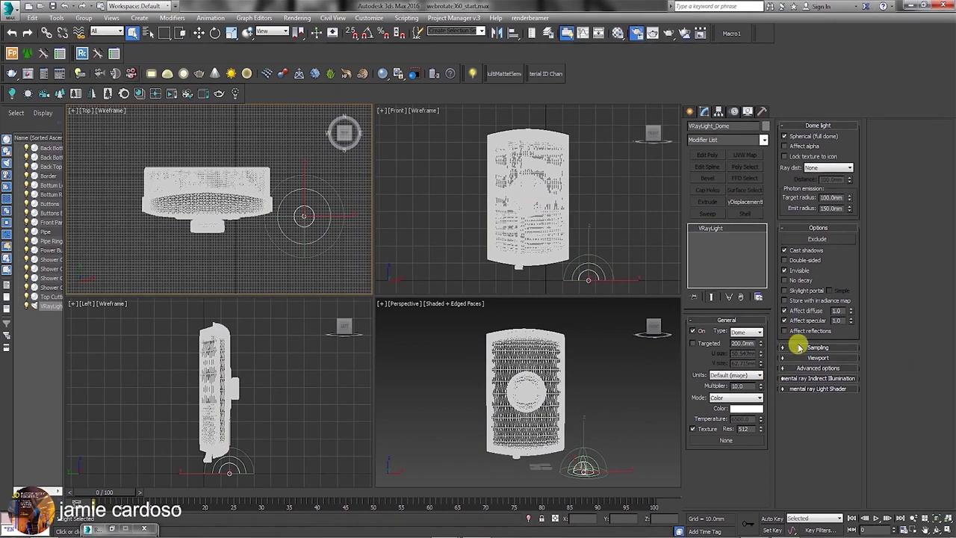
Render the Perspective view to see the heater lit grey, then open Rendering > Environment.
{"action": "left_click", "coordinate": [404, 306]}
{"action": "left_click", "coordinate": [667, 34]}
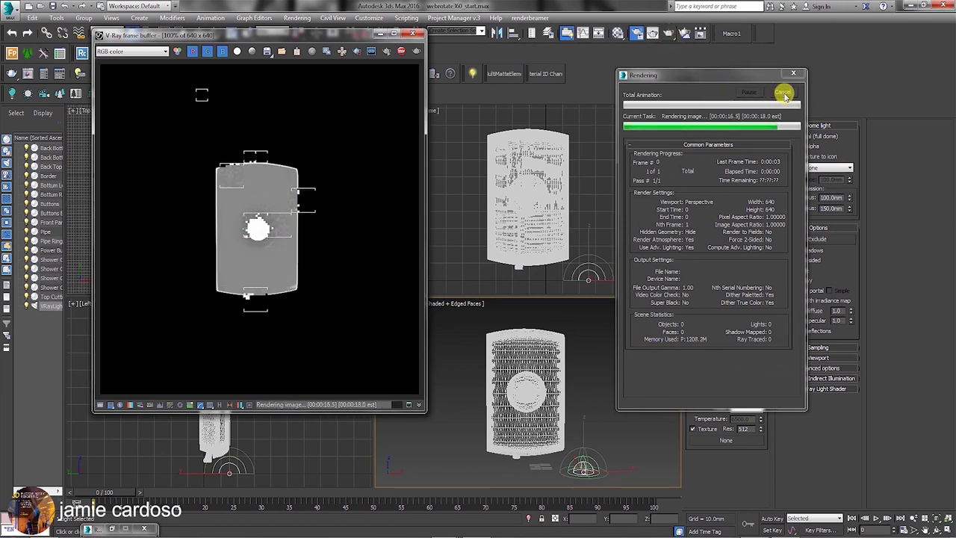
{"action": "left_click_drag", "start_coordinate": [352, 33], "coordinate": [350, 65]}
{"action": "left_click", "coordinate": [298, 17]}
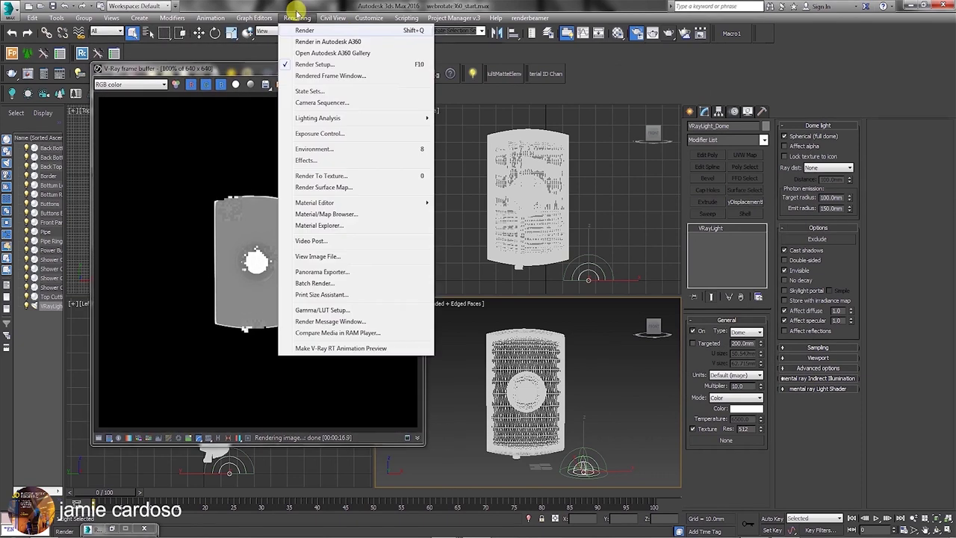
{"action": "left_click", "coordinate": [326, 151]}
Set Exposure Control to VRay Exposure Control and close the Environment window.
{"action": "left_click", "coordinate": [499, 206]}
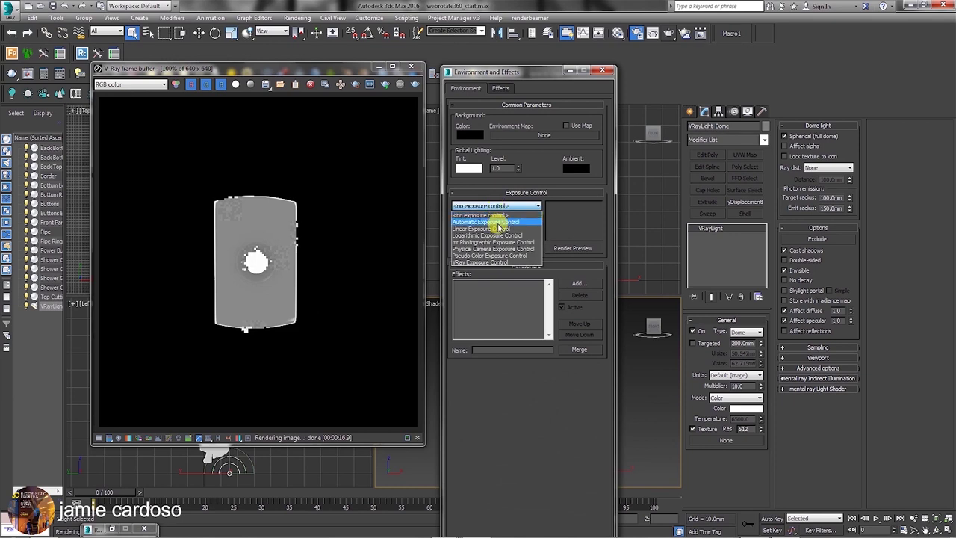
{"action": "left_click", "coordinate": [498, 262]}
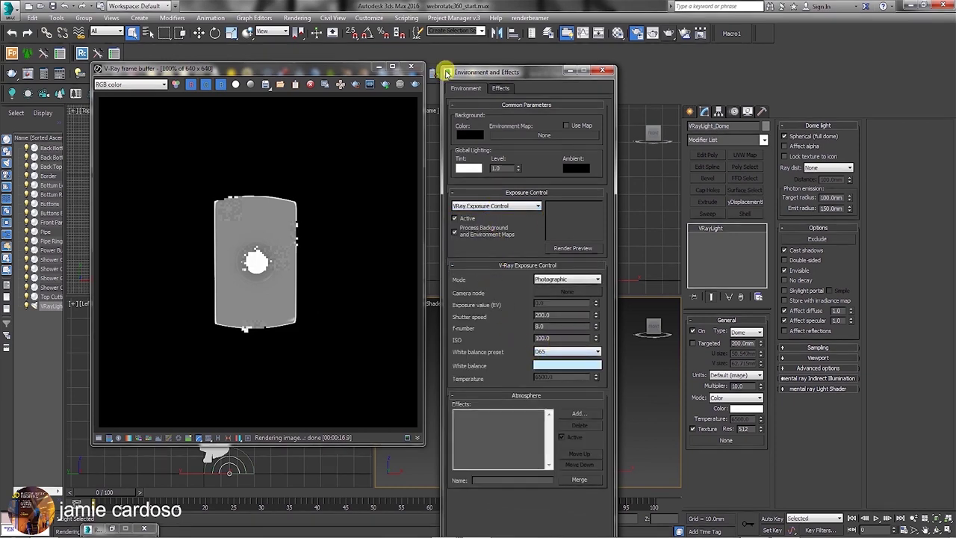
{"action": "left_click_drag", "start_coordinate": [564, 73], "coordinate": [544, 66]}
{"action": "key", "text": "8"}
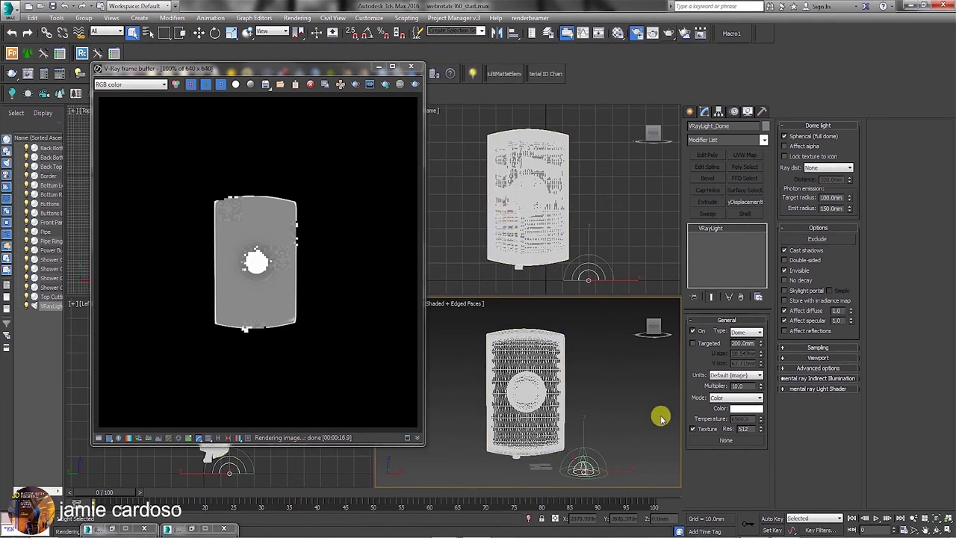
Assign a VRayHDRI map loaded with N005_6000 as the dome light's texture.
{"action": "left_click", "coordinate": [722, 440]}
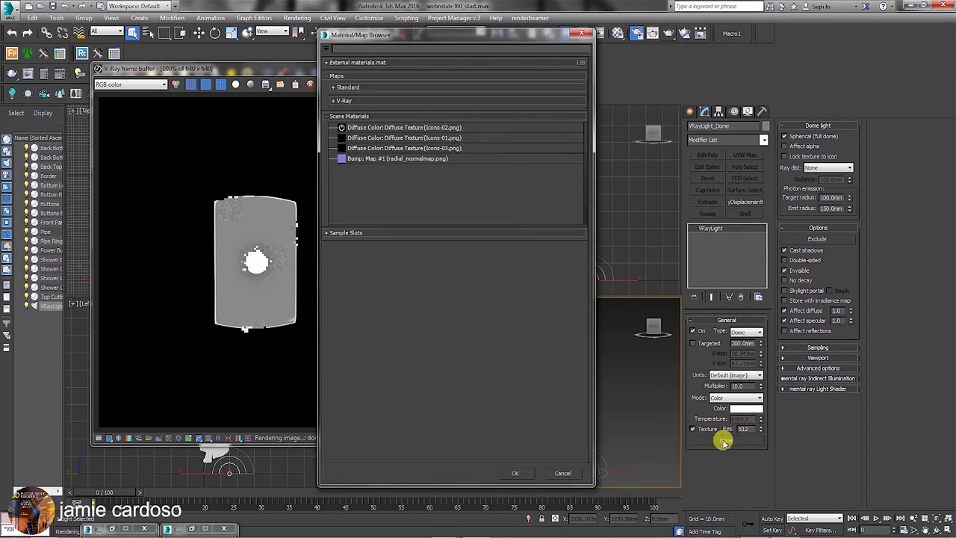
{"action": "left_click", "coordinate": [344, 116]}
{"action": "left_click", "coordinate": [345, 101]}
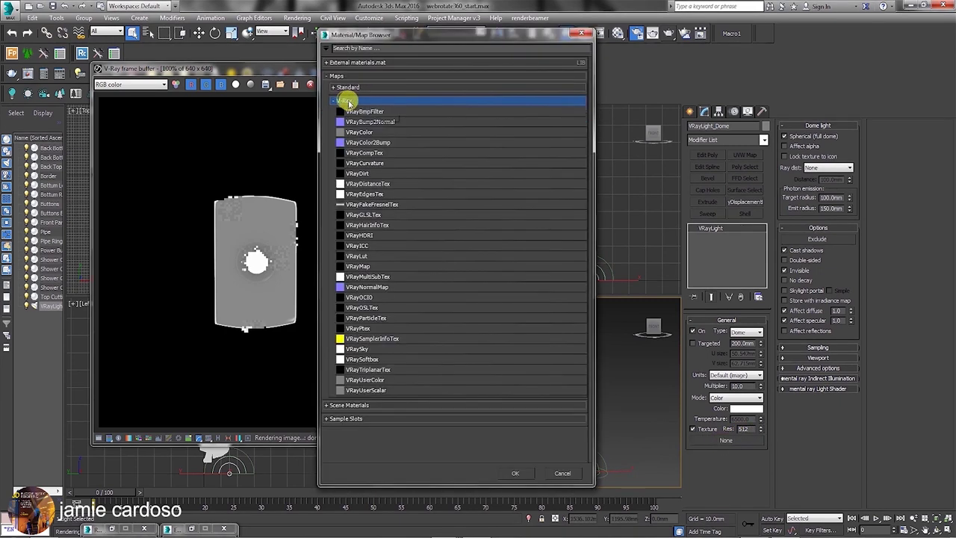
{"action": "double_click", "coordinate": [367, 234]}
{"action": "left_click", "coordinate": [82, 134]}
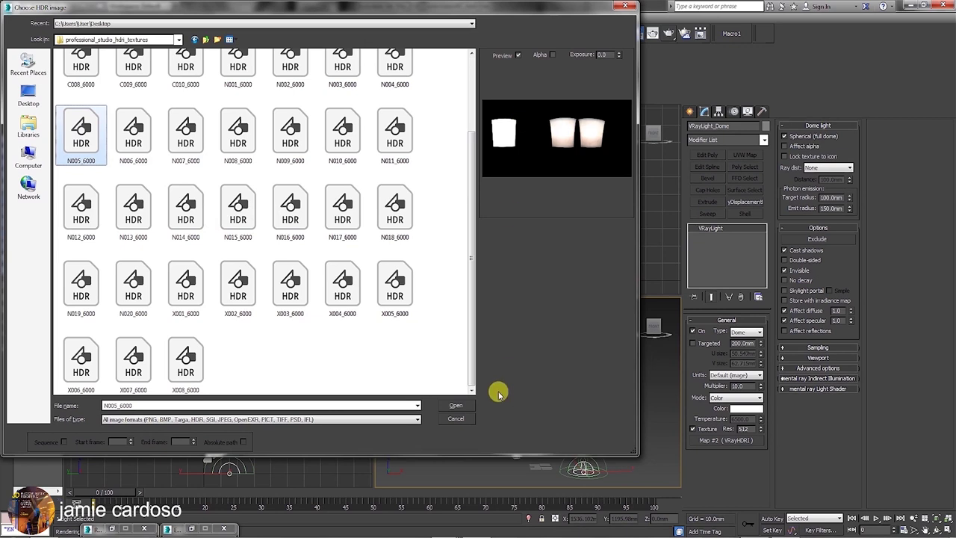
{"action": "left_click", "coordinate": [448, 407]}
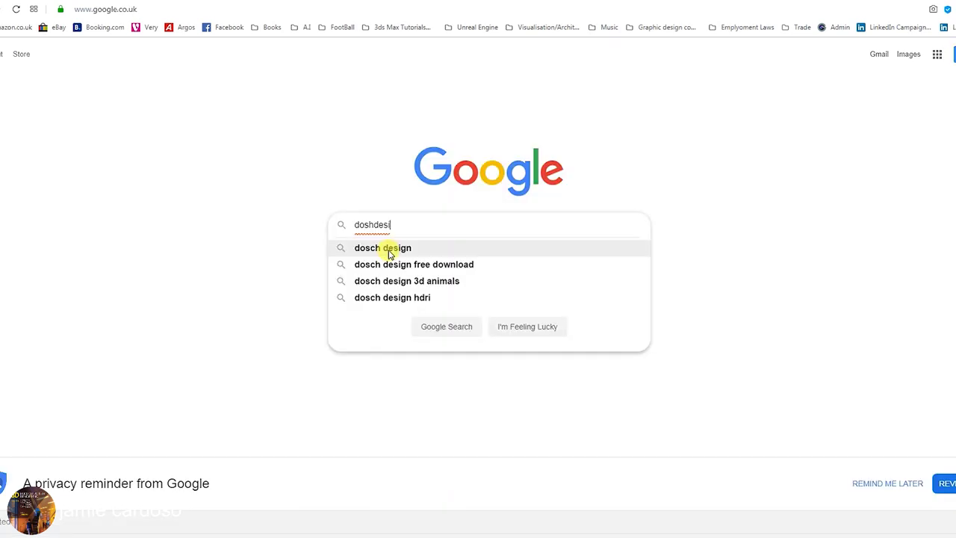
Search for Dosch Design and open its Product Visualization HDRI page.
{"action": "left_click", "coordinate": [388, 254]}
{"action": "left_click", "coordinate": [124, 239]}
{"action": "mouse_move", "coordinate": [346, 105]}
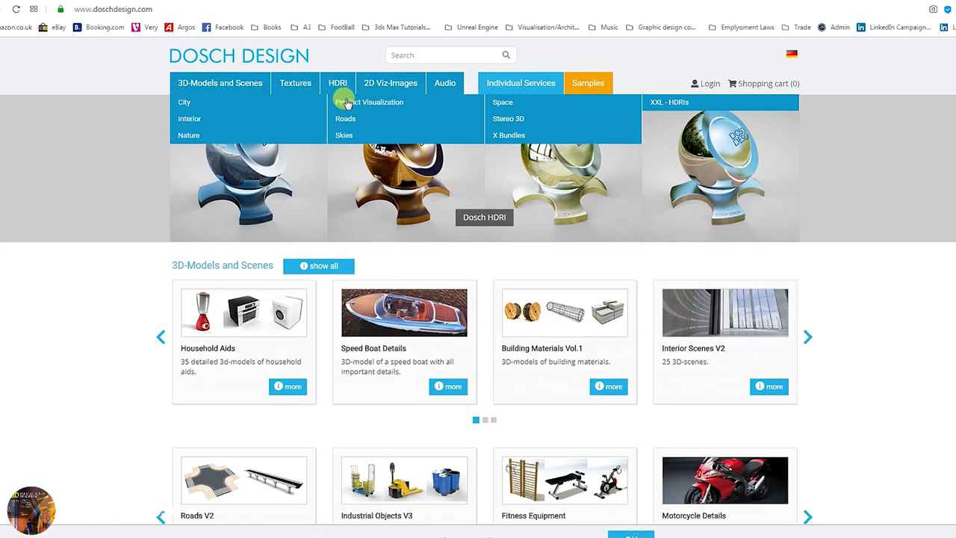
{"action": "left_click", "coordinate": [365, 104]}
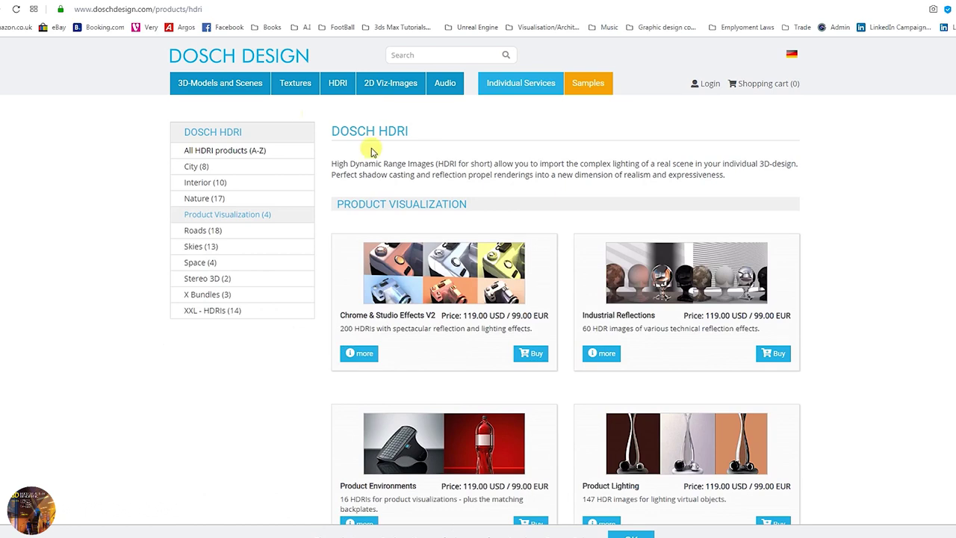
{"action": "scroll", "coordinate": [540, 369], "scroll_direction": "down", "scroll_amount": 5}
{"action": "scroll", "coordinate": [506, 308], "scroll_direction": "up", "scroll_amount": 3}
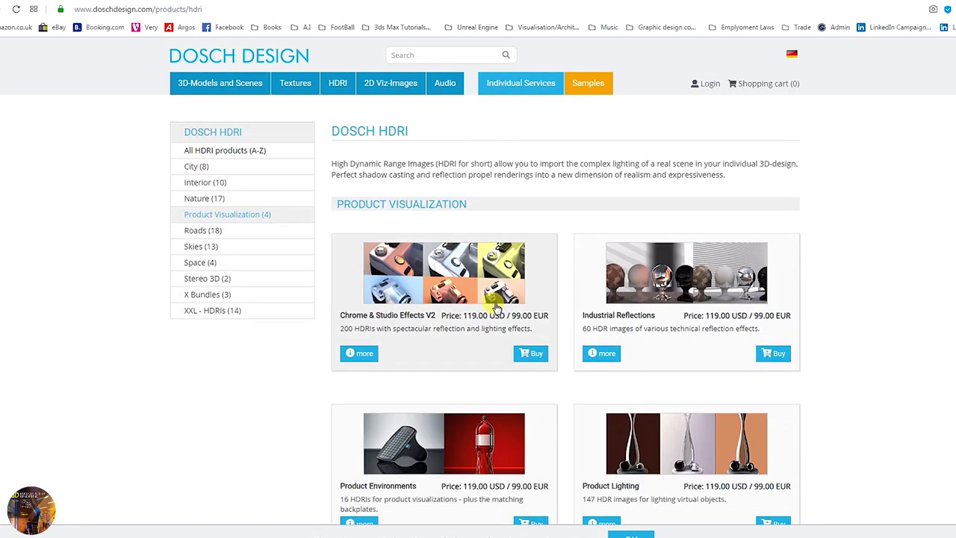
Review the Chrome & Studio Effects V2 details and its PDF overview, then go back.
{"action": "left_click", "coordinate": [365, 357]}
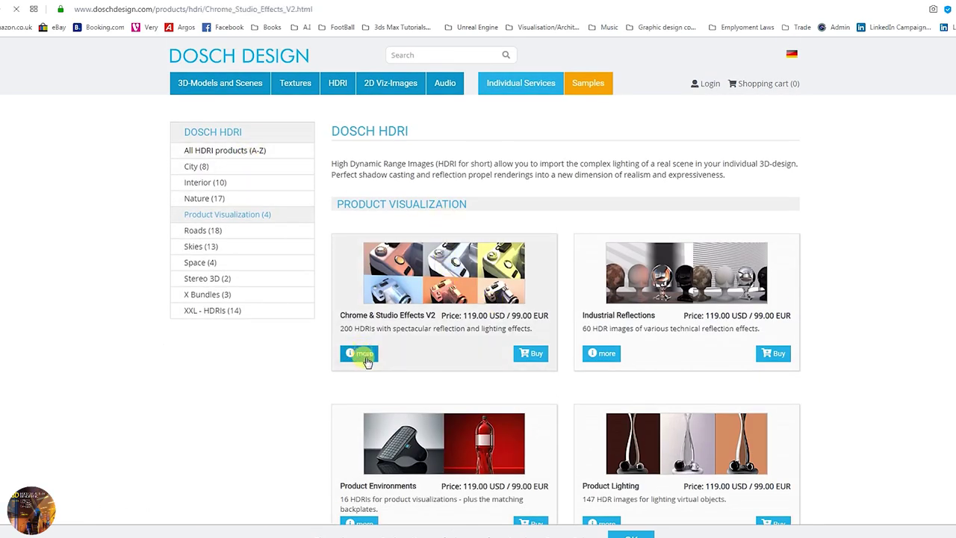
{"action": "scroll", "coordinate": [587, 321], "scroll_direction": "down", "scroll_amount": 7}
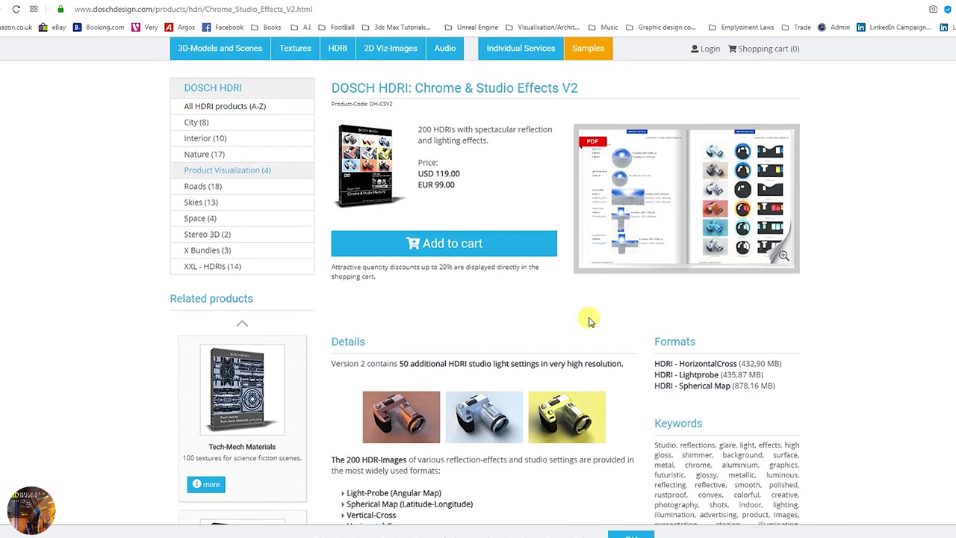
{"action": "scroll", "coordinate": [514, 352], "scroll_direction": "down", "scroll_amount": 6}
{"action": "scroll", "coordinate": [517, 357], "scroll_direction": "up", "scroll_amount": 12}
{"action": "scroll", "coordinate": [512, 355], "scroll_direction": "up", "scroll_amount": 1}
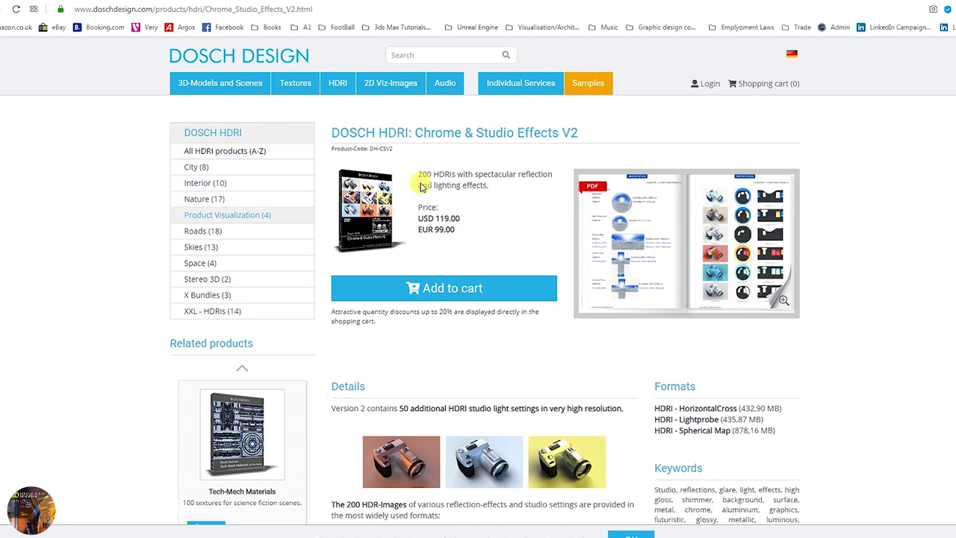
{"action": "left_click", "coordinate": [736, 251]}
{"action": "scroll", "coordinate": [499, 340], "scroll_direction": "down", "scroll_amount": 3}
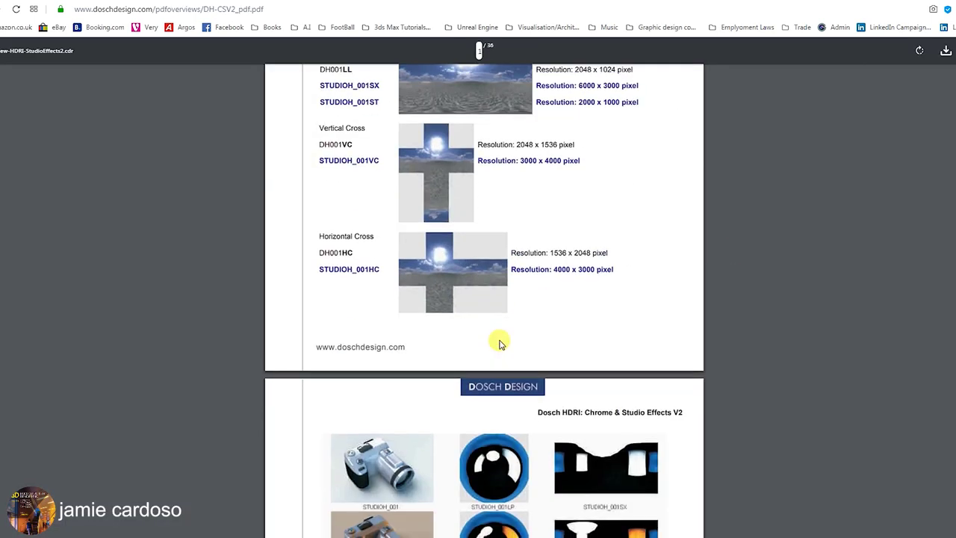
{"action": "scroll", "coordinate": [499, 343], "scroll_direction": "down", "scroll_amount": 5}
{"action": "scroll", "coordinate": [509, 367], "scroll_direction": "down", "scroll_amount": 12}
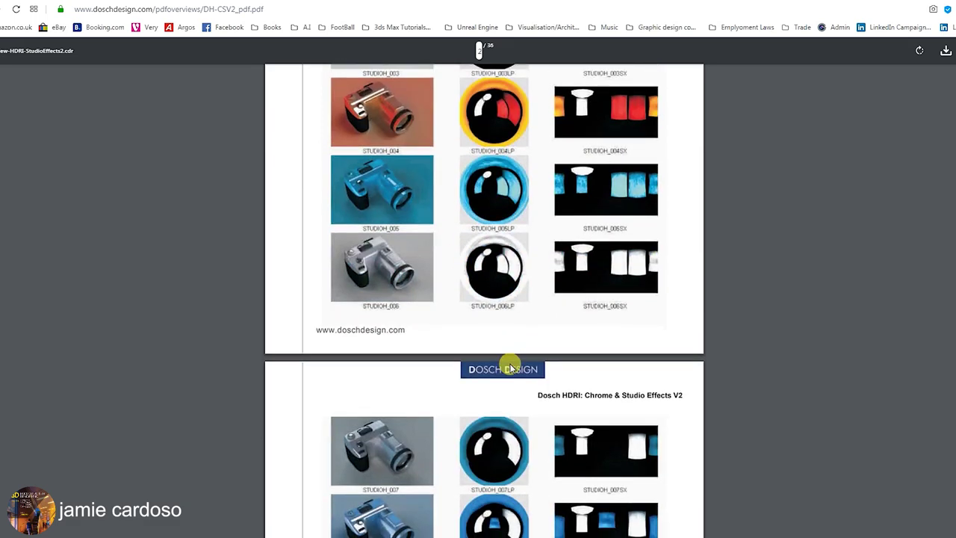
{"action": "scroll", "coordinate": [511, 366], "scroll_direction": "down", "scroll_amount": 5}
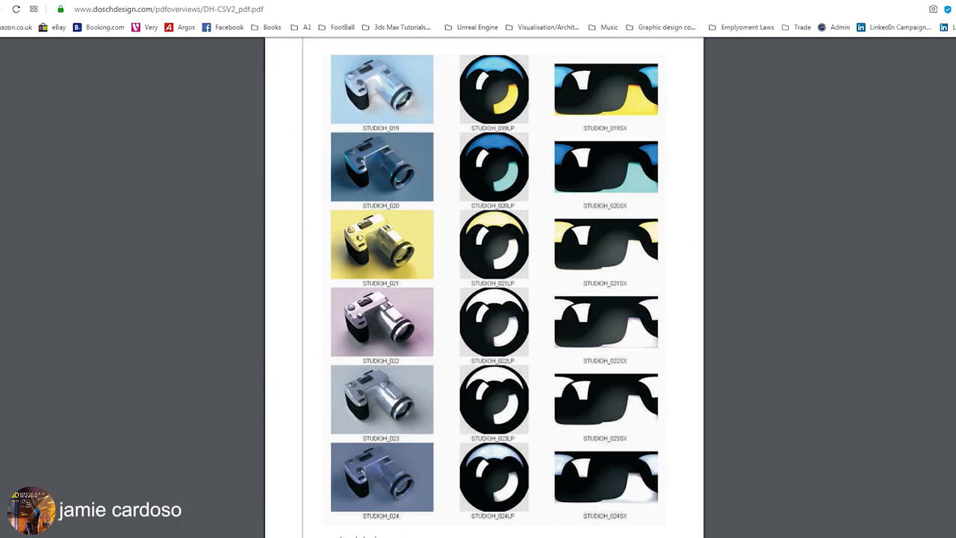
{"action": "scroll", "coordinate": [511, 366], "scroll_direction": "down", "scroll_amount": 14}
{"action": "key", "text": "alt+Left"}
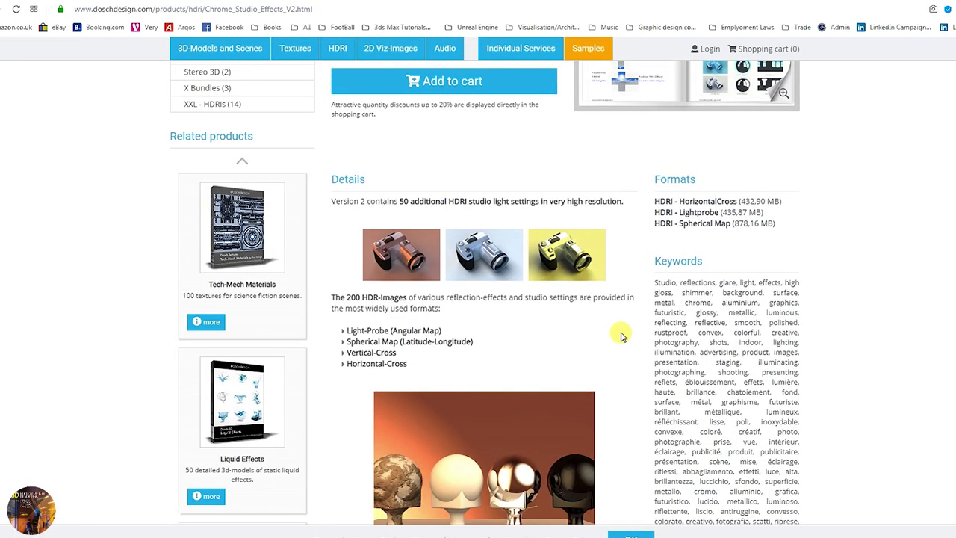
Open the Industrial Reflections product page, then the Product Environments page.
{"action": "left_click_drag", "start_coordinate": [401, 201], "coordinate": [568, 201]}
{"action": "scroll", "coordinate": [525, 400], "scroll_direction": "down", "scroll_amount": 3}
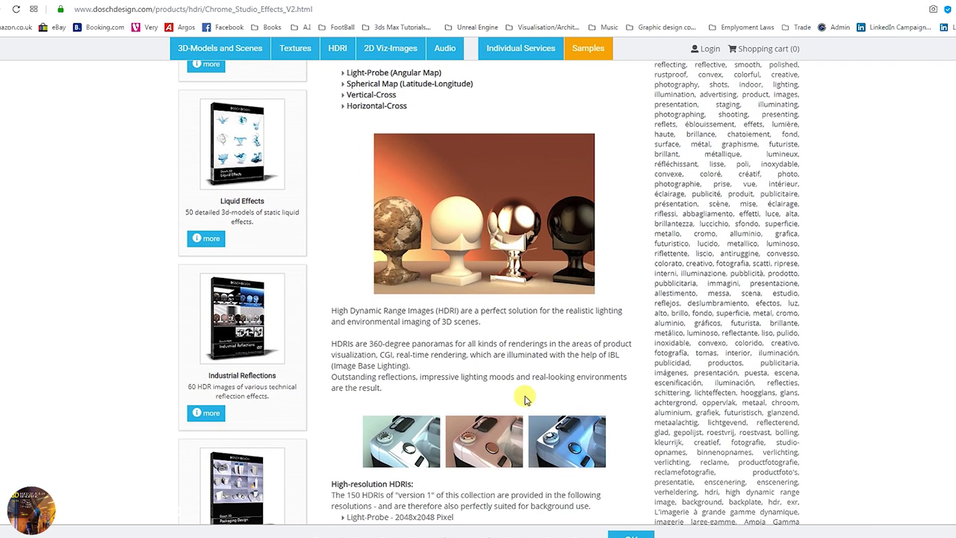
{"action": "left_click", "coordinate": [245, 320]}
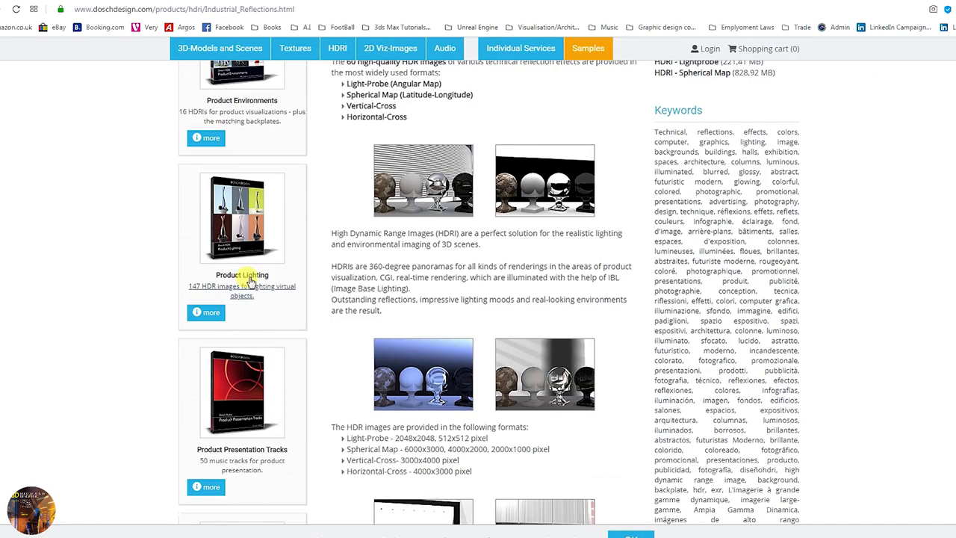
{"action": "scroll", "coordinate": [247, 310], "scroll_direction": "up", "scroll_amount": 3}
{"action": "left_click", "coordinate": [237, 246]}
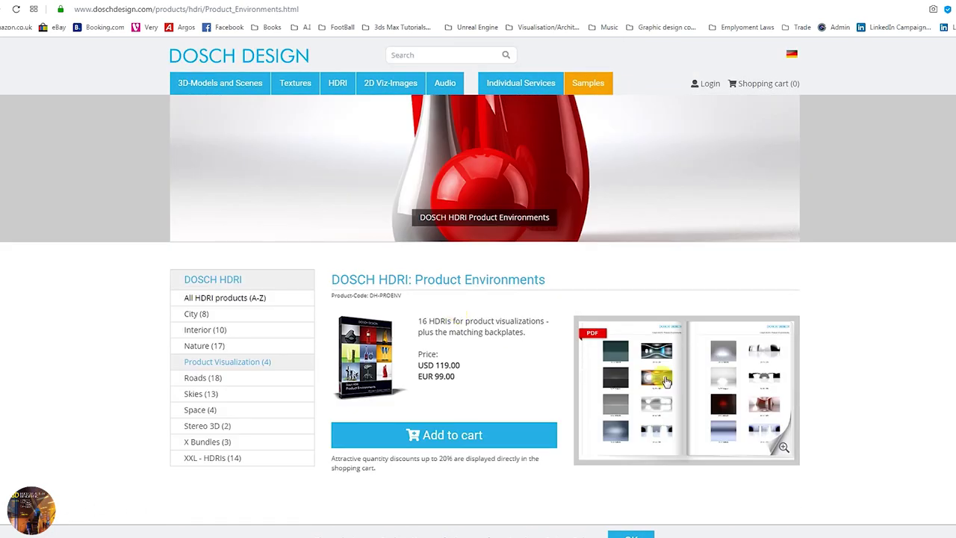
Look through the Product Environments PDF overview and close it.
{"action": "left_click", "coordinate": [667, 381]}
{"action": "scroll", "coordinate": [504, 335], "scroll_direction": "down", "scroll_amount": 10}
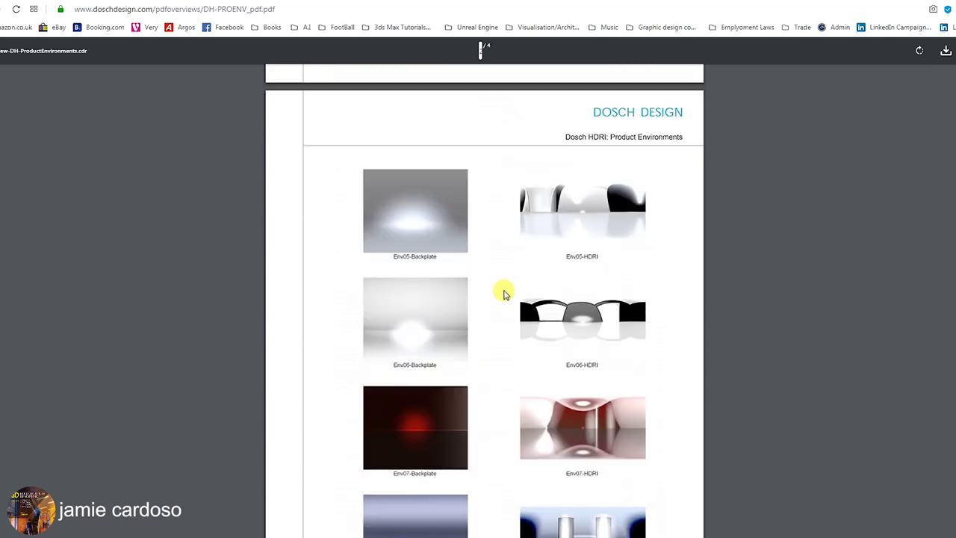
{"action": "scroll", "coordinate": [503, 294], "scroll_direction": "down", "scroll_amount": 6}
{"action": "key", "text": "ctrl+w"}
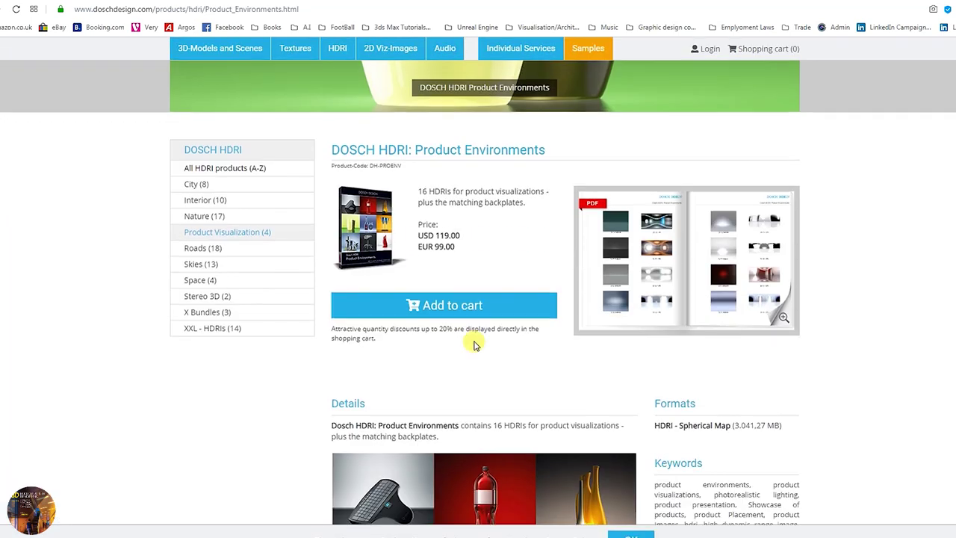
Open the Studio Atmospheres page and step through its enlarged gallery images.
{"action": "scroll", "coordinate": [596, 329], "scroll_direction": "down", "scroll_amount": 15}
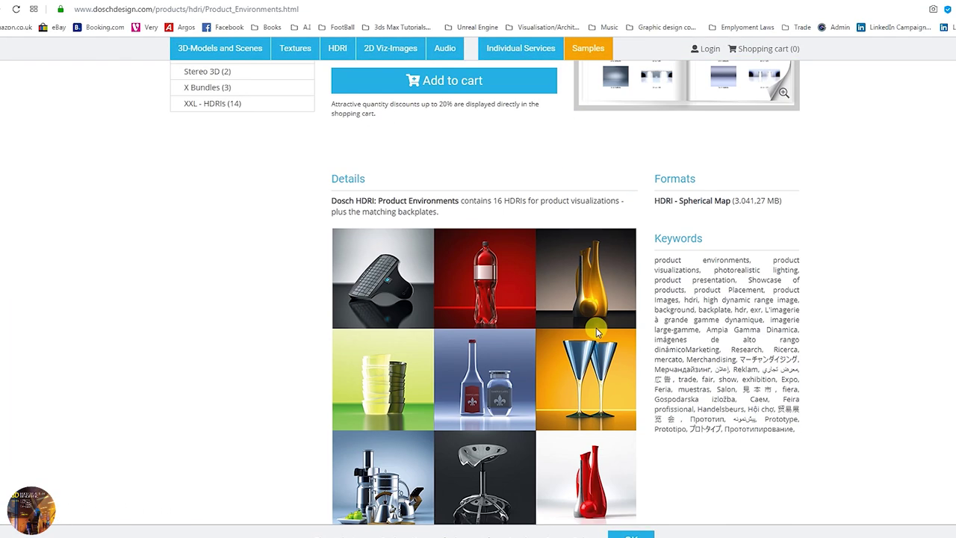
{"action": "scroll", "coordinate": [597, 331], "scroll_direction": "down", "scroll_amount": 3}
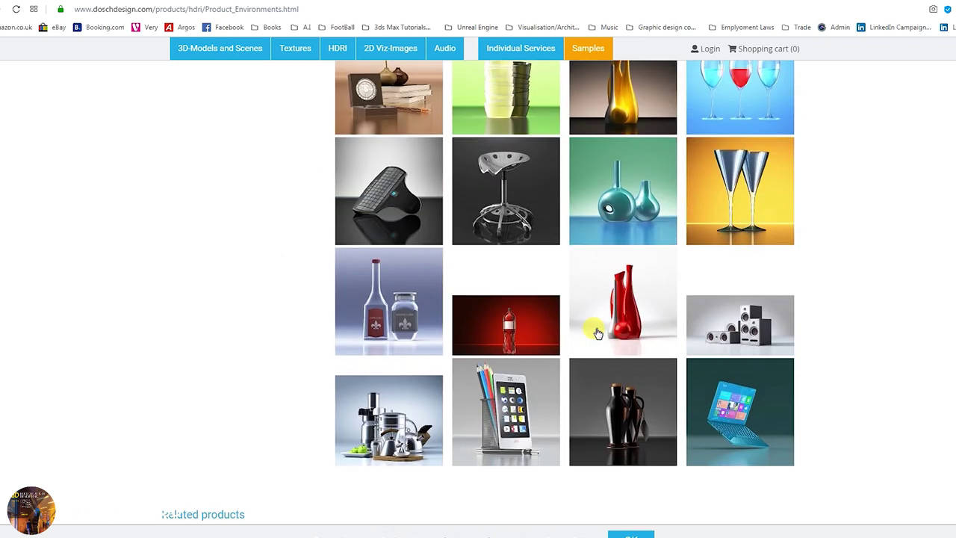
{"action": "scroll", "coordinate": [598, 333], "scroll_direction": "down", "scroll_amount": 3}
{"action": "scroll", "coordinate": [597, 331], "scroll_direction": "down", "scroll_amount": 1}
{"action": "left_click", "coordinate": [738, 332]}
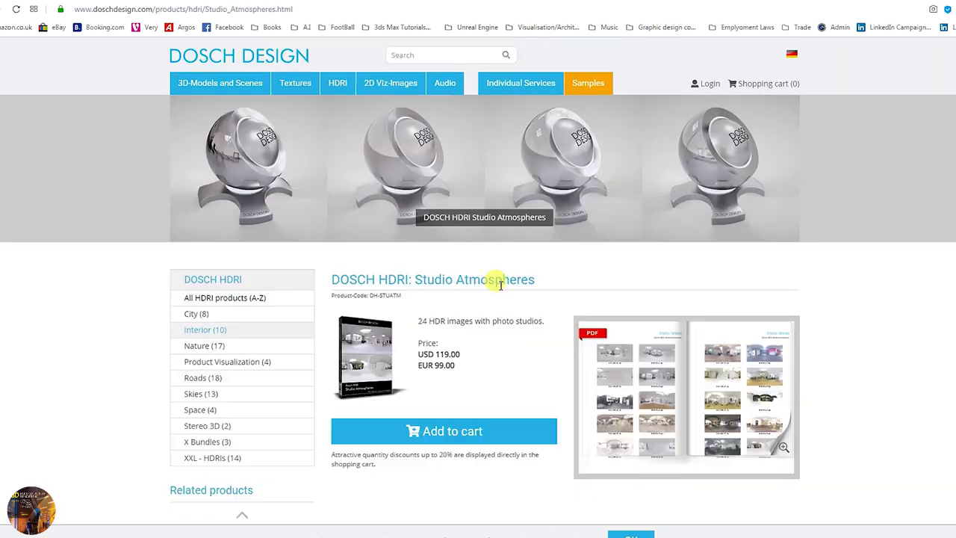
{"action": "scroll", "coordinate": [522, 293], "scroll_direction": "down", "scroll_amount": 15}
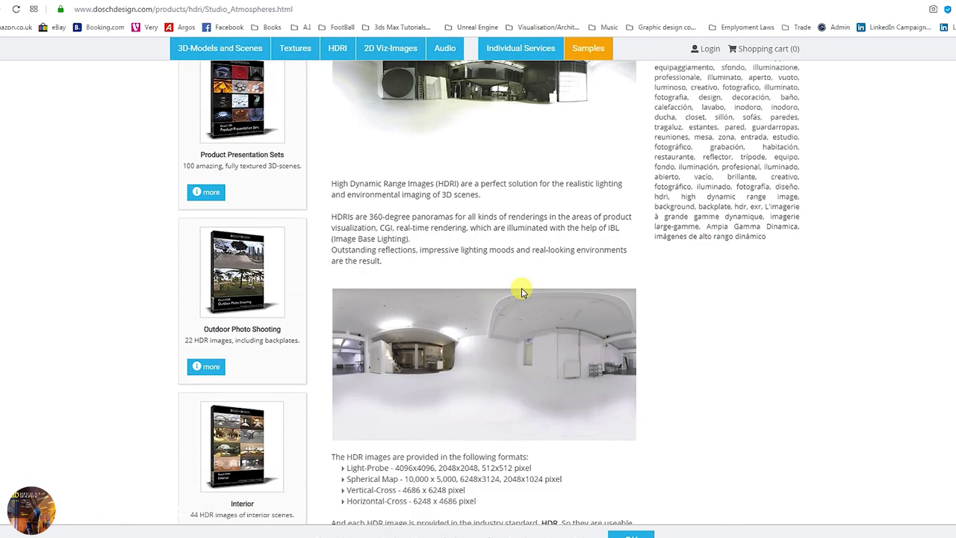
{"action": "scroll", "coordinate": [514, 293], "scroll_direction": "down", "scroll_amount": 5}
{"action": "scroll", "coordinate": [397, 209], "scroll_direction": "up", "scroll_amount": 5}
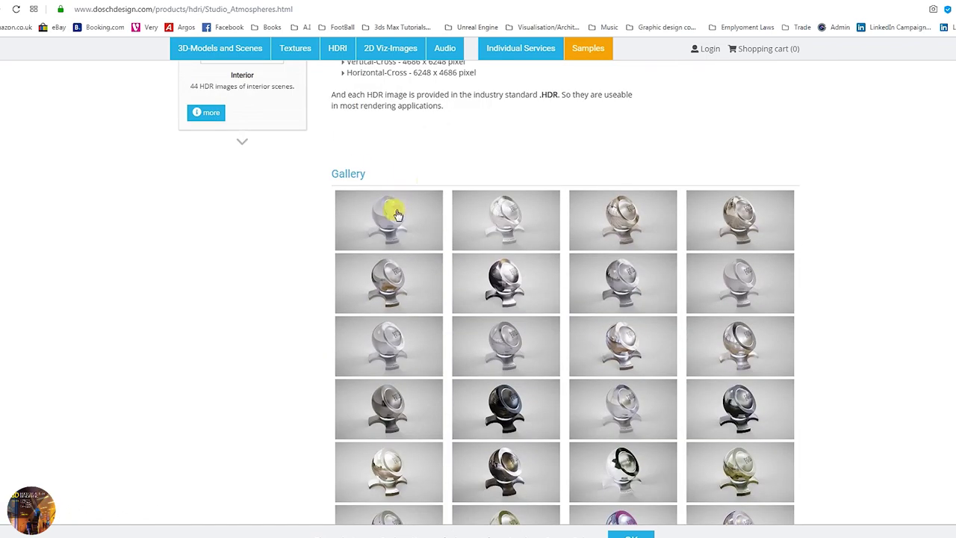
{"action": "left_click", "coordinate": [397, 210]}
{"action": "key", "text": "Right"}
{"action": "key", "text": "Right"}
{"action": "key", "text": "Right"}
{"action": "key", "text": "Right"}
{"action": "key", "text": "Right"}
{"action": "key", "text": "Right"}
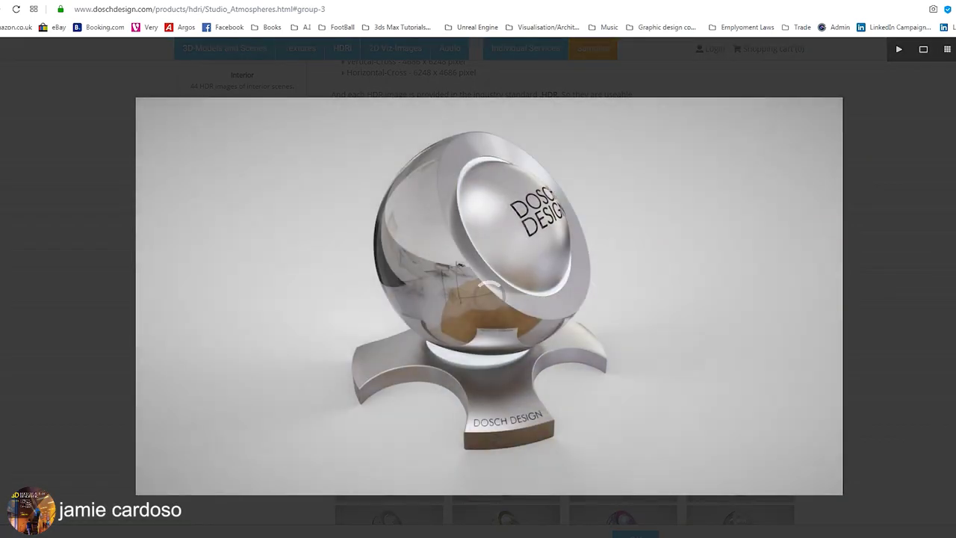
{"action": "key", "text": "Escape"}
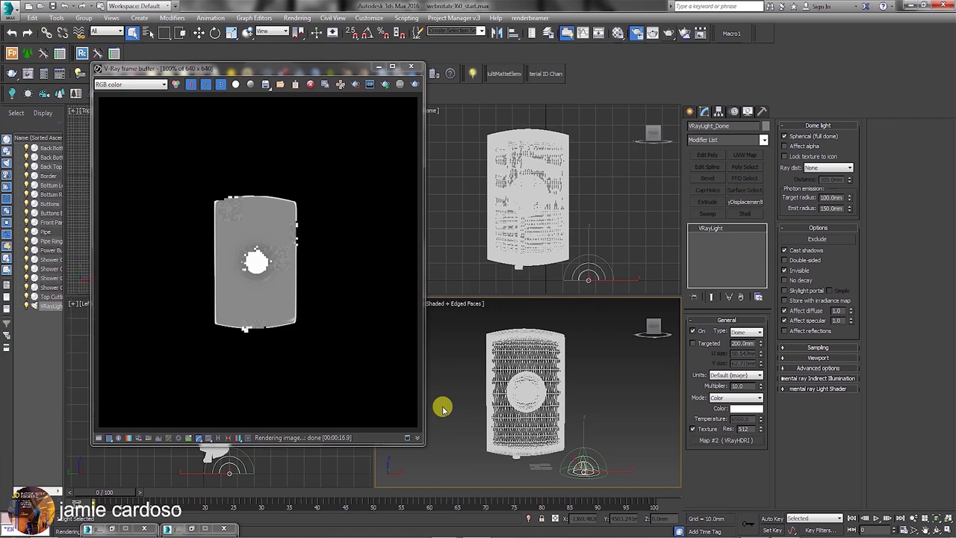
Instance the dome light's VRayHDRI map into the first Material Editor slot, keeping Spherical mapping.
{"action": "left_click", "coordinate": [618, 33]}
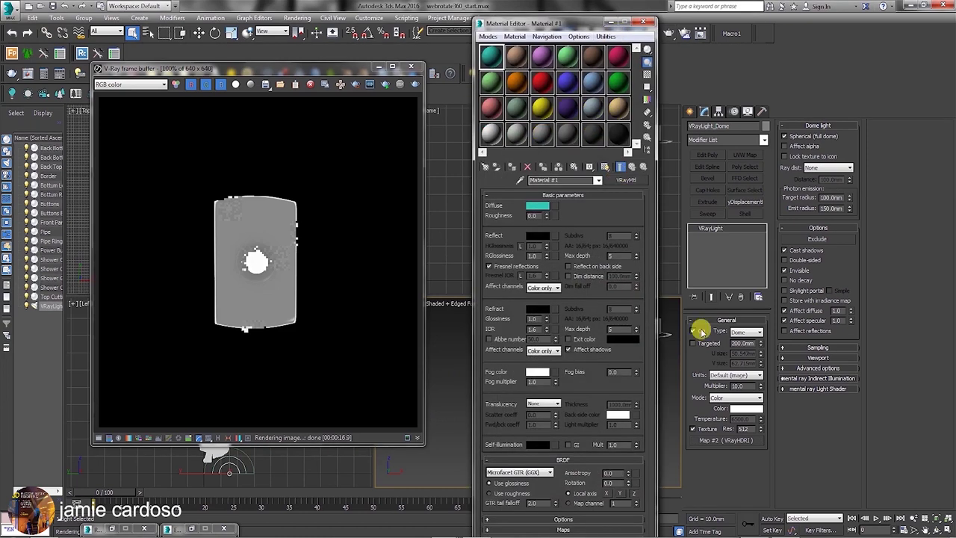
{"action": "left_click_drag", "start_coordinate": [737, 446], "coordinate": [493, 56]}
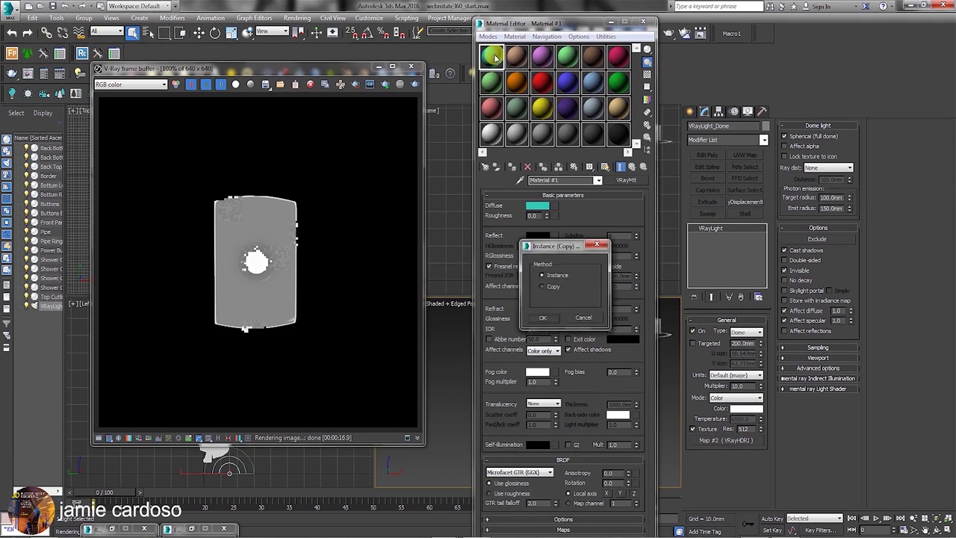
{"action": "left_click", "coordinate": [544, 319]}
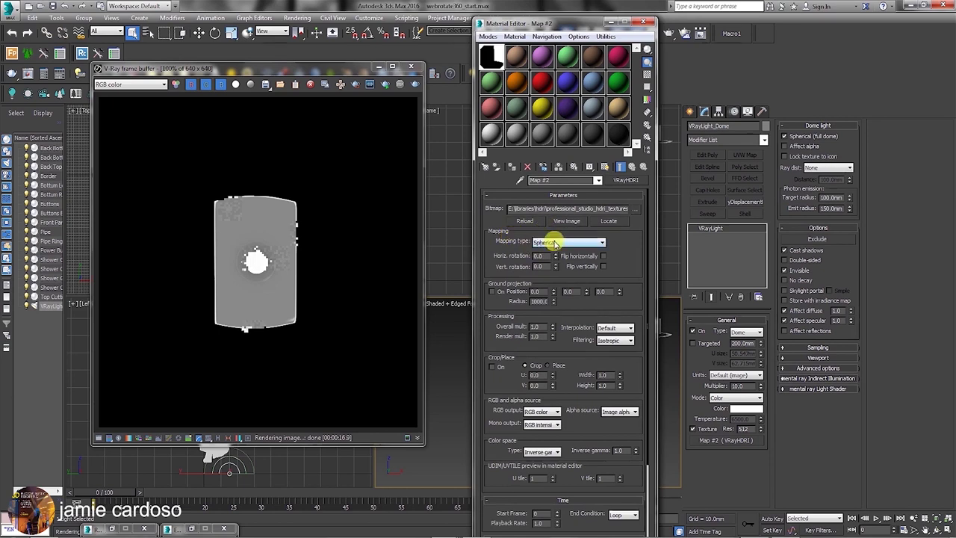
{"action": "left_click", "coordinate": [555, 243]}
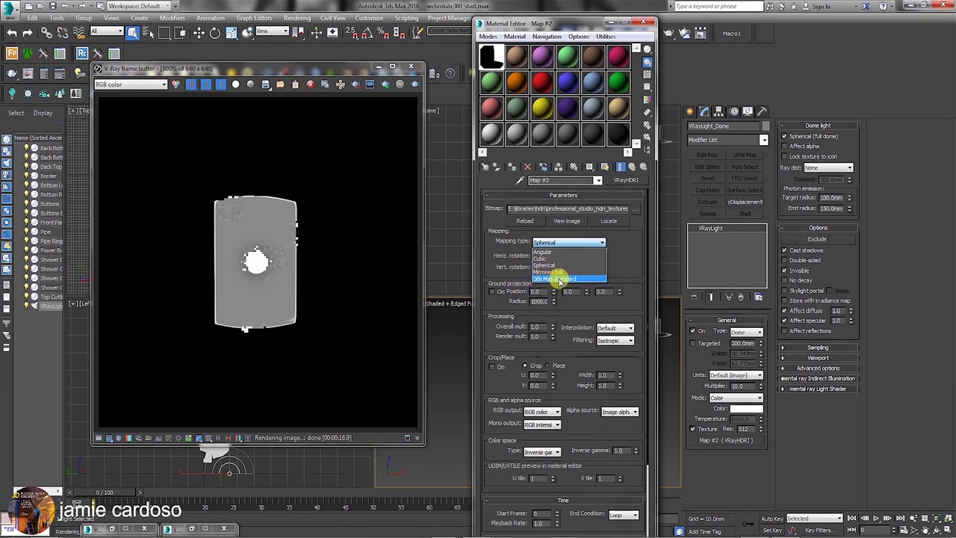
{"action": "left_click", "coordinate": [549, 242]}
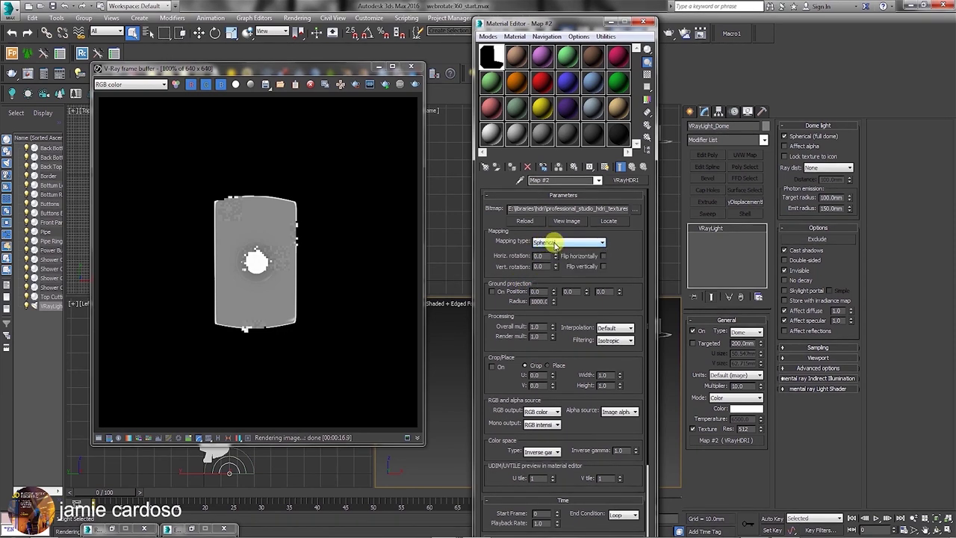
{"action": "left_click_drag", "start_coordinate": [589, 25], "coordinate": [565, 51]}
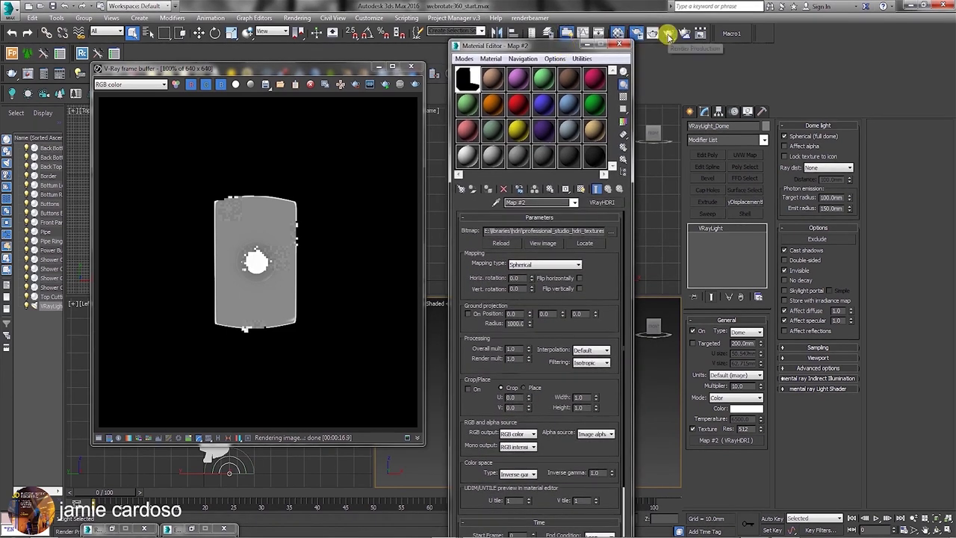
Re-render the scene with the studio HDRI dome, then close the V-Ray frame buffer.
{"action": "left_click", "coordinate": [669, 35]}
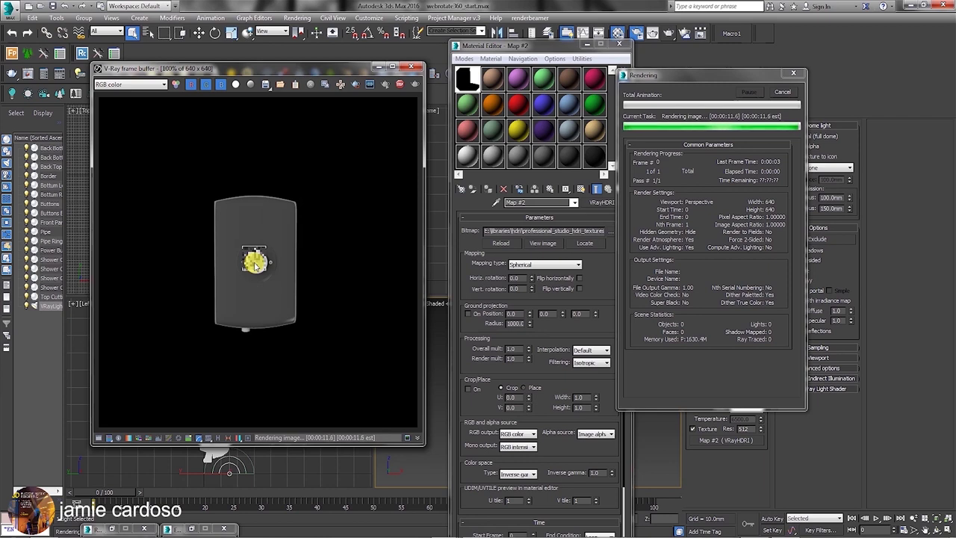
{"action": "scroll", "coordinate": [254, 264], "scroll_direction": "up", "scroll_amount": 3}
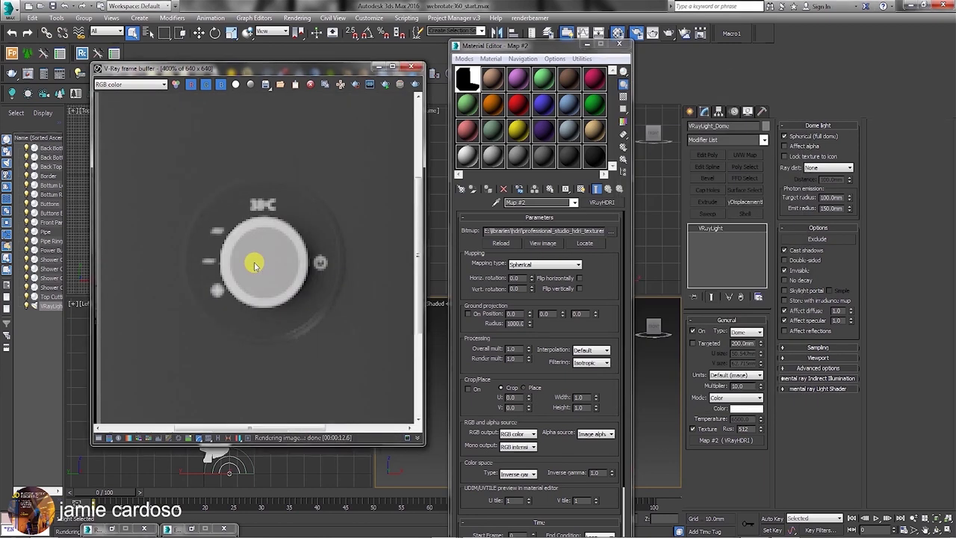
{"action": "scroll", "coordinate": [256, 264], "scroll_direction": "down", "scroll_amount": 4}
{"action": "scroll", "coordinate": [255, 264], "scroll_direction": "up", "scroll_amount": 2}
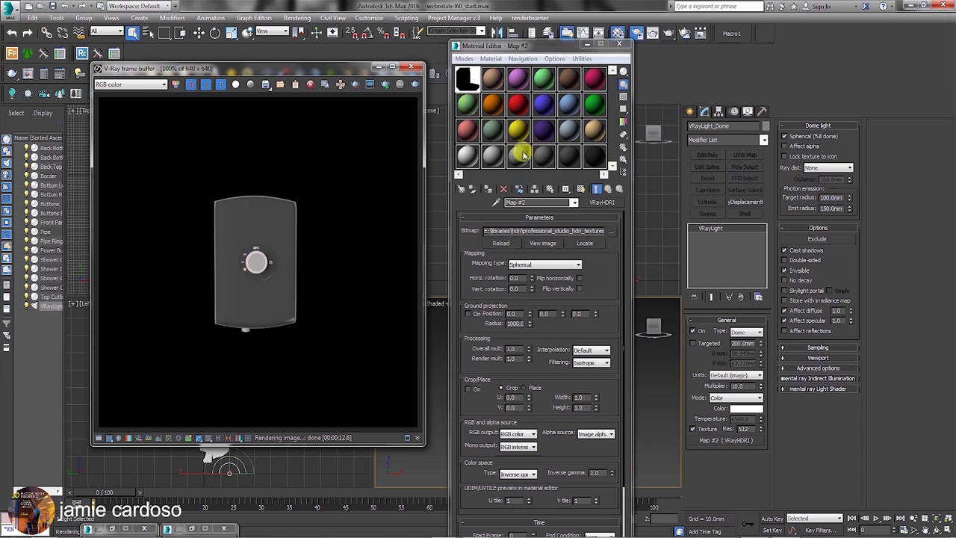
{"action": "left_click_drag", "start_coordinate": [530, 45], "coordinate": [562, 43]}
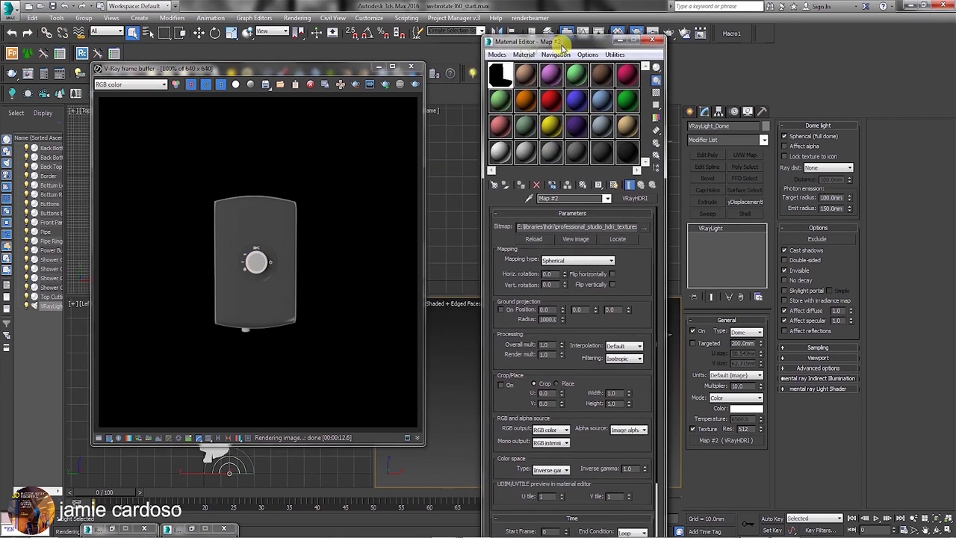
{"action": "left_click", "coordinate": [378, 67]}
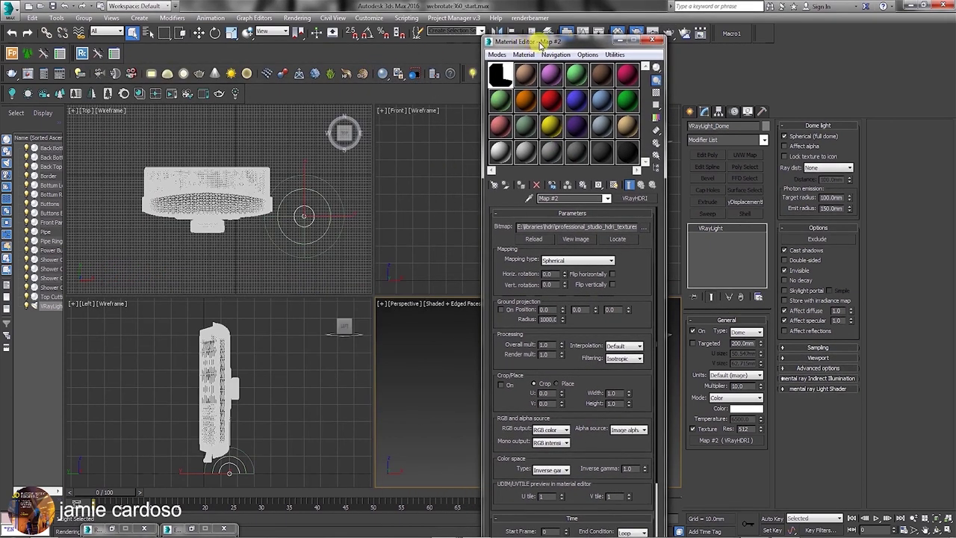
Move the Material Editor aside and make the Top viewport active.
{"action": "left_click_drag", "start_coordinate": [540, 45], "coordinate": [527, 68]}
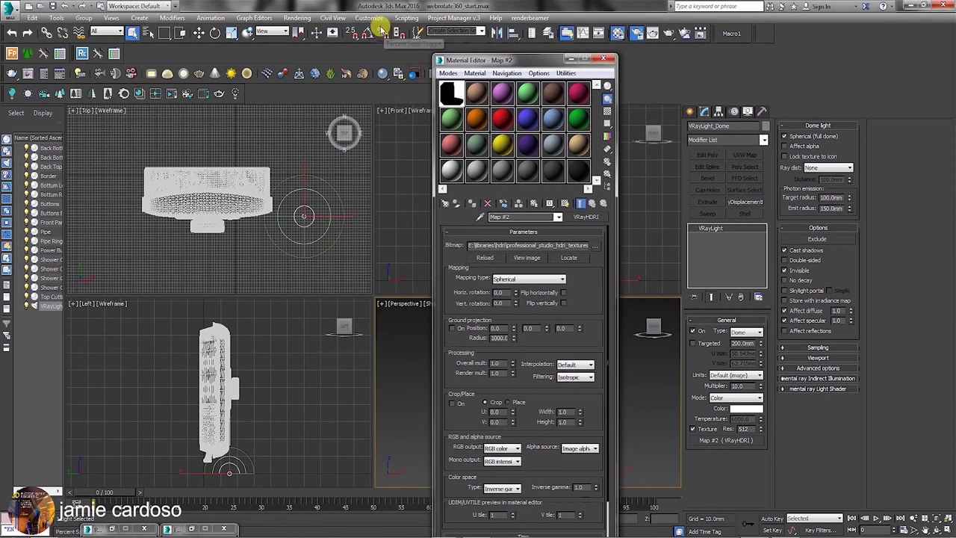
{"action": "left_click_drag", "start_coordinate": [508, 63], "coordinate": [527, 69]}
{"action": "left_click", "coordinate": [345, 133]}
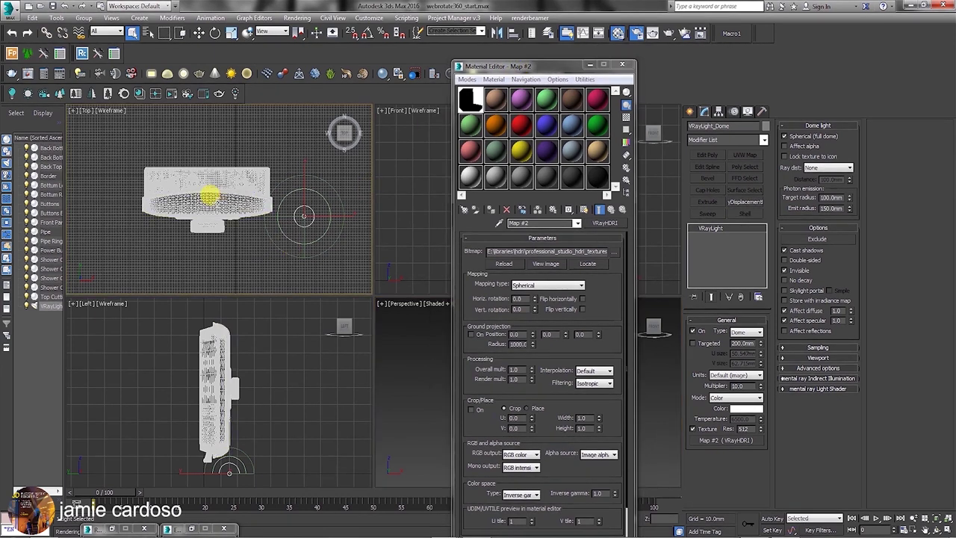
{"action": "left_click_drag", "start_coordinate": [520, 67], "coordinate": [550, 88]}
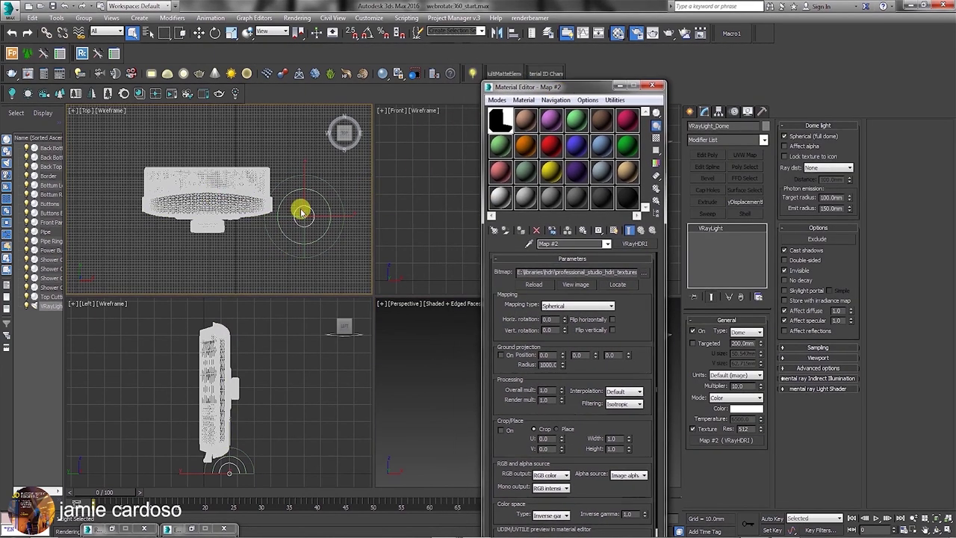
Minimize the Material Editor and drag out a target camera facing the heater in Top view.
{"action": "left_click", "coordinate": [633, 85]}
{"action": "left_click", "coordinate": [690, 111]}
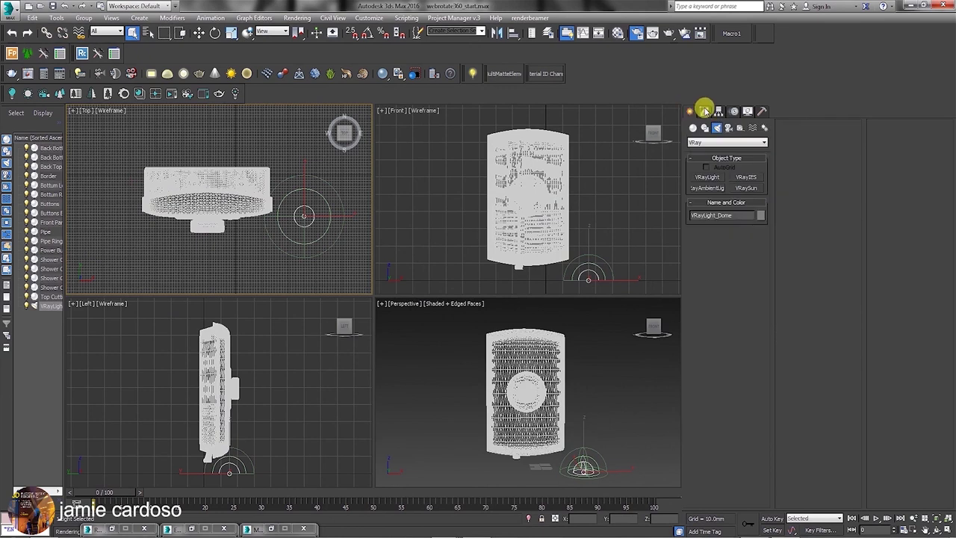
{"action": "left_click", "coordinate": [728, 129]}
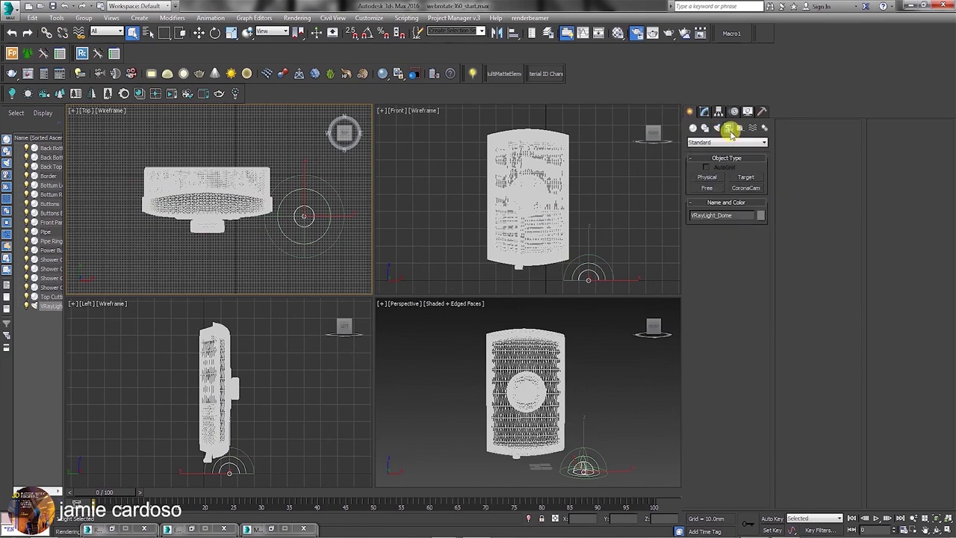
{"action": "left_click", "coordinate": [749, 178]}
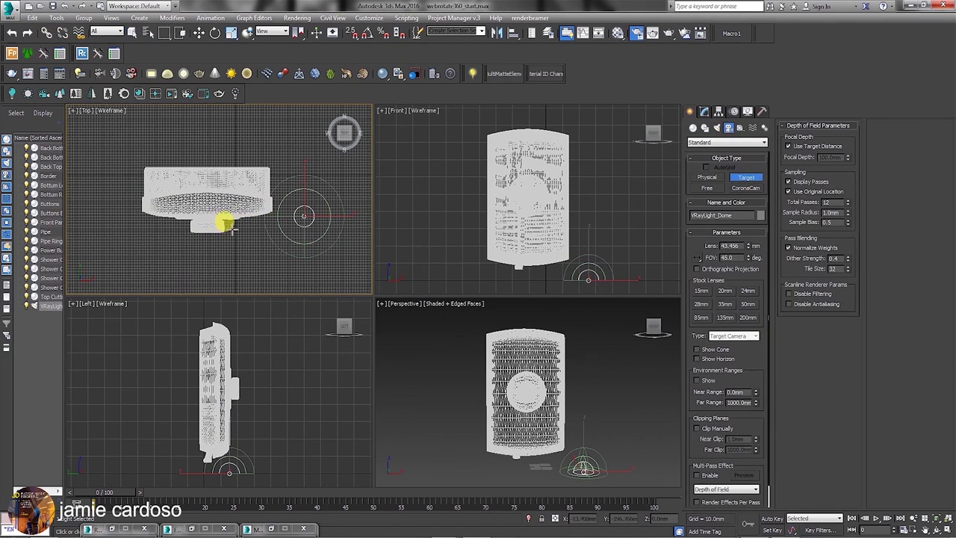
{"action": "scroll", "coordinate": [224, 219], "scroll_direction": "down", "scroll_amount": 4}
{"action": "left_click_drag", "start_coordinate": [228, 275], "coordinate": [220, 208]}
Change the new camera's type to Free Camera.
{"action": "left_click", "coordinate": [704, 112]}
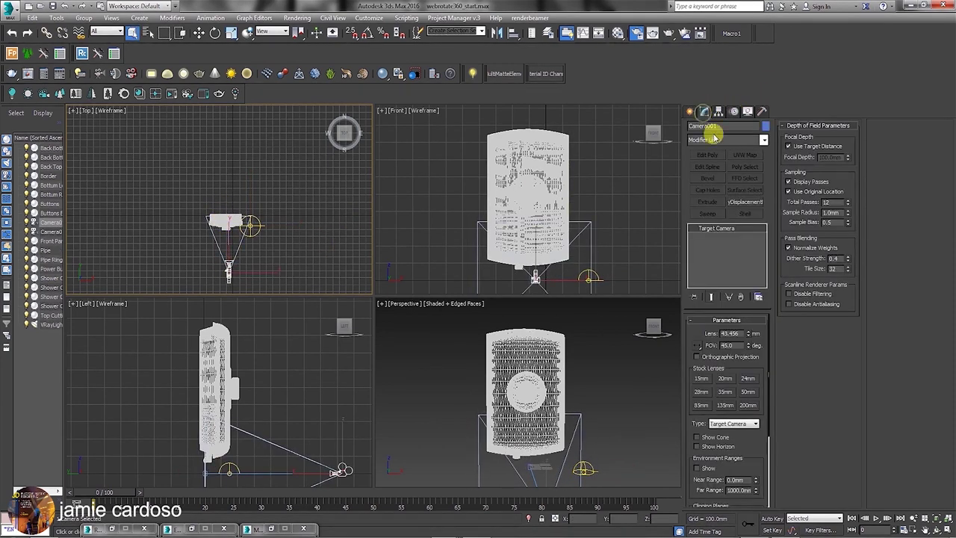
{"action": "left_click", "coordinate": [747, 424]}
{"action": "left_click", "coordinate": [728, 427]}
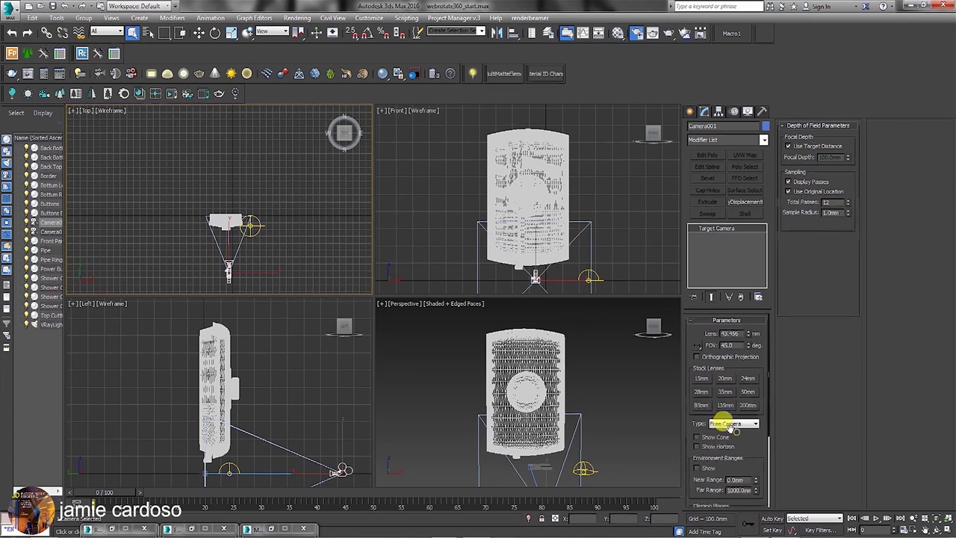
Move the camera upward in the Front view.
{"action": "right_click", "coordinate": [506, 213]}
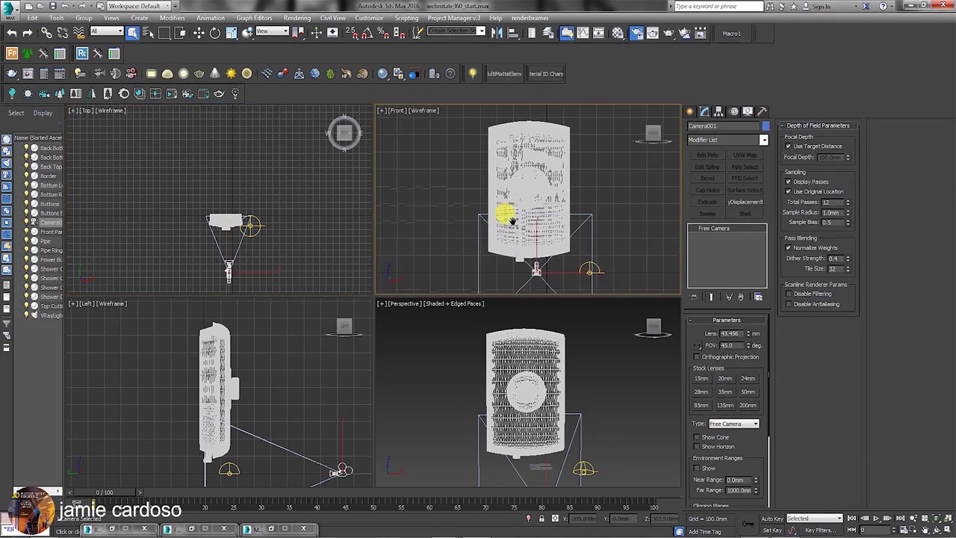
{"action": "right_click", "coordinate": [510, 218]}
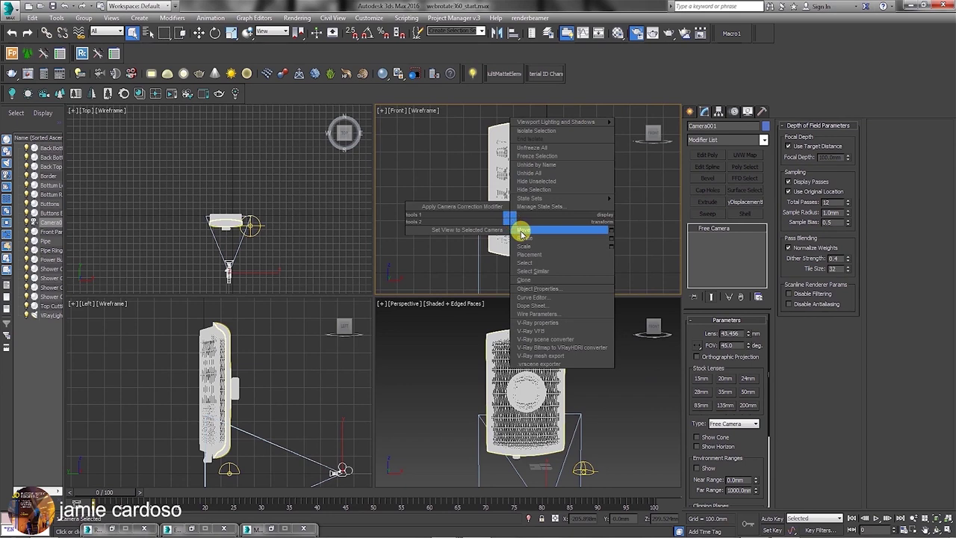
{"action": "left_click", "coordinate": [521, 233]}
{"action": "left_click_drag", "start_coordinate": [516, 223], "coordinate": [535, 193]}
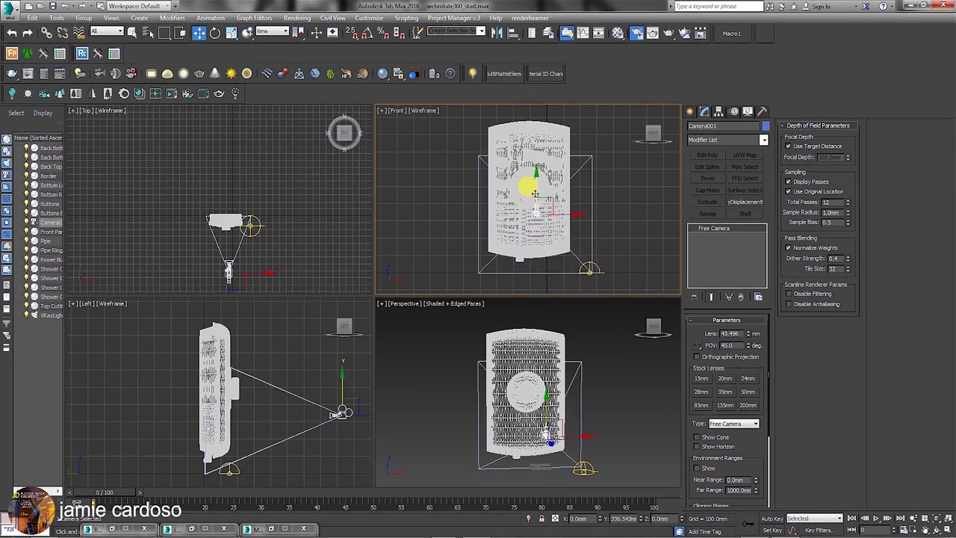
Show the camera's view in the Perspective viewport and pull the camera back to frame the heater.
{"action": "left_click", "coordinate": [398, 306]}
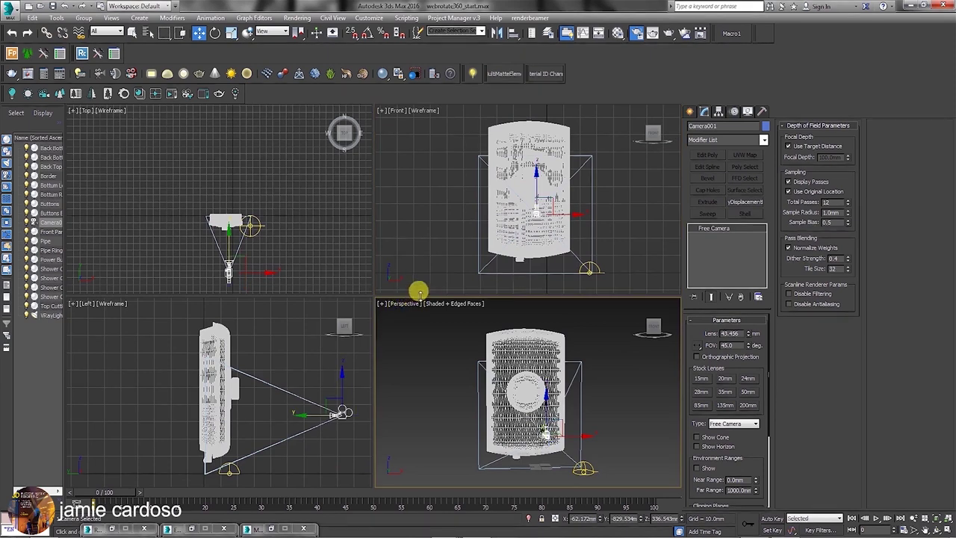
{"action": "key", "text": "c"}
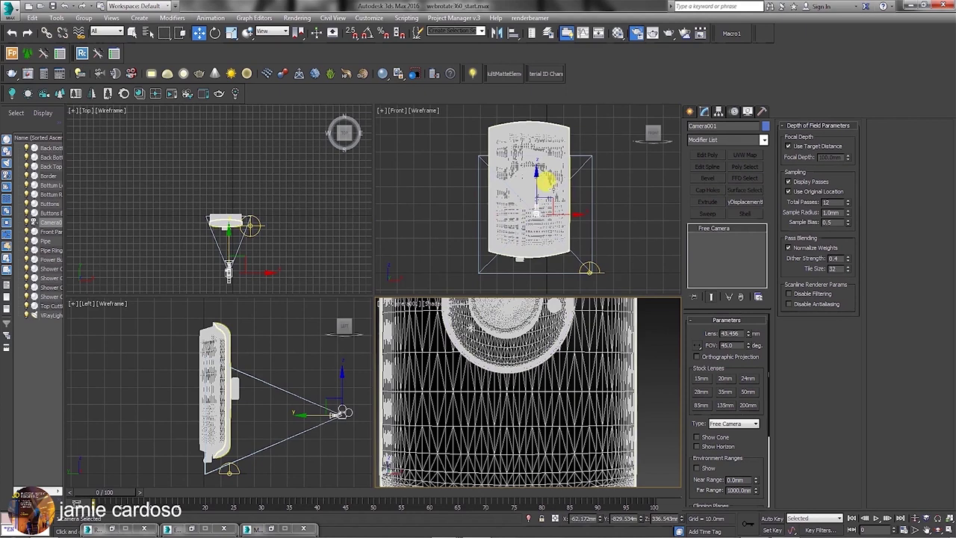
{"action": "middle_click_drag", "start_coordinate": [303, 210], "coordinate": [303, 195]}
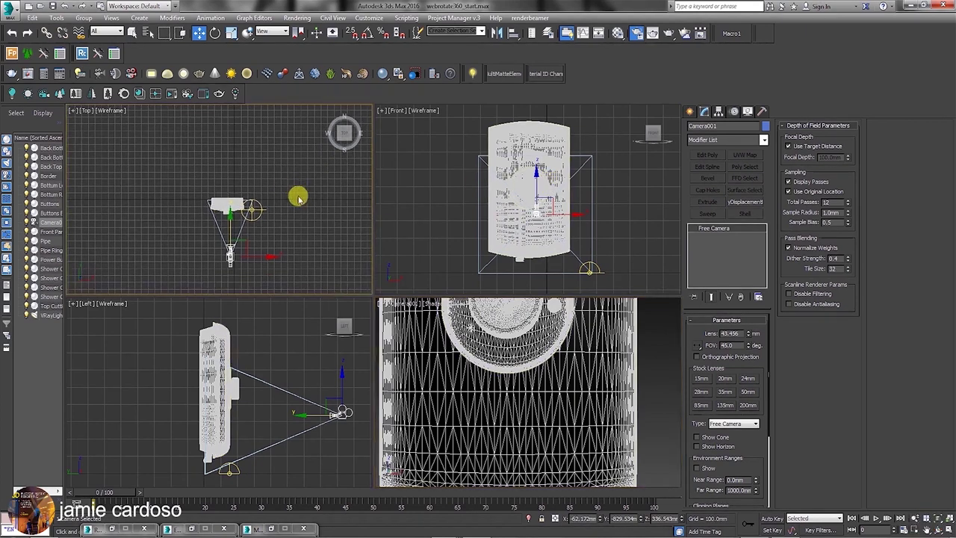
{"action": "left_click_drag", "start_coordinate": [228, 223], "coordinate": [240, 293]}
{"action": "left_click", "coordinate": [380, 306]}
{"action": "left_click", "coordinate": [381, 304]}
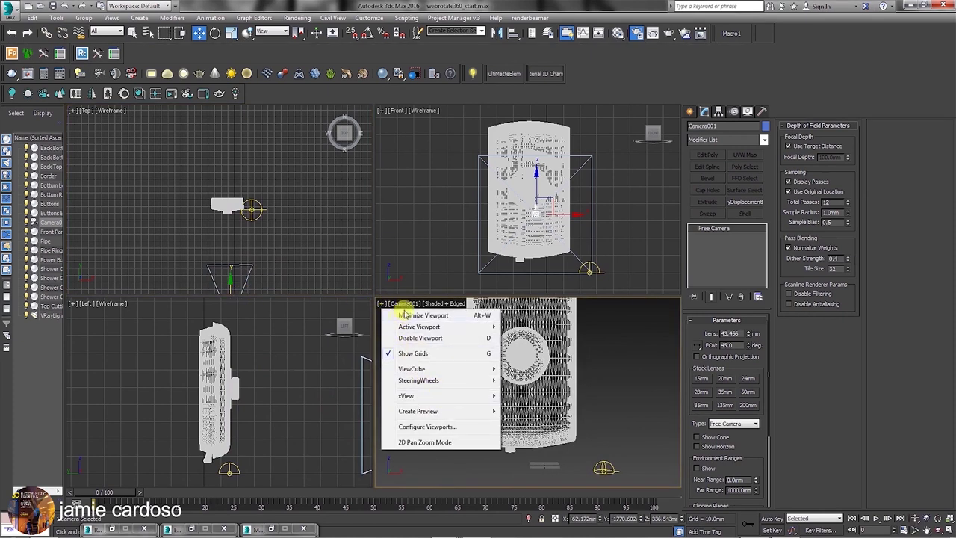
Turn on Show Safe Frames in the camera view and move the camera closer and slightly higher.
{"action": "left_click", "coordinate": [407, 305]}
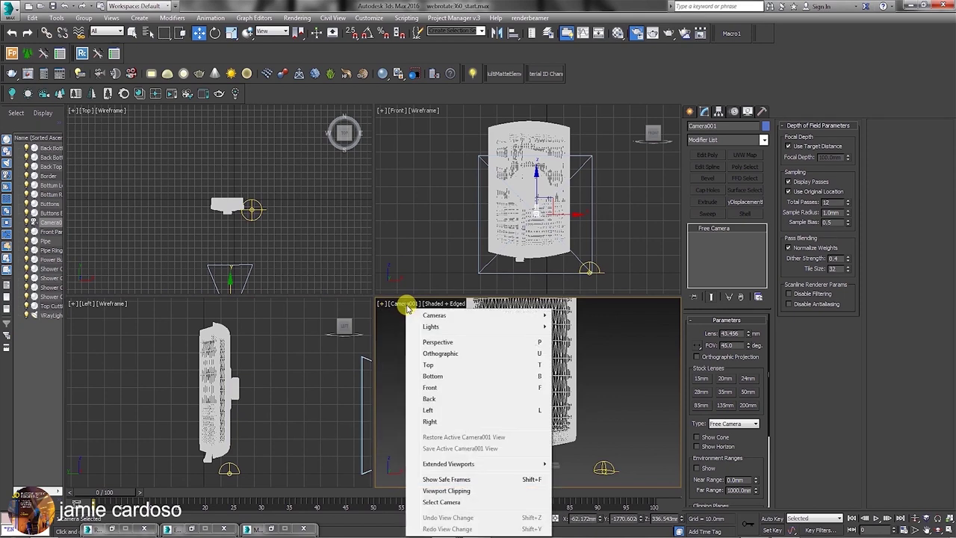
{"action": "left_click", "coordinate": [451, 479]}
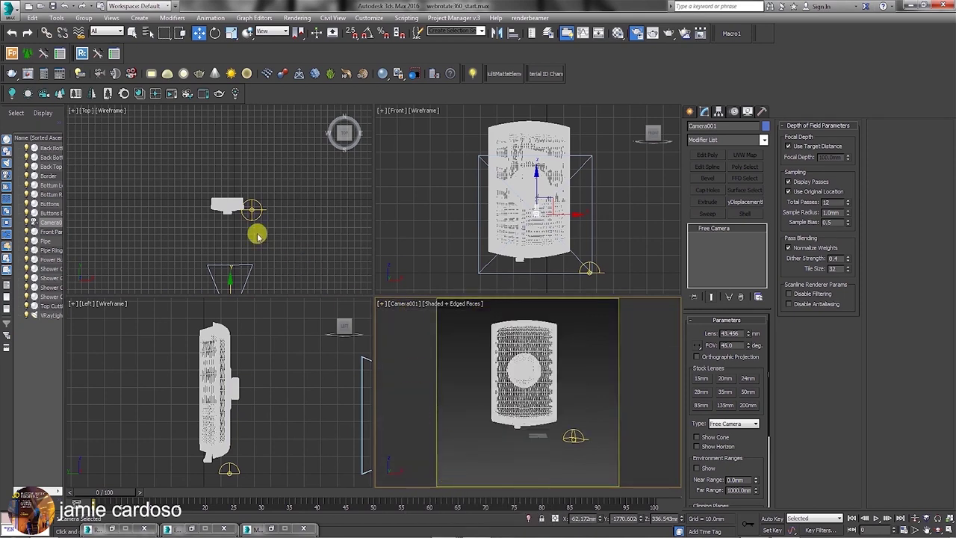
{"action": "middle_click_drag", "start_coordinate": [248, 225], "coordinate": [256, 196]}
{"action": "mouse_move", "coordinate": [233, 260]}
{"action": "left_mouse_down"}
{"action": "mouse_move", "coordinate": [239, 241]}
{"action": "mouse_move", "coordinate": [247, 247]}
{"action": "left_mouse_up"}
{"action": "middle_click_drag", "start_coordinate": [519, 191], "coordinate": [518, 199]}
{"action": "left_click_drag", "start_coordinate": [519, 199], "coordinate": [529, 177]}
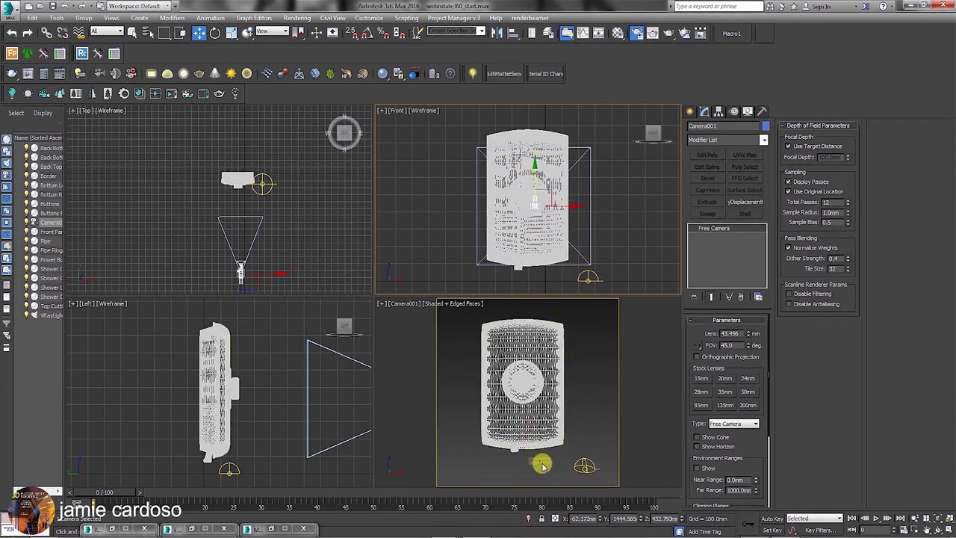
Hide the grid in the camera view and nudge the camera closer and higher to centre the heater.
{"action": "left_click", "coordinate": [382, 305]}
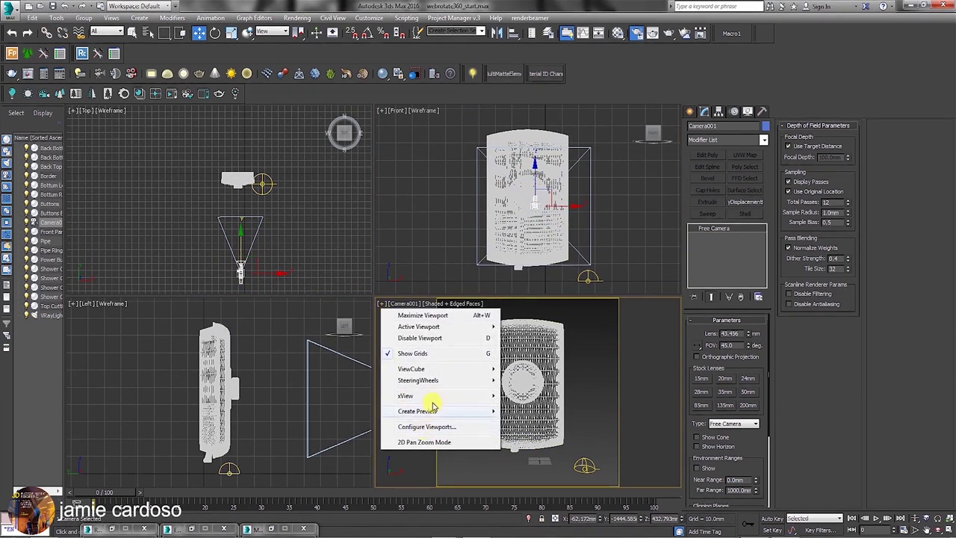
{"action": "left_click", "coordinate": [427, 354]}
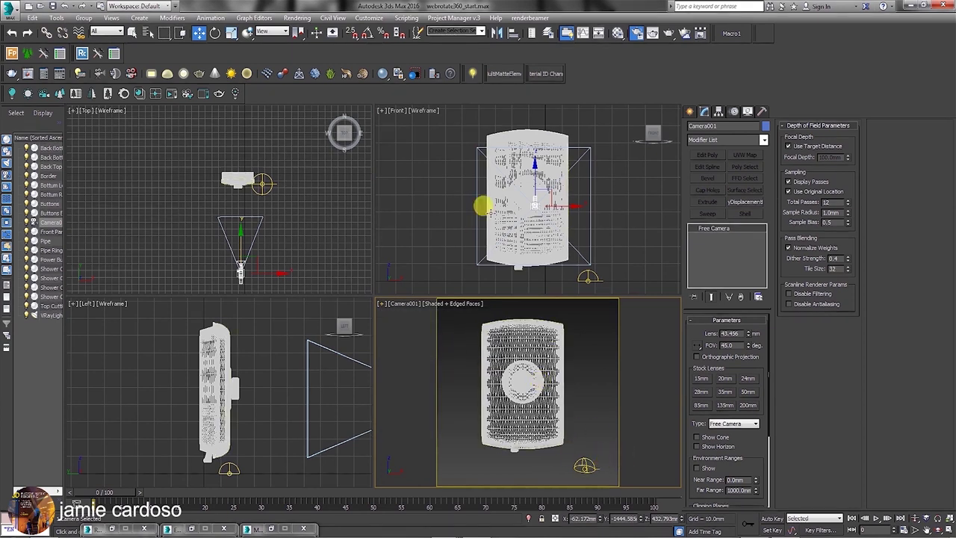
{"action": "left_click_drag", "start_coordinate": [240, 270], "coordinate": [241, 266]}
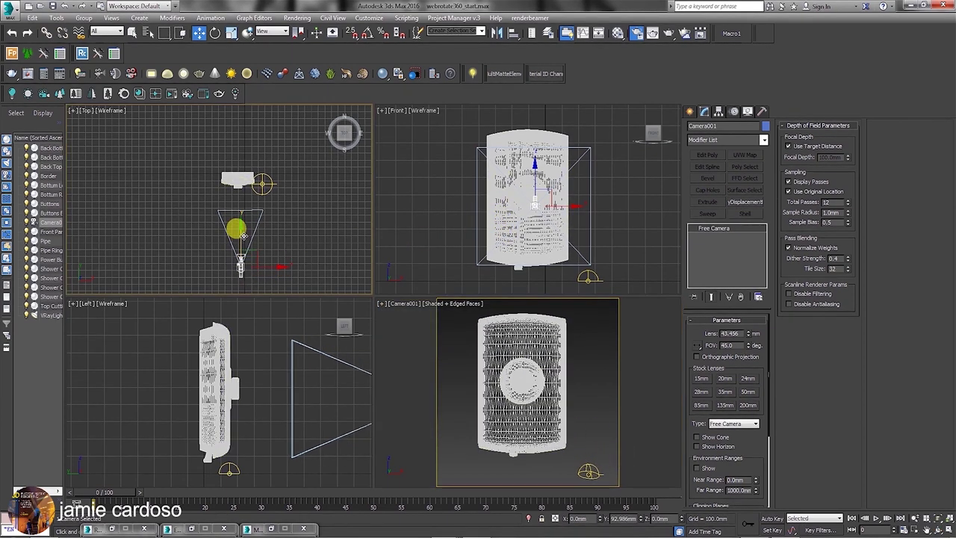
{"action": "middle_click_drag", "start_coordinate": [533, 177], "coordinate": [527, 182]}
{"action": "left_click_drag", "start_coordinate": [527, 181], "coordinate": [512, 134]}
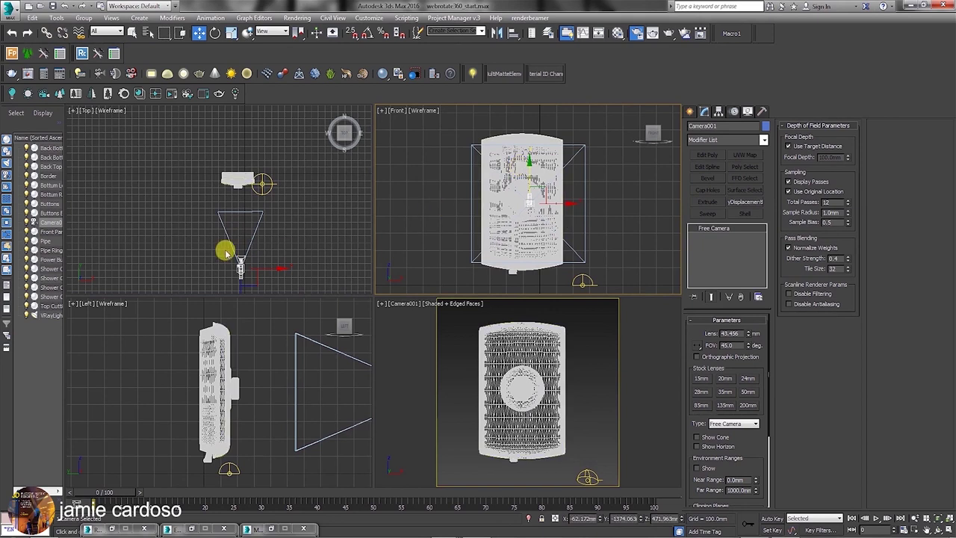
{"action": "scroll", "coordinate": [231, 231], "scroll_direction": "down", "scroll_amount": 3}
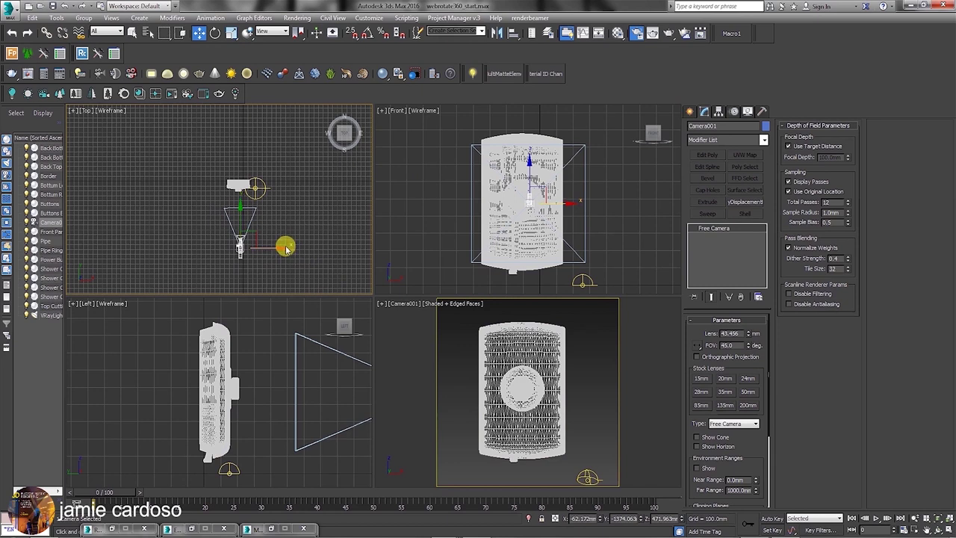
Draw Circle001, radius about 1305 mm, around the water heater in the Top view.
{"action": "left_click", "coordinate": [691, 110]}
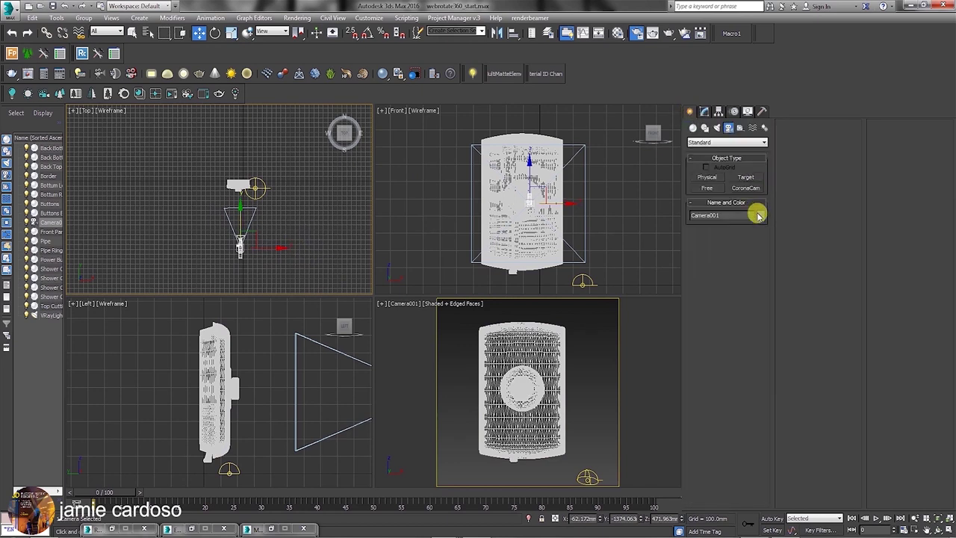
{"action": "left_click", "coordinate": [704, 128]}
{"action": "left_click", "coordinate": [708, 196]}
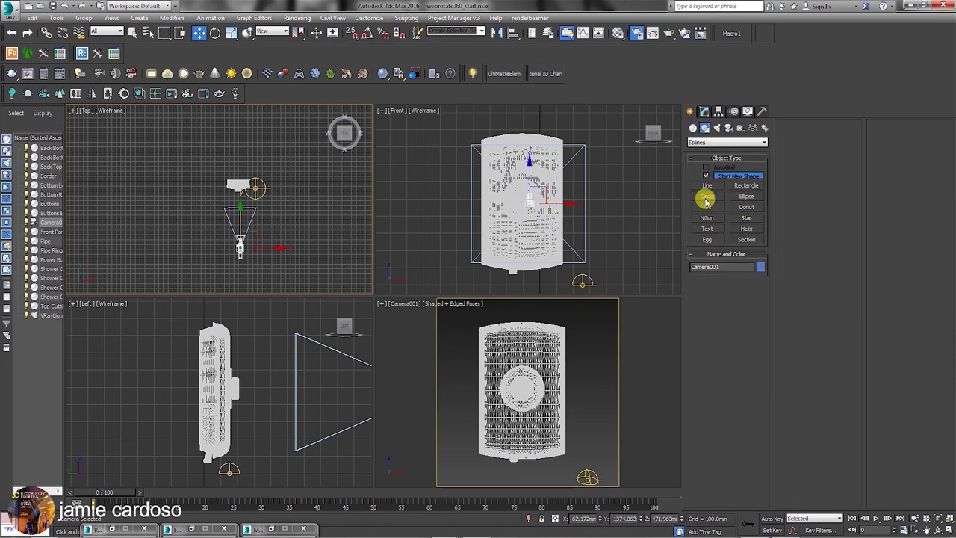
{"action": "left_click", "coordinate": [236, 186]}
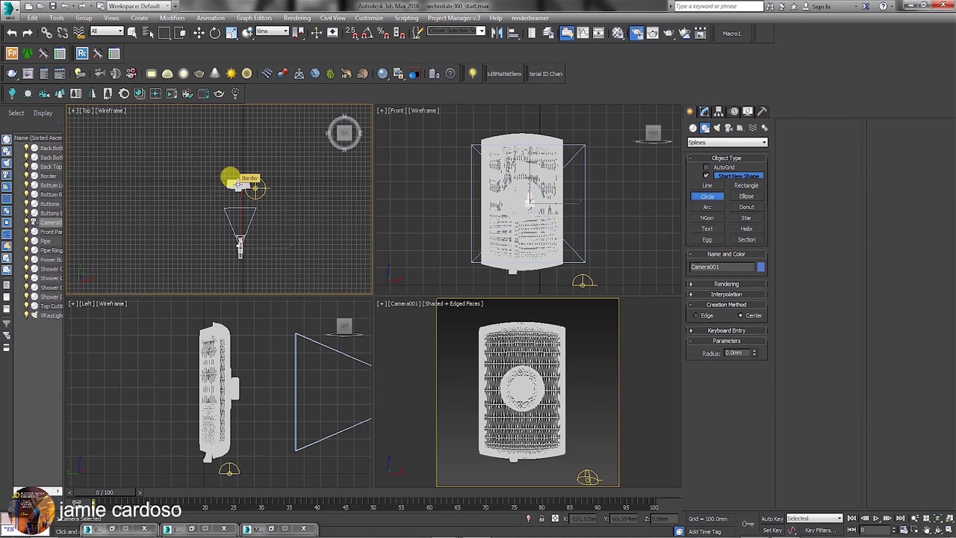
{"action": "left_click_drag", "start_coordinate": [236, 183], "coordinate": [240, 120]}
{"action": "right_click", "coordinate": [506, 238]}
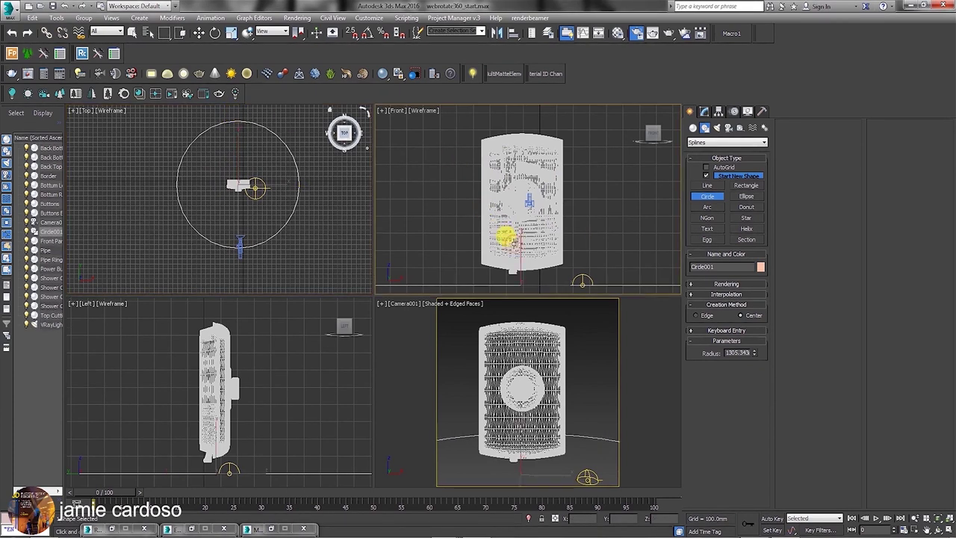
{"action": "left_click", "coordinate": [703, 112]}
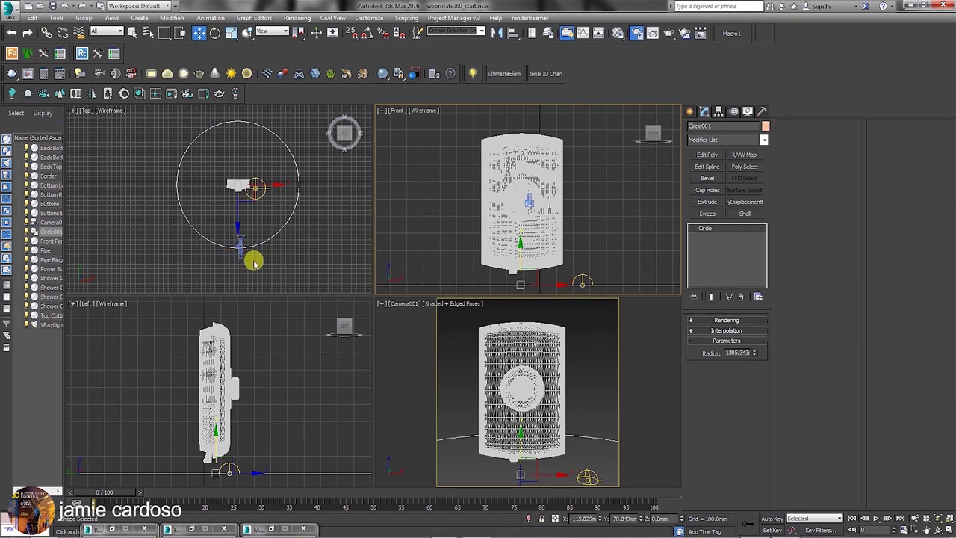
{"action": "left_click", "coordinate": [726, 330]}
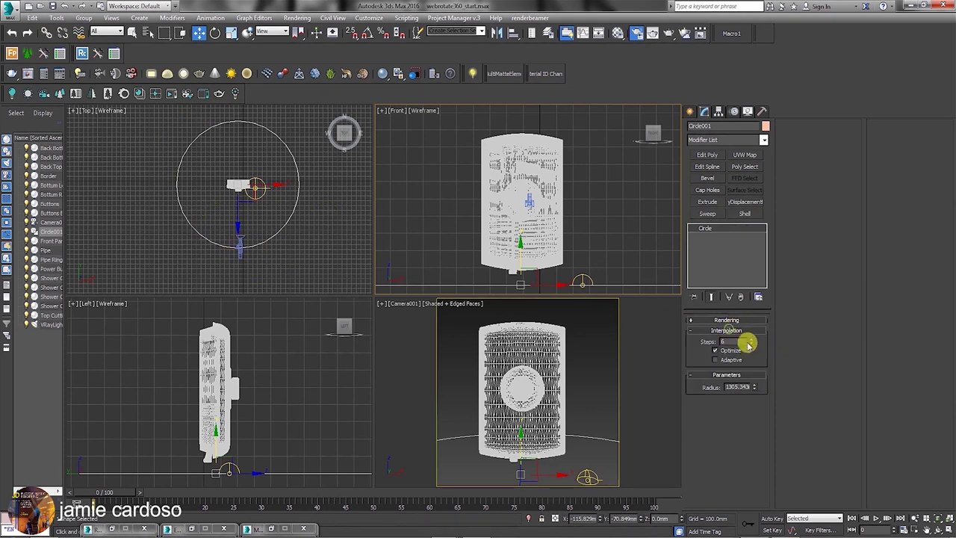
Raise Circle001's interpolation Steps from 6 to 100 and frame the circle in the Top view.
{"action": "left_click", "coordinate": [255, 241]}
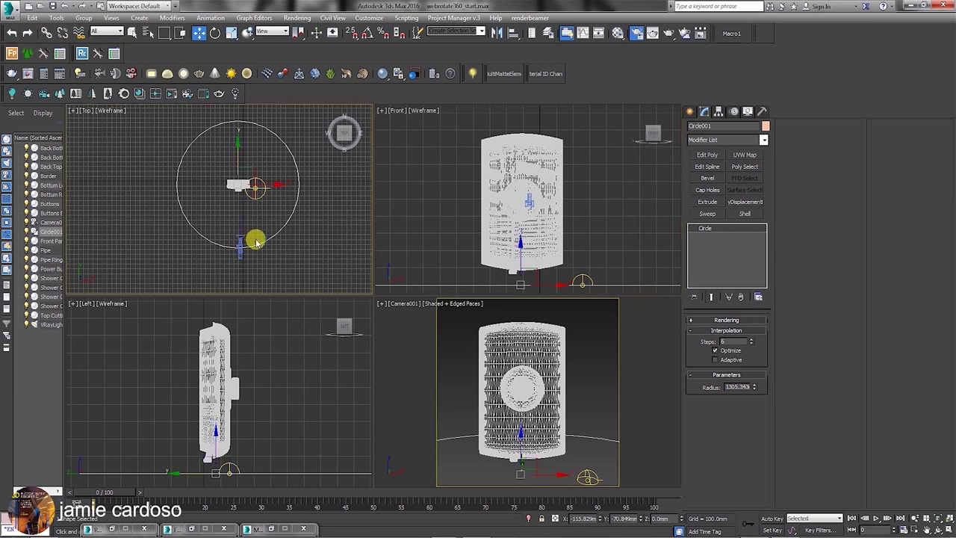
{"action": "scroll", "coordinate": [256, 241], "scroll_direction": "up", "scroll_amount": 6}
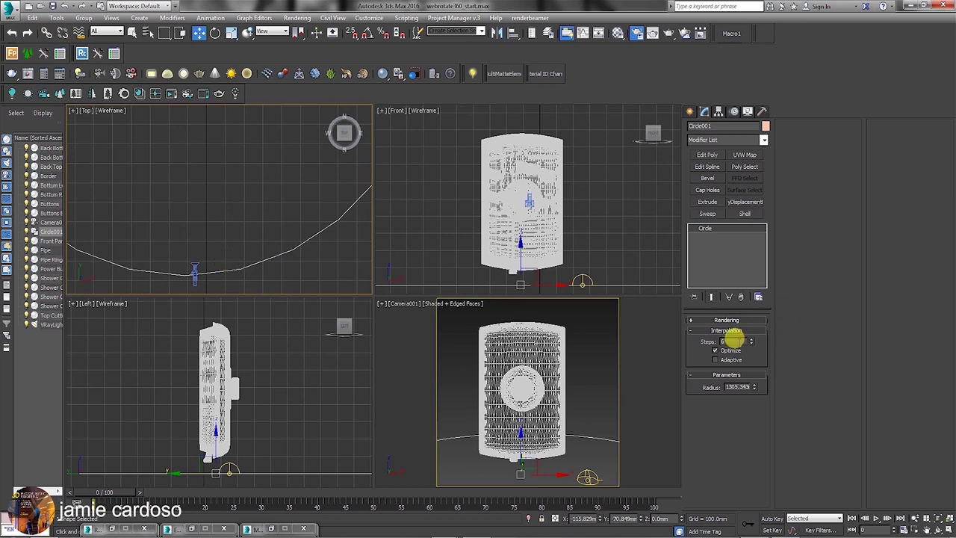
{"action": "left_click_drag", "start_coordinate": [750, 341], "coordinate": [739, 209]}
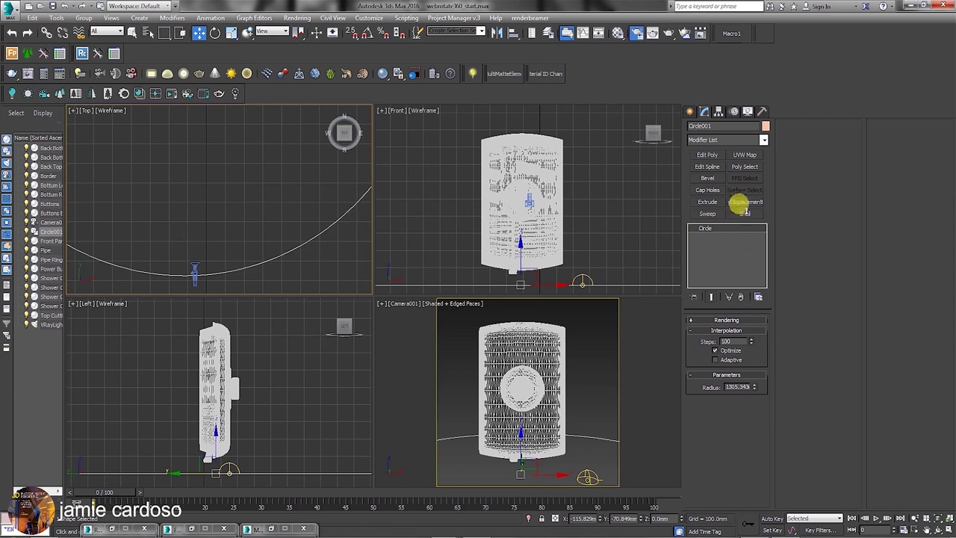
{"action": "scroll", "coordinate": [222, 183], "scroll_direction": "down", "scroll_amount": 5}
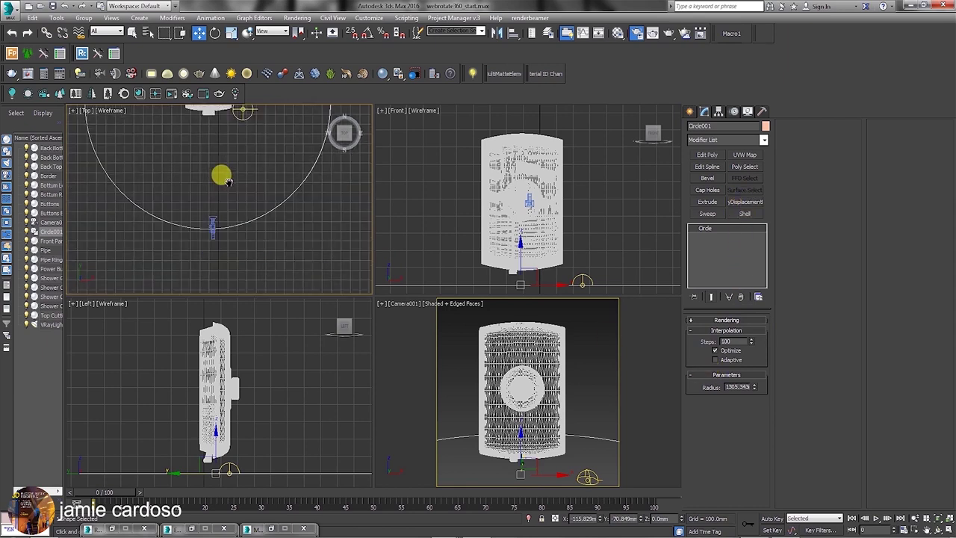
{"action": "middle_click_drag", "start_coordinate": [229, 186], "coordinate": [234, 229]}
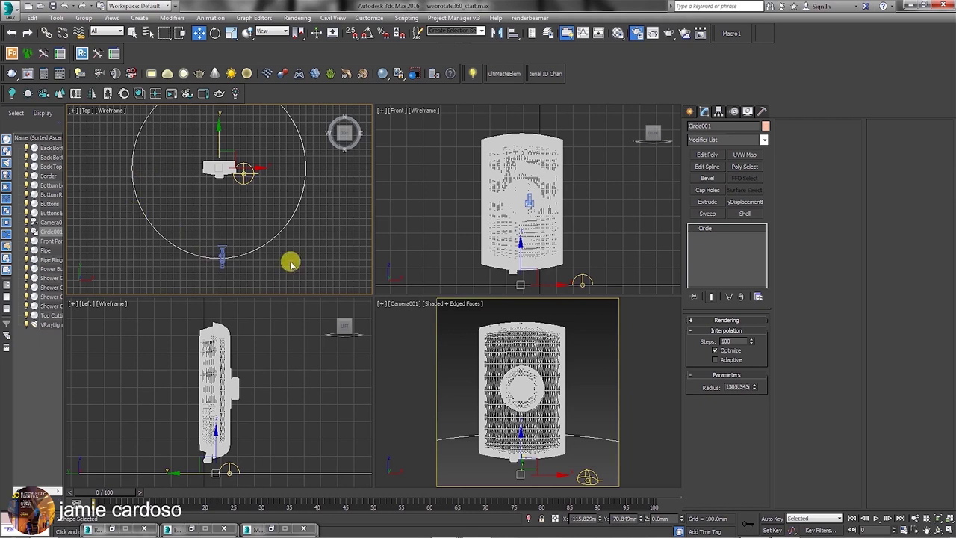
{"action": "middle_click_drag", "start_coordinate": [212, 179], "coordinate": [212, 186]}
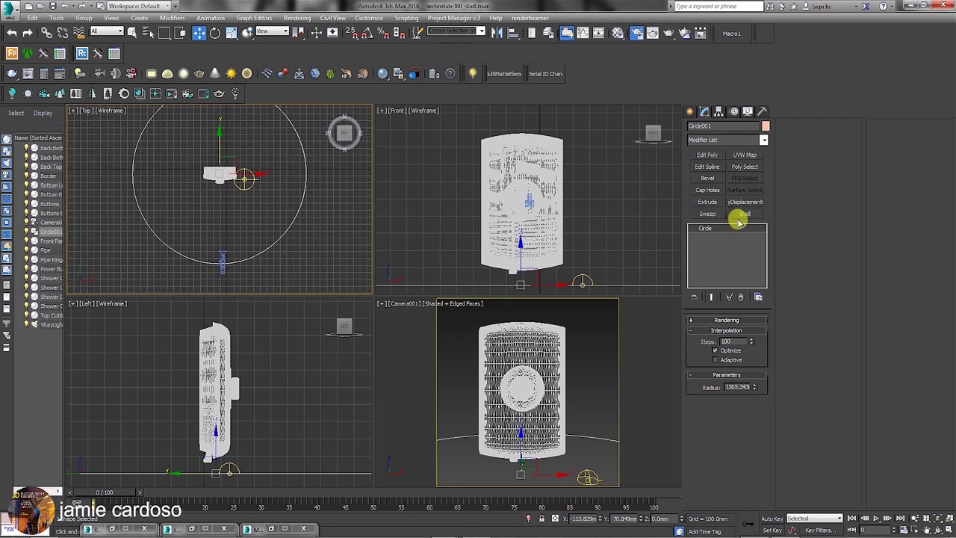
Stack two Edit Spline modifiers on Circle001, one from the set button and one from the Modifier List.
{"action": "left_click", "coordinate": [714, 167]}
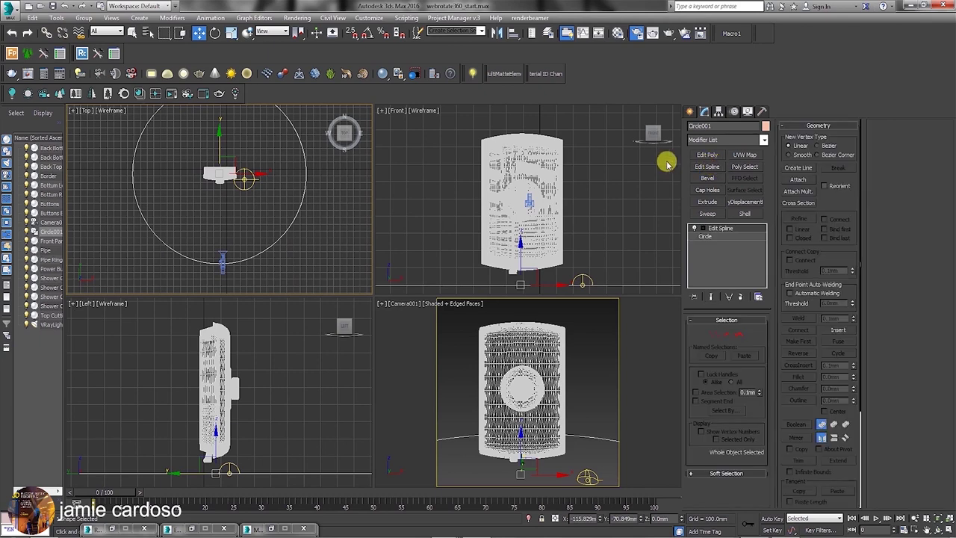
{"action": "left_click", "coordinate": [765, 140]}
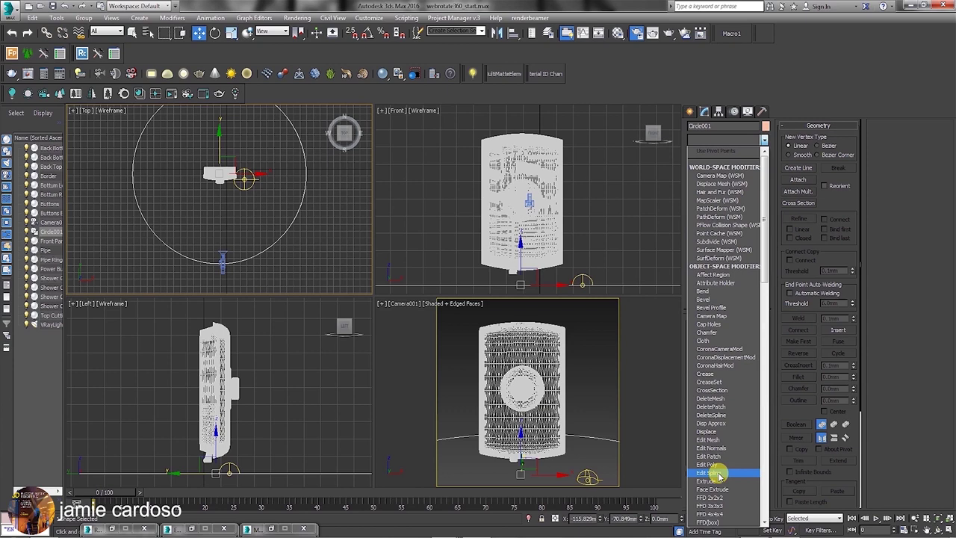
{"action": "left_click", "coordinate": [716, 474]}
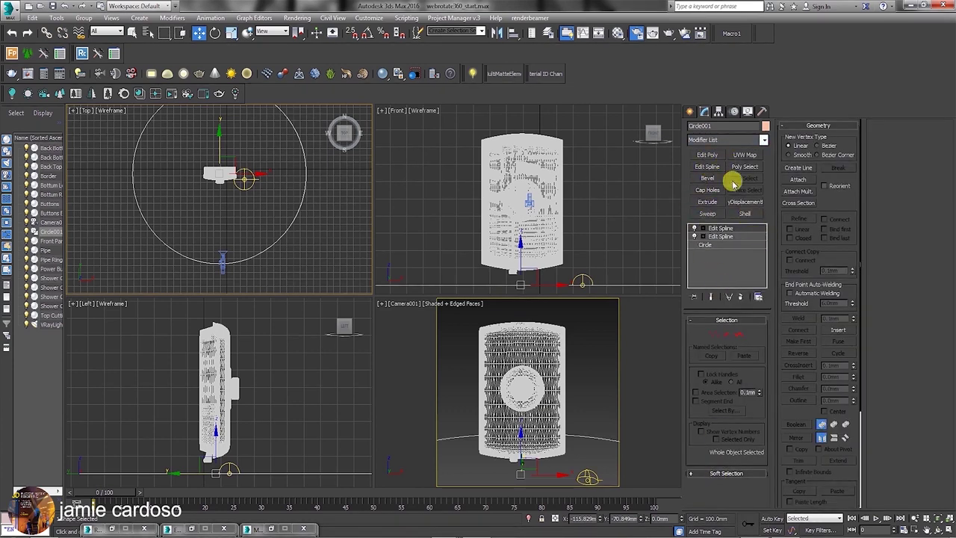
{"action": "left_click", "coordinate": [759, 298]}
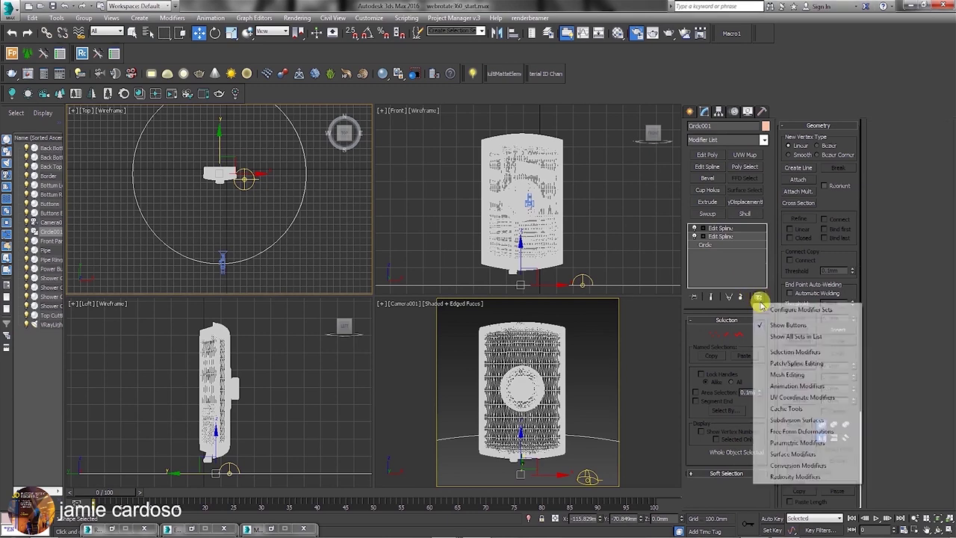
Add Bevel to the modifier set buttons through Configure Modifier Sets.
{"action": "left_click", "coordinate": [794, 309]}
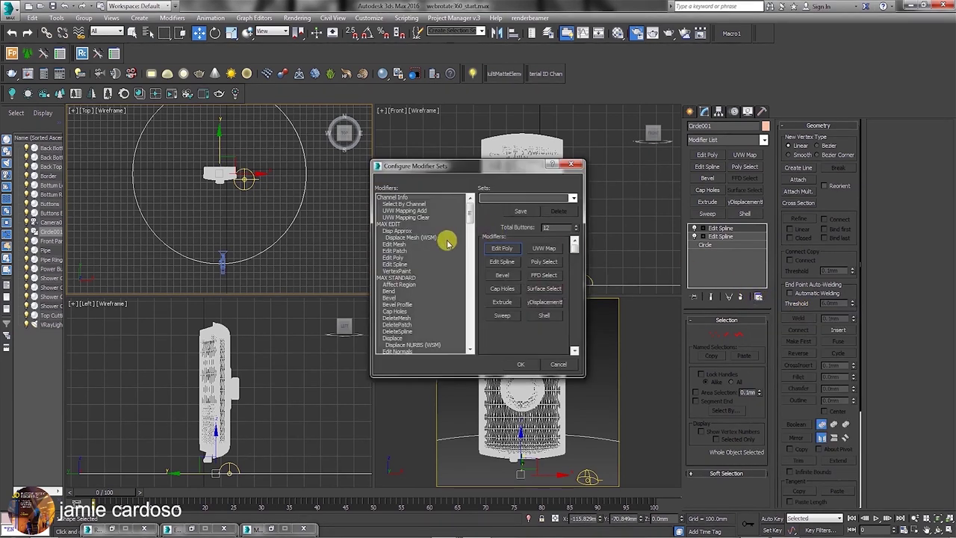
{"action": "left_click_drag", "start_coordinate": [393, 256], "coordinate": [584, 223]}
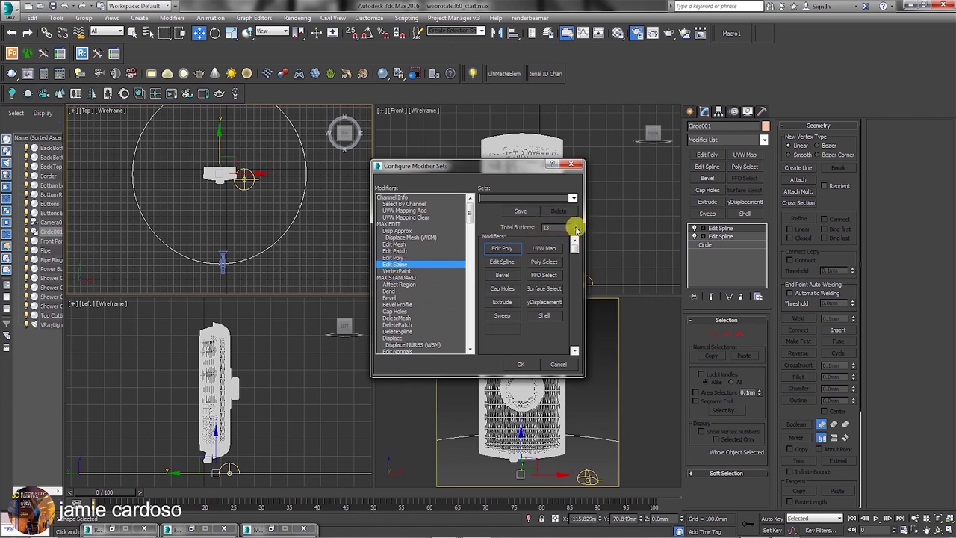
{"action": "left_click_drag", "start_coordinate": [575, 230], "coordinate": [560, 220]}
{"action": "left_click_drag", "start_coordinate": [388, 298], "coordinate": [512, 333]}
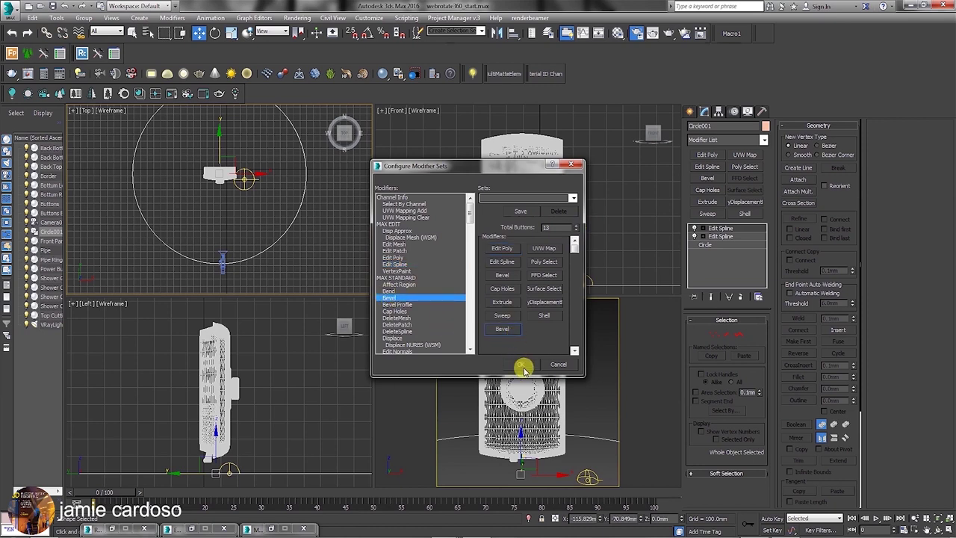
{"action": "left_click", "coordinate": [523, 364]}
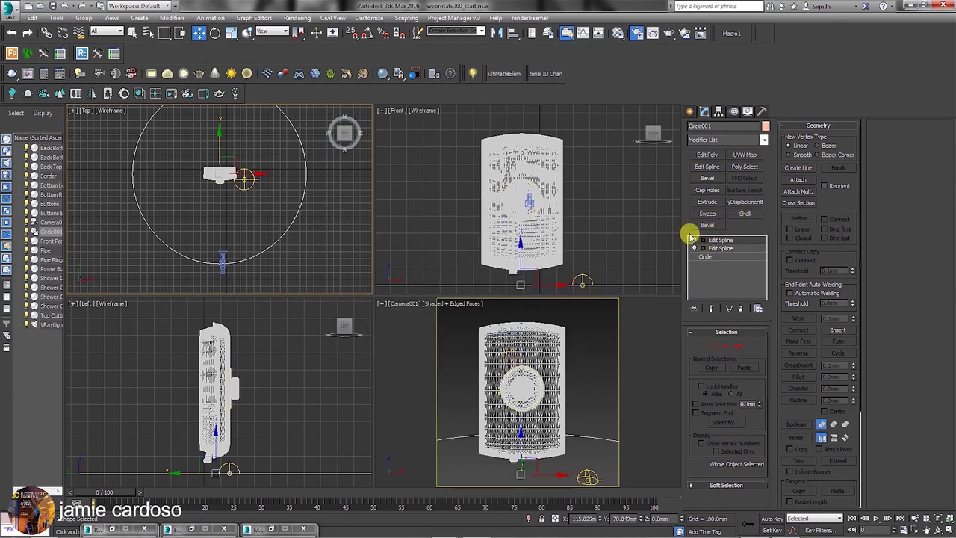
Delete the duplicate Edit Spline modifier from Circle001's stack.
{"action": "left_click", "coordinate": [703, 140]}
{"action": "left_click", "coordinate": [674, 149]}
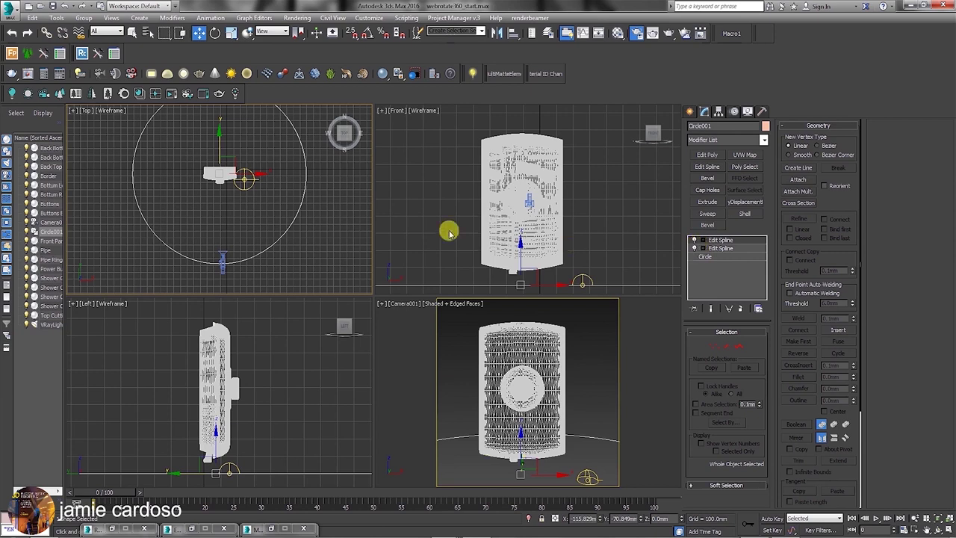
{"action": "left_click", "coordinate": [739, 308]}
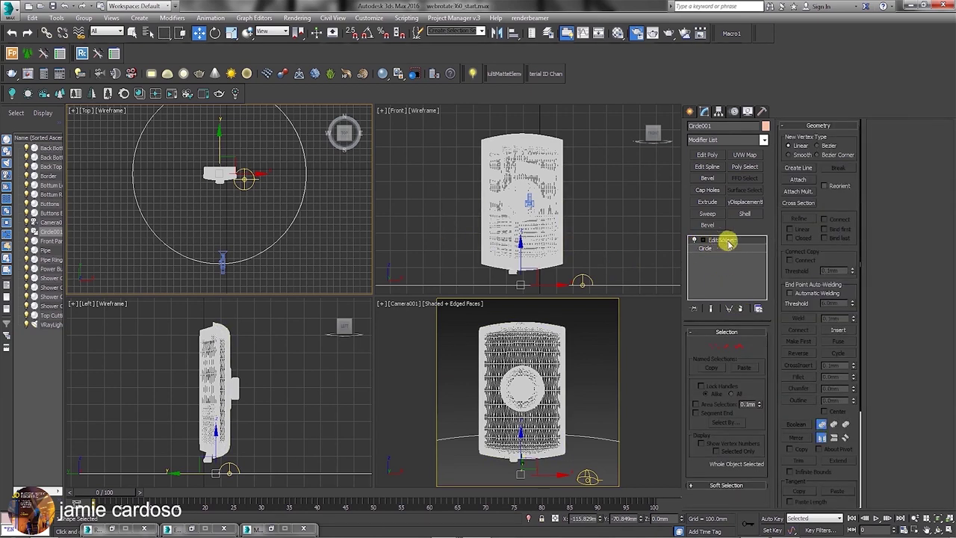
Delete Circle001's top two segments in Segment mode, leaving a front half-circle arc.
{"action": "left_click", "coordinate": [728, 346]}
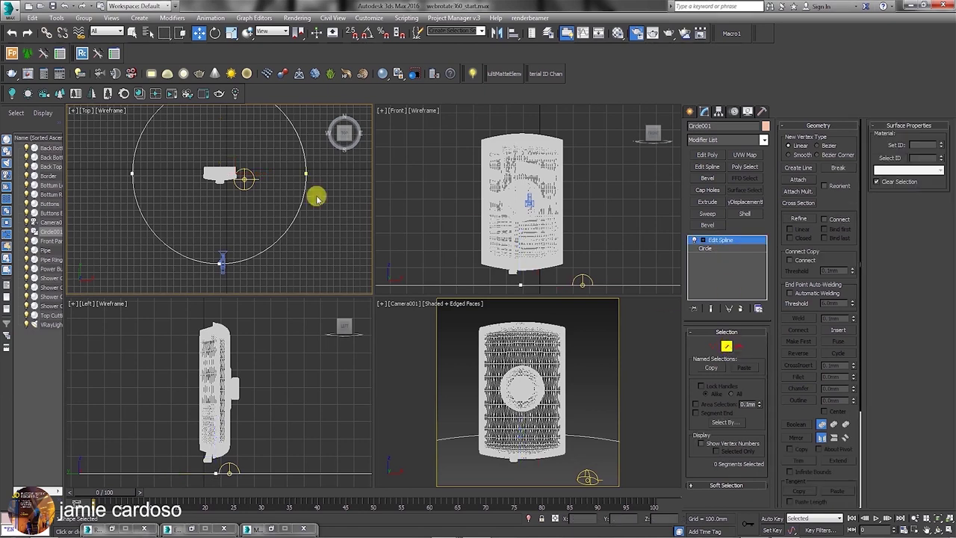
{"action": "middle_click_drag", "start_coordinate": [202, 175], "coordinate": [208, 211]}
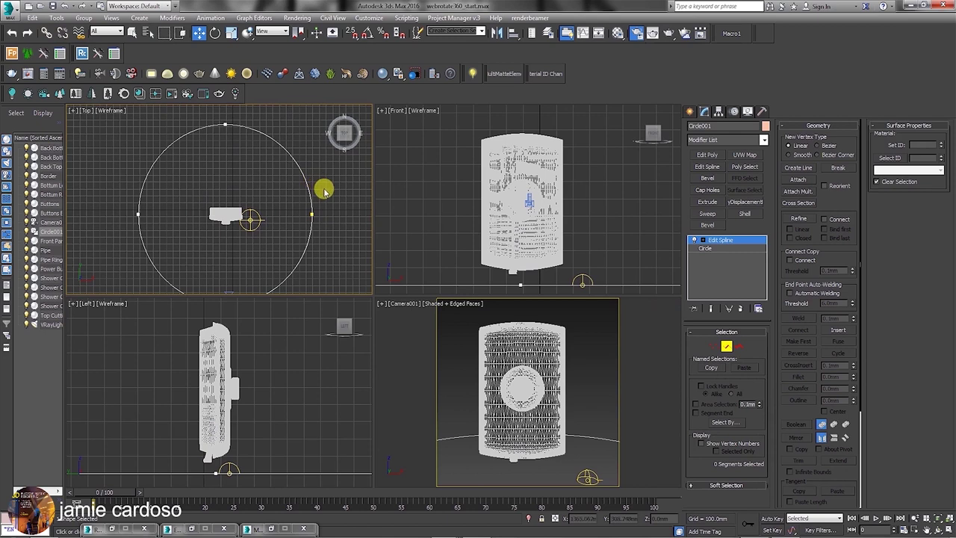
{"action": "left_click", "coordinate": [44, 119]}
{"action": "left_click_drag", "start_coordinate": [44, 118], "coordinate": [44, 118]}
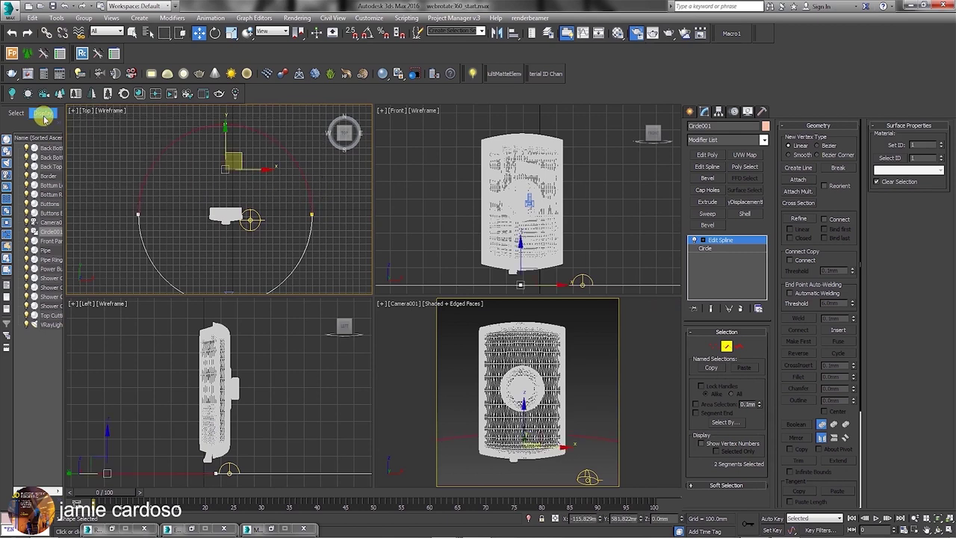
{"action": "key", "text": "Delete"}
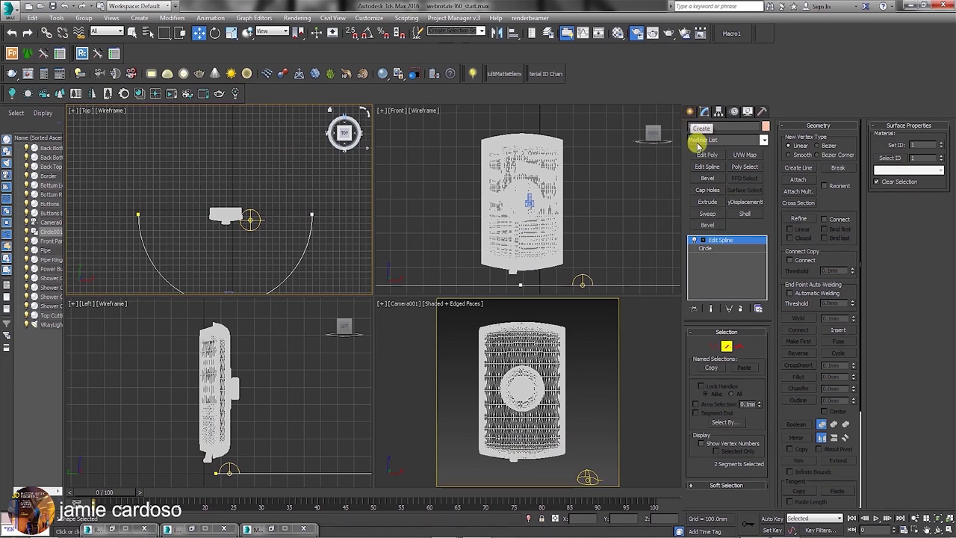
Toggle the Edit Spline modifier off and on to compare the arc with the full circle.
{"action": "left_click", "coordinate": [696, 242]}
{"action": "left_click", "coordinate": [695, 242]}
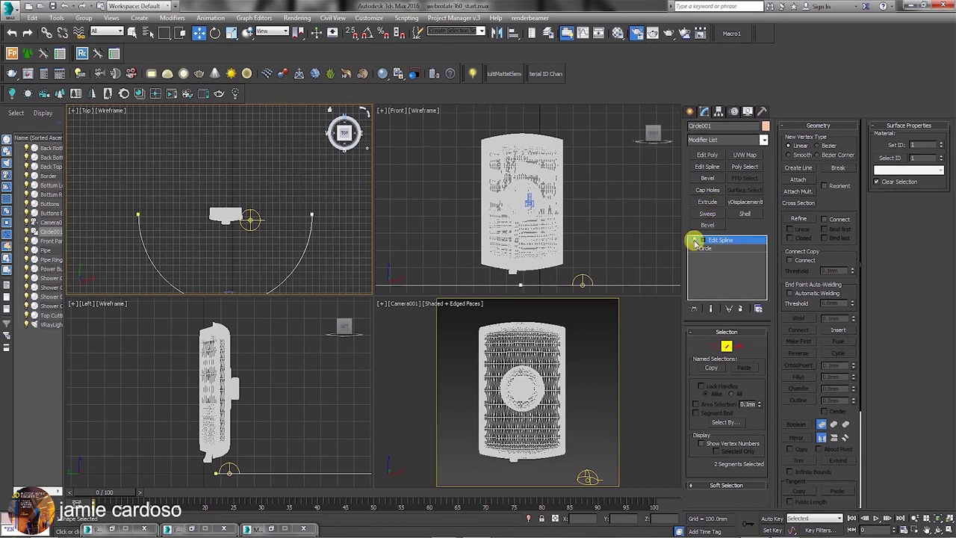
{"action": "left_click", "coordinate": [695, 242]}
{"action": "left_click", "coordinate": [696, 242]}
{"action": "left_click", "coordinate": [692, 110]}
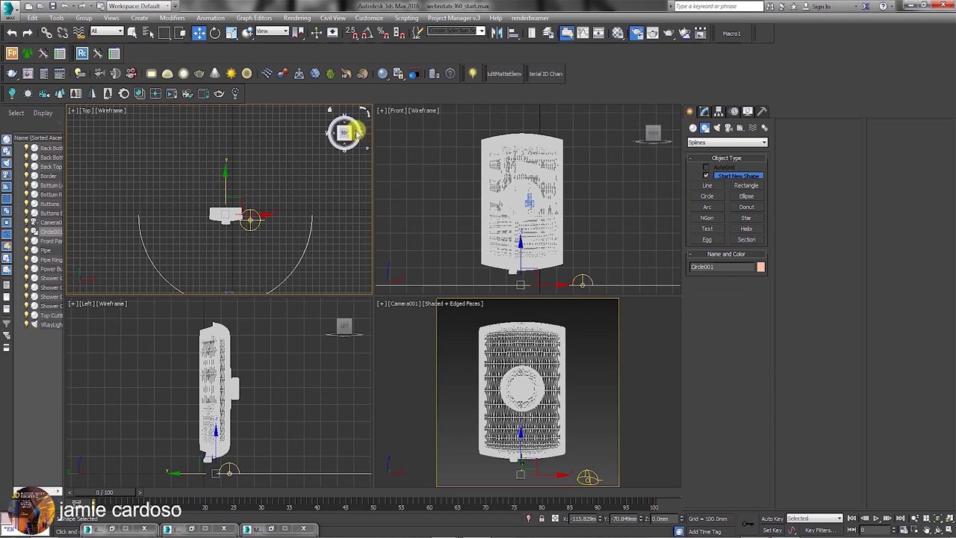
Move Circle001 up to the heater's mid height in the Front view.
{"action": "middle_click_drag", "start_coordinate": [517, 259], "coordinate": [509, 241]}
{"action": "left_click_drag", "start_coordinate": [517, 250], "coordinate": [482, 173]}
{"action": "scroll", "coordinate": [523, 169], "scroll_direction": "up", "scroll_amount": 8}
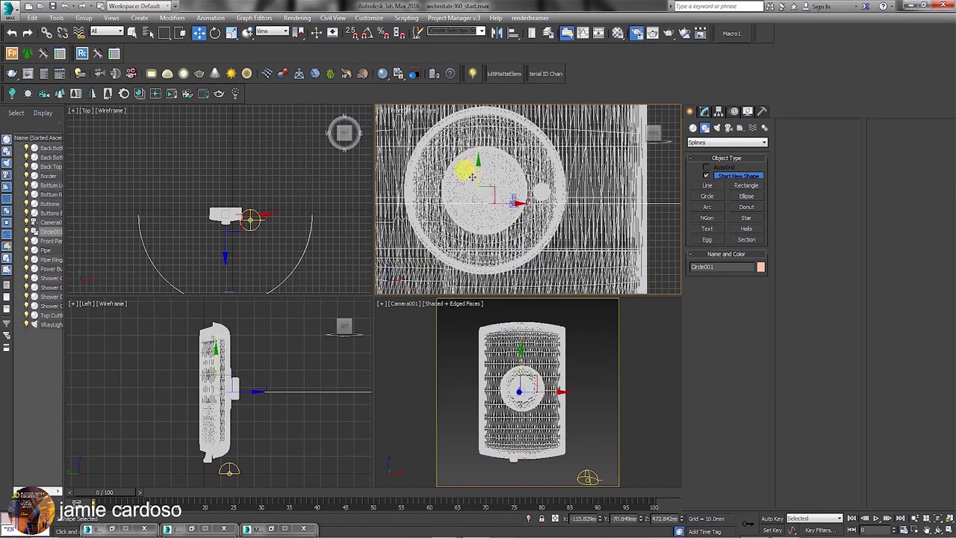
{"action": "middle_click_drag", "start_coordinate": [246, 250], "coordinate": [256, 199]}
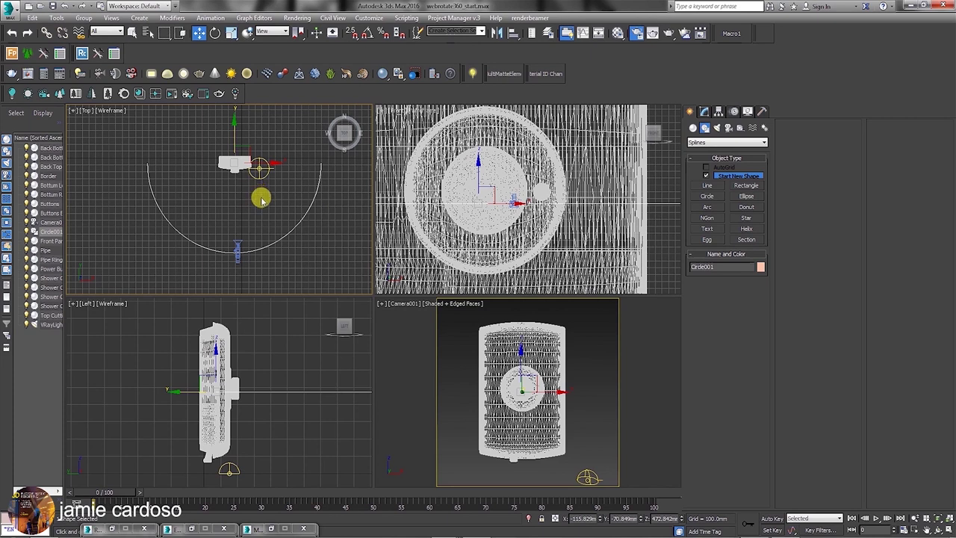
{"action": "middle_click_drag", "start_coordinate": [243, 182], "coordinate": [239, 213]}
Disable the Edit Spline modifier so Circle001 shows as a full circle again.
{"action": "left_click", "coordinate": [705, 112]}
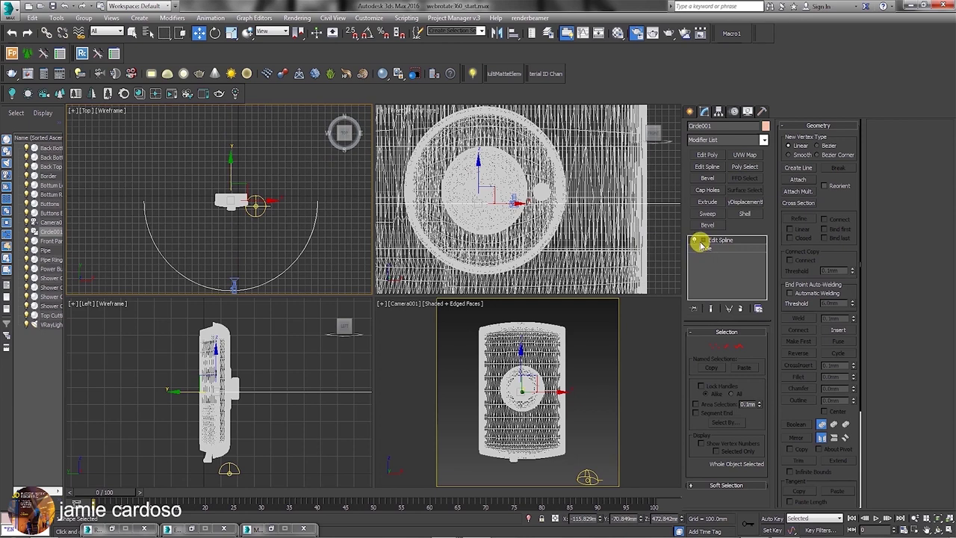
{"action": "left_click", "coordinate": [694, 241]}
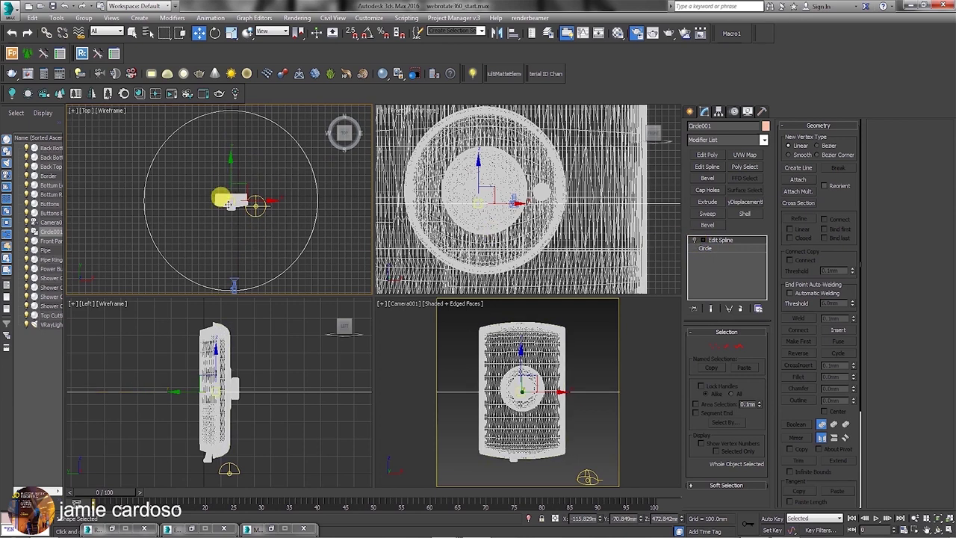
{"action": "middle_click_drag", "start_coordinate": [223, 198], "coordinate": [217, 197]}
{"action": "scroll", "coordinate": [222, 200], "scroll_direction": "down", "scroll_amount": 2}
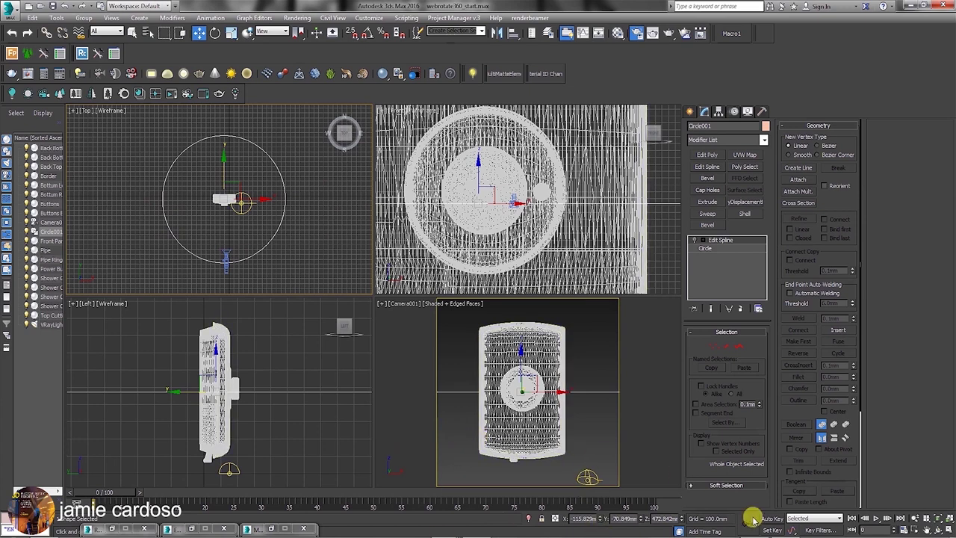
Set the animation End Time to 40 frames in Time Configuration.
{"action": "left_click", "coordinate": [906, 530]}
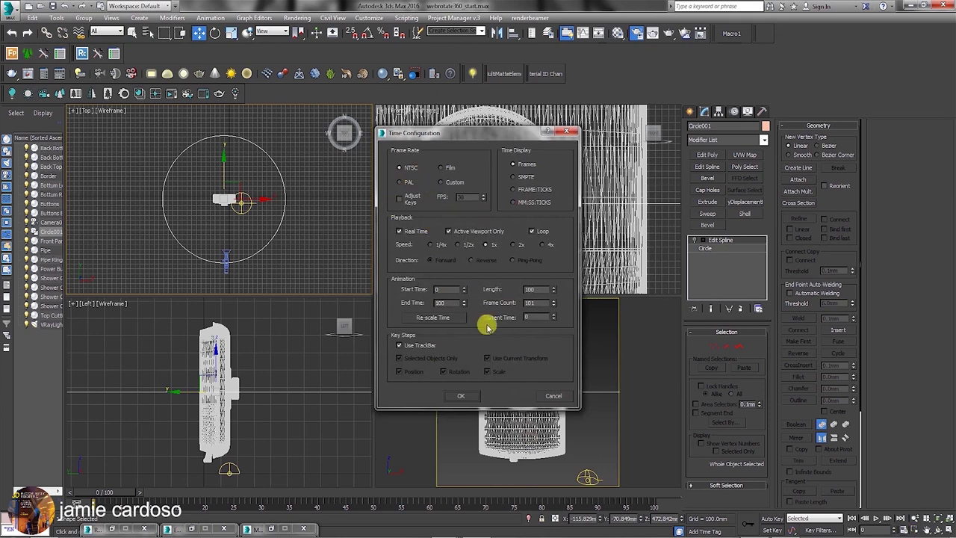
{"action": "double_click", "coordinate": [443, 303]}
{"action": "left_click", "coordinate": [463, 396]}
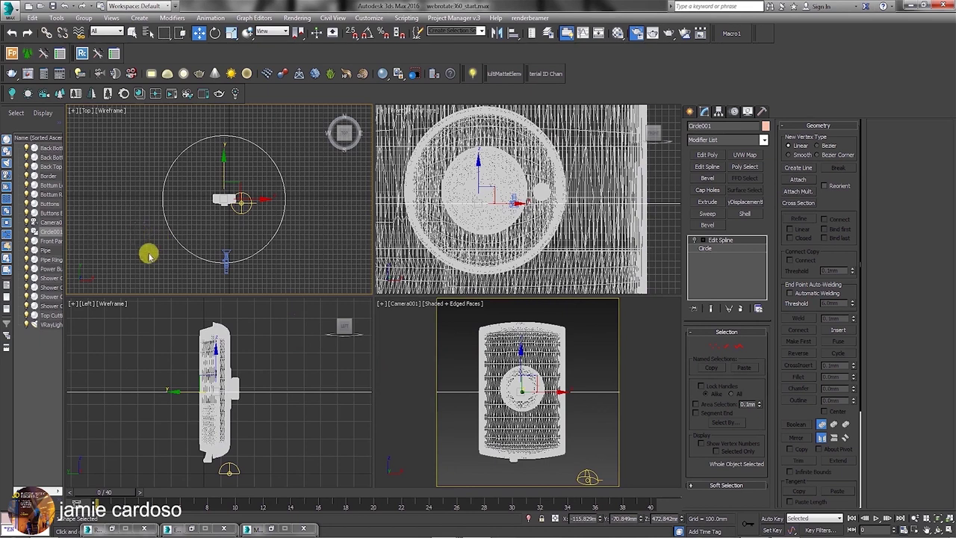
{"action": "left_click", "coordinate": [225, 261]}
Switch Camera001 to a Target camera and raise its target onto the heater.
{"action": "left_click", "coordinate": [225, 267]}
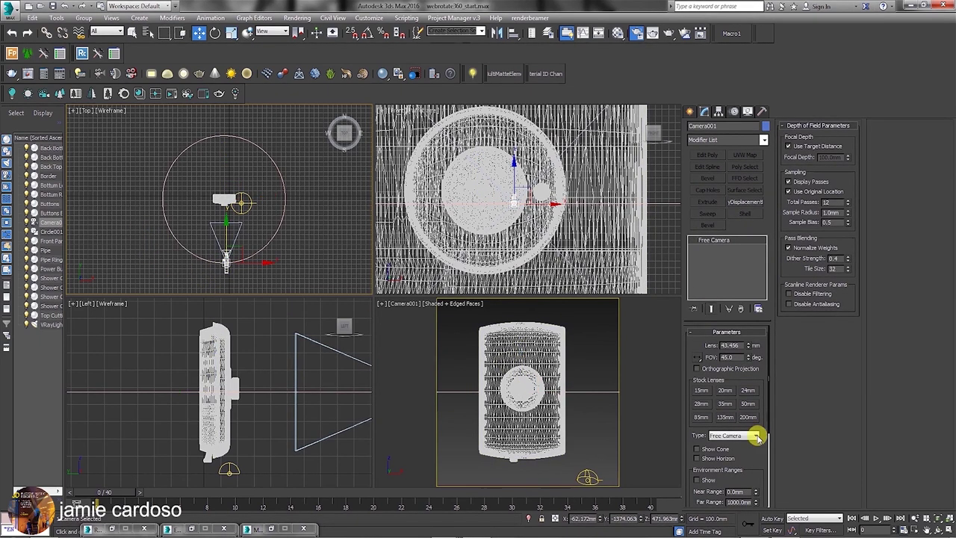
{"action": "left_click", "coordinate": [757, 437]}
{"action": "left_click", "coordinate": [742, 450]}
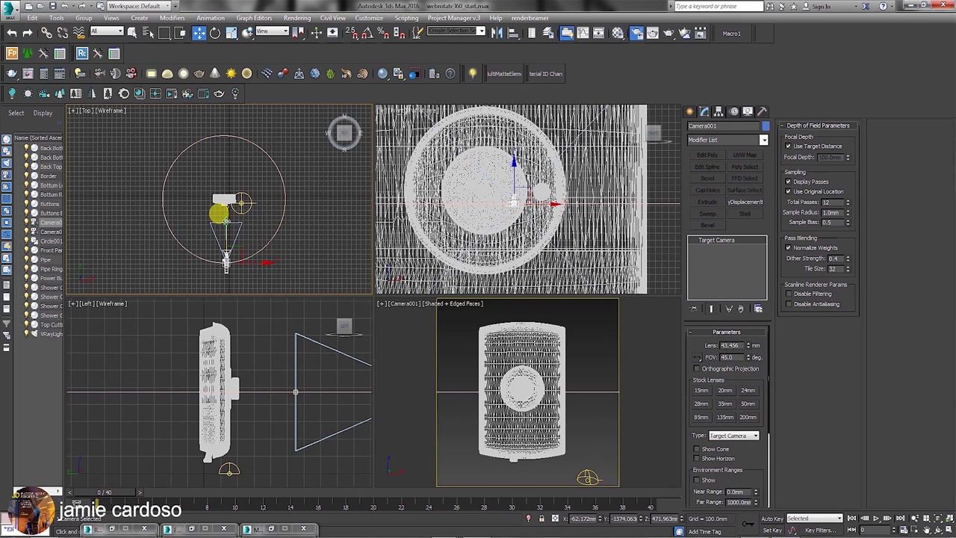
{"action": "left_click", "coordinate": [219, 214]}
{"action": "left_click_drag", "start_coordinate": [220, 207], "coordinate": [216, 169]}
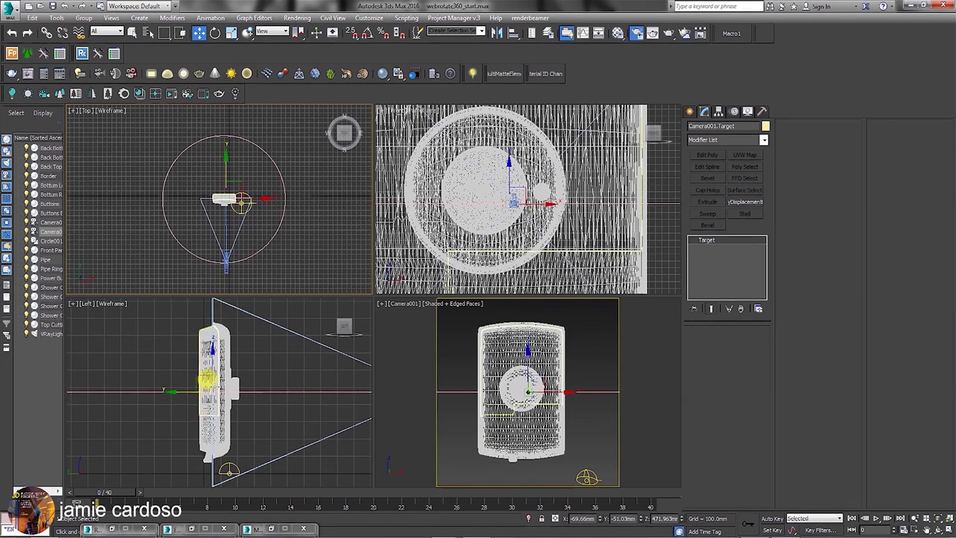
{"action": "scroll", "coordinate": [229, 167], "scroll_direction": "up", "scroll_amount": 5}
{"action": "scroll", "coordinate": [226, 186], "scroll_direction": "down", "scroll_amount": 1}
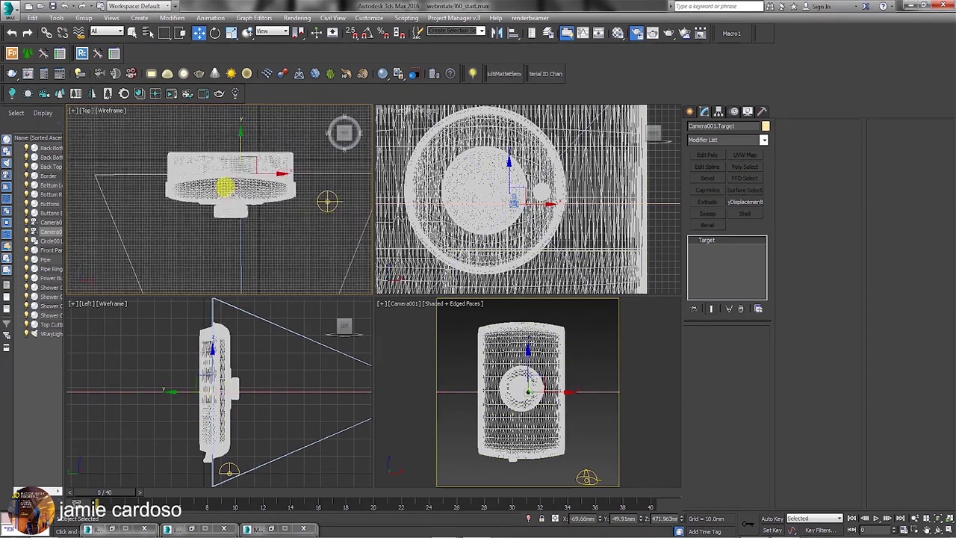
{"action": "scroll", "coordinate": [230, 142], "scroll_direction": "down", "scroll_amount": 2}
{"action": "scroll", "coordinate": [232, 389], "scroll_direction": "down", "scroll_amount": 2}
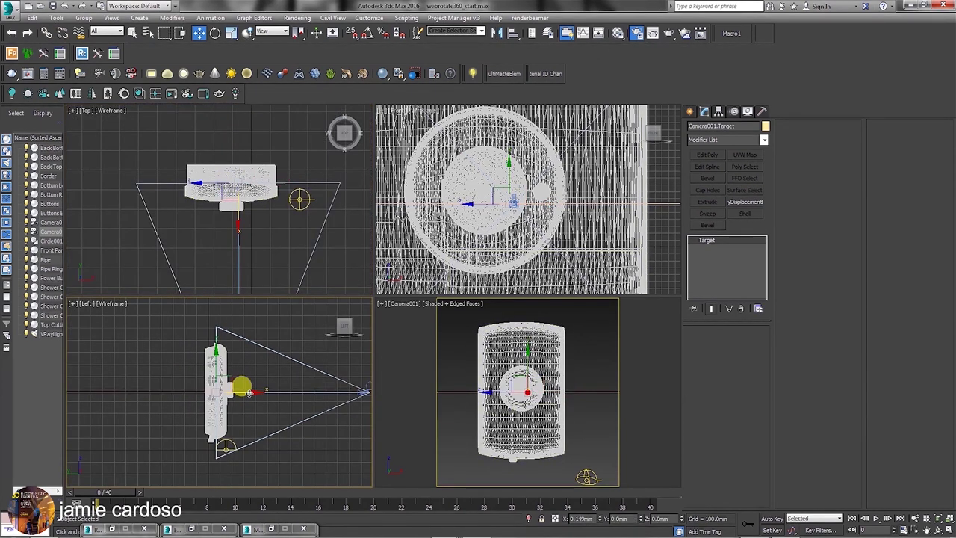
{"action": "scroll", "coordinate": [227, 207], "scroll_direction": "down", "scroll_amount": 3}
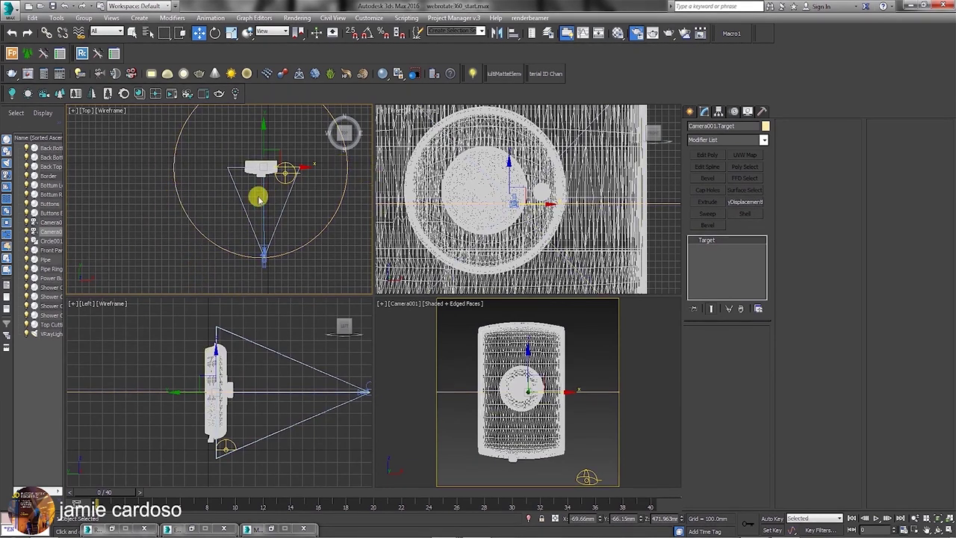
Re-enable Circle001's Edit Spline to show its half arc, and bring up Camera001's Motion panel.
{"action": "left_click", "coordinate": [252, 163]}
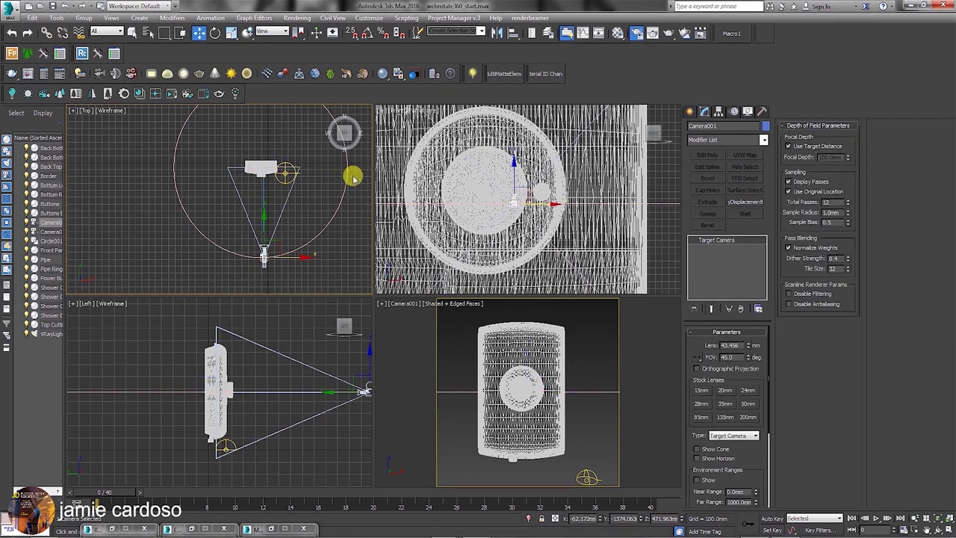
{"action": "left_click", "coordinate": [346, 170]}
{"action": "left_click", "coordinate": [694, 241]}
{"action": "left_click", "coordinate": [262, 262]}
{"action": "left_click", "coordinate": [736, 111]}
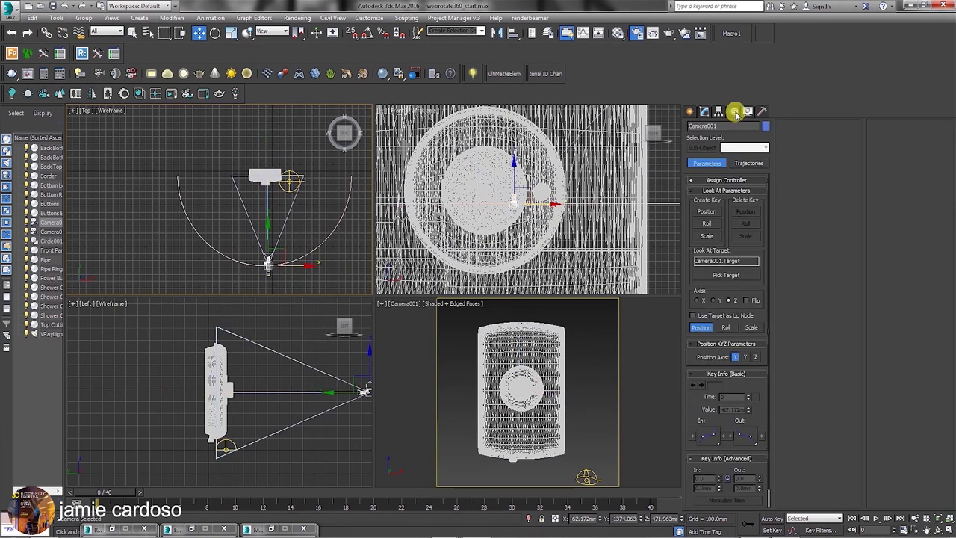
Assign a Path Constraint controller to Camera001's Position track.
{"action": "left_click", "coordinate": [717, 180]}
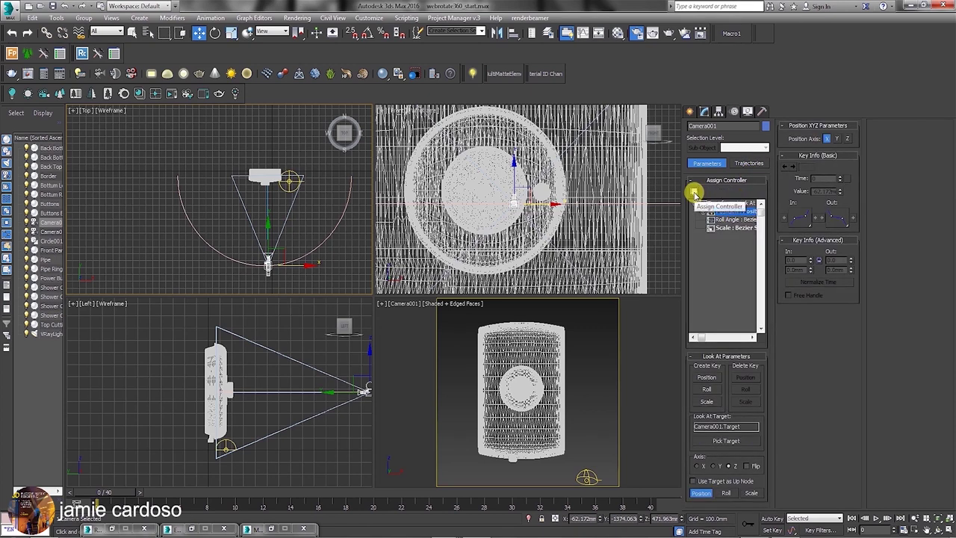
{"action": "left_click", "coordinate": [694, 193]}
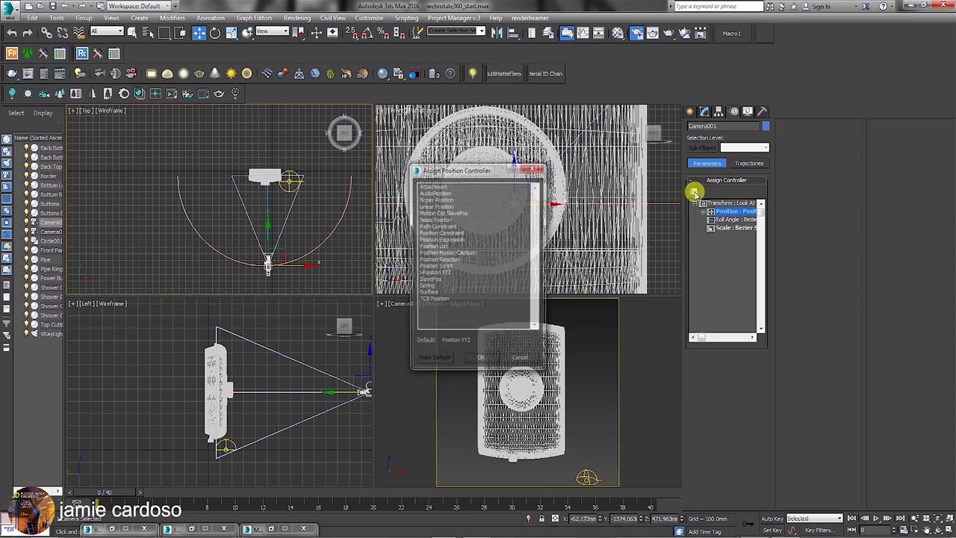
{"action": "left_click", "coordinate": [444, 225]}
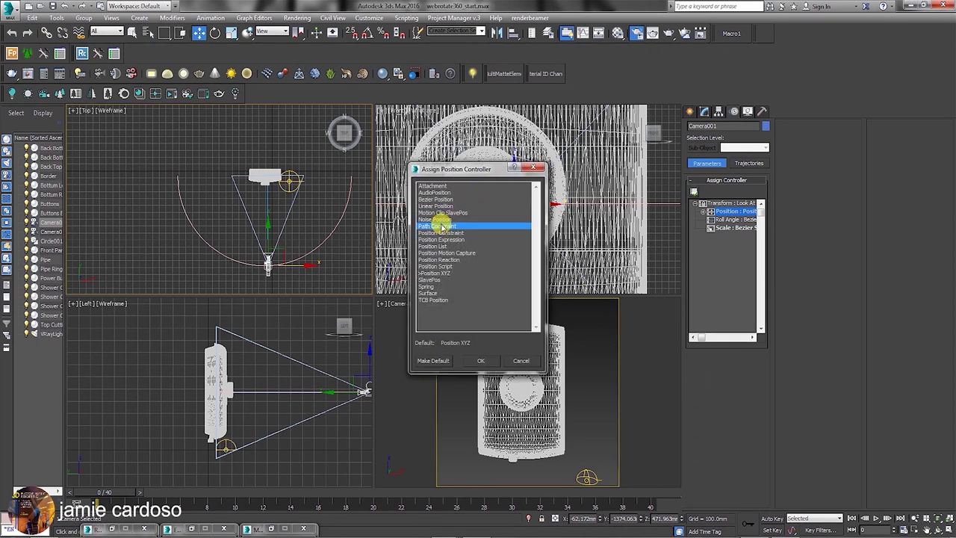
{"action": "left_click", "coordinate": [475, 361]}
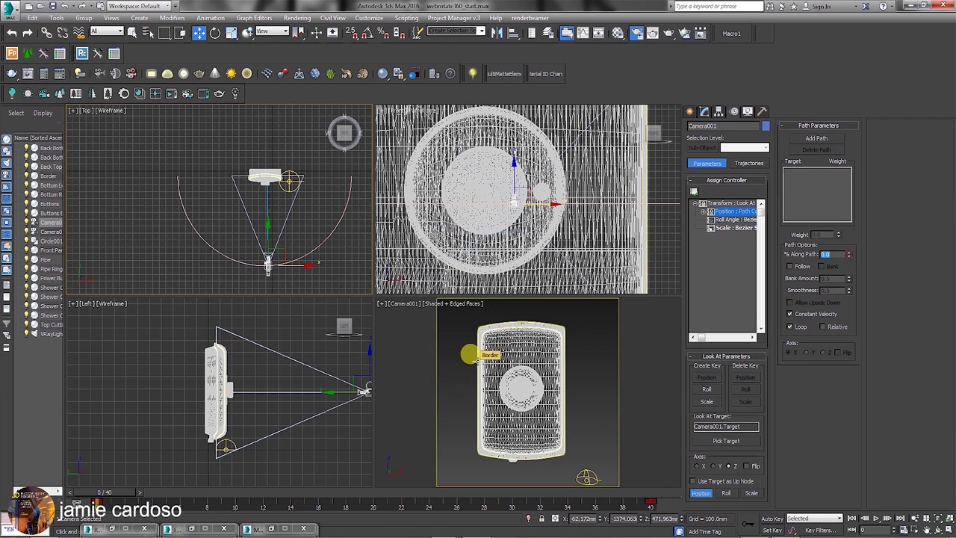
{"action": "left_click", "coordinate": [817, 138]}
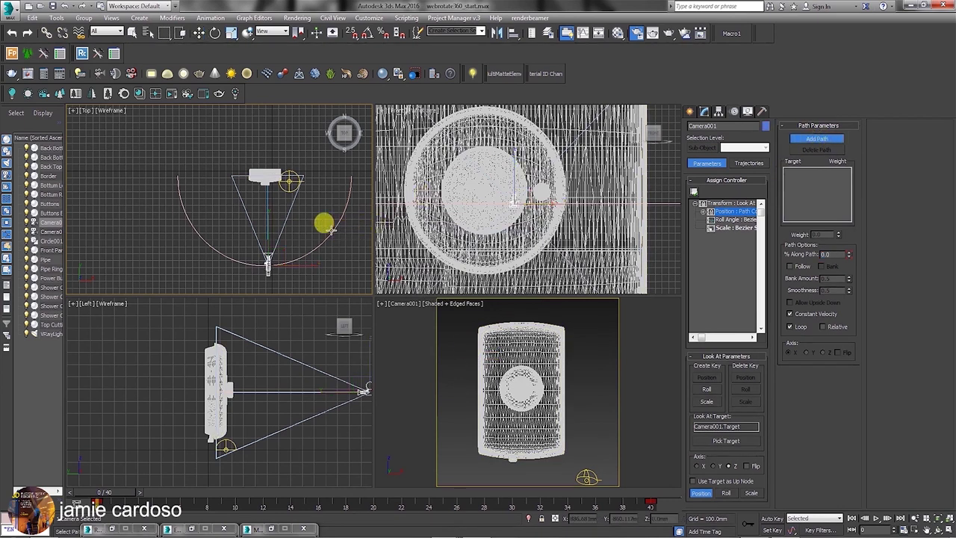
Constrain Camera001 to the Circle001 arc with Loop off, checking the move over frames 0–40.
{"action": "left_click", "coordinate": [331, 229]}
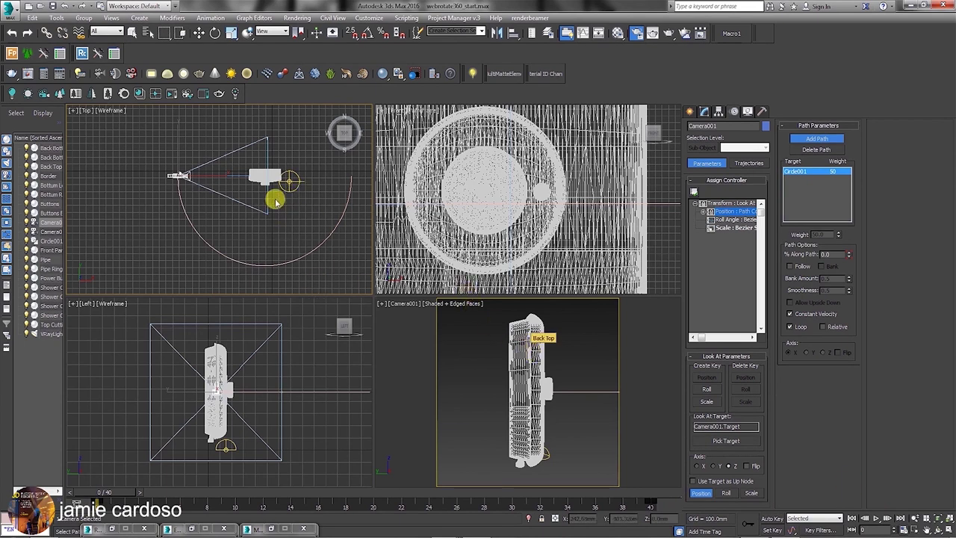
{"action": "left_click_drag", "start_coordinate": [97, 493], "coordinate": [361, 511]}
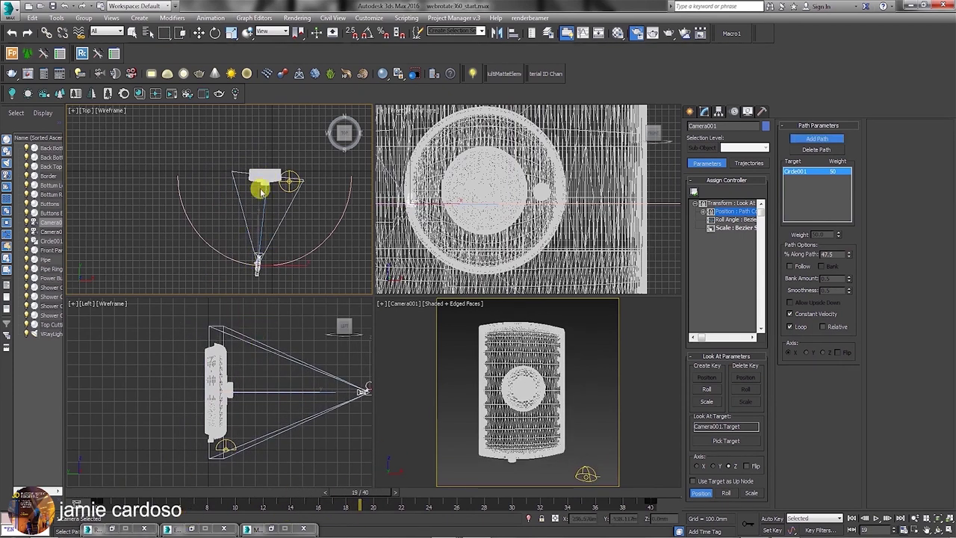
{"action": "left_click_drag", "start_coordinate": [359, 493], "coordinate": [78, 487]}
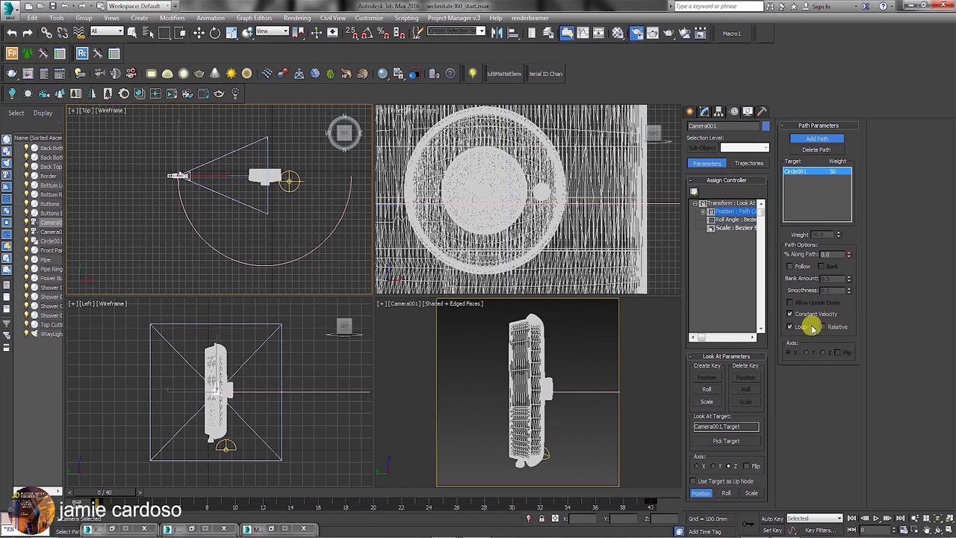
{"action": "left_click", "coordinate": [791, 327]}
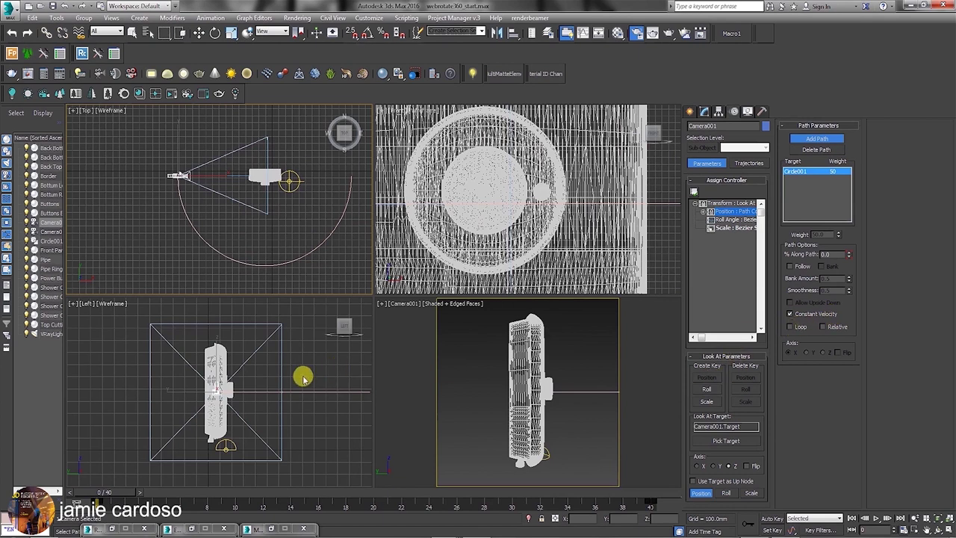
{"action": "mouse_move", "coordinate": [107, 496]}
{"action": "left_mouse_down"}
{"action": "mouse_move", "coordinate": [668, 505]}
{"action": "mouse_move", "coordinate": [105, 500]}
{"action": "left_mouse_up"}
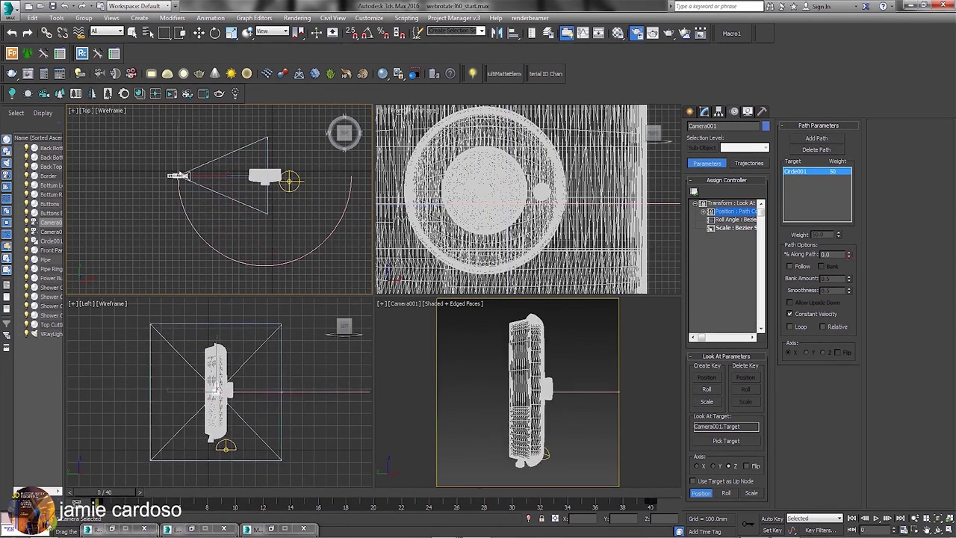
Save the scene incrementally as webrotate360_start01.max.
{"action": "left_click", "coordinate": [817, 138]}
{"action": "left_click", "coordinate": [9, 9]}
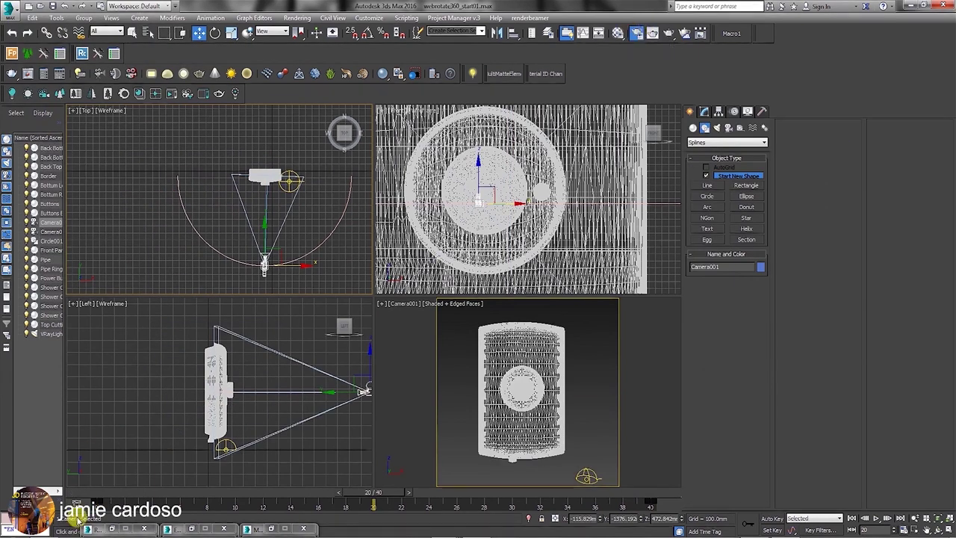
{"action": "left_click", "coordinate": [144, 529]}
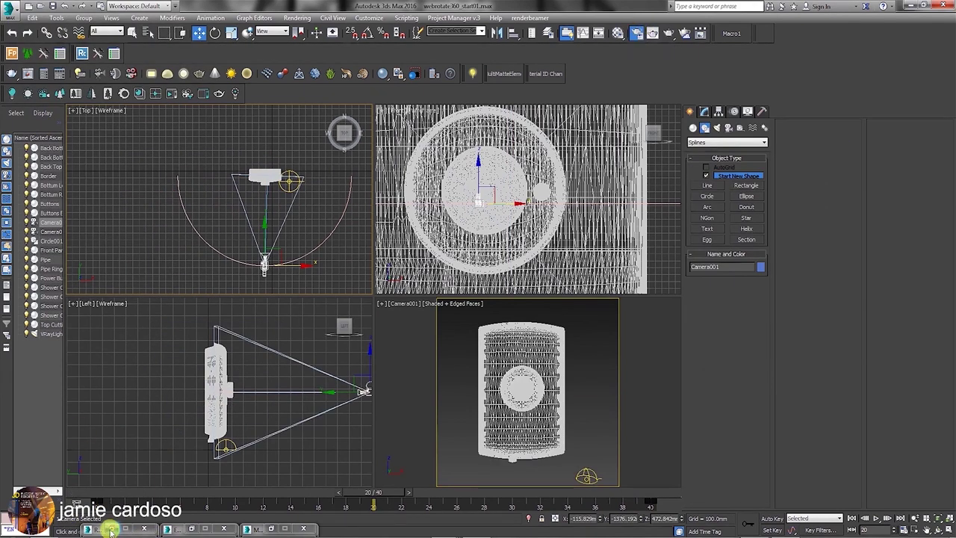
In Render Setup's Common tab, lock View to Render to the Quad 4 - Camera001 viewport.
{"action": "left_click", "coordinate": [638, 33]}
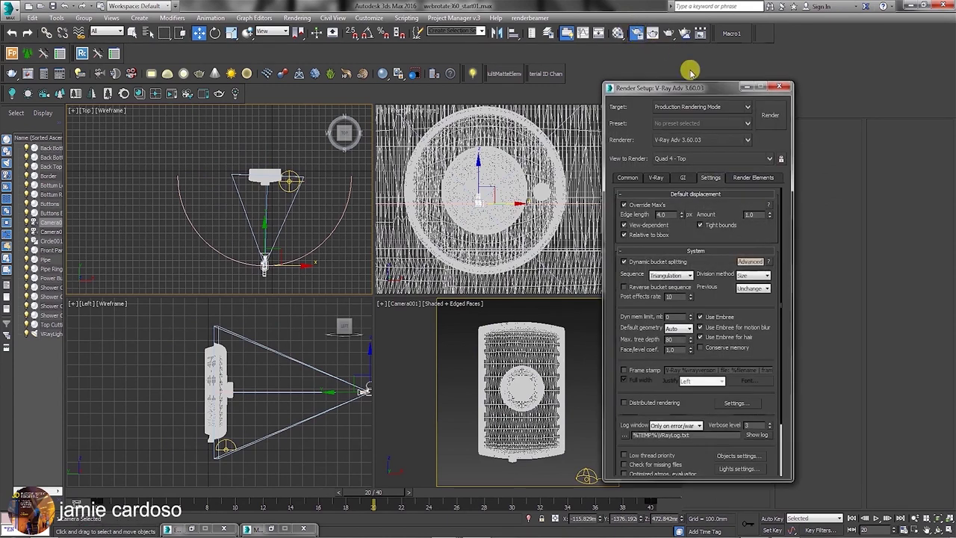
{"action": "left_click_drag", "start_coordinate": [684, 82], "coordinate": [227, 54]}
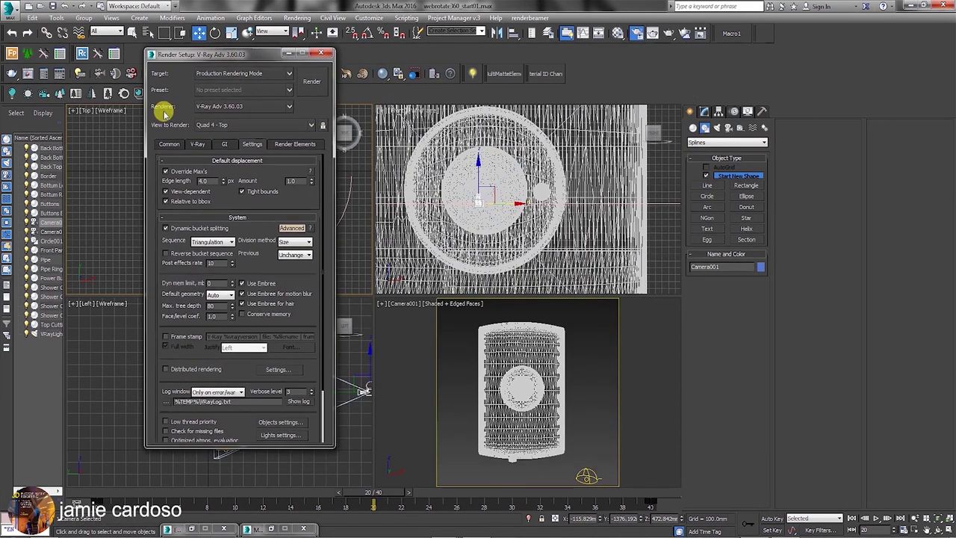
{"action": "left_click", "coordinate": [170, 143]}
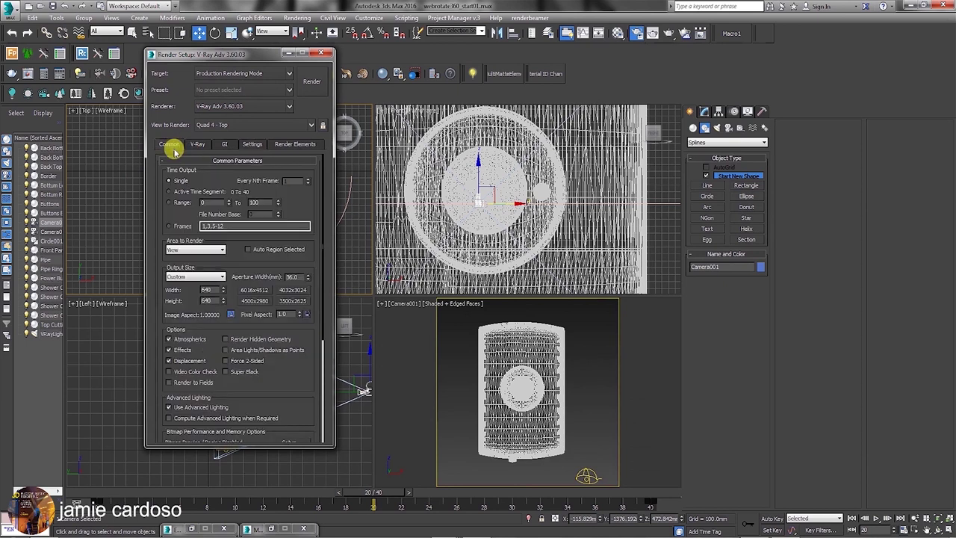
{"action": "left_click", "coordinate": [391, 298]}
{"action": "left_click", "coordinate": [325, 129]}
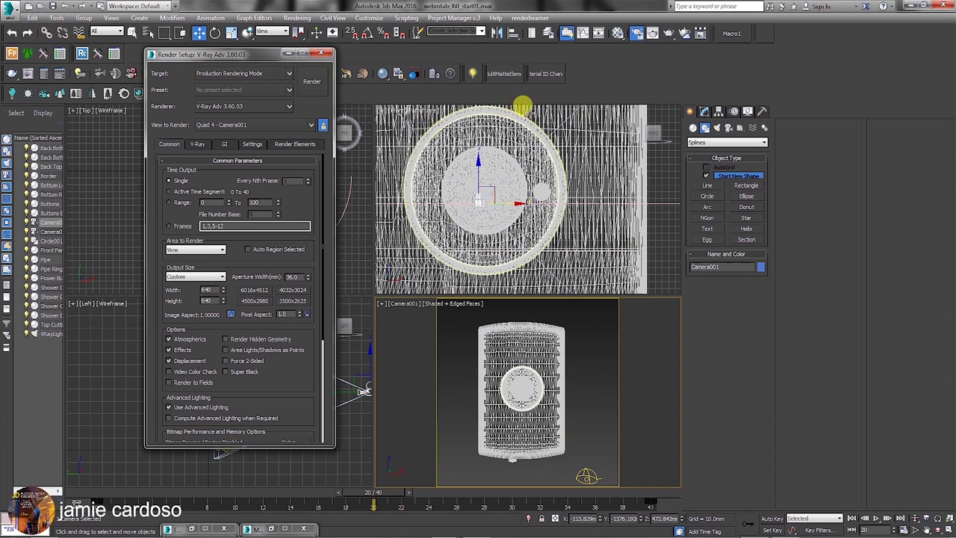
Save the scene and render the heater from Camera001 at frame 20.
{"action": "left_click", "coordinate": [9, 11]}
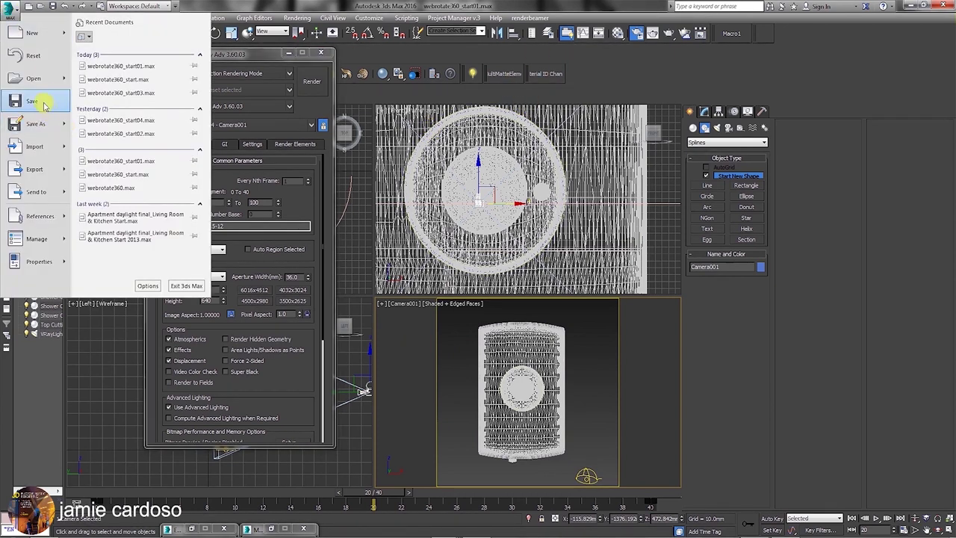
{"action": "left_click", "coordinate": [43, 106]}
{"action": "left_click", "coordinate": [667, 34]}
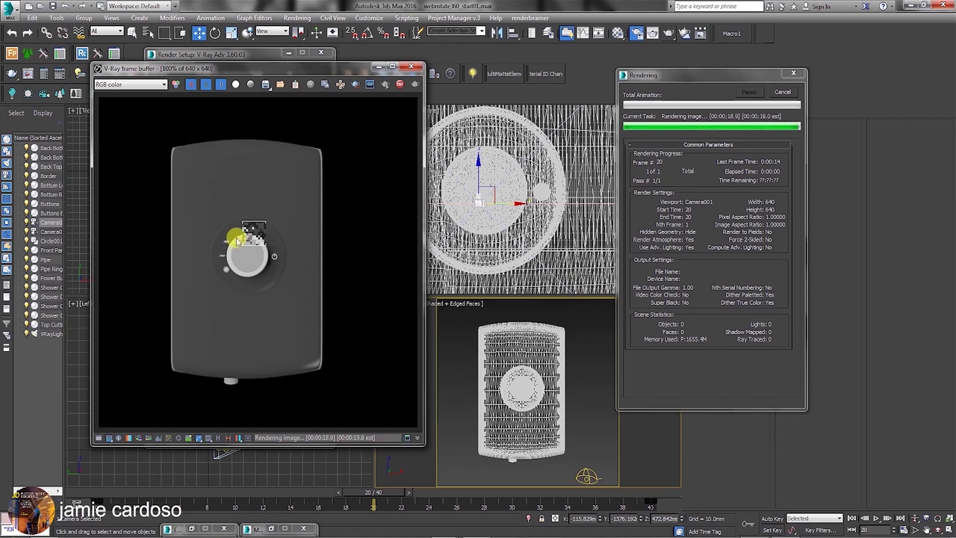
{"action": "scroll", "coordinate": [236, 239], "scroll_direction": "up", "scroll_amount": 3}
{"action": "scroll", "coordinate": [252, 237], "scroll_direction": "down", "scroll_amount": 3}
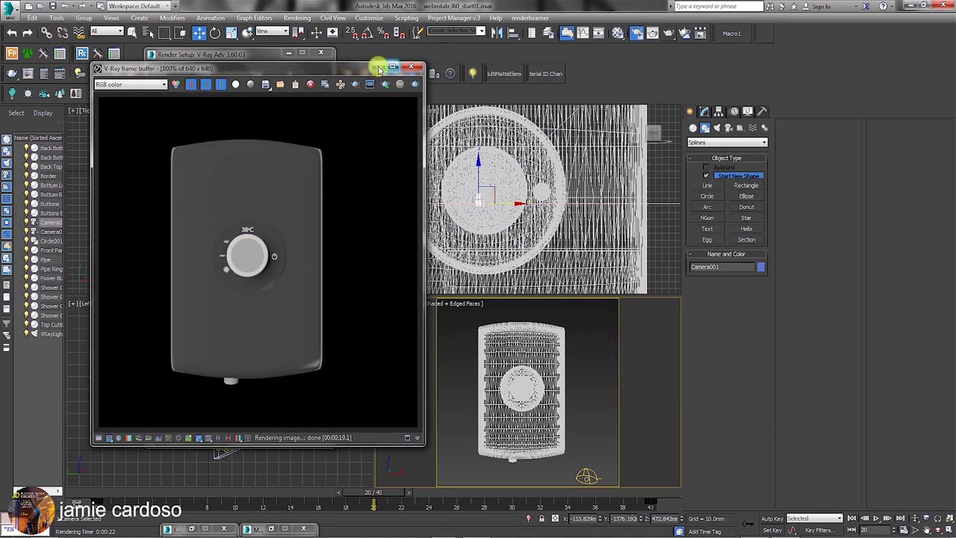
{"action": "left_click", "coordinate": [384, 69]}
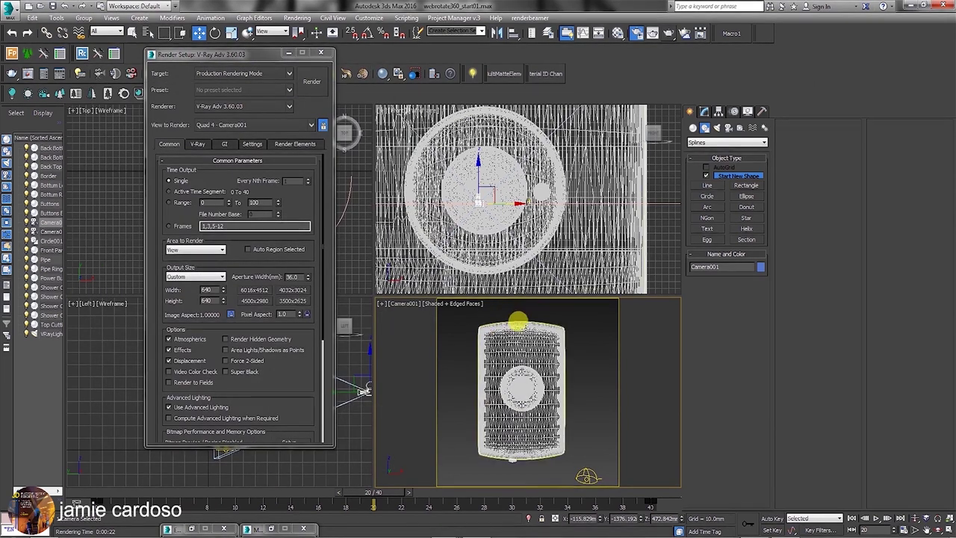
Select the Front Panel and fetch a material into Material Editor slot 2.
{"action": "left_click", "coordinate": [518, 323]}
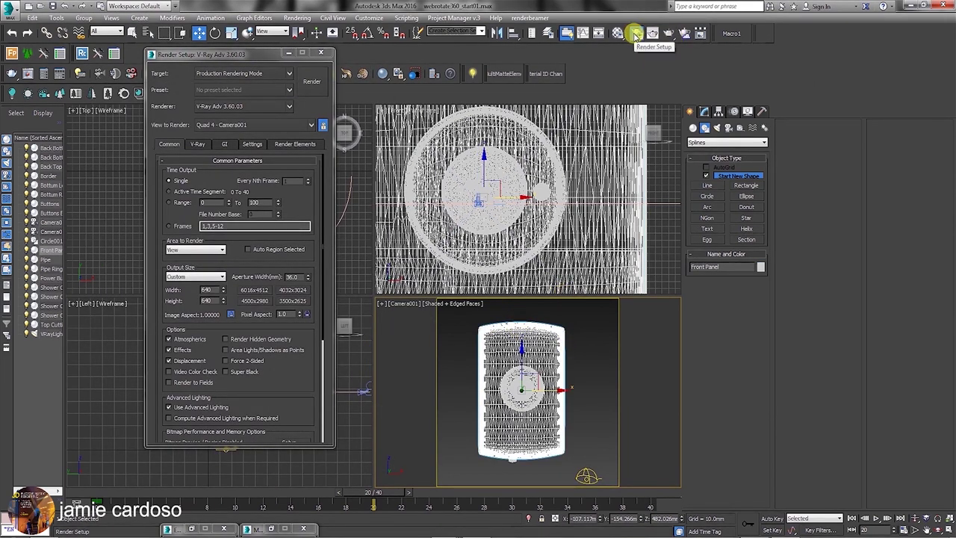
{"action": "left_click", "coordinate": [618, 33]}
{"action": "left_click_drag", "start_coordinate": [597, 88], "coordinate": [265, 74]}
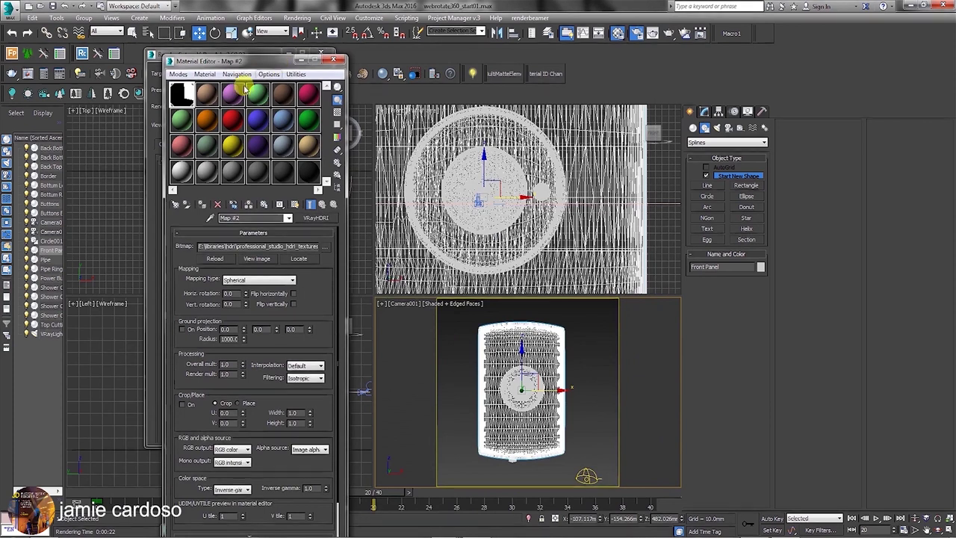
{"action": "left_click", "coordinate": [207, 94]}
{"action": "left_click", "coordinate": [206, 220]}
{"action": "left_click", "coordinate": [176, 204]}
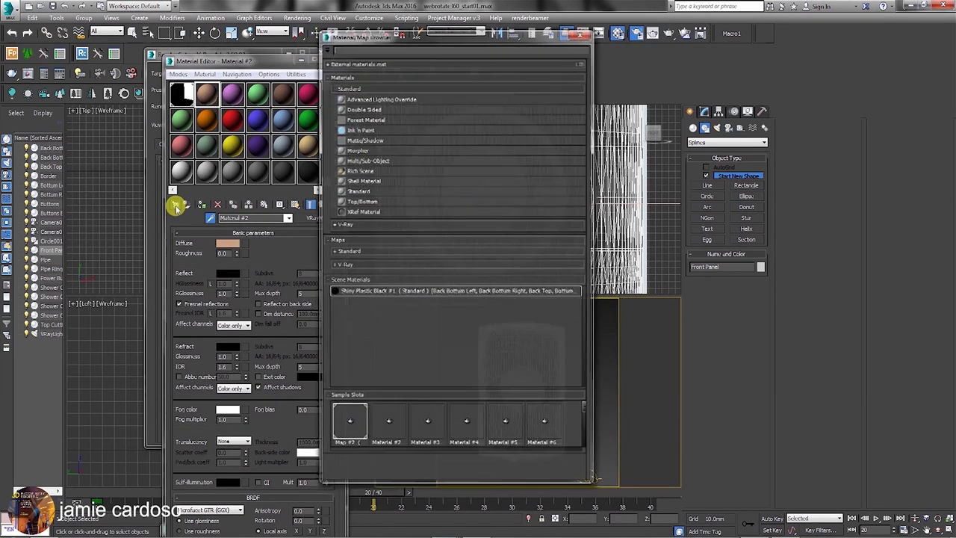
Filter Scene Materials to the selected Front Panel and load Shiny Plastic Black #1 into slot 2.
{"action": "right_click", "coordinate": [371, 283]}
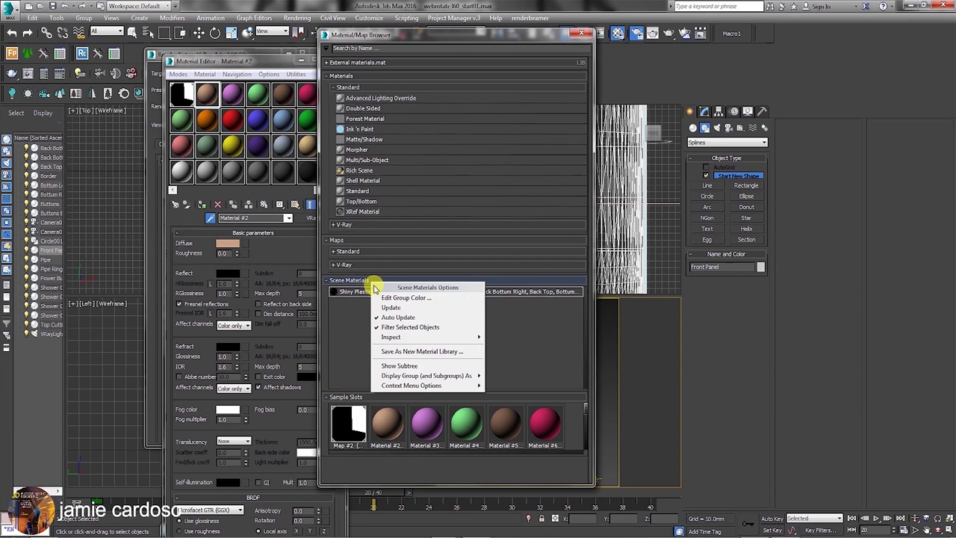
{"action": "left_click", "coordinate": [408, 329]}
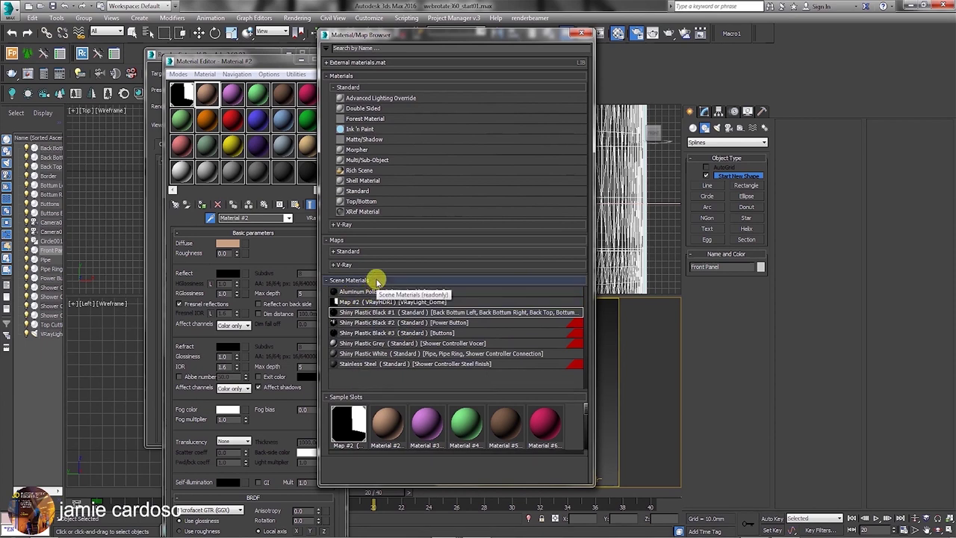
{"action": "right_click", "coordinate": [377, 282]}
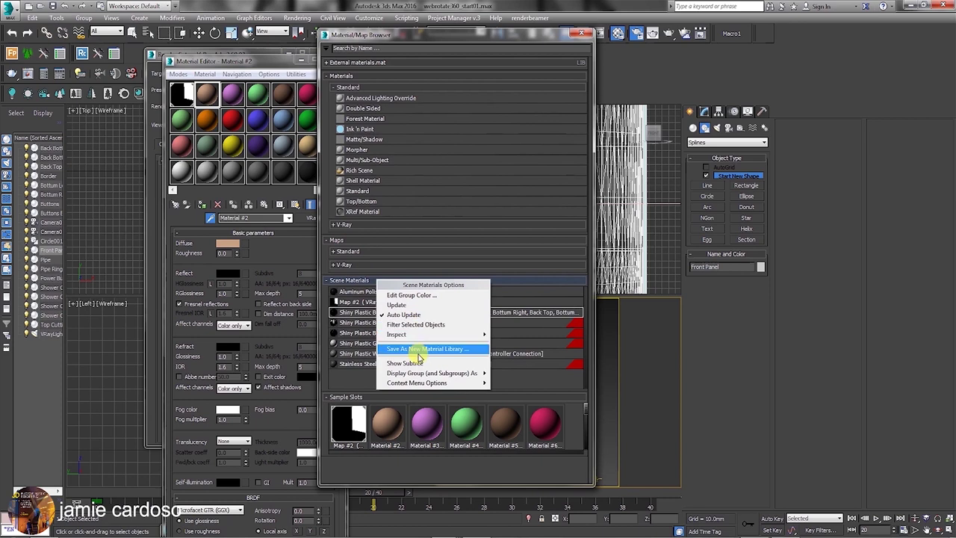
{"action": "mouse_move", "coordinate": [426, 373]}
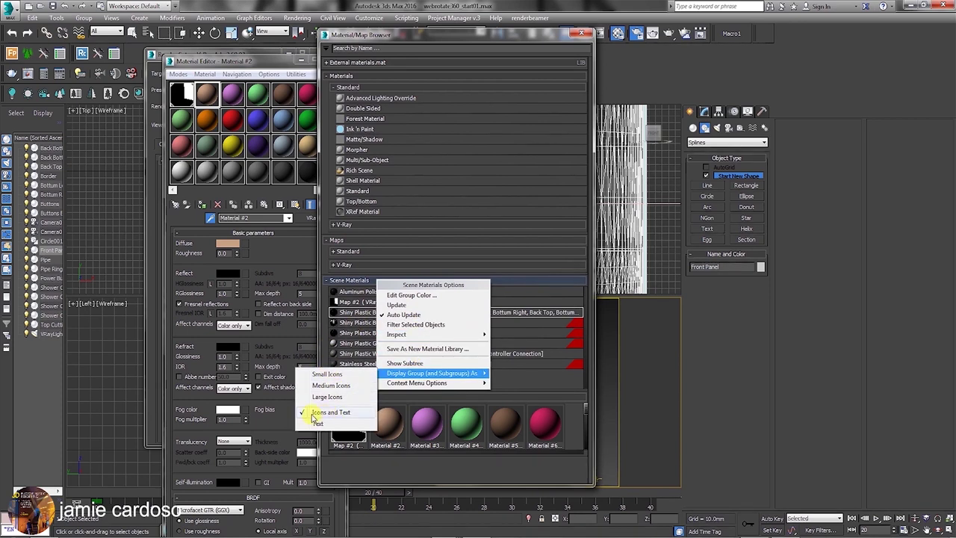
{"action": "left_click", "coordinate": [363, 279]}
{"action": "left_click", "coordinate": [363, 279]}
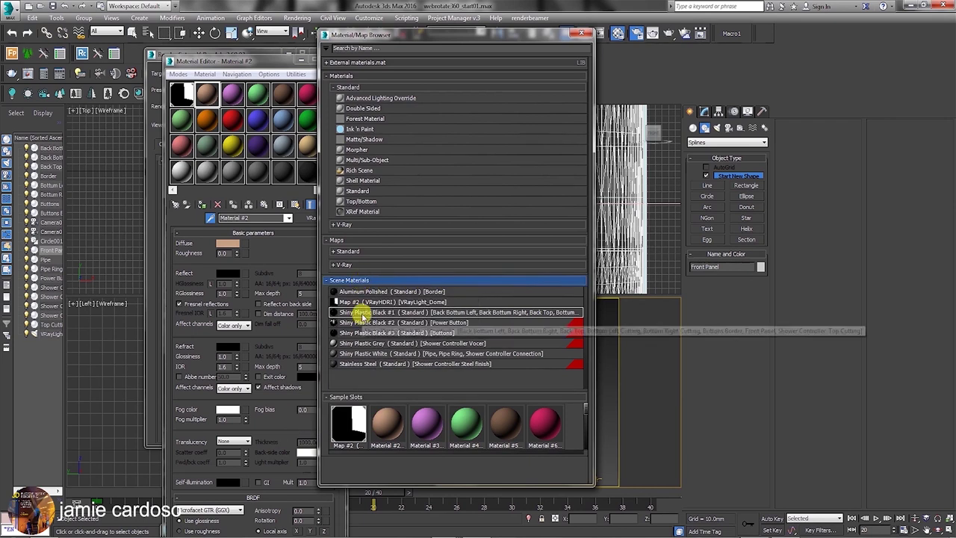
{"action": "right_click", "coordinate": [373, 281]}
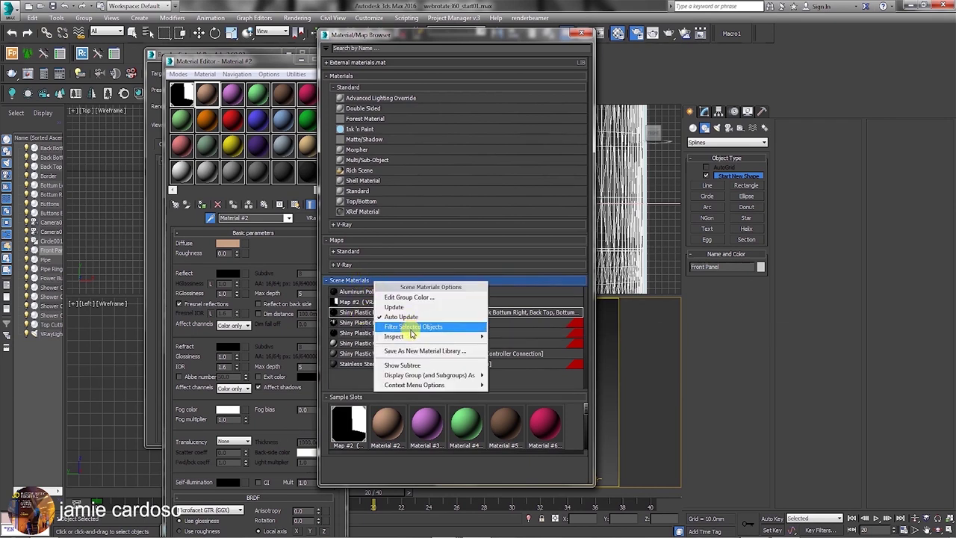
{"action": "left_click", "coordinate": [409, 329]}
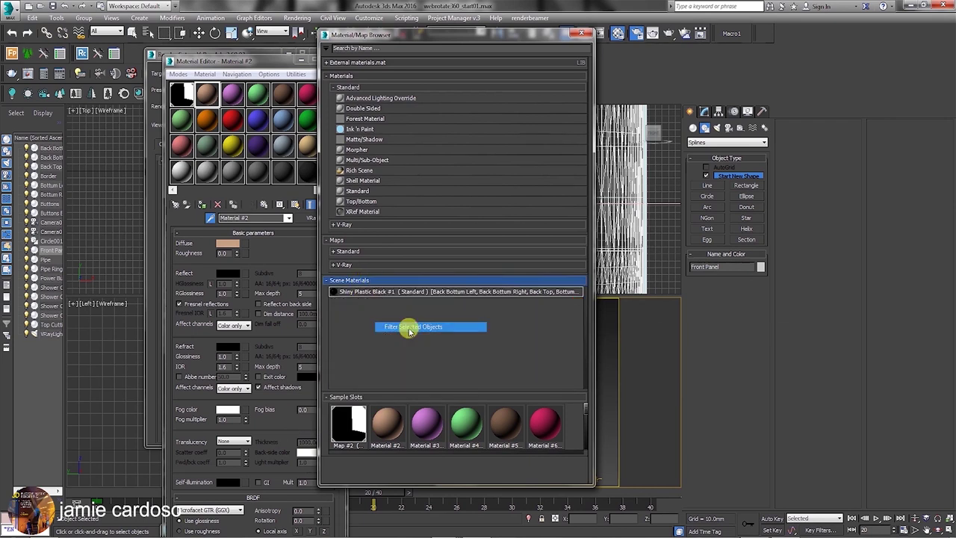
{"action": "left_click", "coordinate": [381, 294]}
{"action": "double_click", "coordinate": [379, 295]}
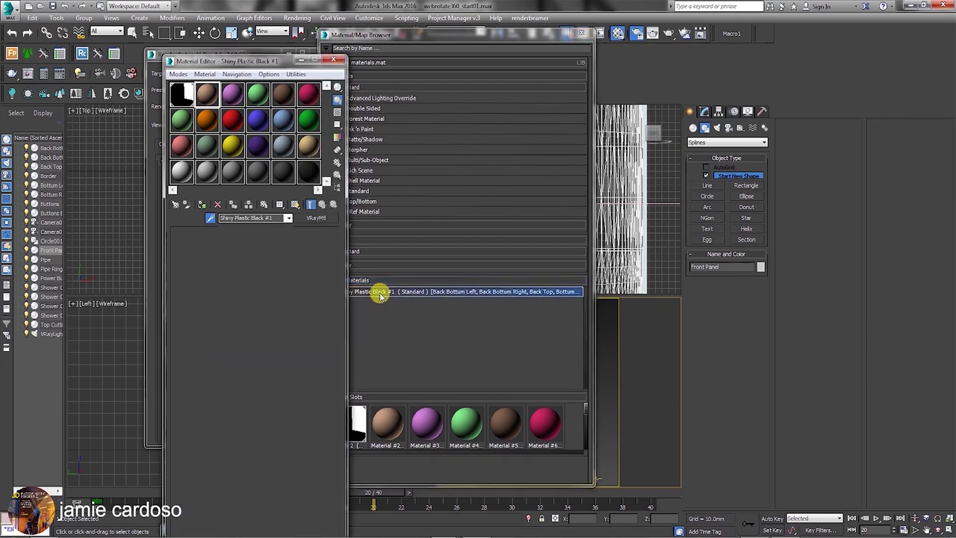
Change Shiny Plastic Black #1's material type from Standard to V-Ray's VRayMtl.
{"action": "left_click_drag", "start_coordinate": [591, 36], "coordinate": [621, 37]}
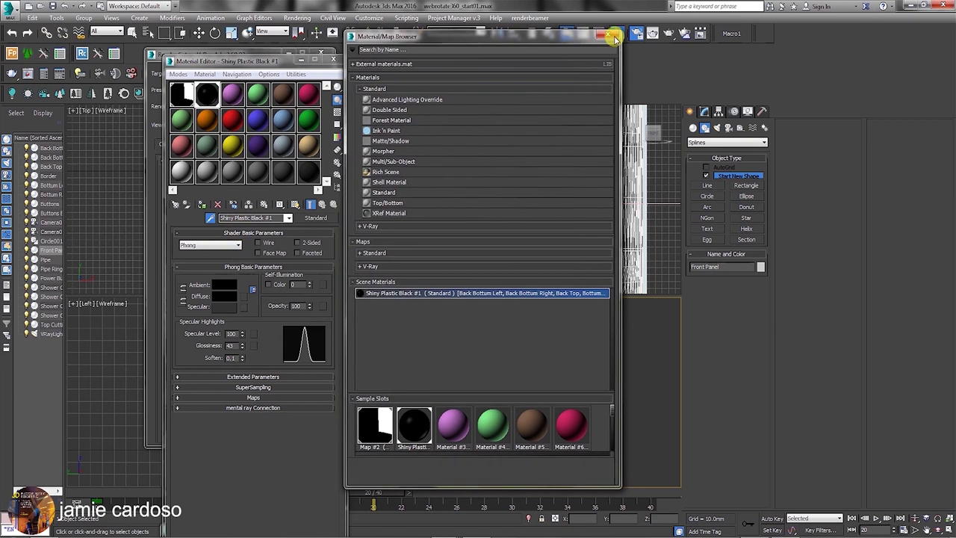
{"action": "left_click", "coordinate": [618, 36]}
{"action": "left_click", "coordinate": [314, 218]}
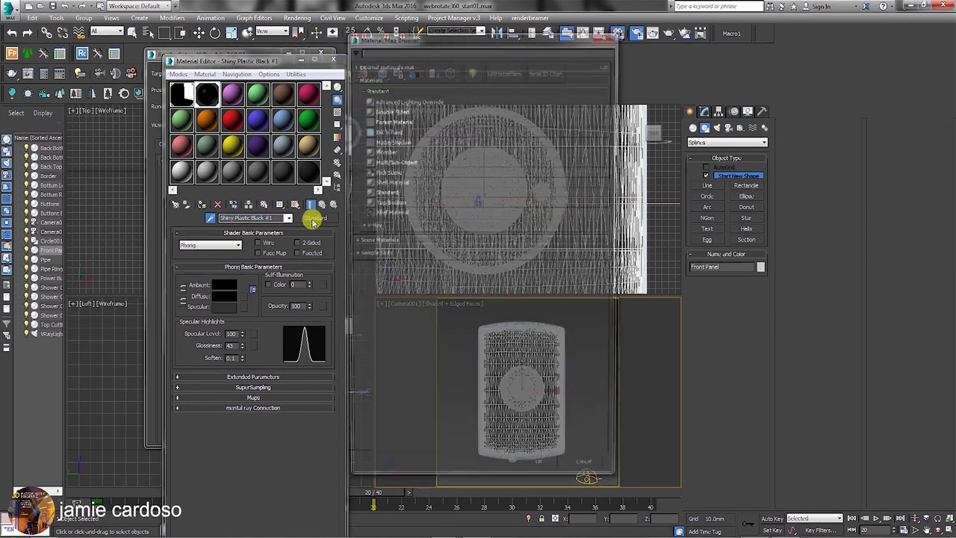
{"action": "left_click", "coordinate": [371, 226]}
{"action": "double_click", "coordinate": [390, 349]}
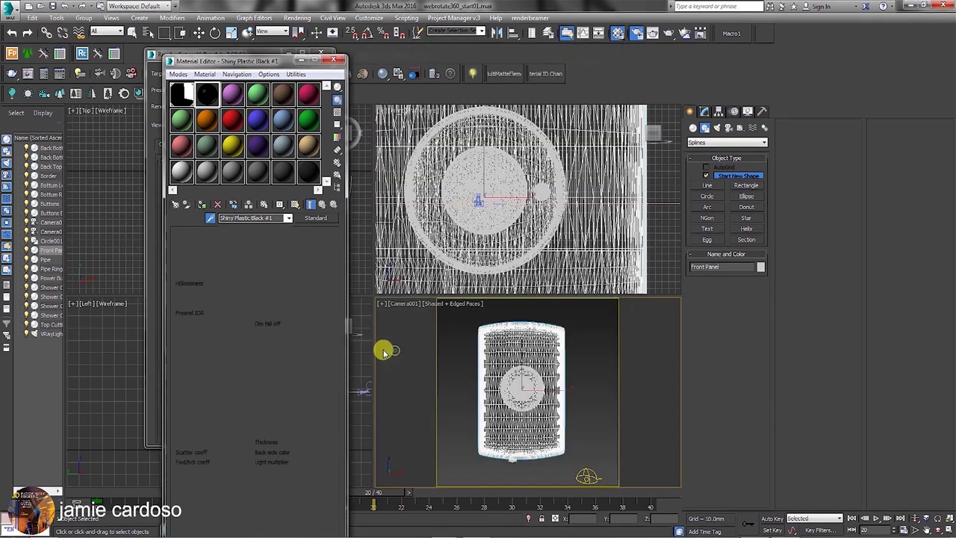
{"action": "left_click", "coordinate": [228, 244]}
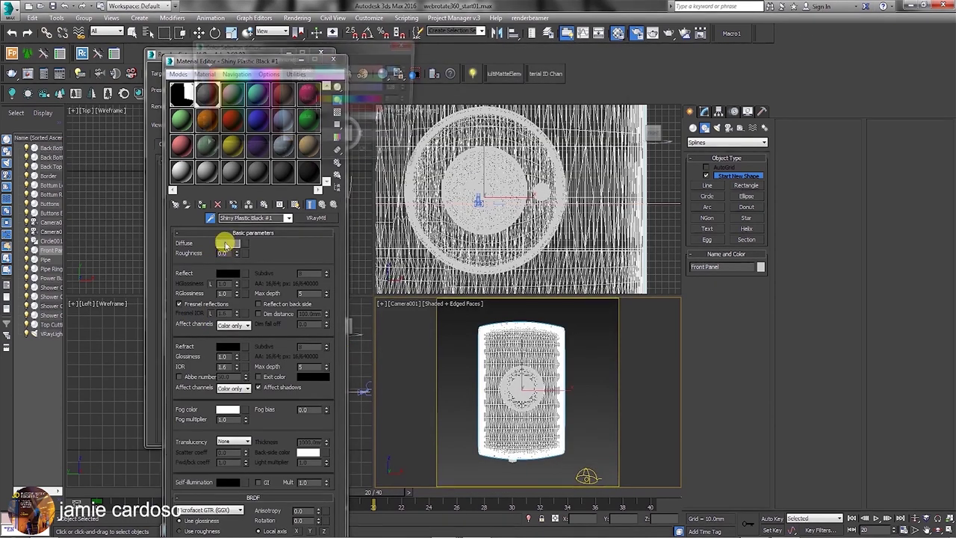
Make the plastic's diffuse colour black and turn off Fresnel reflections.
{"action": "left_click_drag", "start_coordinate": [322, 92], "coordinate": [297, 108]}
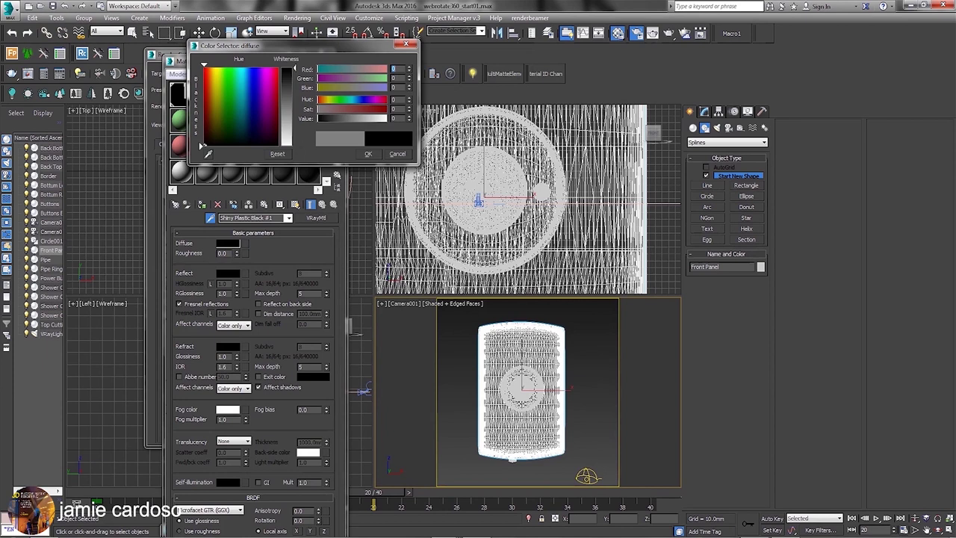
{"action": "left_click", "coordinate": [373, 154]}
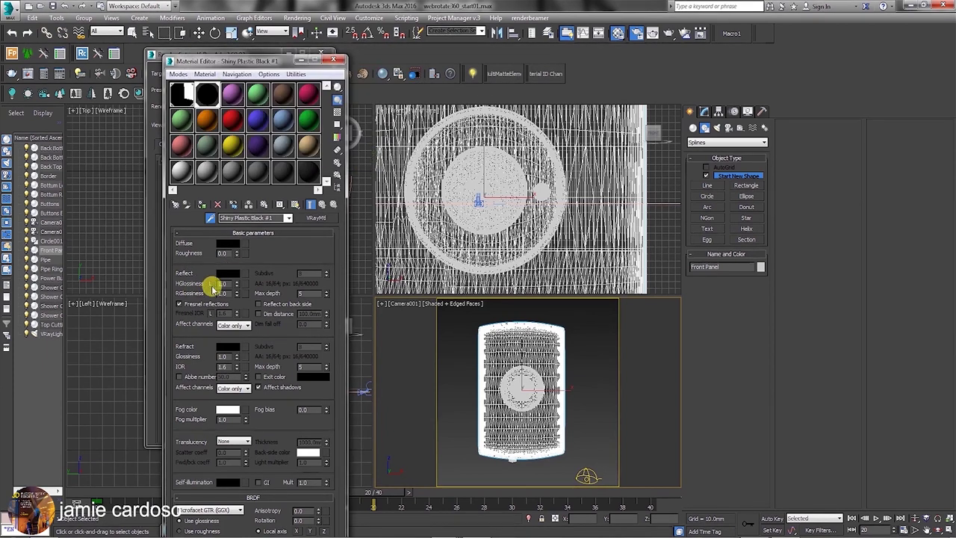
{"action": "double_click", "coordinate": [222, 283]}
{"action": "left_click", "coordinate": [182, 304]}
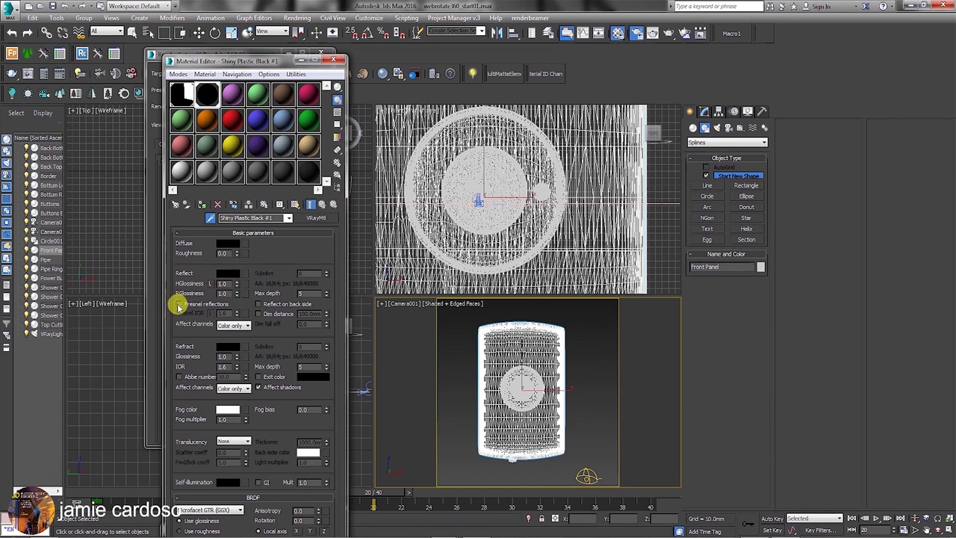
Set the reflect colour to mid grey RGB 151 and open an enlarged material preview.
{"action": "double_click", "coordinate": [225, 283]}
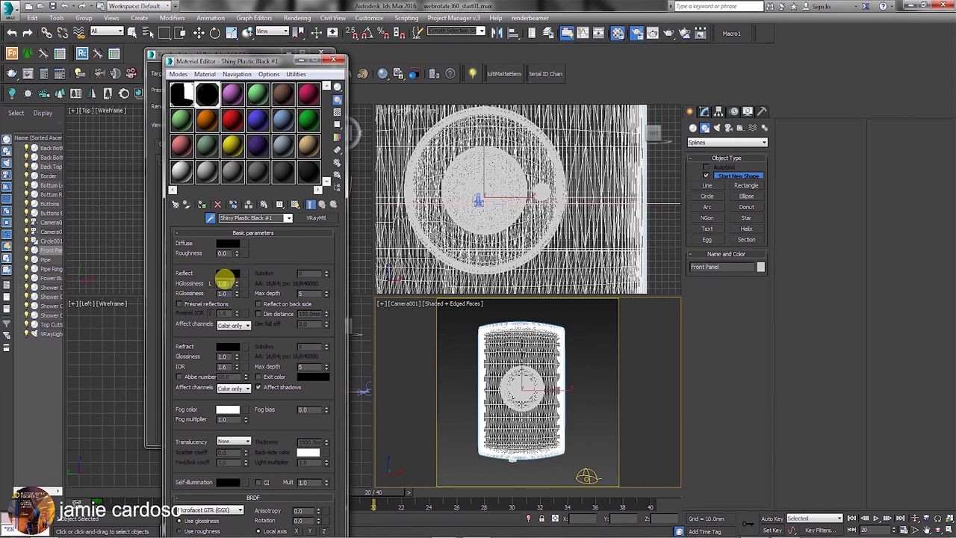
{"action": "left_click", "coordinate": [228, 273]}
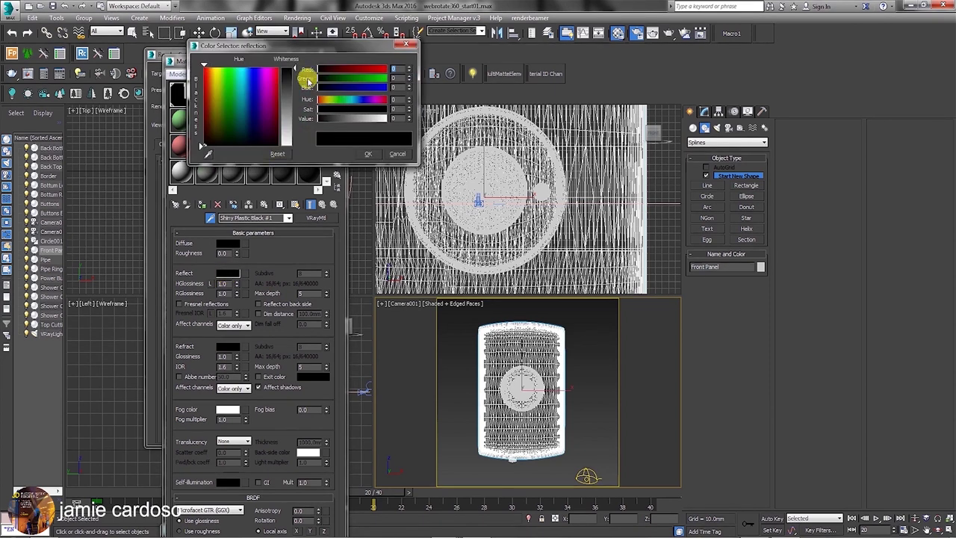
{"action": "left_click_drag", "start_coordinate": [298, 49], "coordinate": [449, 119]}
{"action": "left_click_drag", "start_coordinate": [447, 58], "coordinate": [550, 64]}
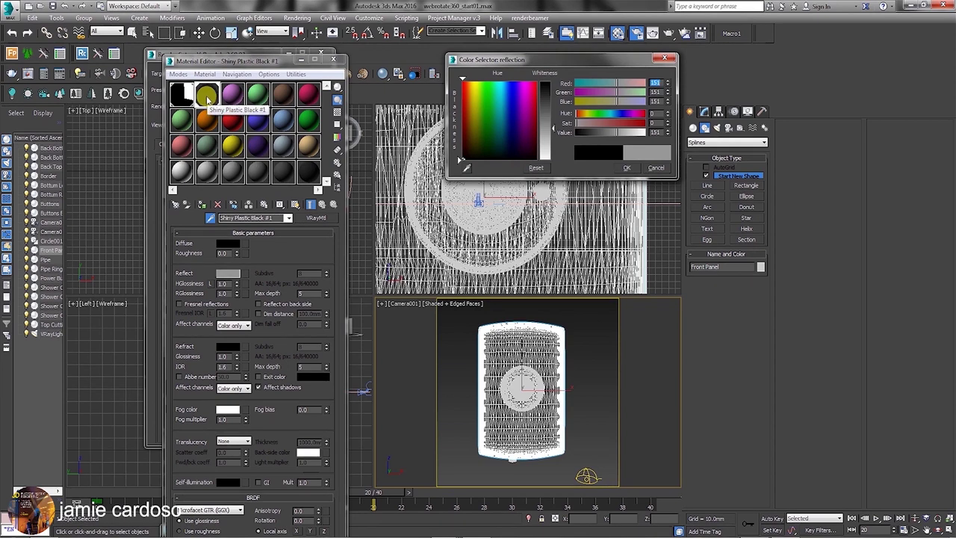
{"action": "double_click", "coordinate": [206, 95]}
{"action": "left_click_drag", "start_coordinate": [241, 38], "coordinate": [188, 37]}
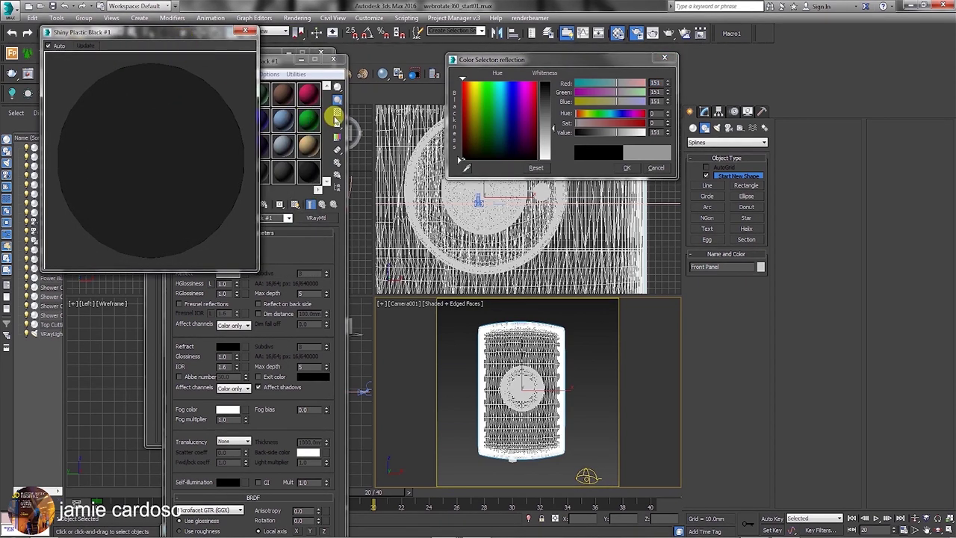
Show a checkered background in the preview and set the reflect colour to near-black value 7.
{"action": "left_click", "coordinate": [337, 112]}
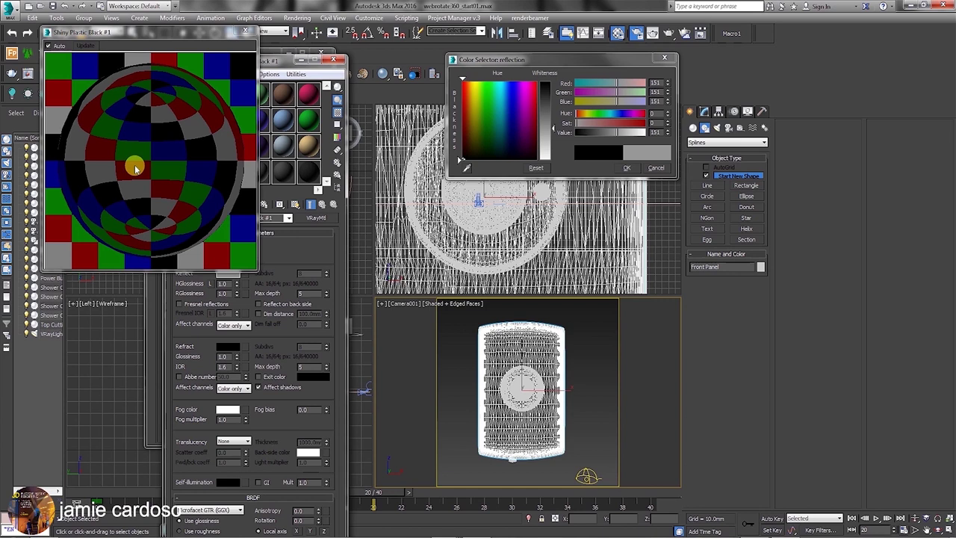
{"action": "left_click_drag", "start_coordinate": [544, 133], "coordinate": [555, 84]}
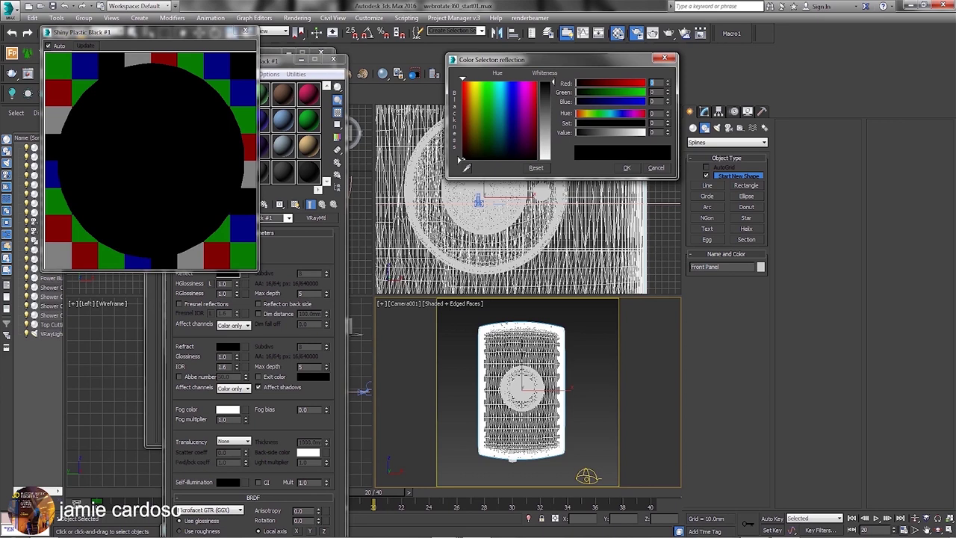
{"action": "left_click_drag", "start_coordinate": [555, 84], "coordinate": [554, 103]}
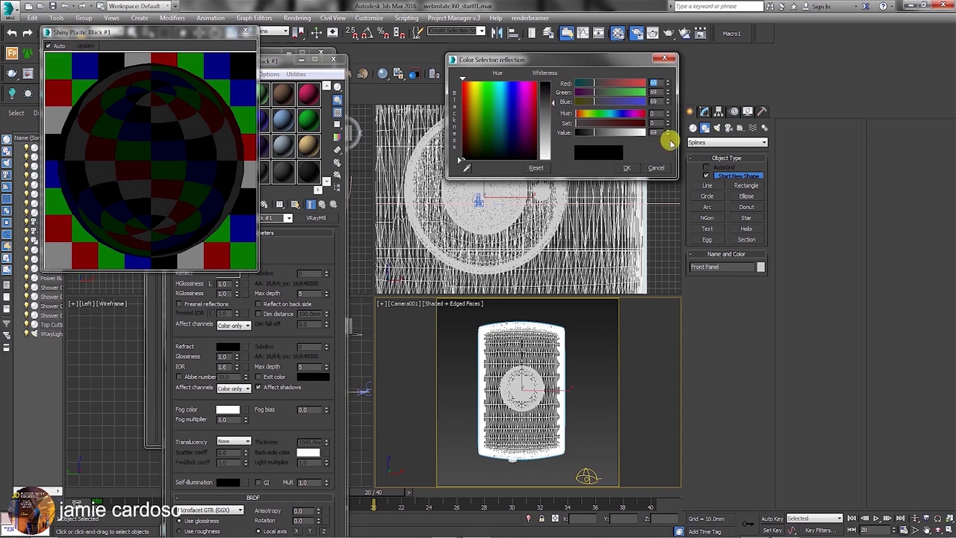
{"action": "left_click", "coordinate": [595, 134]}
{"action": "left_click_drag", "start_coordinate": [595, 134], "coordinate": [578, 135]}
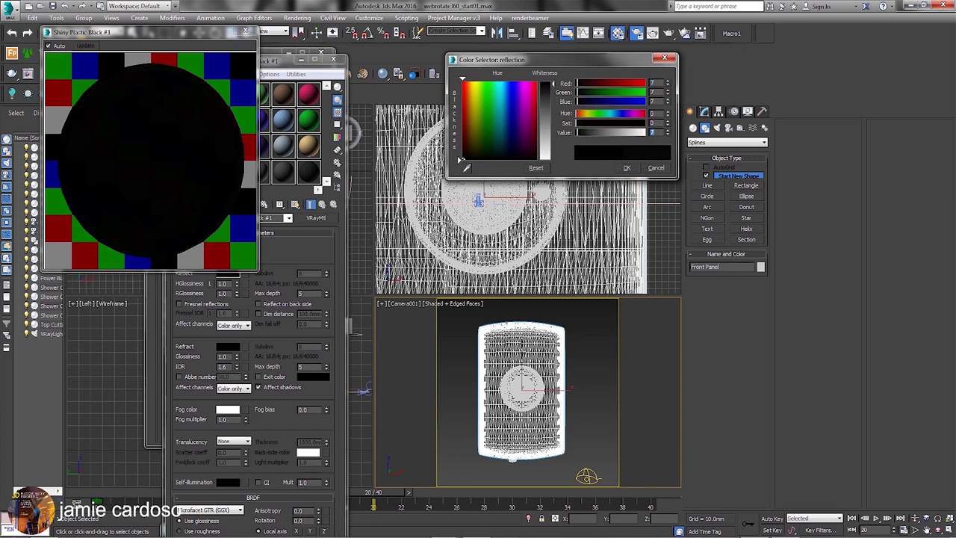
{"action": "left_click", "coordinate": [627, 167]}
{"action": "left_click", "coordinate": [292, 65]}
{"action": "left_click_drag", "start_coordinate": [292, 66], "coordinate": [447, 56]}
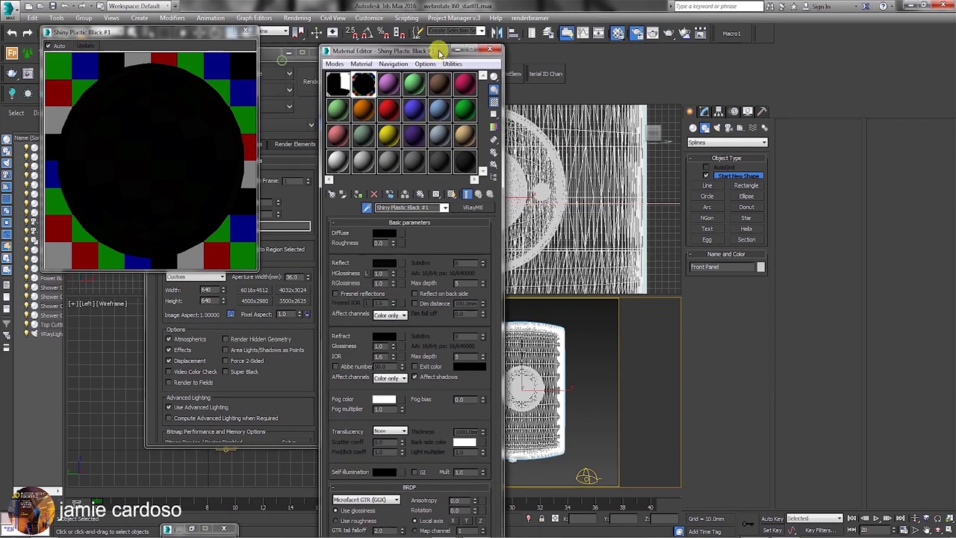
Set the plastic's highlight glossiness to 0.82.
{"action": "left_click", "coordinate": [394, 278]}
{"action": "left_click_drag", "start_coordinate": [393, 278], "coordinate": [396, 286]}
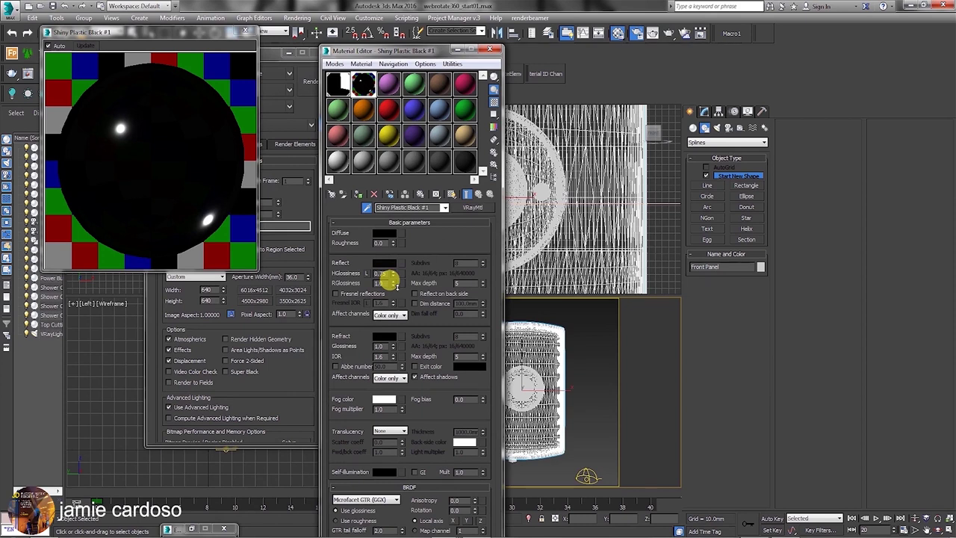
{"action": "left_click_drag", "start_coordinate": [396, 281], "coordinate": [394, 277]}
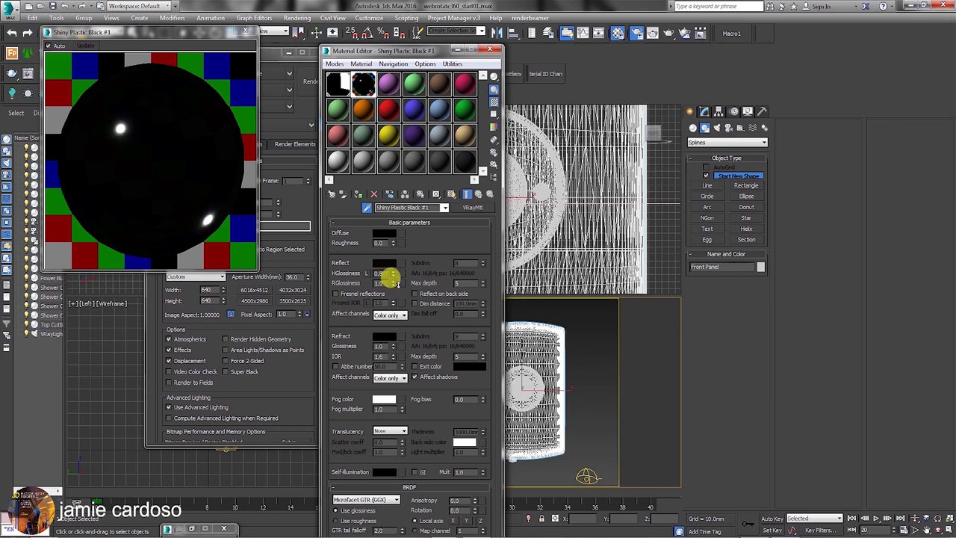
{"action": "double_click", "coordinate": [379, 274]}
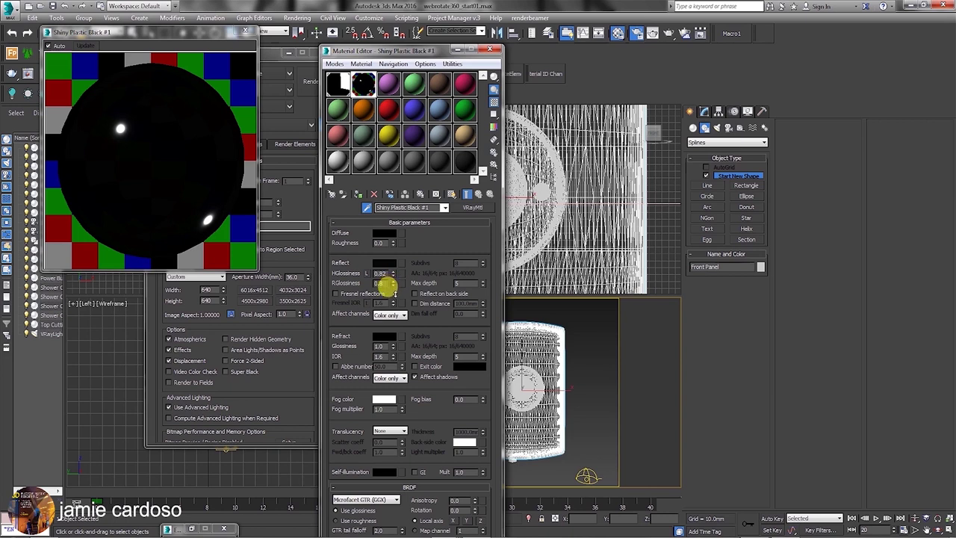
{"action": "key", "text": "Return"}
{"action": "left_click", "coordinate": [384, 263]}
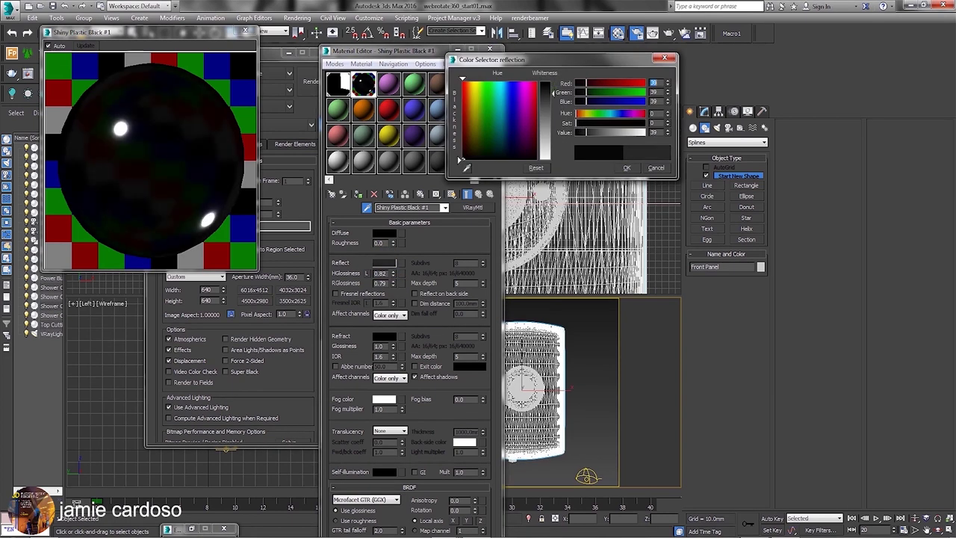
{"action": "left_click", "coordinate": [627, 168]}
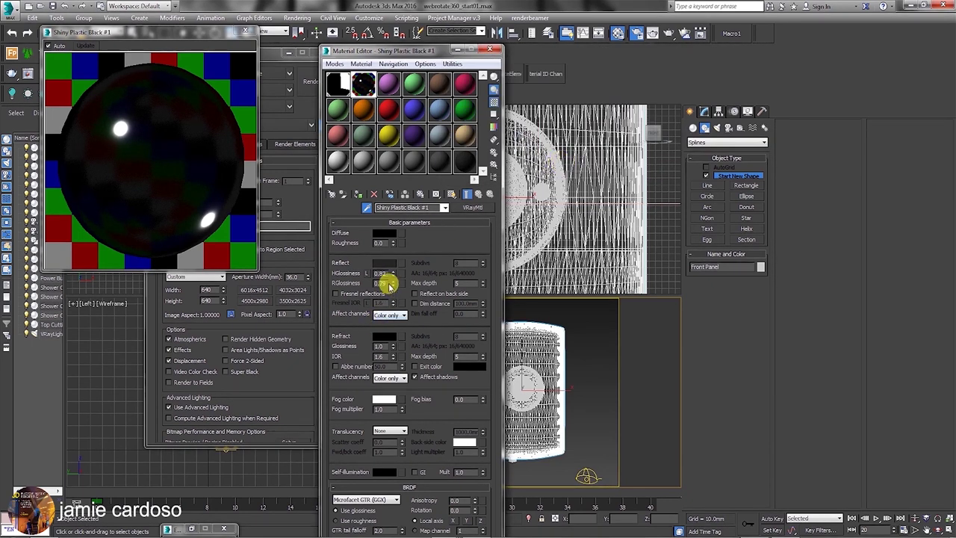
Set reflection glossiness to 0.95, darken the reflect colour to 18, and render Camera001.
{"action": "left_click_drag", "start_coordinate": [392, 286], "coordinate": [388, 239]}
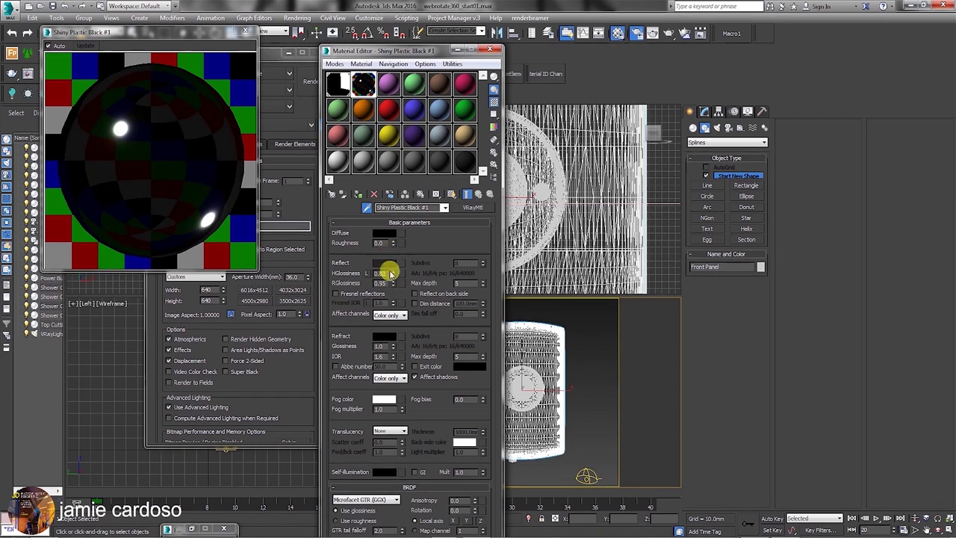
{"action": "left_click", "coordinate": [385, 263]}
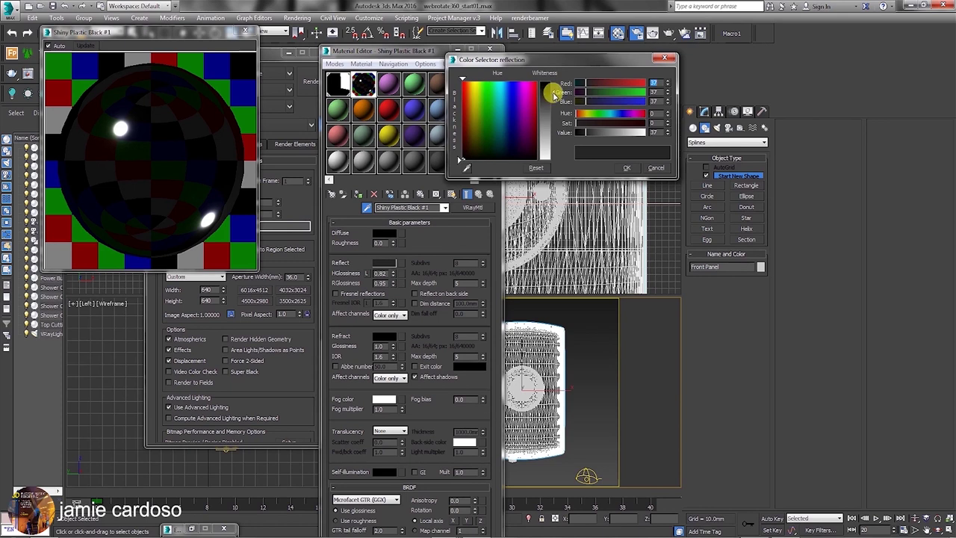
{"action": "left_click_drag", "start_coordinate": [551, 91], "coordinate": [552, 99]}
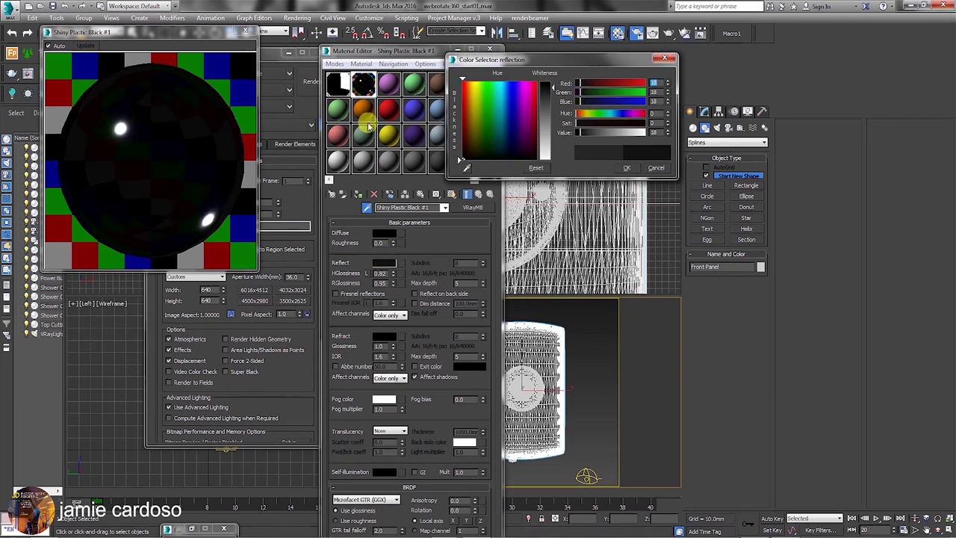
{"action": "left_click_drag", "start_coordinate": [487, 67], "coordinate": [507, 79]}
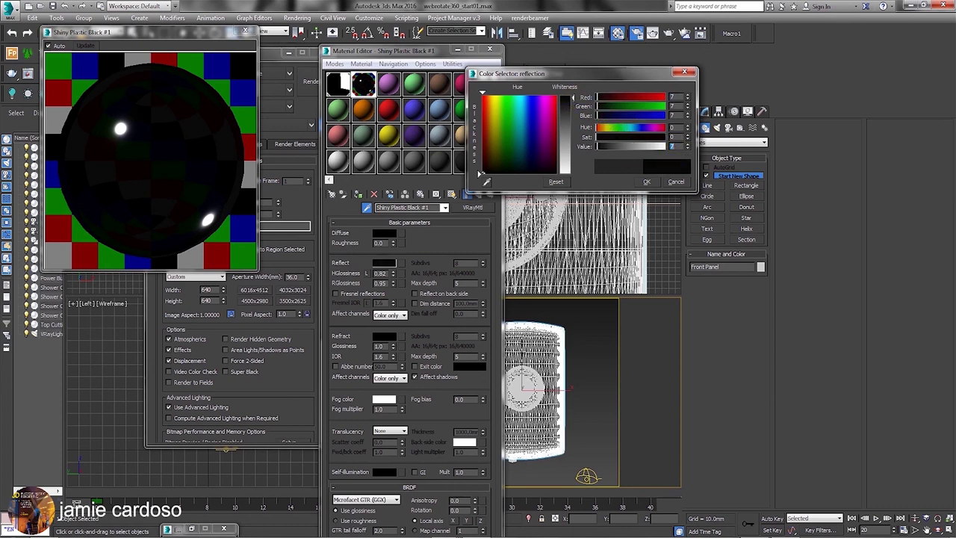
{"action": "left_click", "coordinate": [647, 182]}
{"action": "left_click", "coordinate": [653, 34]}
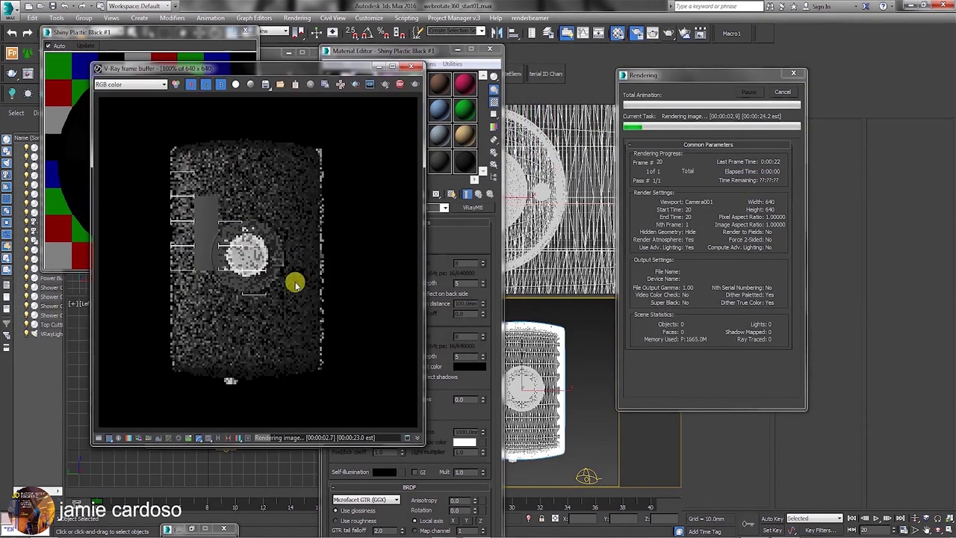
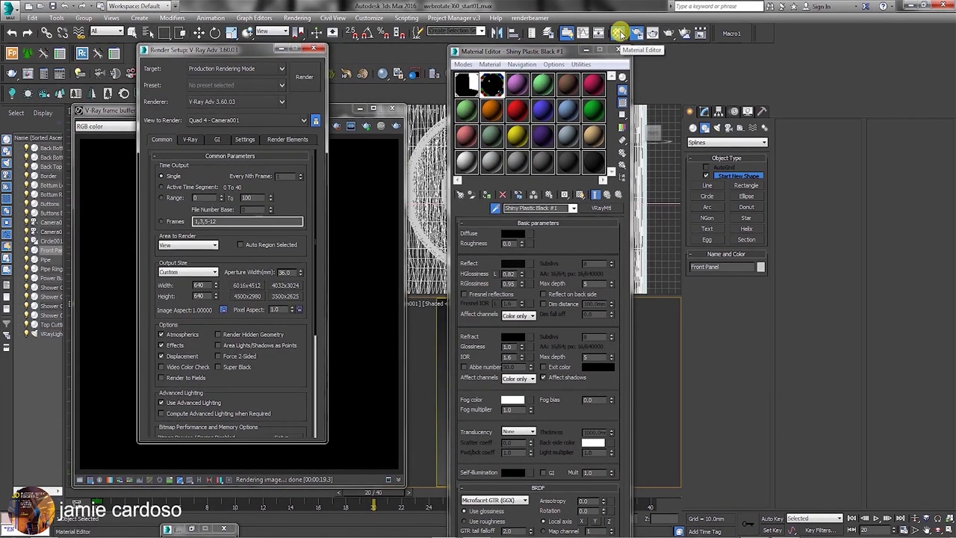
Enable the V-Ray reflection/refraction environment and assign it a copy of the studio VRayHDRI map.
{"action": "left_click_drag", "start_coordinate": [251, 52], "coordinate": [414, 30]}
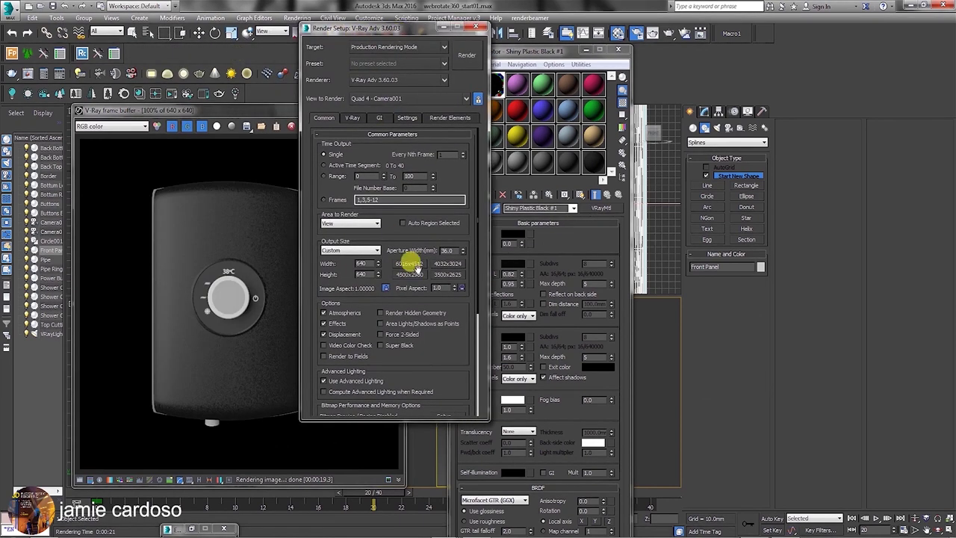
{"action": "left_click", "coordinate": [352, 118]}
{"action": "scroll", "coordinate": [381, 382], "scroll_direction": "down", "scroll_amount": 15}
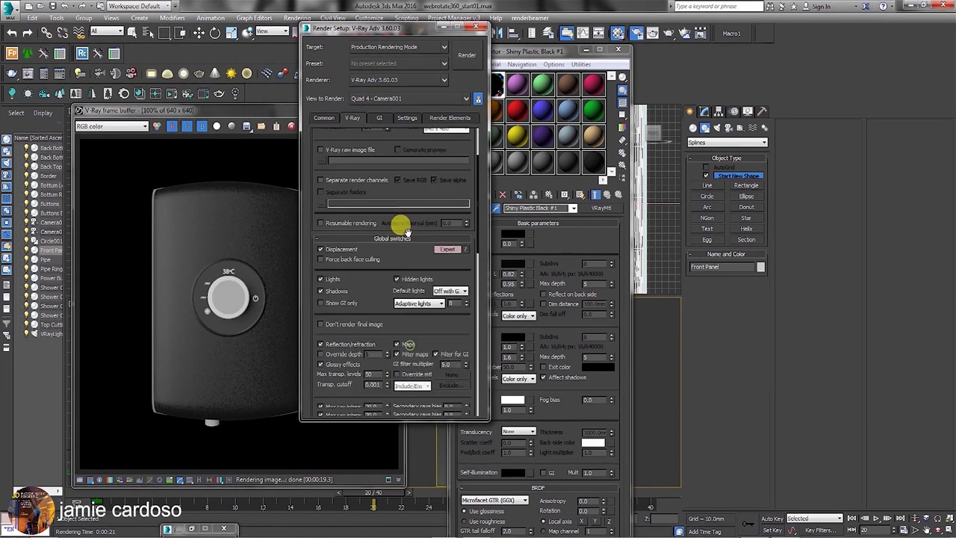
{"action": "left_click", "coordinate": [320, 323]}
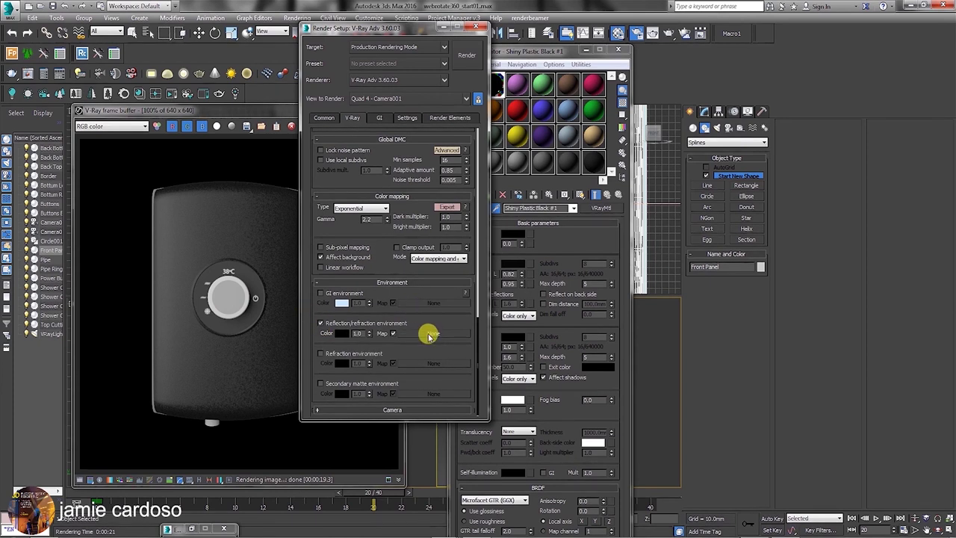
{"action": "left_click_drag", "start_coordinate": [416, 30], "coordinate": [347, 23]}
{"action": "left_click", "coordinate": [466, 88]}
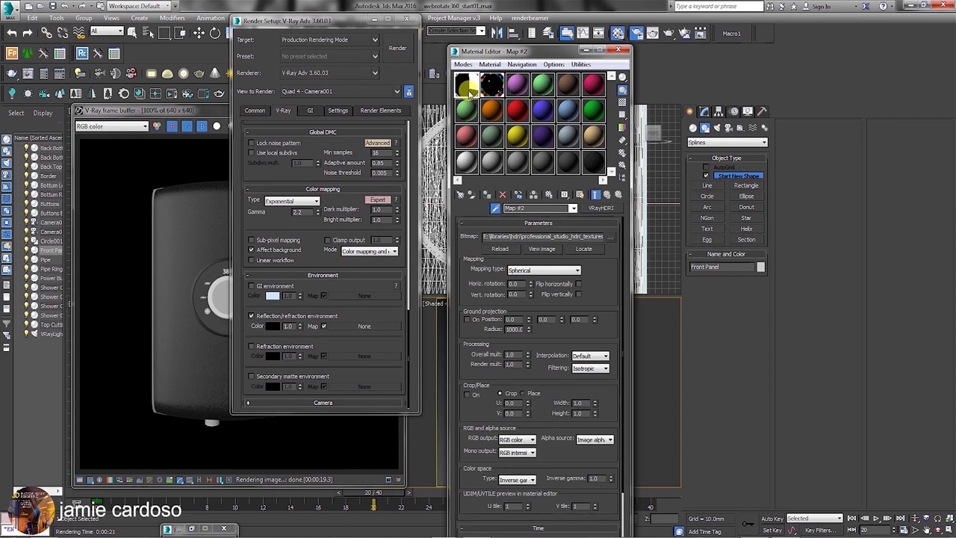
{"action": "left_click_drag", "start_coordinate": [465, 88], "coordinate": [360, 334]}
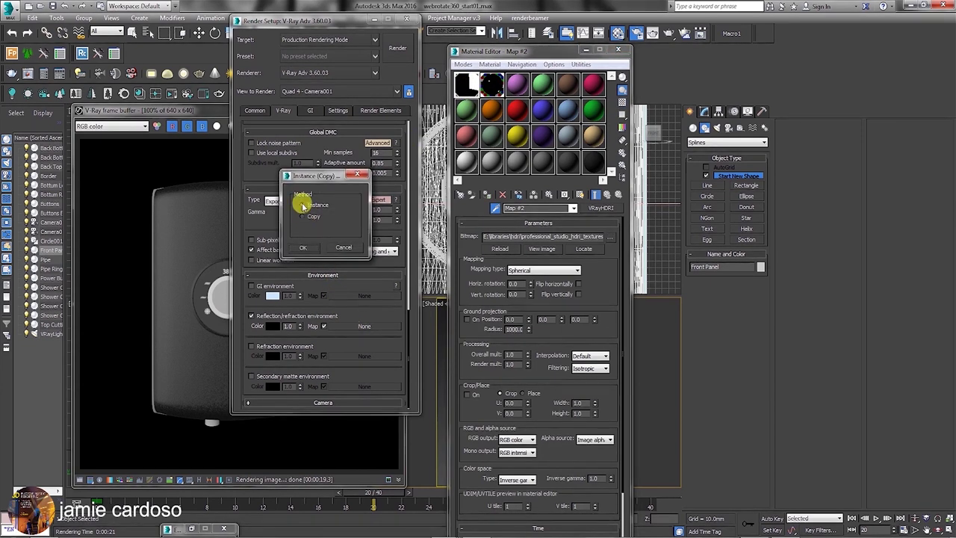
{"action": "left_click", "coordinate": [311, 252]}
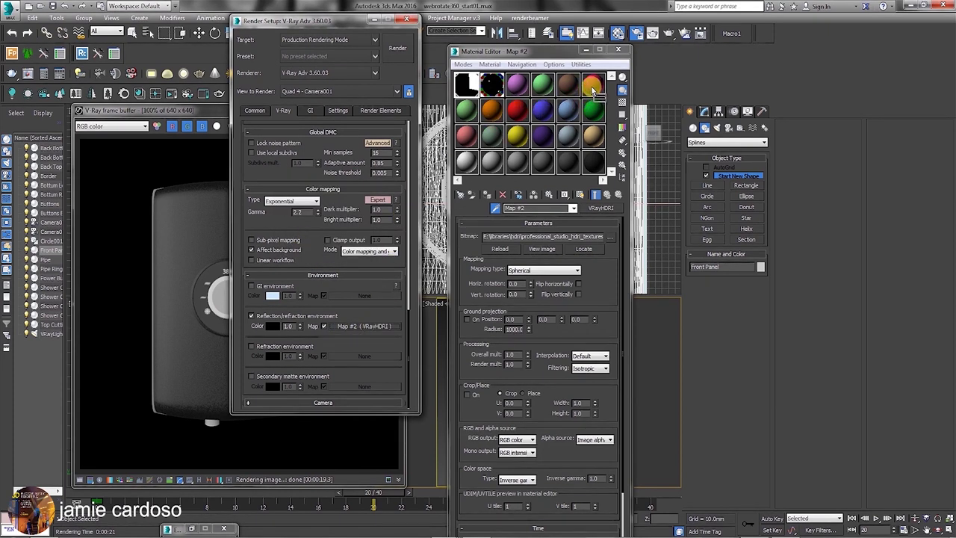
Copy the reflection map into the top-right slot, name it 'Reflection', and start a test render.
{"action": "left_click_drag", "start_coordinate": [594, 89], "coordinate": [594, 89]}
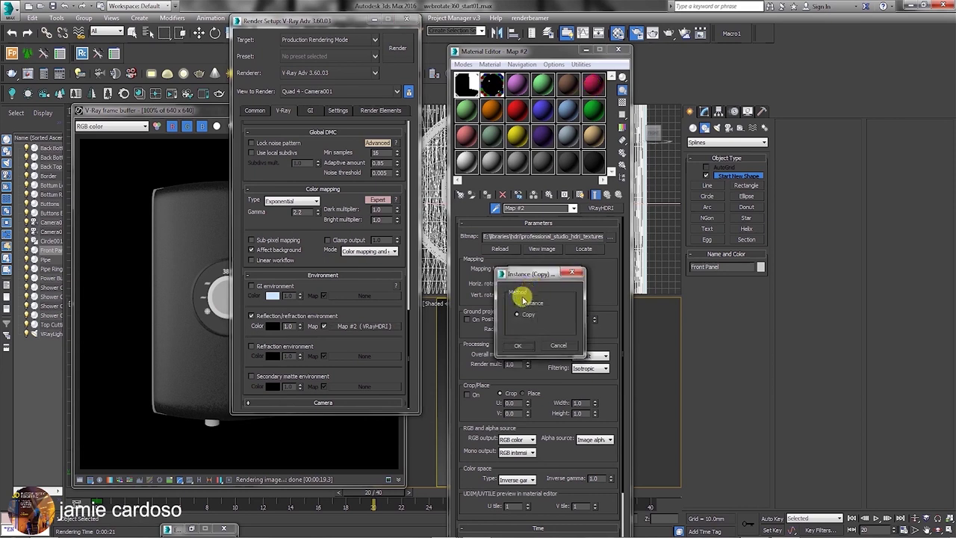
{"action": "left_click", "coordinate": [520, 349]}
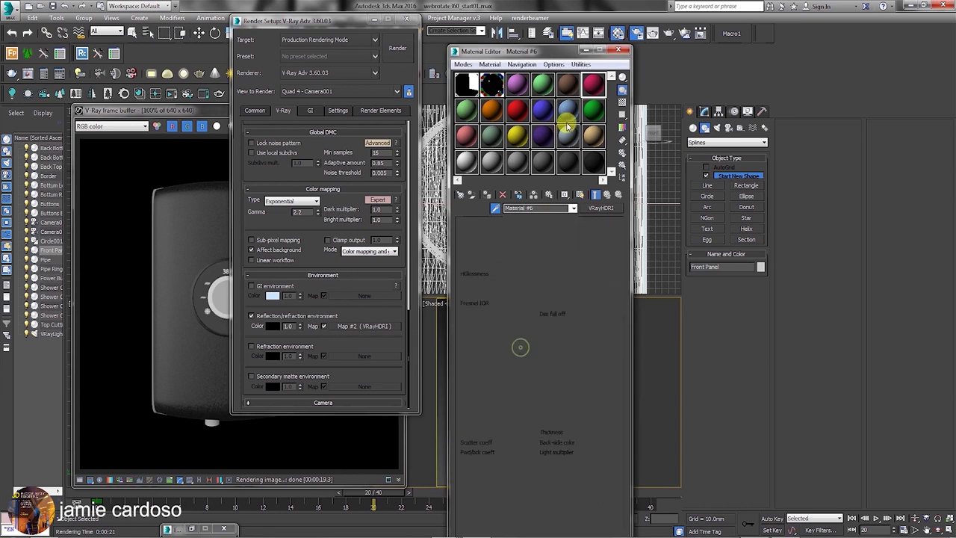
{"action": "left_click_drag", "start_coordinate": [358, 328], "coordinate": [541, 142]}
{"action": "left_click", "coordinate": [534, 208]}
{"action": "type", "text": "Reflection"}
{"action": "key", "text": "Return"}
{"action": "scroll", "coordinate": [553, 305], "scroll_direction": "down", "scroll_amount": 1}
{"action": "scroll", "coordinate": [553, 305], "scroll_direction": "down", "scroll_amount": 1}
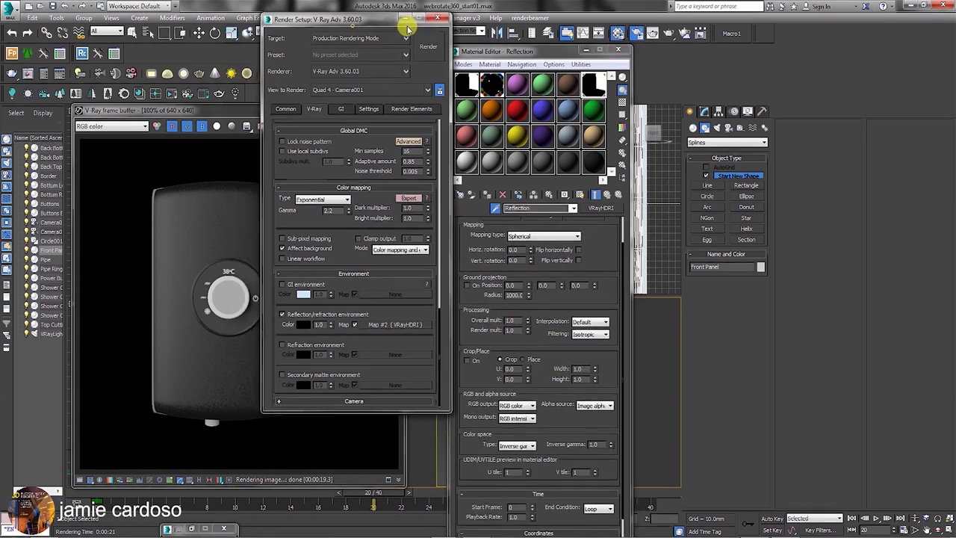
{"action": "key", "text": "shift+q"}
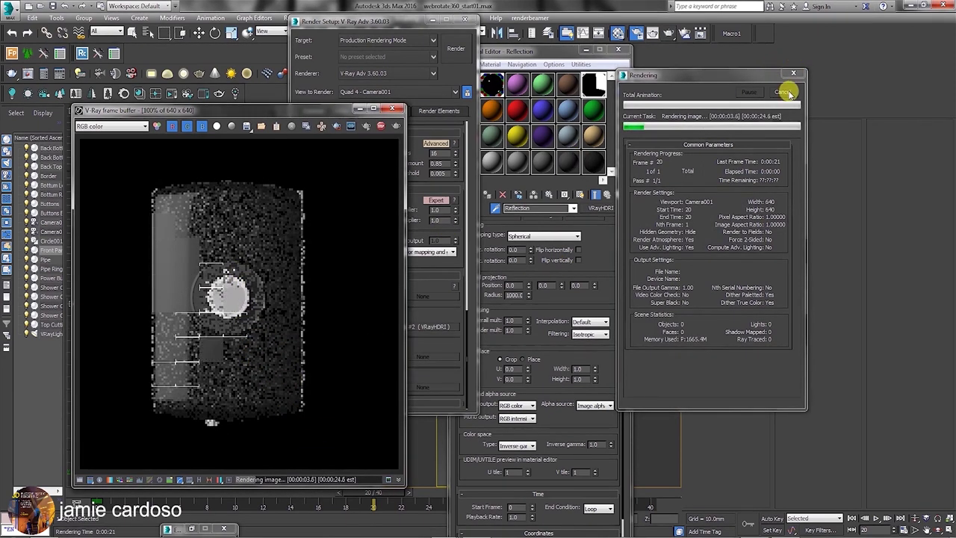
Set the Reflection HDRI multiplier to 2, re-render, and enlarge the frame buffer to show color corrections.
{"action": "left_click_drag", "start_coordinate": [578, 55], "coordinate": [635, 41]}
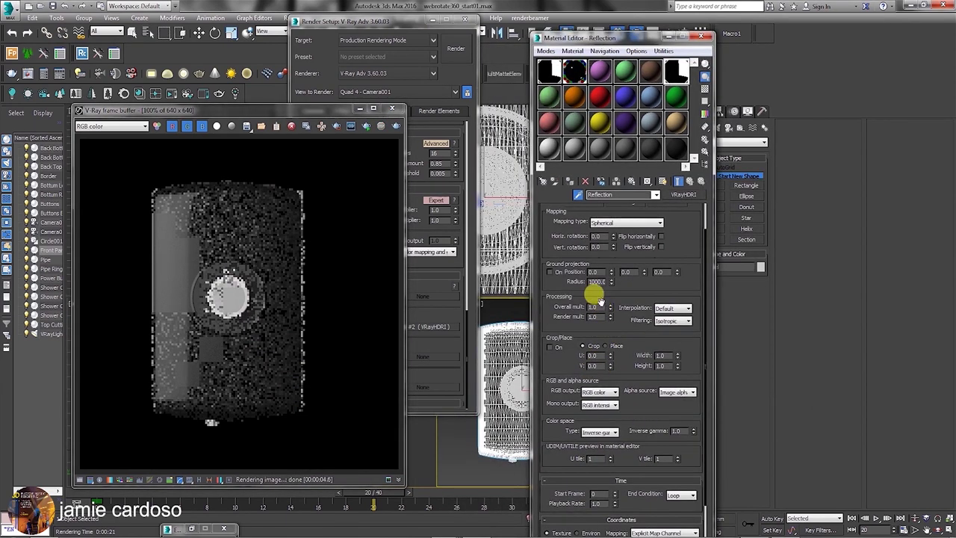
{"action": "type", "text": "2"}
{"action": "key", "text": "Tab"}
{"action": "type", "text": "2"}
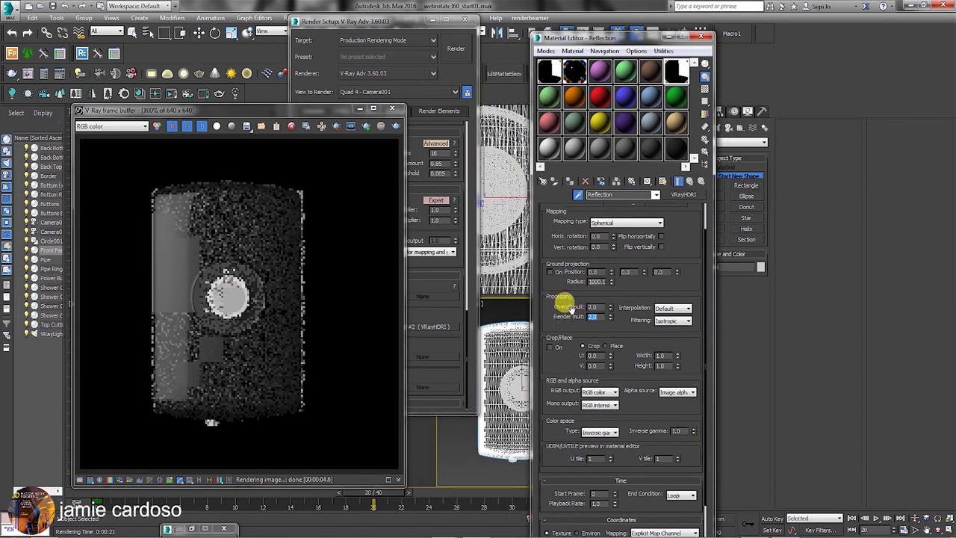
{"action": "left_click", "coordinate": [668, 34]}
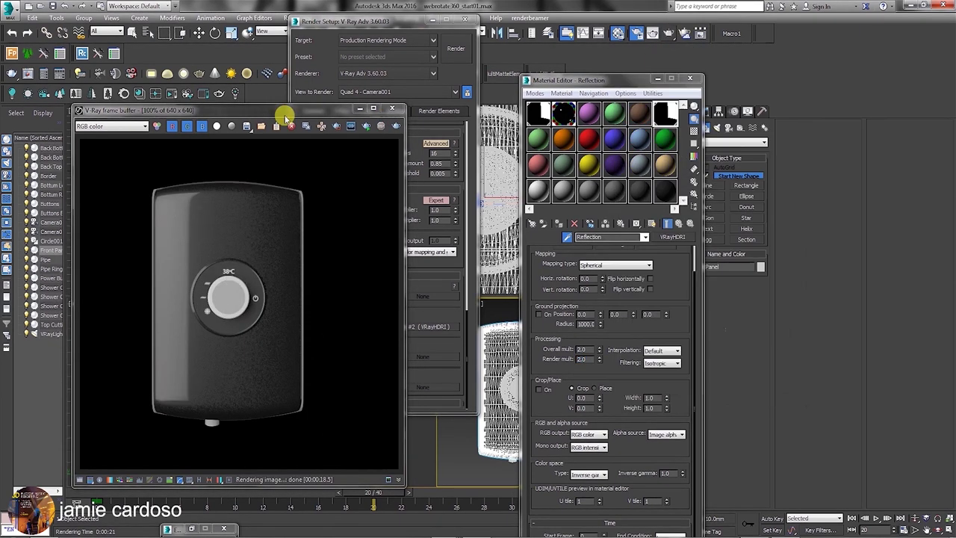
{"action": "left_click_drag", "start_coordinate": [285, 116], "coordinate": [293, 50]}
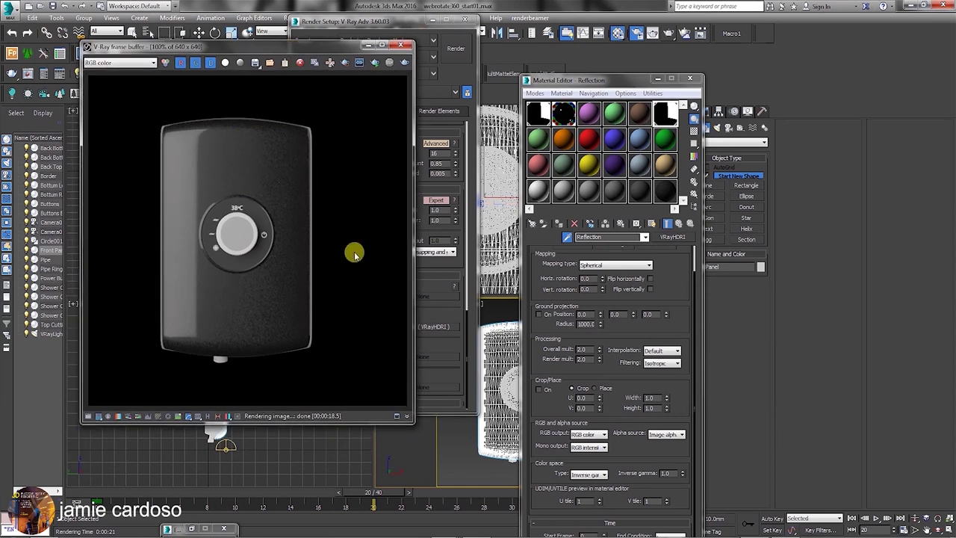
{"action": "left_click_drag", "start_coordinate": [404, 421], "coordinate": [419, 452]}
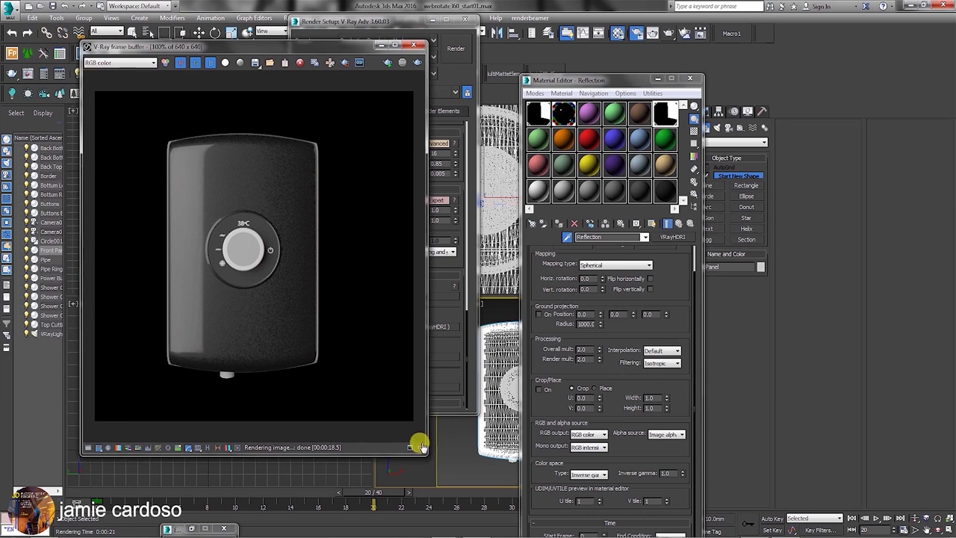
{"action": "left_click", "coordinate": [87, 448]}
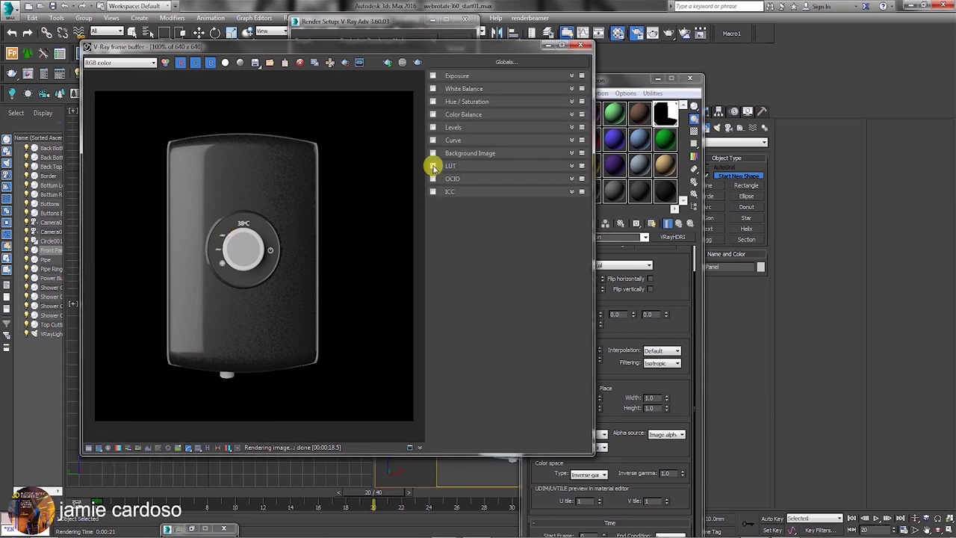
Expand LUT correction and load the 3DCollective_SoftLight_03Hard.cube file.
{"action": "left_click", "coordinate": [571, 166]}
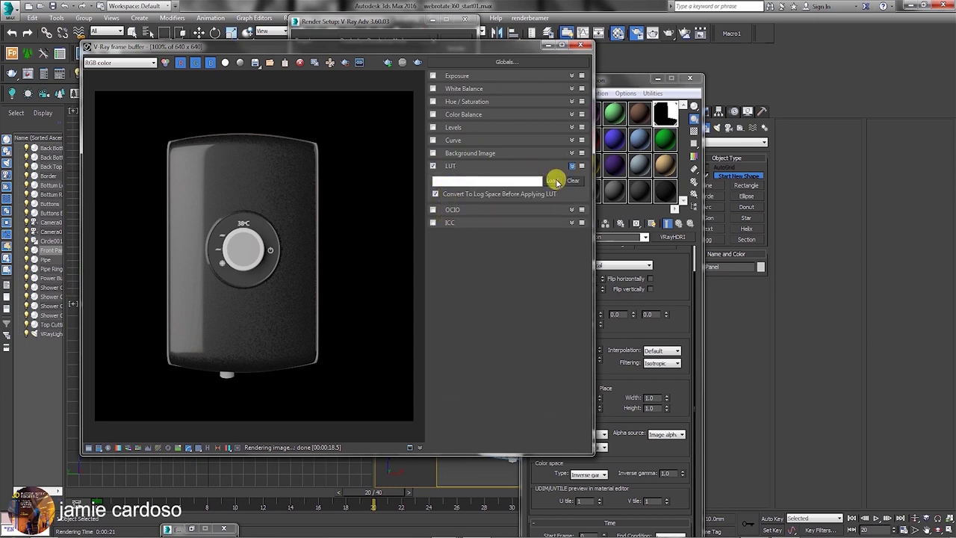
{"action": "left_click", "coordinate": [556, 181]}
{"action": "left_click", "coordinate": [249, 390]}
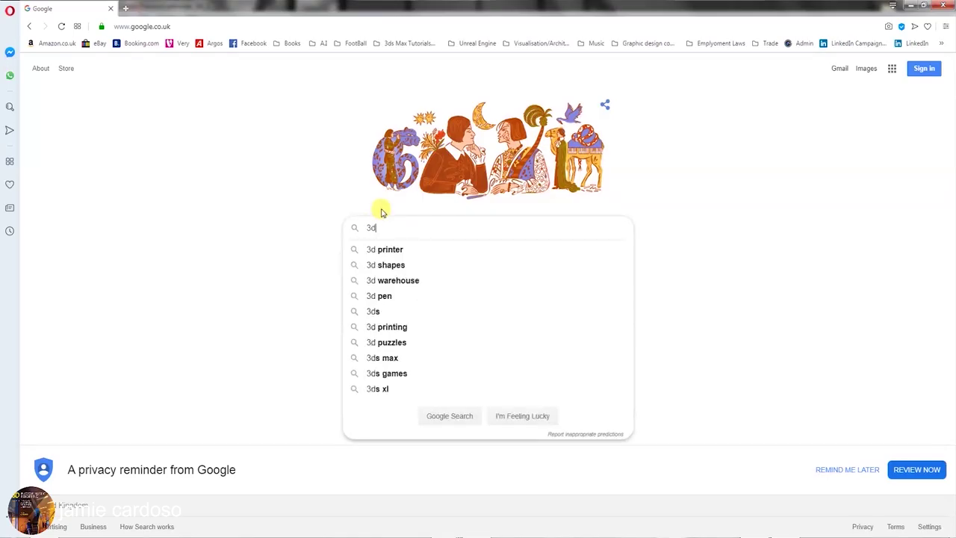
Search the web for '3d collective' and open the 3D Collective website.
{"action": "type", "text": "collective"}
{"action": "left_click", "coordinate": [406, 247]}
{"action": "left_click", "coordinate": [163, 238]}
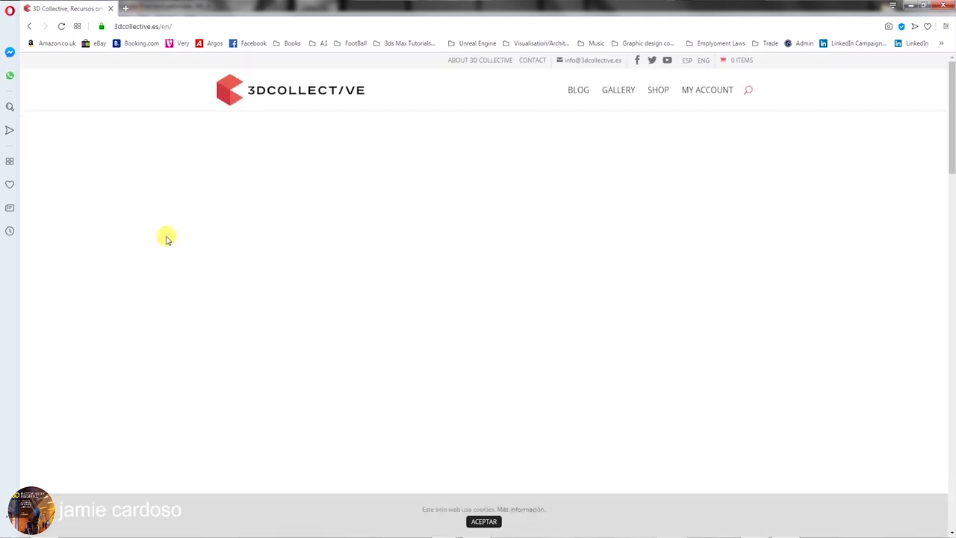
Search the site for 'lut' and open Free LUTs for Lineal Renders under the FREE category.
{"action": "left_click", "coordinate": [748, 90]}
{"action": "type", "text": "lut"}
{"action": "key", "text": "Return"}
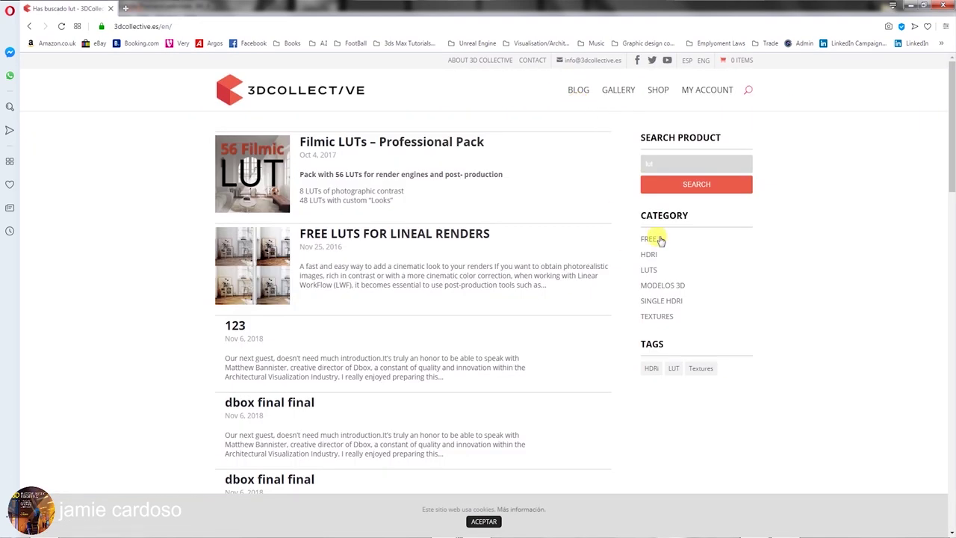
{"action": "left_click", "coordinate": [658, 239]}
{"action": "left_click", "coordinate": [349, 306]}
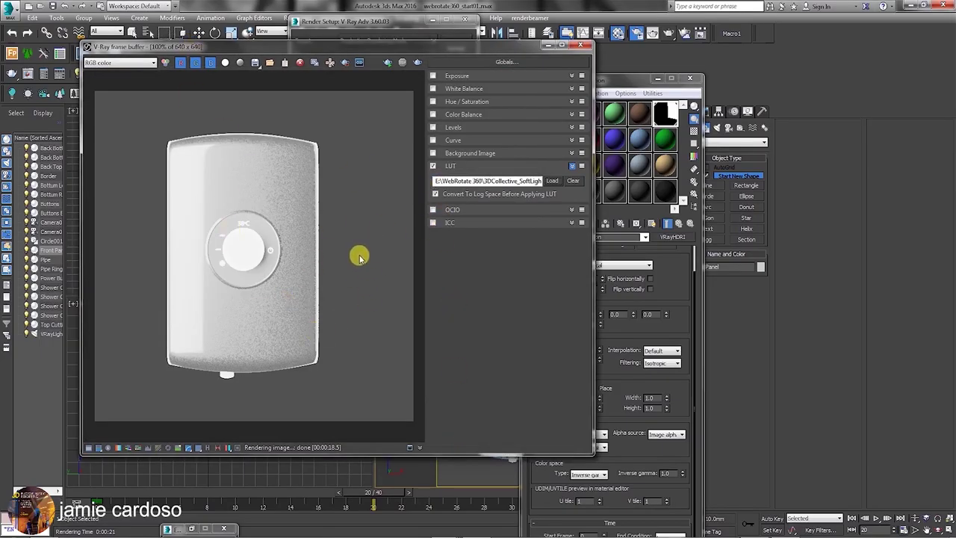
Turn off the LUT's log-space conversion and toggle the LUT off and on to compare.
{"action": "left_click_drag", "start_coordinate": [369, 46], "coordinate": [357, 66]}
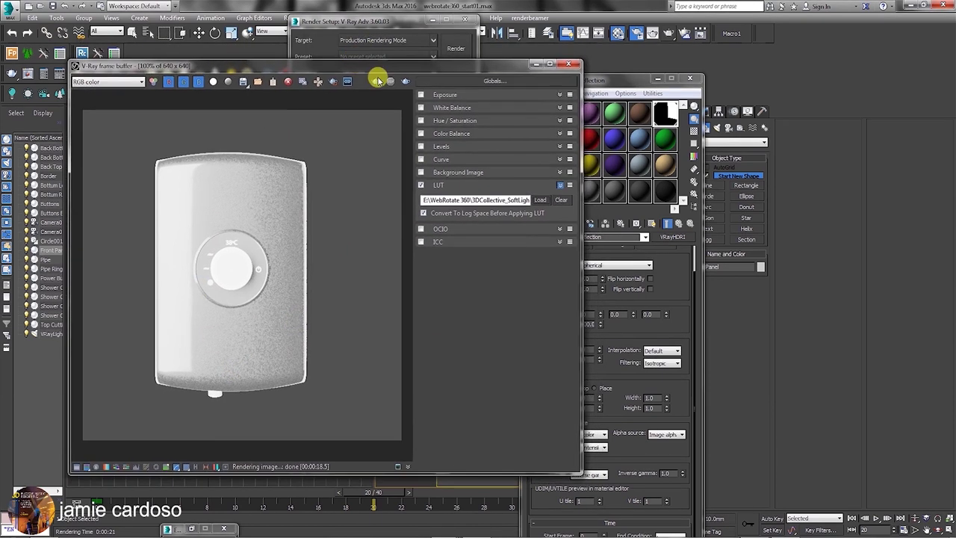
{"action": "left_click", "coordinate": [423, 213]}
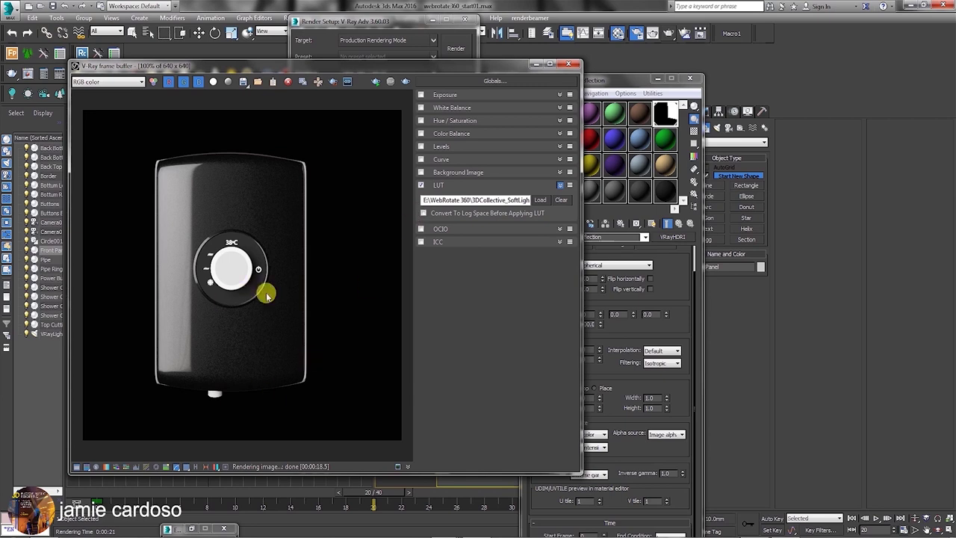
{"action": "left_click", "coordinate": [422, 185]}
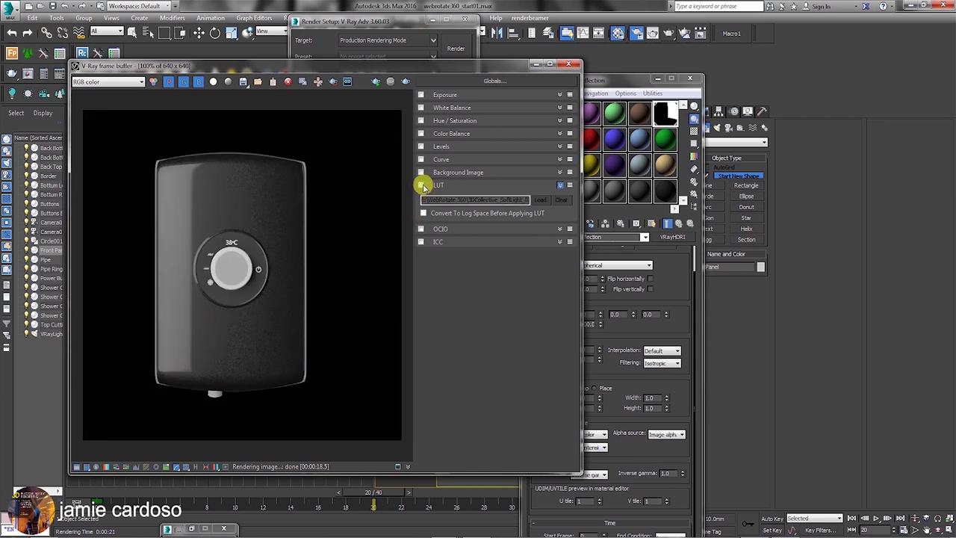
{"action": "left_click", "coordinate": [422, 185]}
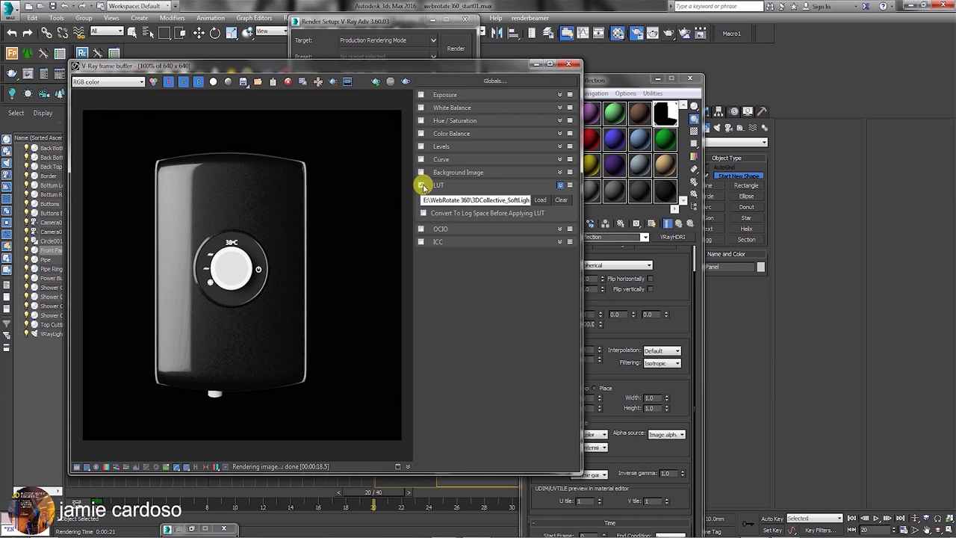
Set the Reflection HDRI's Render mult to 3.0 and re-render the scene.
{"action": "left_click_drag", "start_coordinate": [611, 84], "coordinate": [667, 60]}
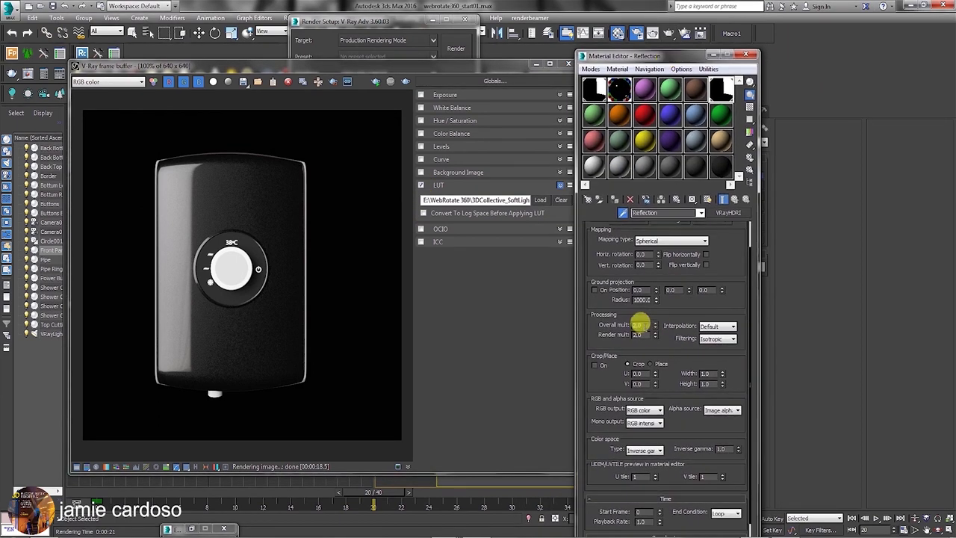
{"action": "left_click_drag", "start_coordinate": [624, 319], "coordinate": [590, 323]}
{"action": "key", "text": "BackSpace"}
{"action": "type", "text": "3"}
{"action": "key", "text": "Return"}
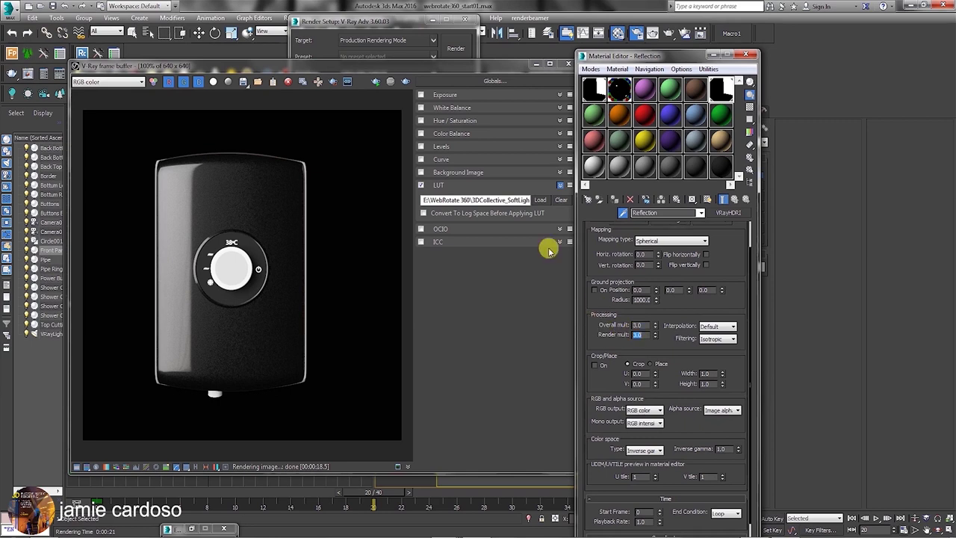
{"action": "left_click", "coordinate": [671, 32]}
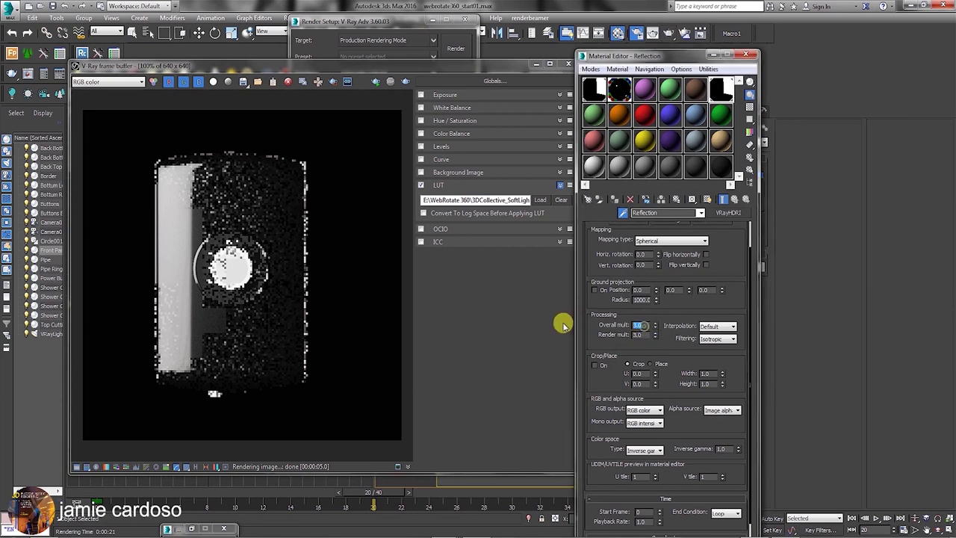
Enter 2 for the multiplier, start a test render from Render Setup, then cancel and close it.
{"action": "type", "text": "2"}
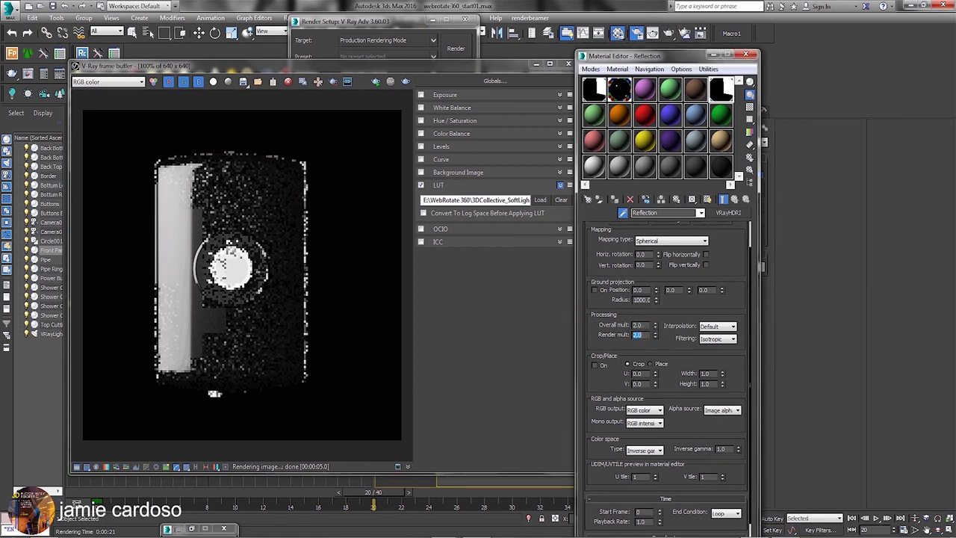
{"action": "left_click_drag", "start_coordinate": [415, 23], "coordinate": [441, 26]}
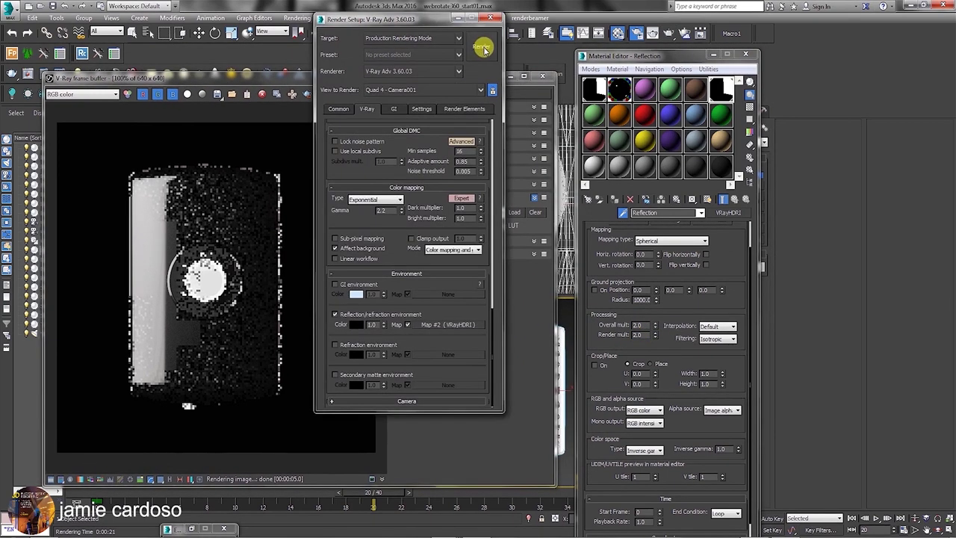
{"action": "left_click", "coordinate": [483, 48]}
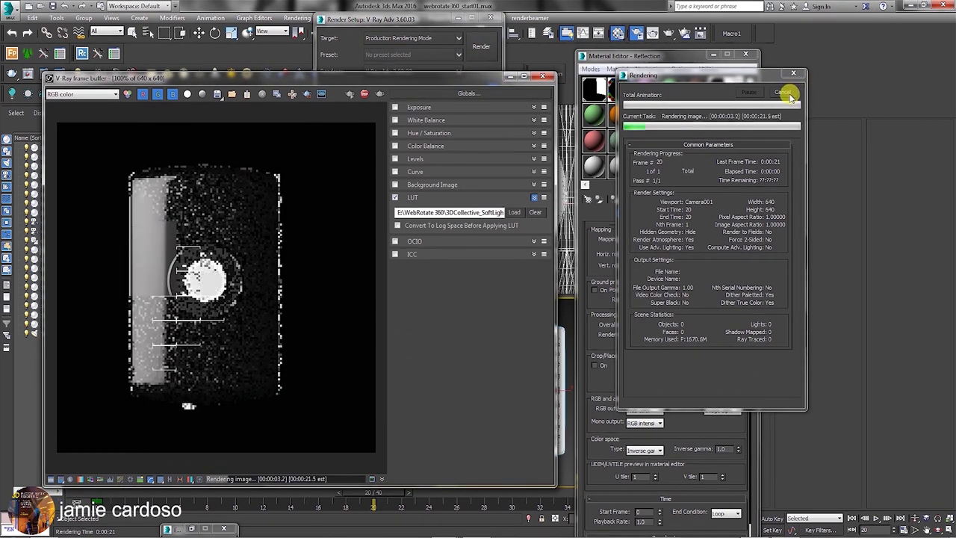
{"action": "left_click", "coordinate": [784, 93]}
{"action": "left_click", "coordinate": [542, 77]}
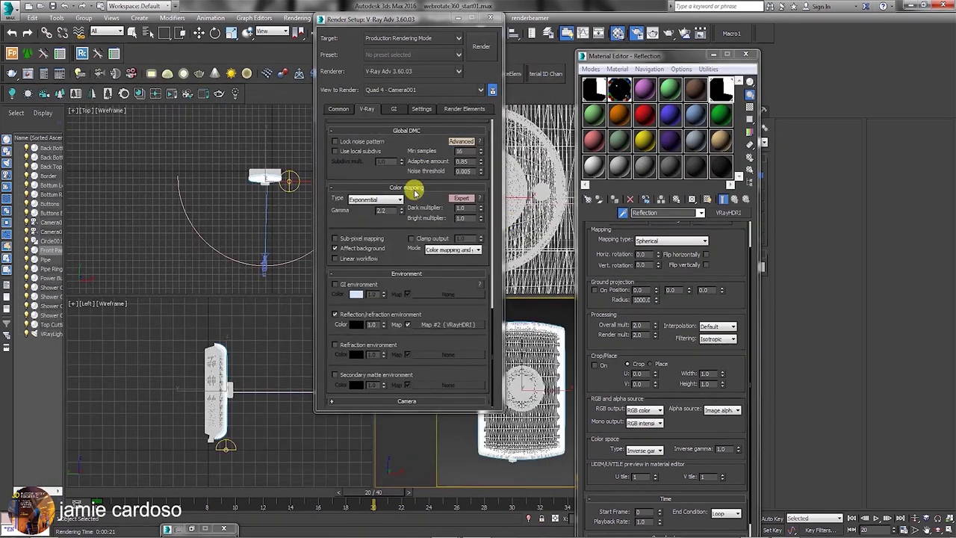
Move the animation to frame 6 and render the camera view twice.
{"action": "left_click_drag", "start_coordinate": [391, 493], "coordinate": [207, 503]}
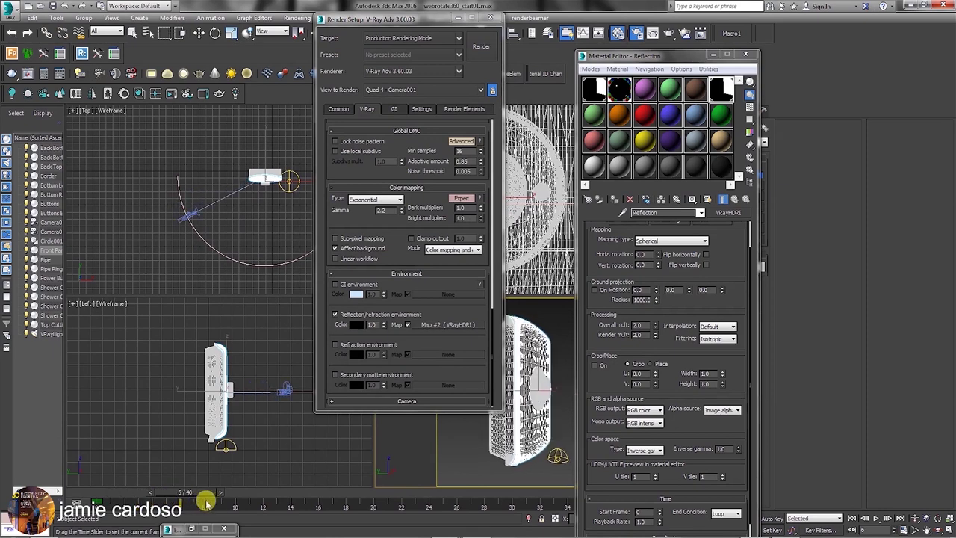
{"action": "left_click_drag", "start_coordinate": [429, 17], "coordinate": [198, 38]}
{"action": "left_click_drag", "start_coordinate": [620, 55], "coordinate": [732, 42]}
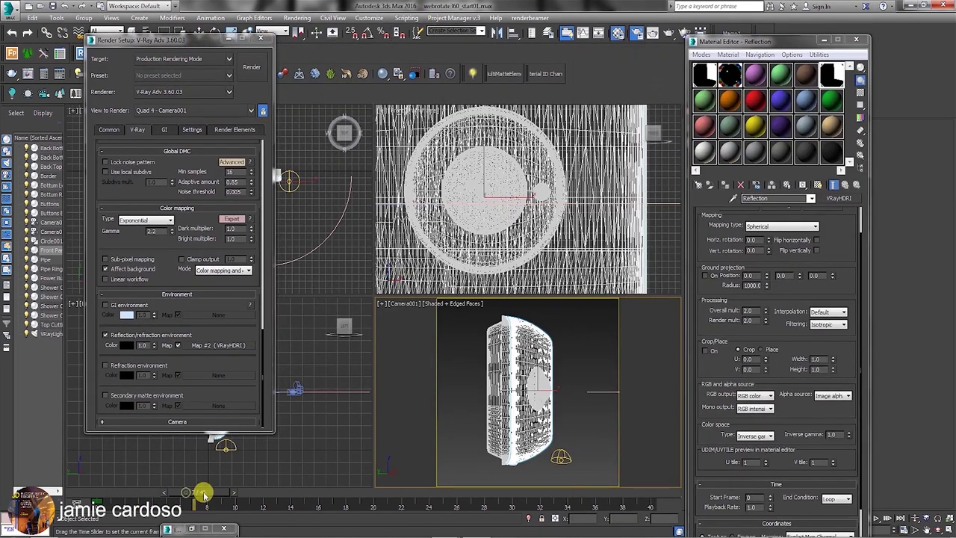
{"action": "left_click", "coordinate": [672, 34]}
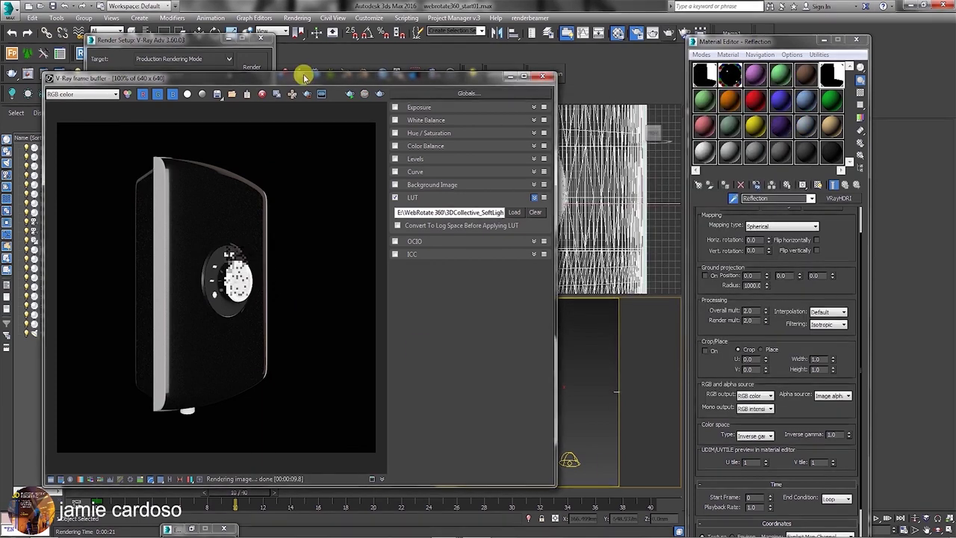
{"action": "left_click_drag", "start_coordinate": [305, 74], "coordinate": [321, 28]}
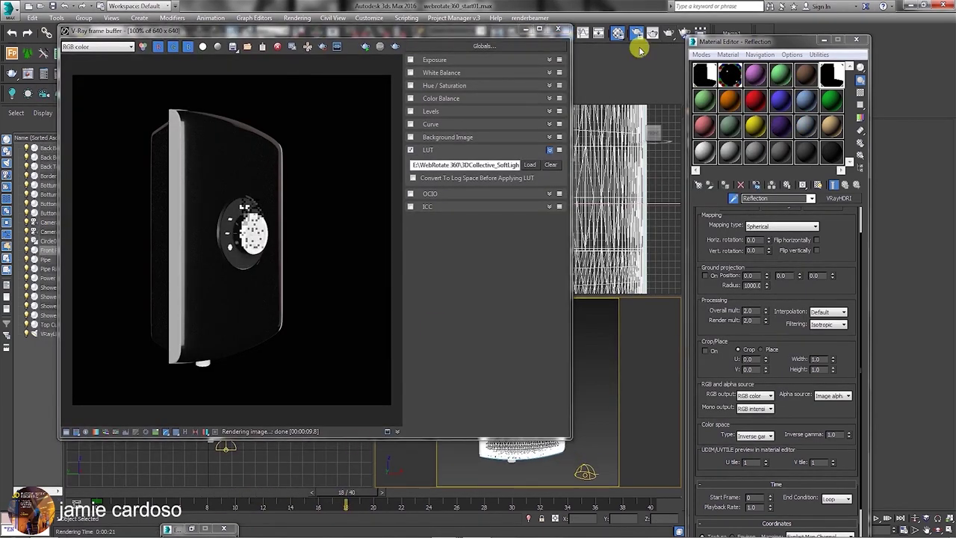
{"action": "left_click", "coordinate": [672, 34]}
Scrub to frame 27, render it, and rearrange the render result and settings windows.
{"action": "left_click_drag", "start_coordinate": [356, 495], "coordinate": [535, 503]}
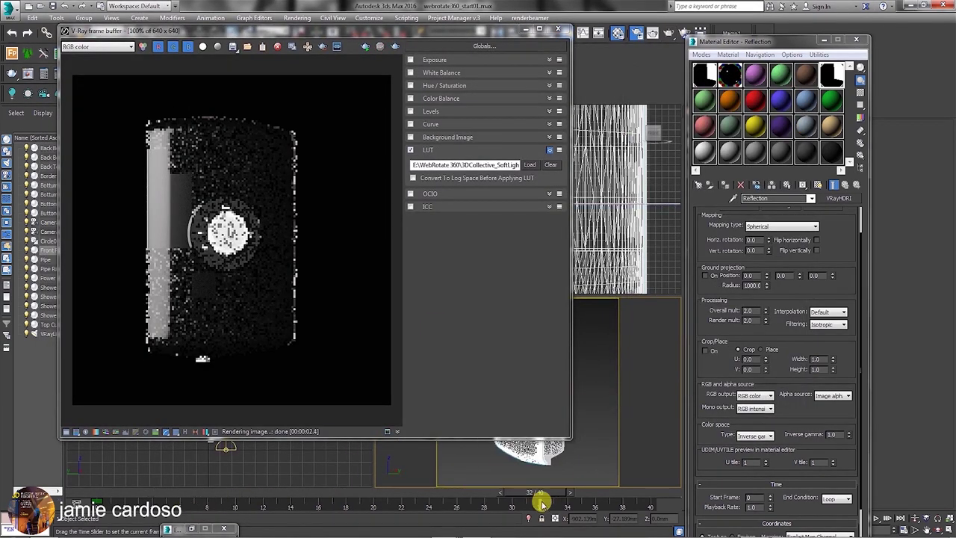
{"action": "key", "text": "shift+q"}
{"action": "left_click_drag", "start_coordinate": [438, 34], "coordinate": [380, 22]}
{"action": "left_click_drag", "start_coordinate": [226, 15], "coordinate": [266, 16]}
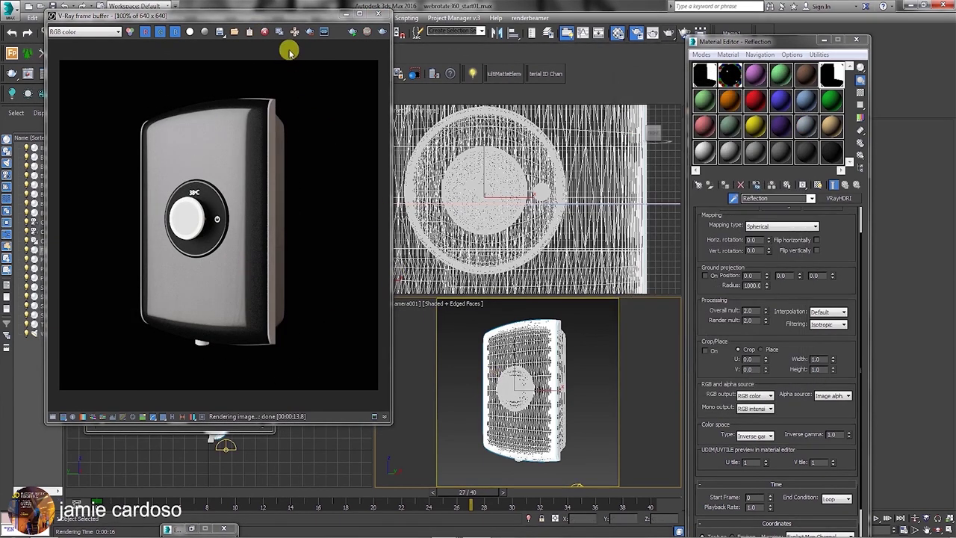
{"action": "left_click_drag", "start_coordinate": [293, 15], "coordinate": [280, 58]}
{"action": "left_click_drag", "start_coordinate": [190, 43], "coordinate": [256, 28]}
{"action": "left_click", "coordinate": [199, 33]}
Load the Stainless Steel scene material into the Material #3 slot.
{"action": "left_click", "coordinate": [508, 385]}
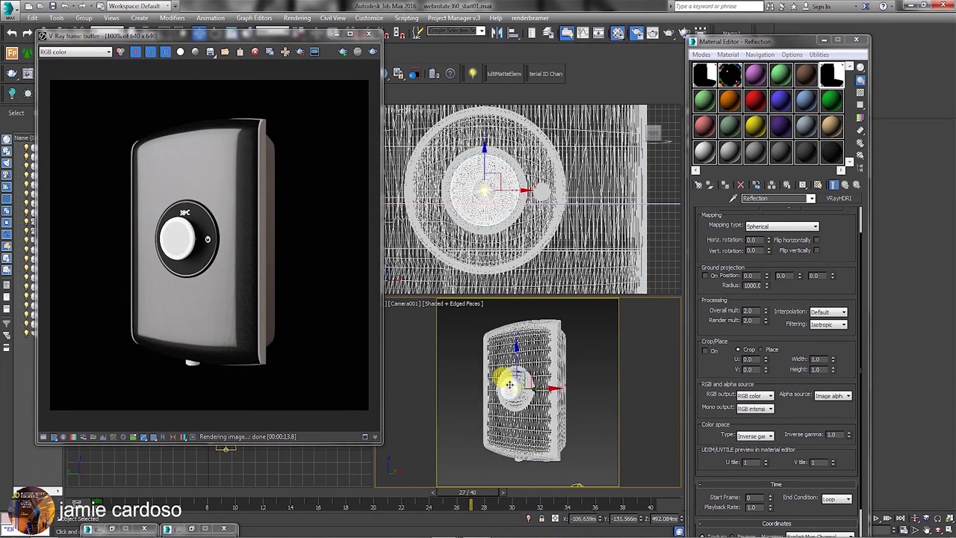
{"action": "left_click", "coordinate": [755, 76]}
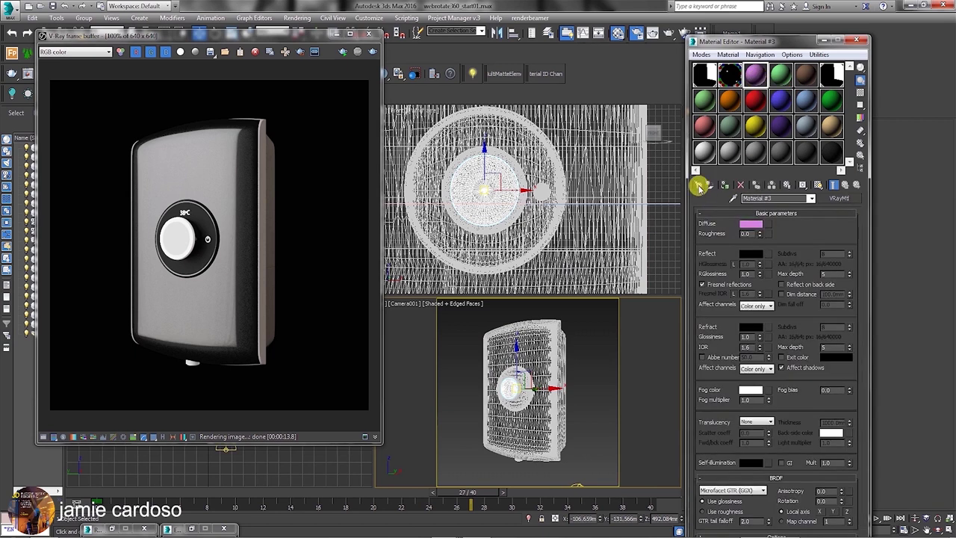
{"action": "left_click", "coordinate": [698, 187]}
{"action": "left_click", "coordinate": [391, 291]}
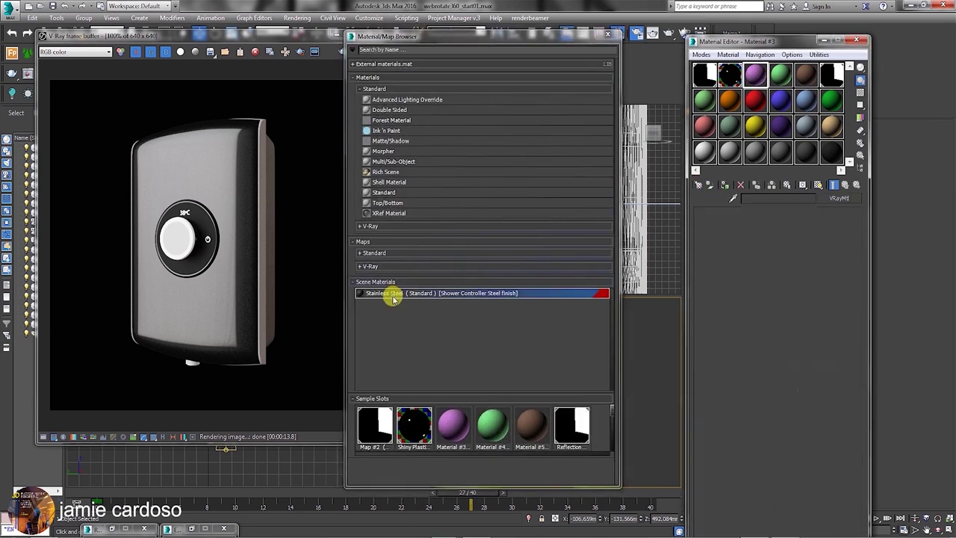
{"action": "double_click", "coordinate": [394, 299]}
{"action": "left_click", "coordinate": [607, 34]}
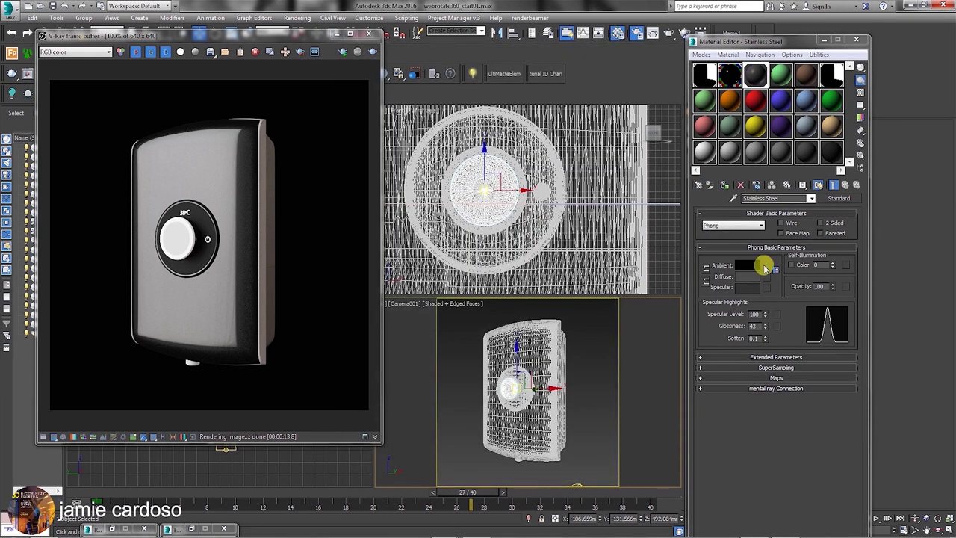
Convert Stainless Steel to a VRayMtl and run a test render, cancelling it partway.
{"action": "left_click", "coordinate": [839, 199]}
{"action": "double_click", "coordinate": [400, 350]}
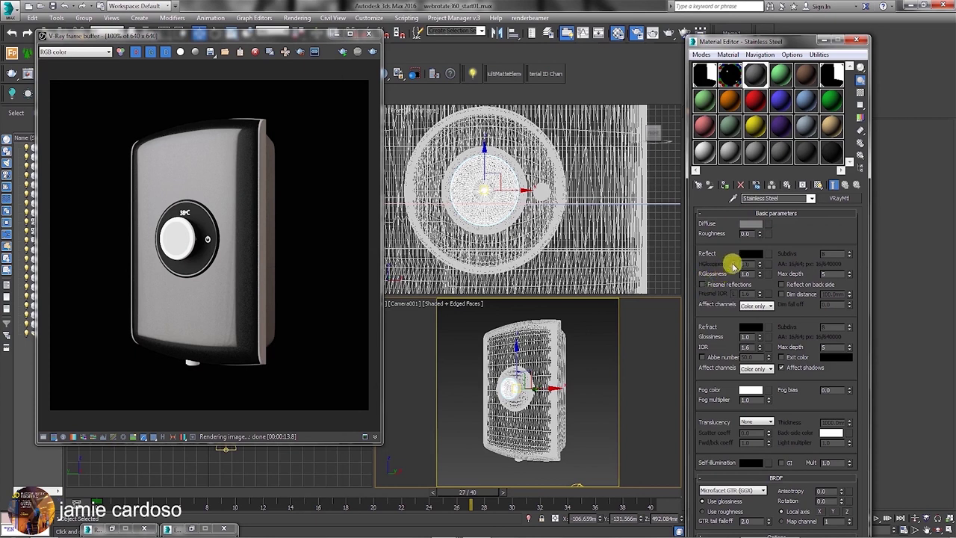
{"action": "left_click", "coordinate": [751, 254]}
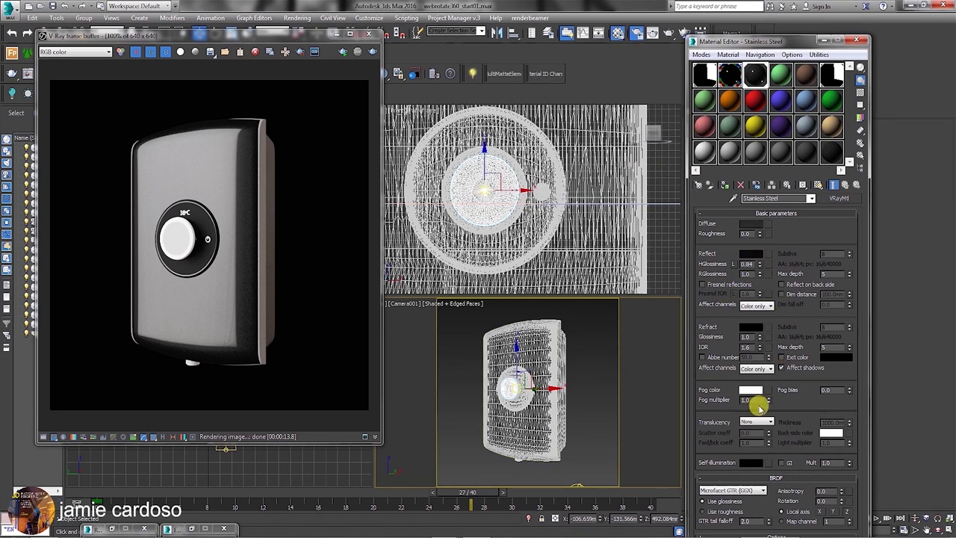
{"action": "left_click", "coordinate": [668, 32]}
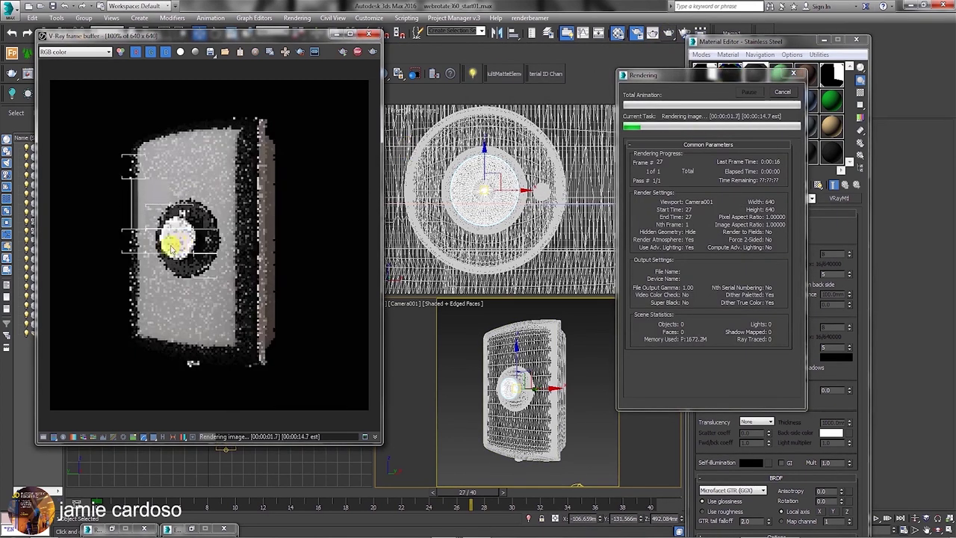
{"action": "scroll", "coordinate": [173, 241], "scroll_direction": "up", "scroll_amount": 1}
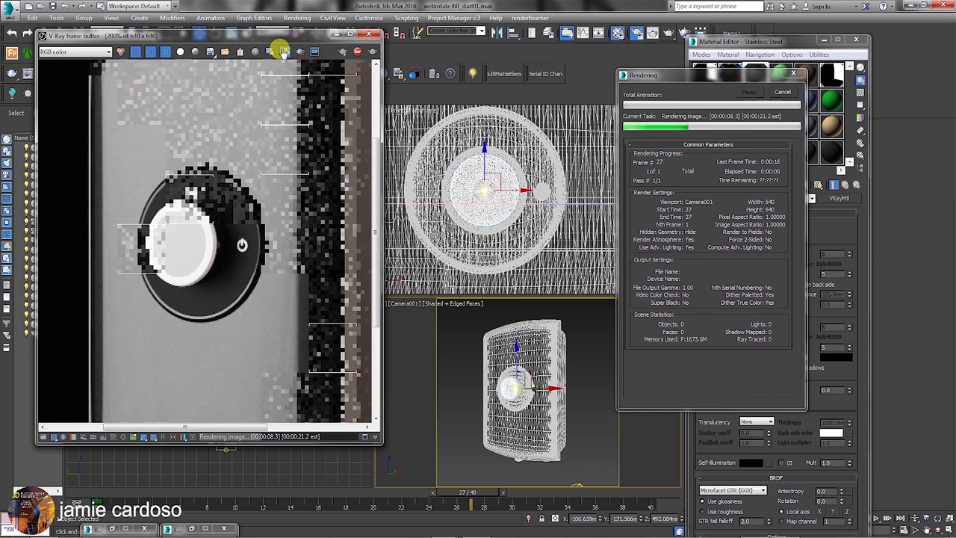
{"action": "left_click", "coordinate": [785, 97]}
Set the BRDF type to Ward and view a magnified preview with a checkered backdrop.
{"action": "left_click_drag", "start_coordinate": [758, 46], "coordinate": [763, 37]}
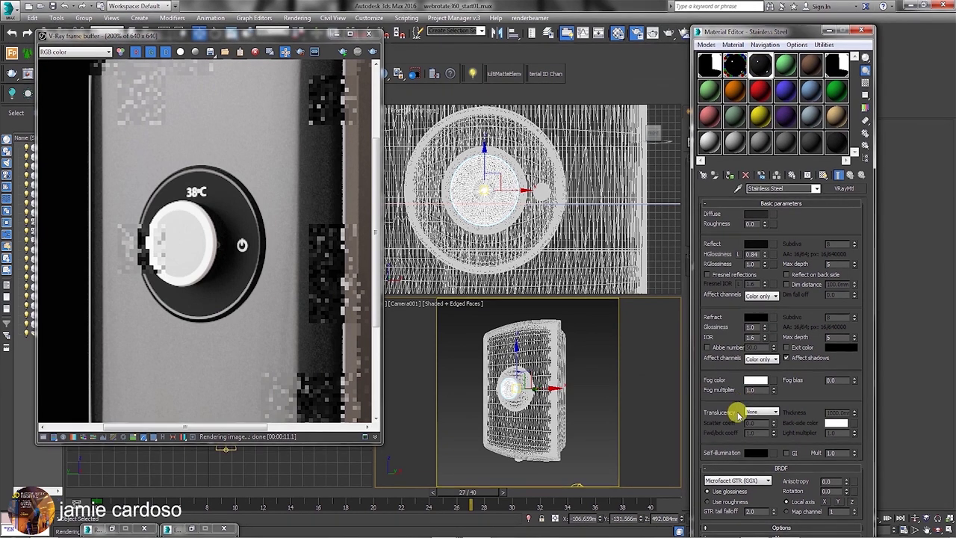
{"action": "left_click", "coordinate": [747, 479]}
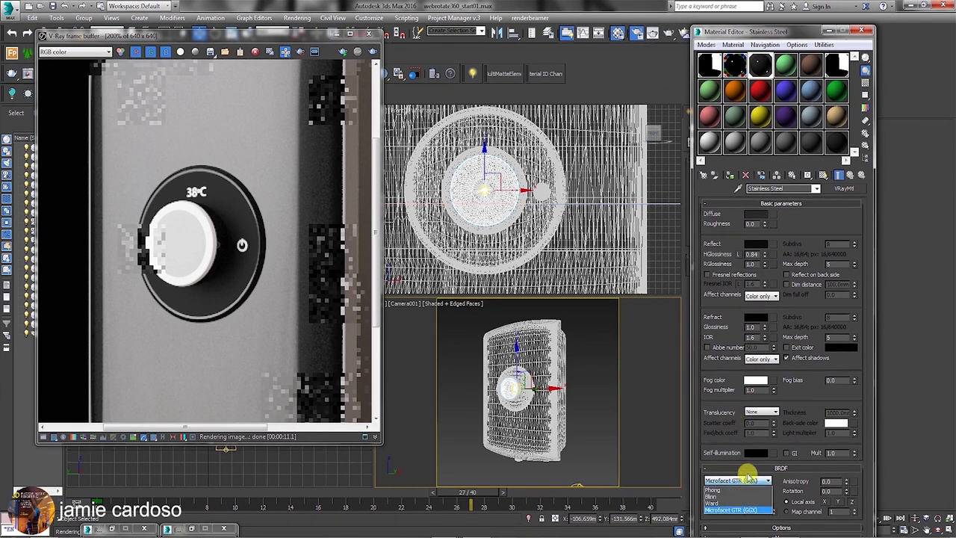
{"action": "left_click", "coordinate": [718, 504]}
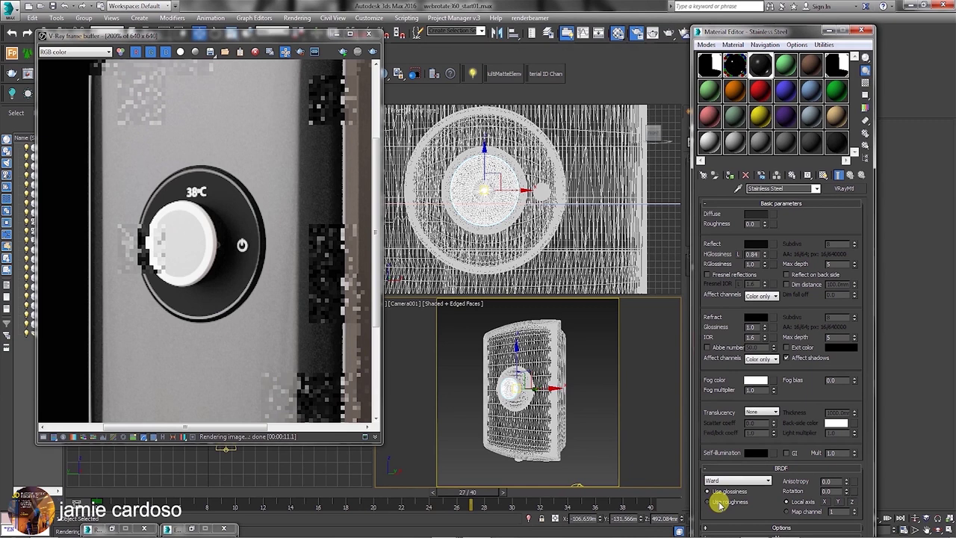
{"action": "double_click", "coordinate": [765, 66]}
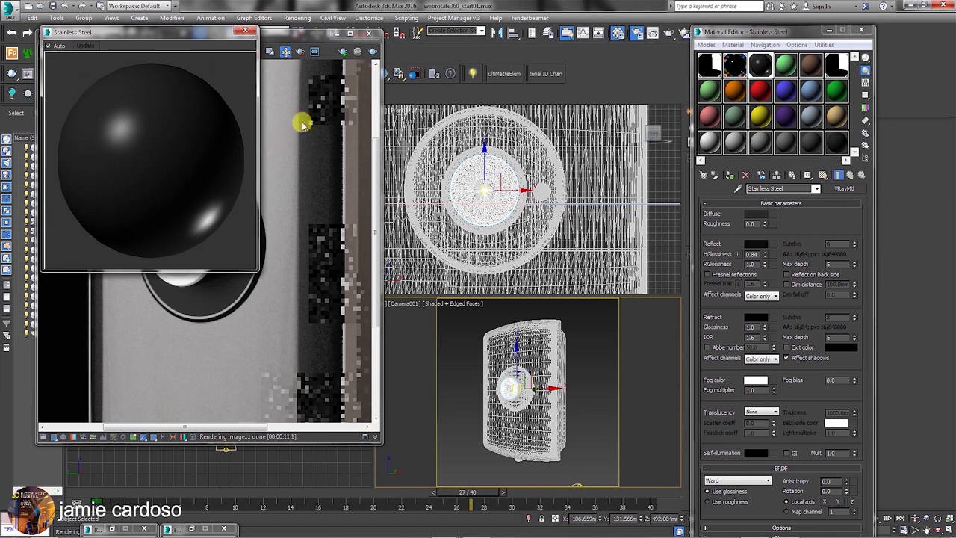
{"action": "left_click", "coordinate": [865, 88]}
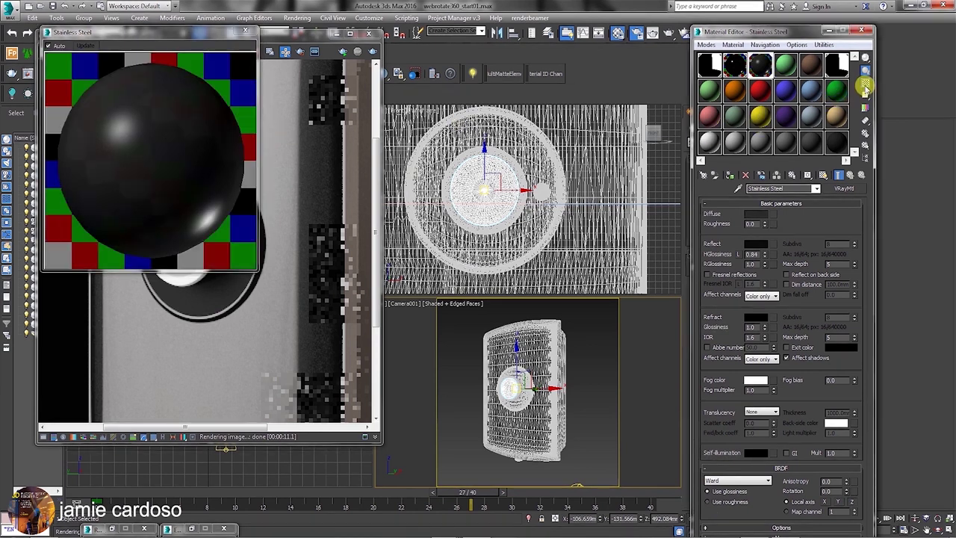
Brighten the reflection colour from 10 to 27 and pick a map for the anisotropy slot.
{"action": "left_click", "coordinate": [756, 244]}
{"action": "left_click_drag", "start_coordinate": [574, 101], "coordinate": [574, 102]}
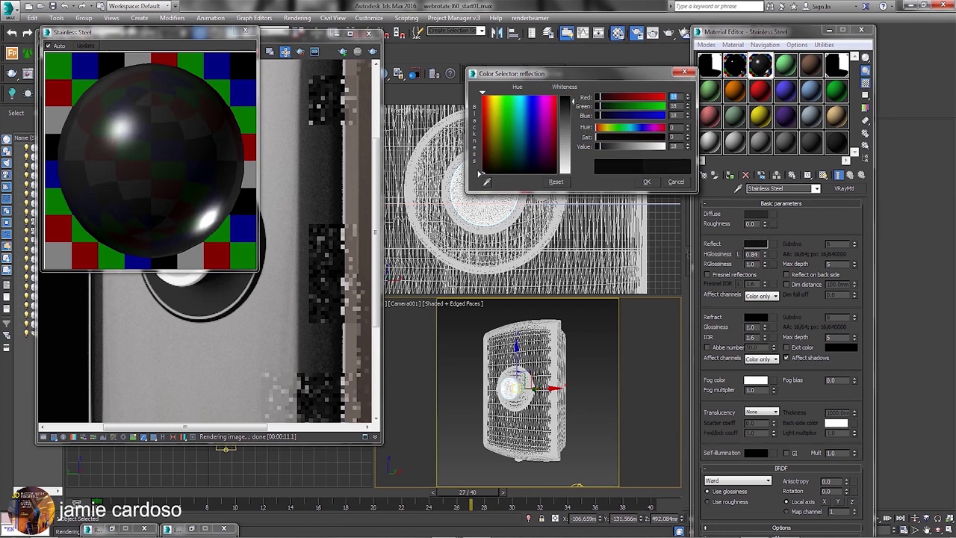
{"action": "left_click", "coordinate": [648, 182]}
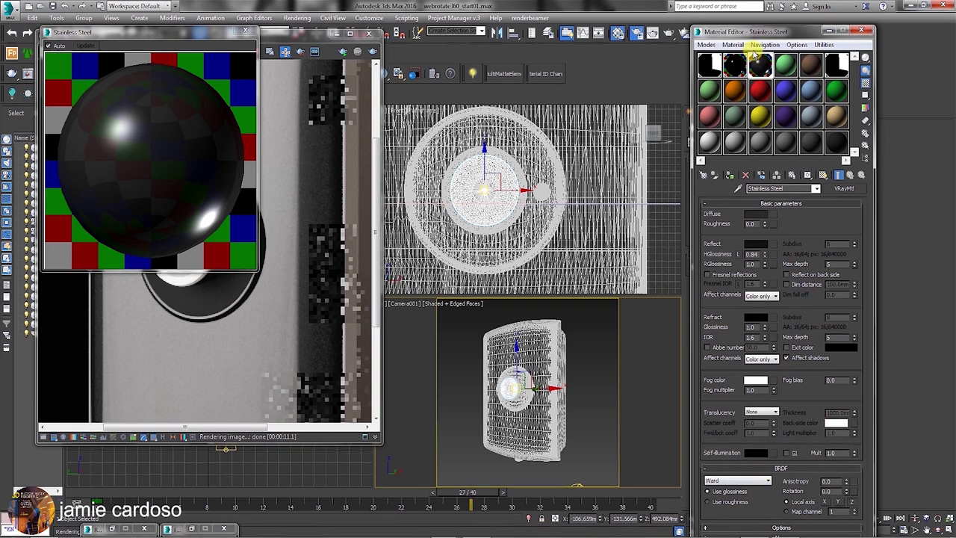
{"action": "left_click_drag", "start_coordinate": [756, 33], "coordinate": [731, 17]}
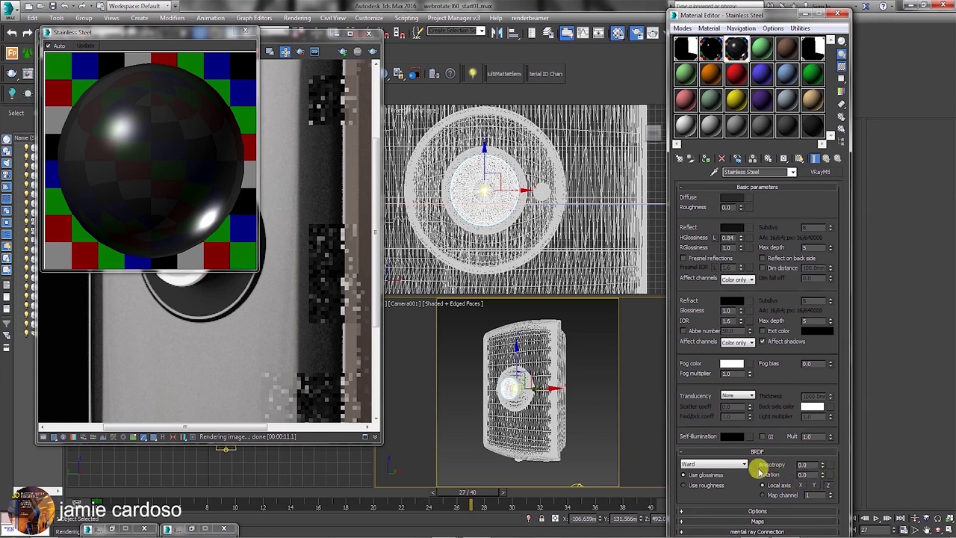
{"action": "left_click", "coordinate": [831, 467]}
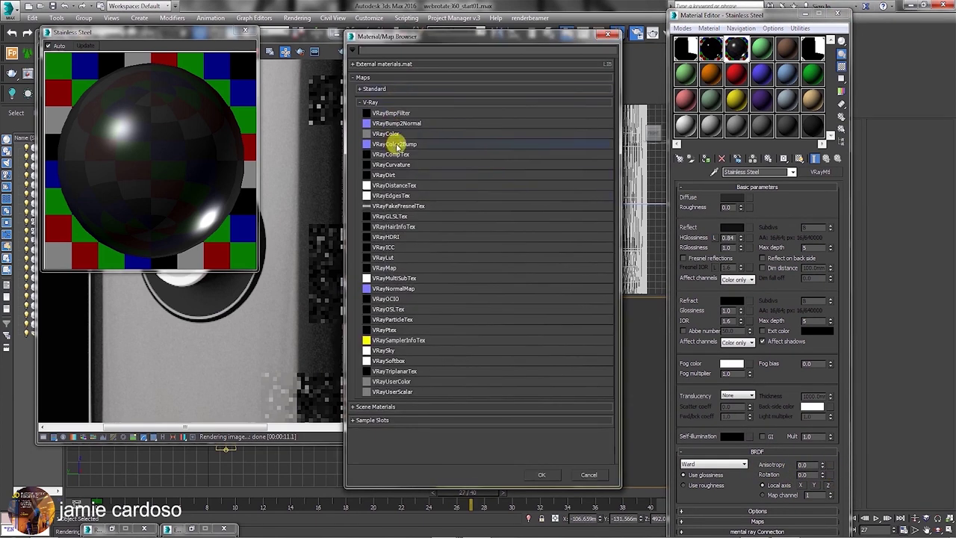
Put a Bitmap using radial_normalmap B&W.JPG into the anisotropy slot.
{"action": "left_click", "coordinate": [371, 78]}
{"action": "left_click", "coordinate": [372, 78]}
{"action": "left_click", "coordinate": [372, 89]}
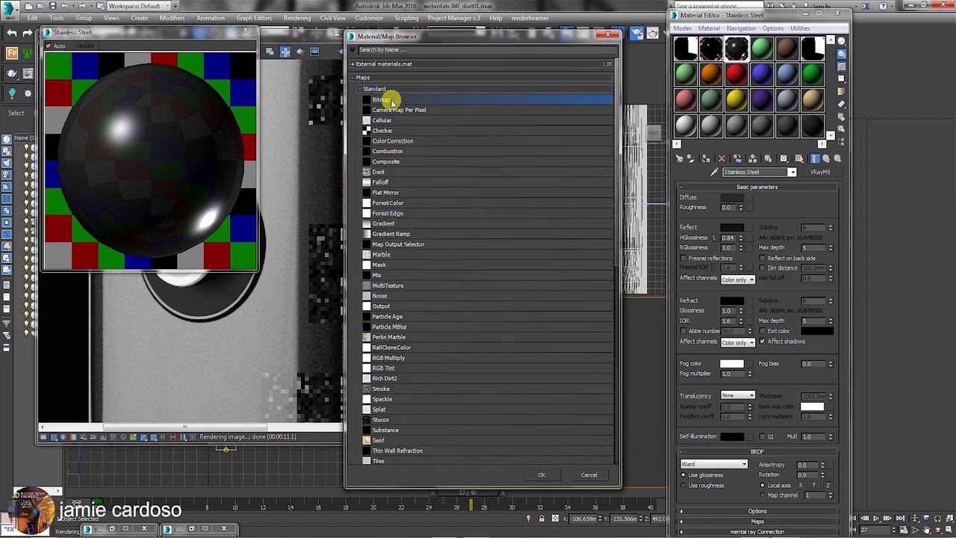
{"action": "double_click", "coordinate": [385, 99]}
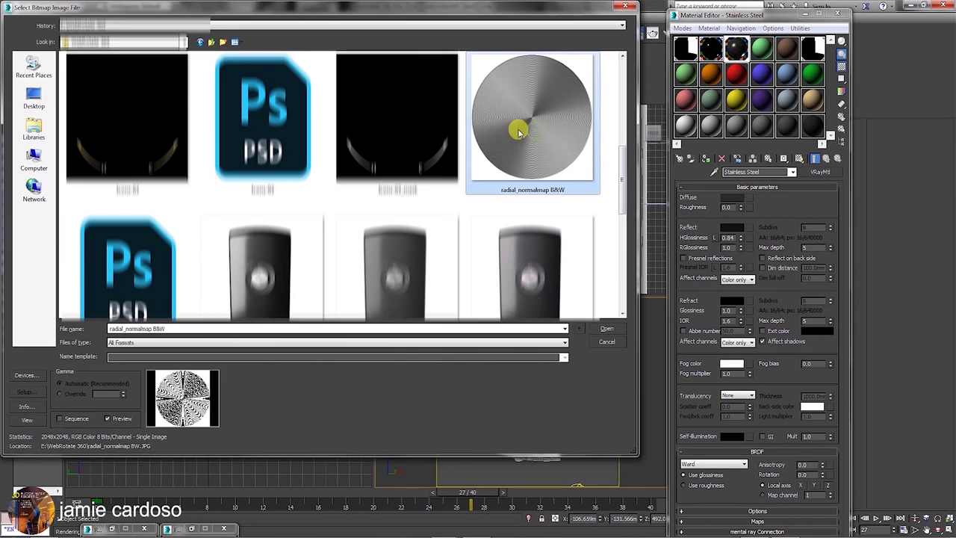
{"action": "left_click", "coordinate": [611, 329]}
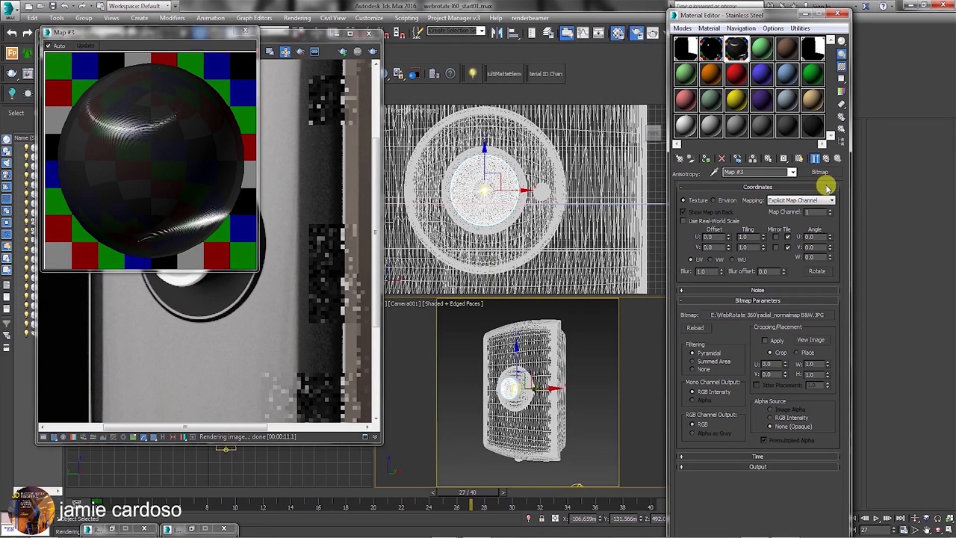
{"action": "left_click", "coordinate": [826, 160]}
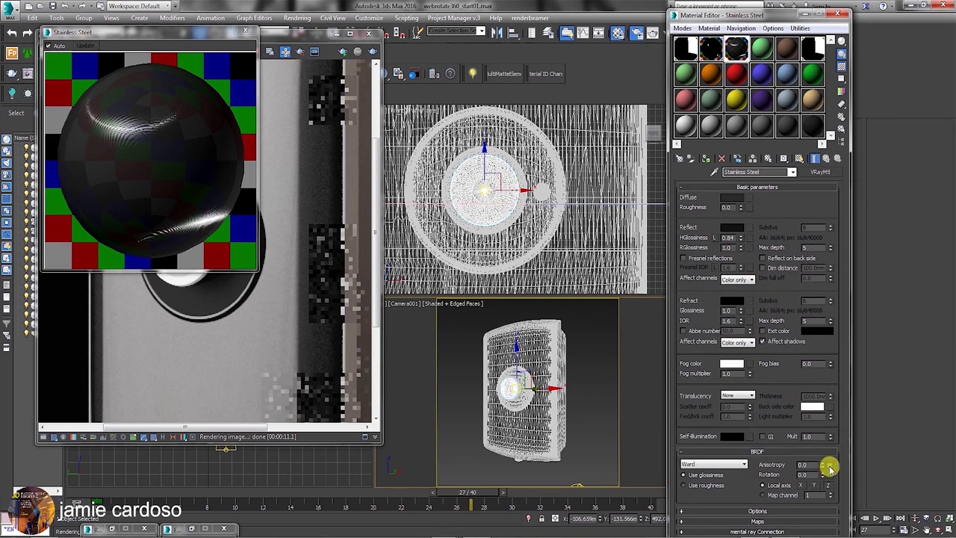
Copy the anisotropy map into the Bump slot at strength 10 and check the sample sphere.
{"action": "right_click", "coordinate": [830, 466]}
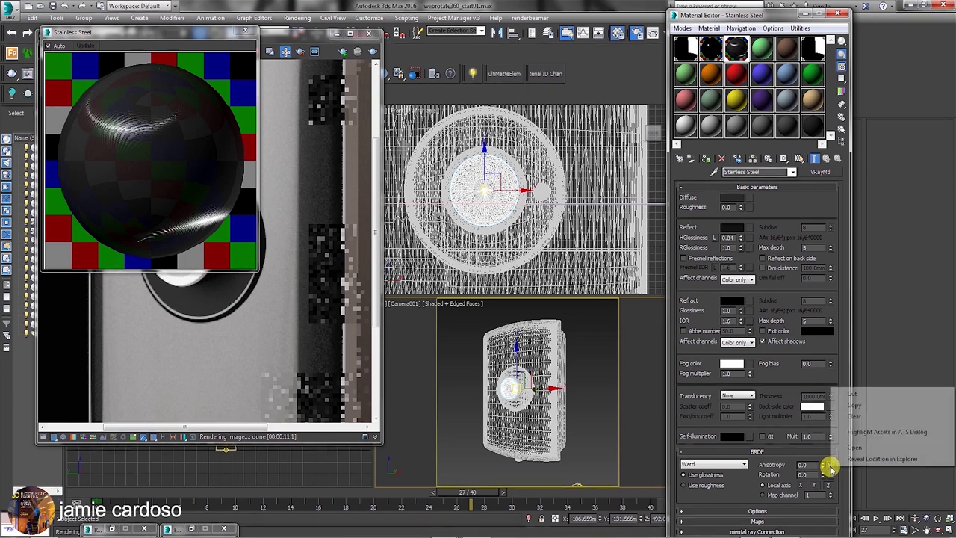
{"action": "left_click", "coordinate": [852, 405]}
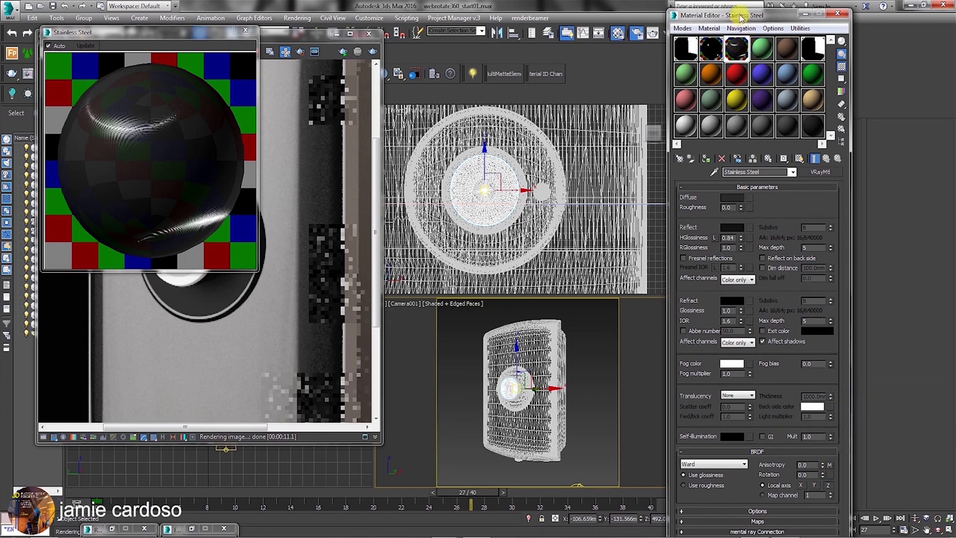
{"action": "left_click_drag", "start_coordinate": [738, 16], "coordinate": [728, 14]}
{"action": "left_click", "coordinate": [745, 518]}
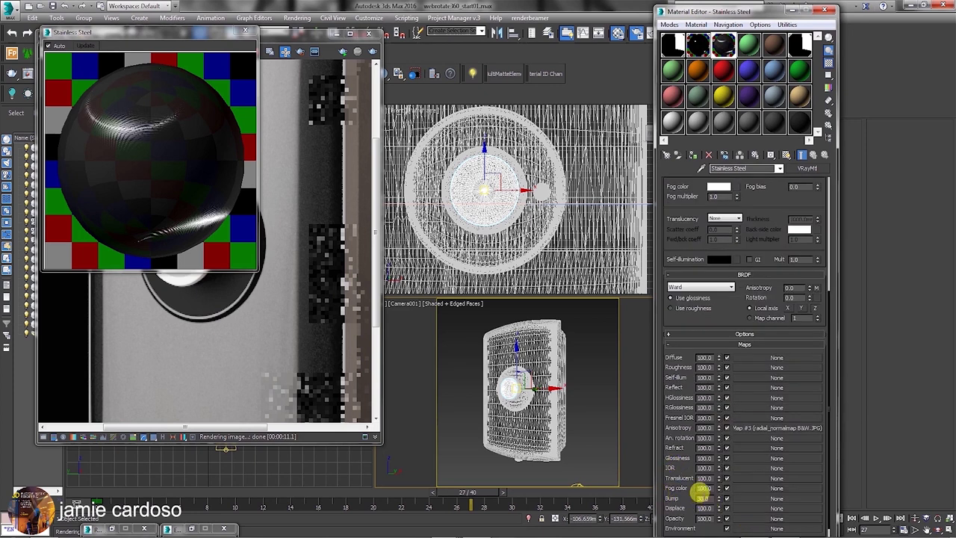
{"action": "key", "text": "Return"}
{"action": "right_click", "coordinate": [752, 500]}
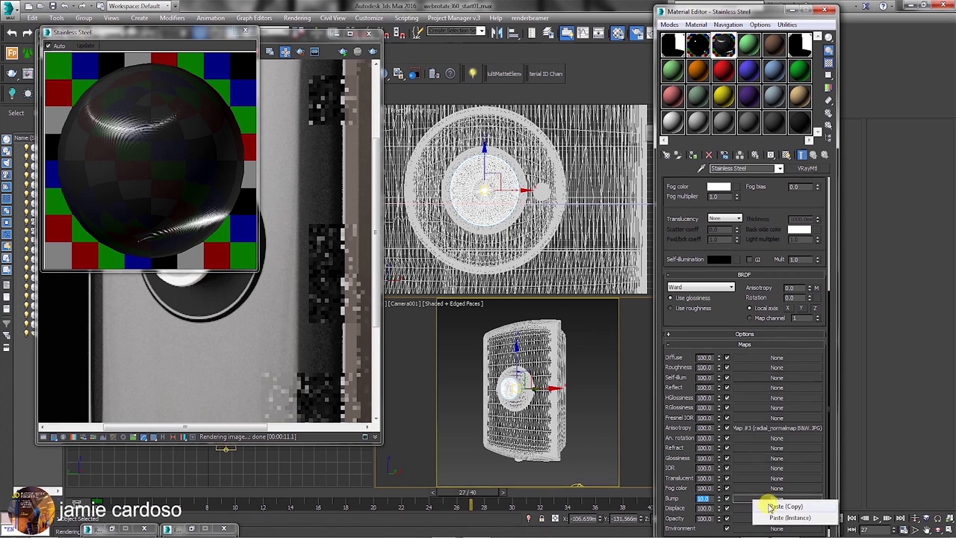
{"action": "left_click", "coordinate": [785, 506]}
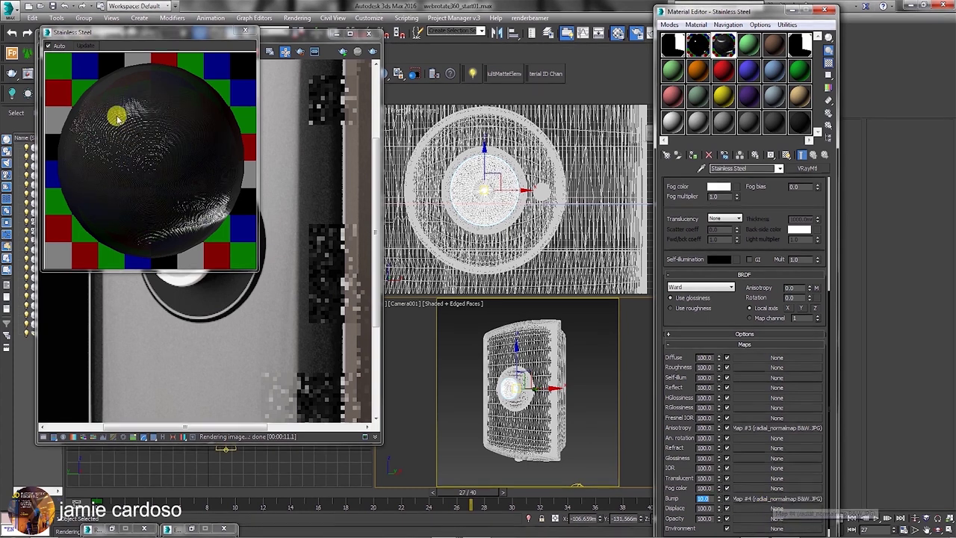
{"action": "left_click", "coordinate": [144, 136]}
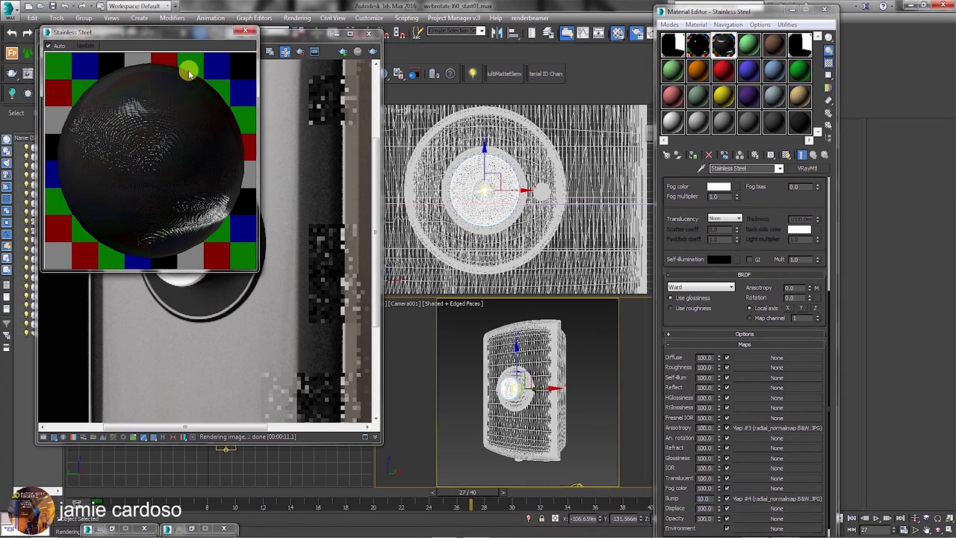
{"action": "left_click_drag", "start_coordinate": [186, 32], "coordinate": [423, 118]}
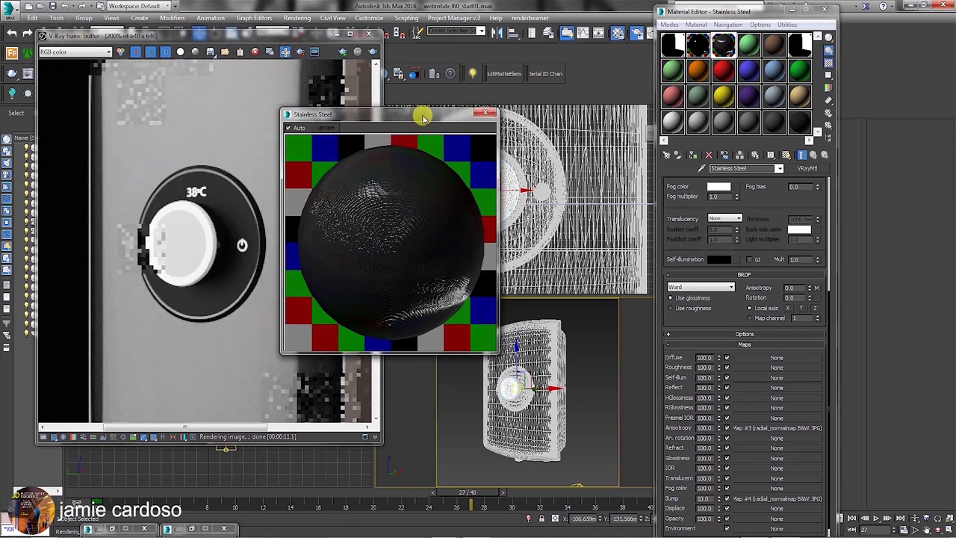
{"action": "left_click_drag", "start_coordinate": [723, 13], "coordinate": [658, 73]}
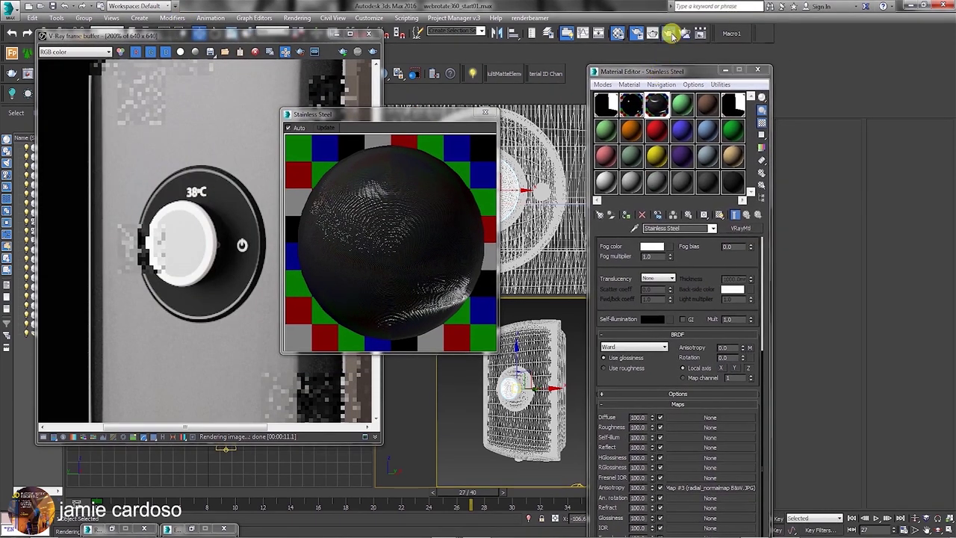
Render frame 27, then return to frame 20 and render the dial again.
{"action": "left_click", "coordinate": [668, 33]}
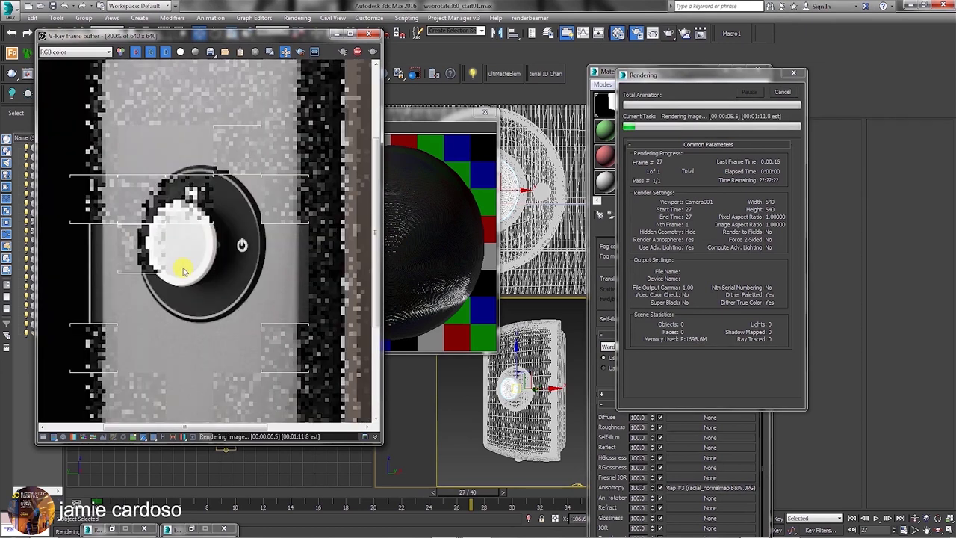
{"action": "left_click", "coordinate": [782, 91]}
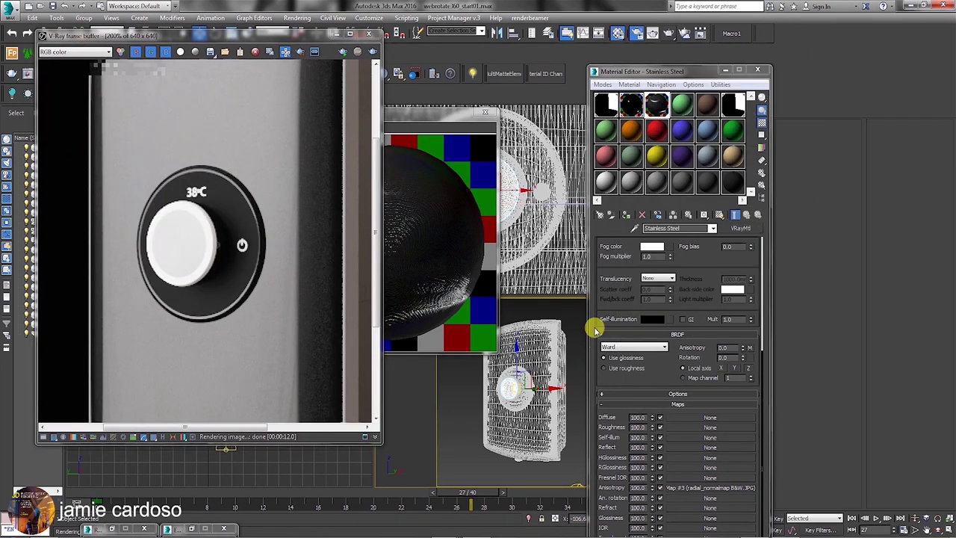
{"action": "left_click_drag", "start_coordinate": [475, 497], "coordinate": [382, 497]}
{"action": "left_click", "coordinate": [675, 36]}
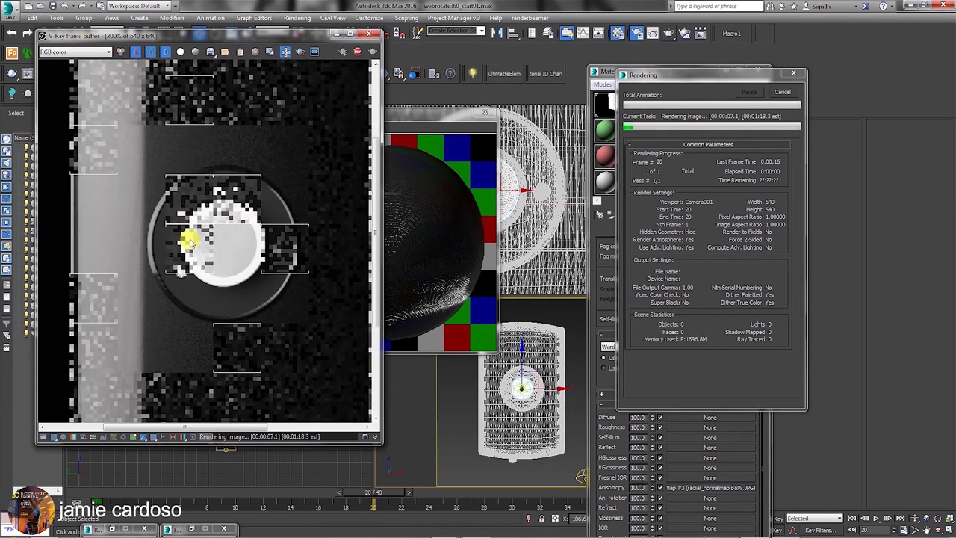
{"action": "scroll", "coordinate": [217, 246], "scroll_direction": "up", "scroll_amount": 1}
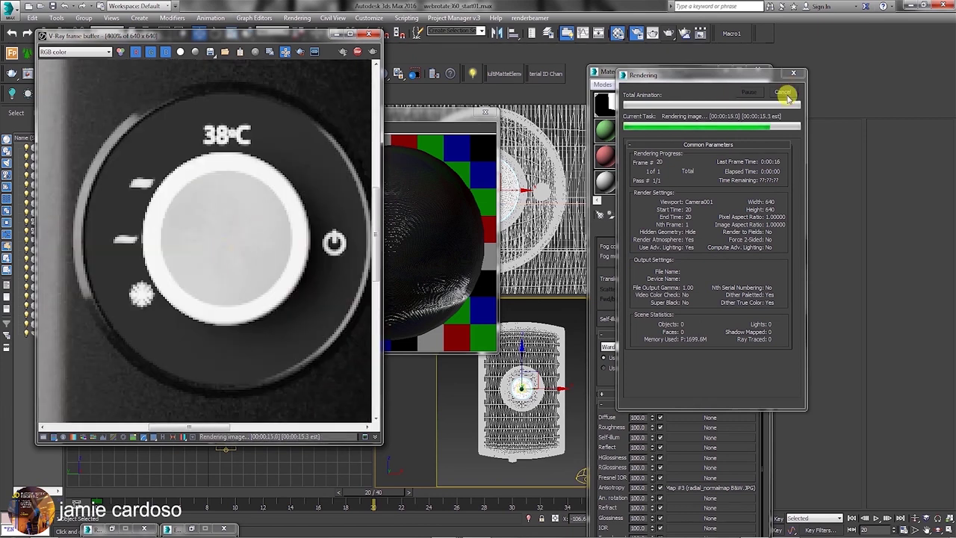
{"action": "left_click", "coordinate": [782, 91]}
{"action": "scroll", "coordinate": [647, 419], "scroll_direction": "up", "scroll_amount": 5}
{"action": "scroll", "coordinate": [647, 427], "scroll_direction": "up", "scroll_amount": 1}
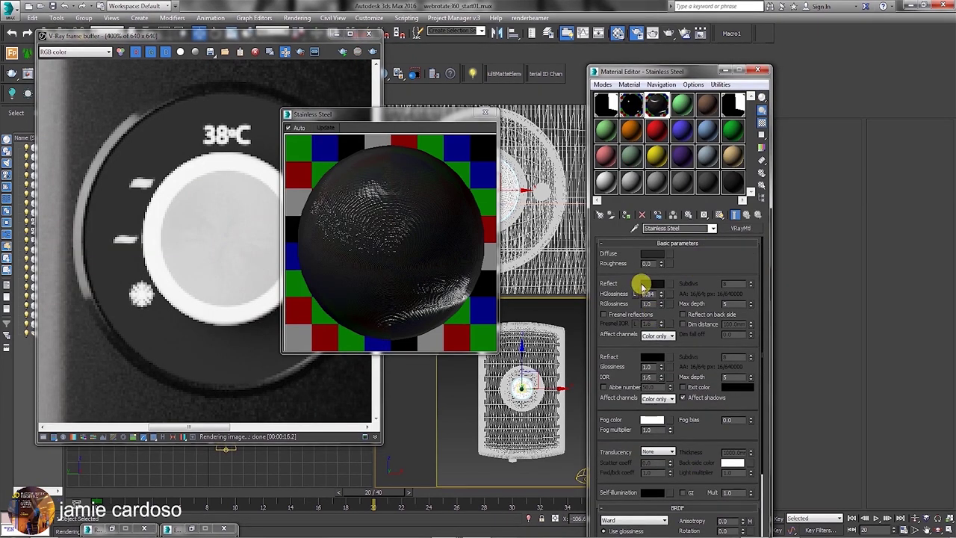
{"action": "left_click", "coordinate": [650, 283]}
Lighten the Stainless Steel reflection colour in two passes, ending at grey 111.
{"action": "left_click_drag", "start_coordinate": [576, 102], "coordinate": [574, 108]}
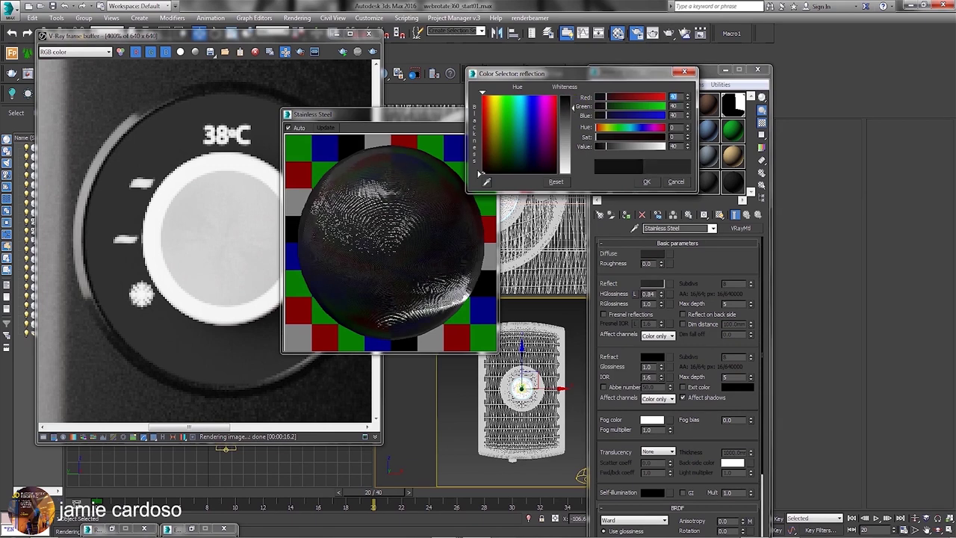
{"action": "left_click", "coordinate": [647, 182]}
{"action": "left_click_drag", "start_coordinate": [695, 416], "coordinate": [667, 193]}
{"action": "left_click_drag", "start_coordinate": [661, 72], "coordinate": [655, 28]}
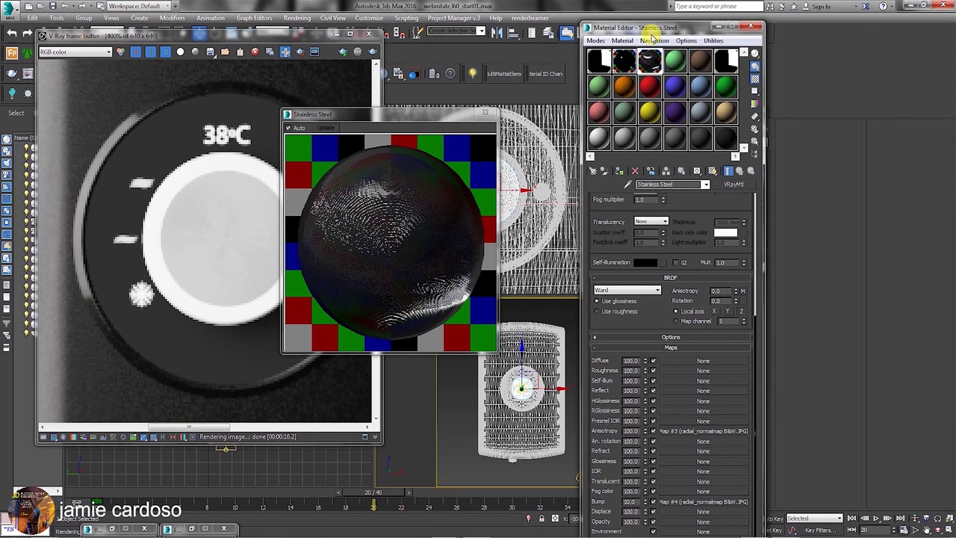
{"action": "scroll", "coordinate": [607, 239], "scroll_direction": "up", "scroll_amount": 5}
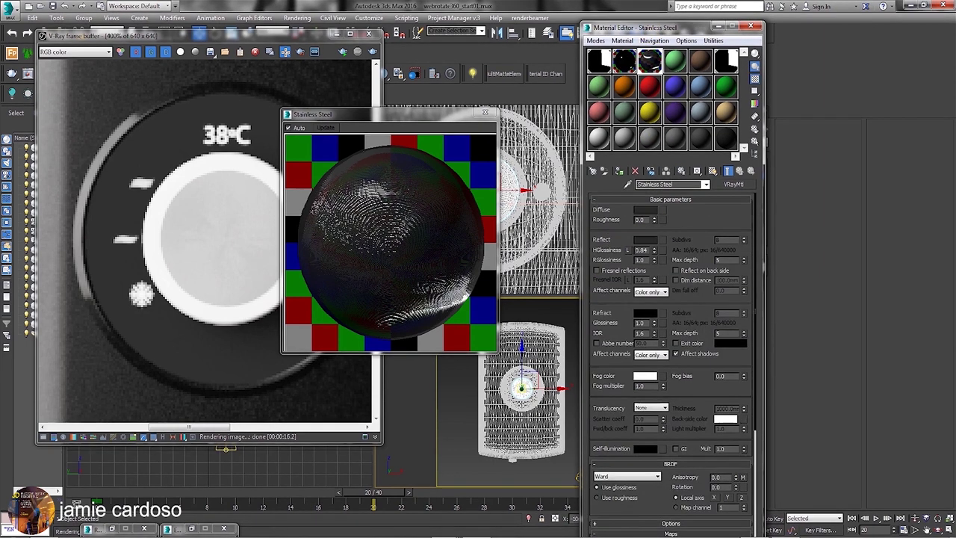
{"action": "left_click", "coordinate": [644, 239]}
{"action": "left_click_drag", "start_coordinate": [621, 151], "coordinate": [620, 153]}
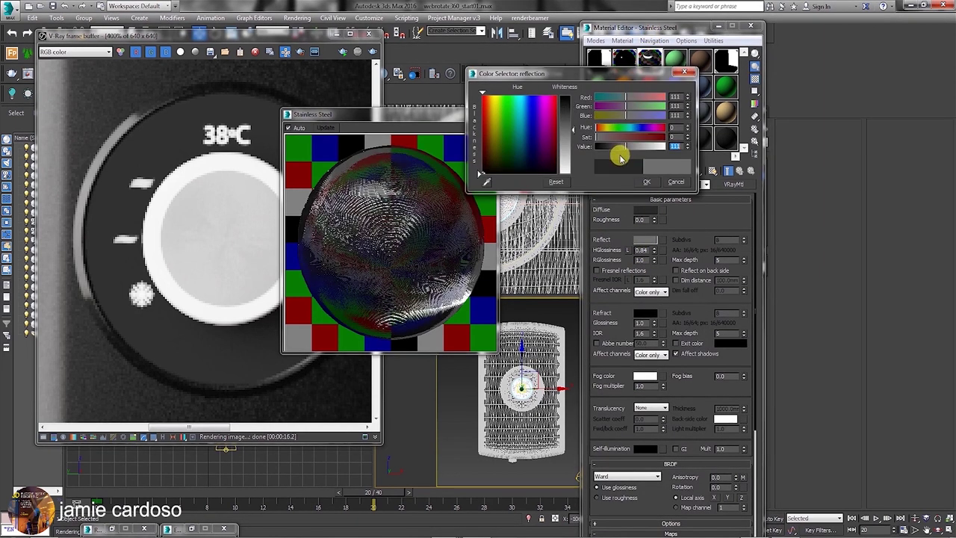
{"action": "left_click", "coordinate": [647, 181]}
Re-render the frame with the brighter reflection and open Render Setup.
{"action": "left_click_drag", "start_coordinate": [617, 33], "coordinate": [633, 95]}
{"action": "left_click", "coordinate": [669, 33]}
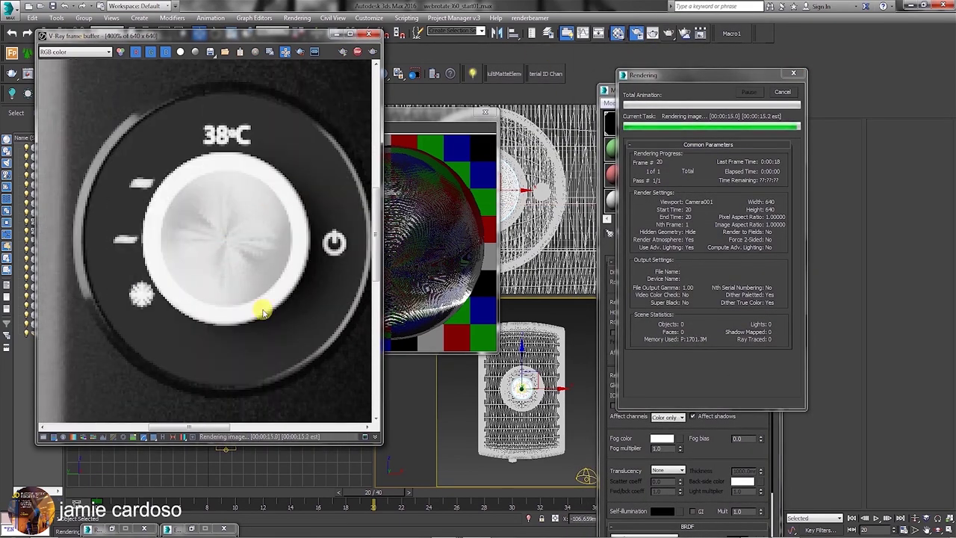
{"action": "scroll", "coordinate": [217, 224], "scroll_direction": "down", "scroll_amount": 4}
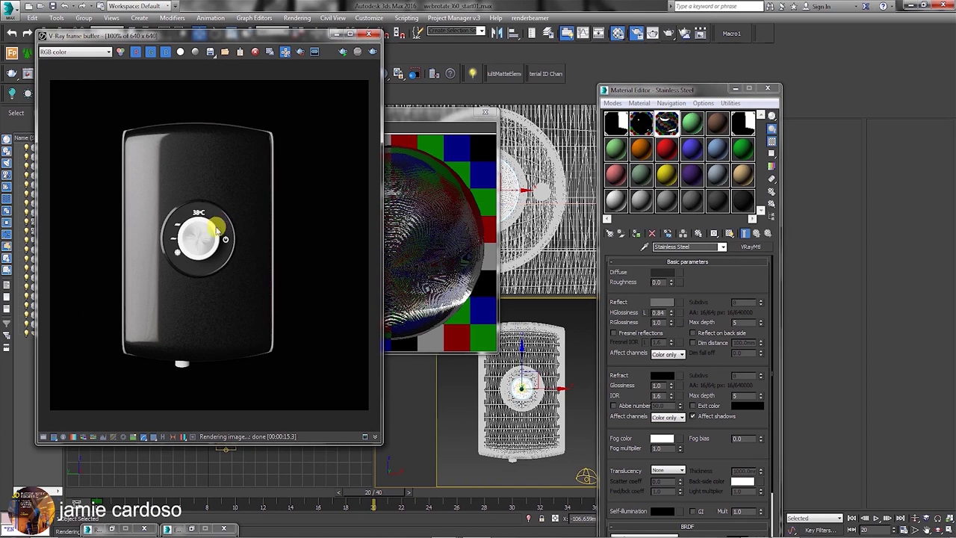
{"action": "scroll", "coordinate": [217, 231], "scroll_direction": "up", "scroll_amount": 1}
{"action": "left_click_drag", "start_coordinate": [441, 126], "coordinate": [520, 118]}
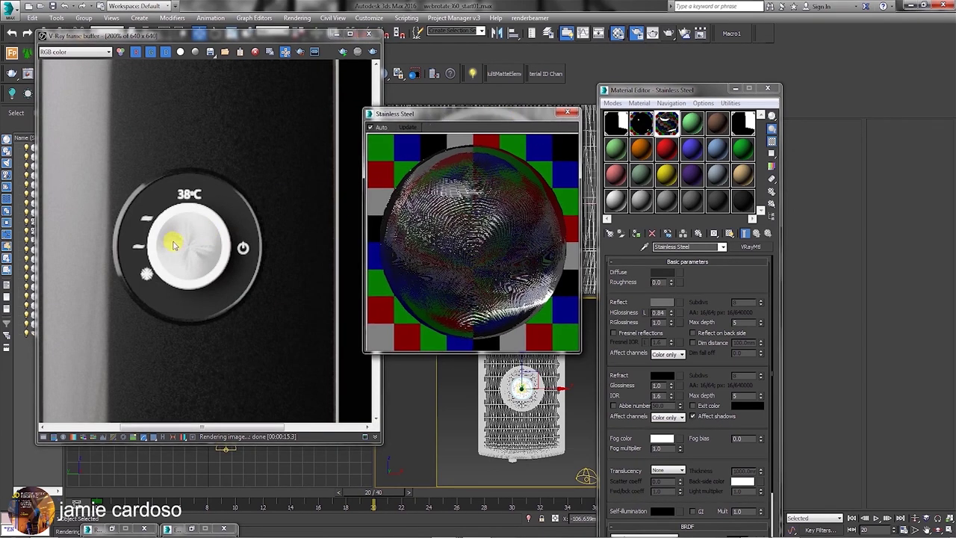
{"action": "scroll", "coordinate": [173, 242], "scroll_direction": "down", "scroll_amount": 1}
{"action": "scroll", "coordinate": [188, 238], "scroll_direction": "up", "scroll_amount": 1}
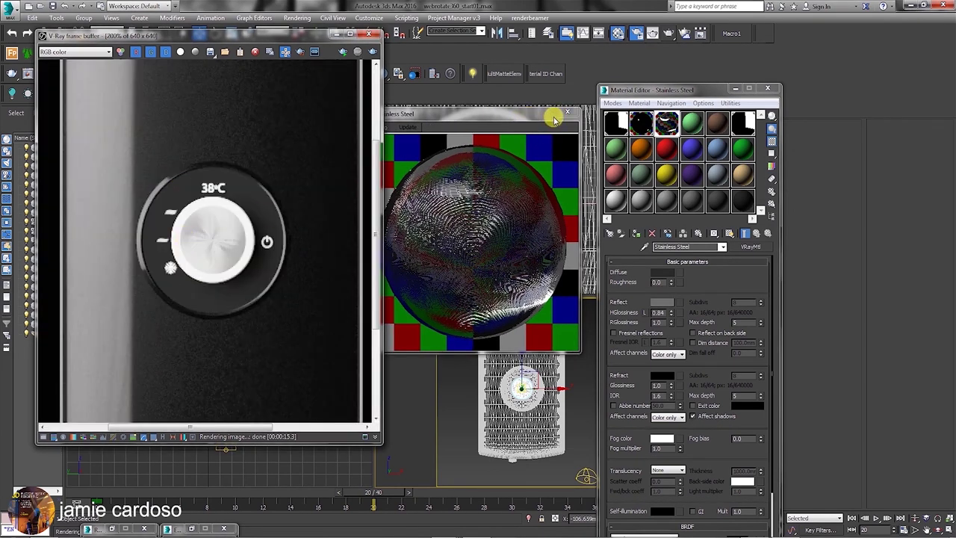
{"action": "left_click", "coordinate": [636, 33]}
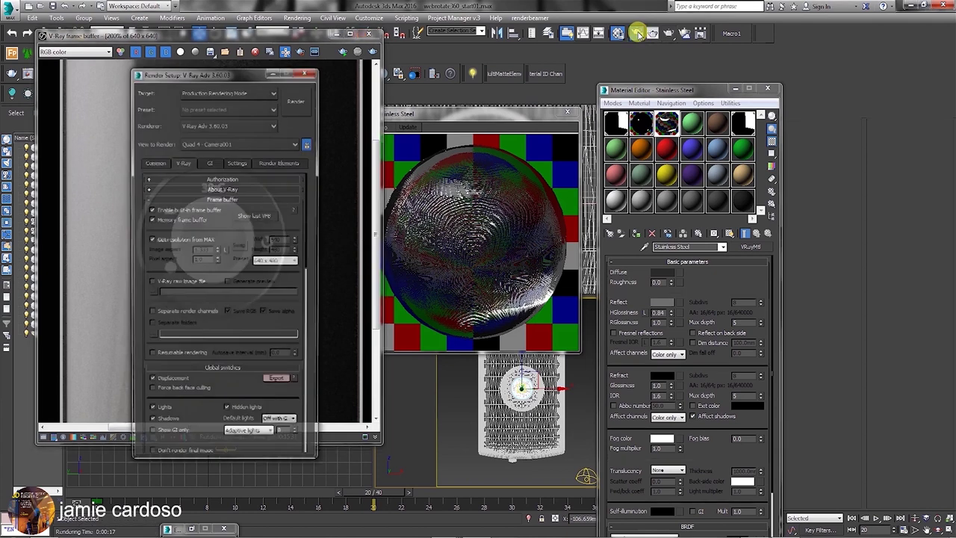
Lower the V-Ray Global DMC noise threshold to 0.004.
{"action": "left_click_drag", "start_coordinate": [256, 75], "coordinate": [581, 58]}
{"action": "scroll", "coordinate": [566, 284], "scroll_direction": "down", "scroll_amount": 10}
{"action": "left_click_drag", "start_coordinate": [500, 373], "coordinate": [545, 197]}
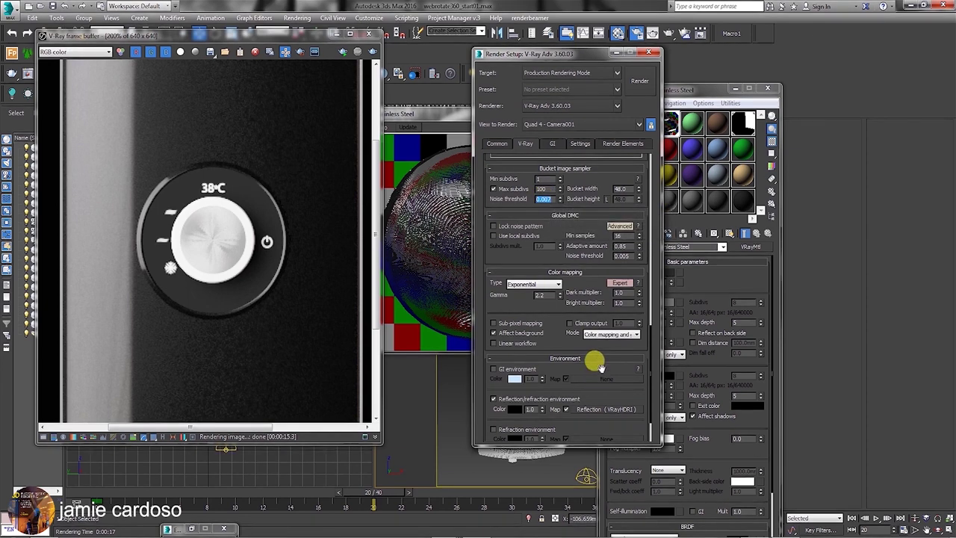
{"action": "scroll", "coordinate": [572, 331], "scroll_direction": "down", "scroll_amount": 2}
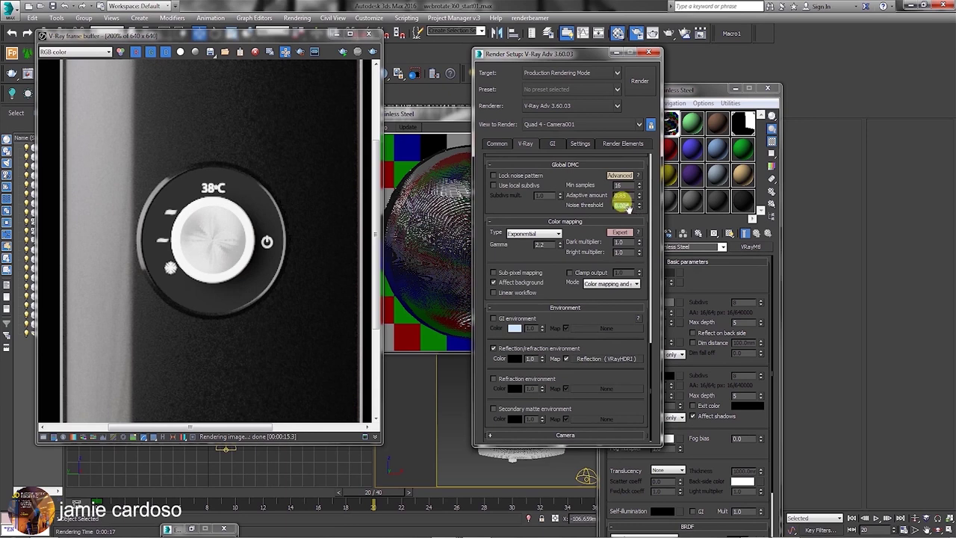
{"action": "scroll", "coordinate": [201, 224], "scroll_direction": "down", "scroll_amount": 2}
{"action": "scroll", "coordinate": [217, 175], "scroll_direction": "up", "scroll_amount": 2}
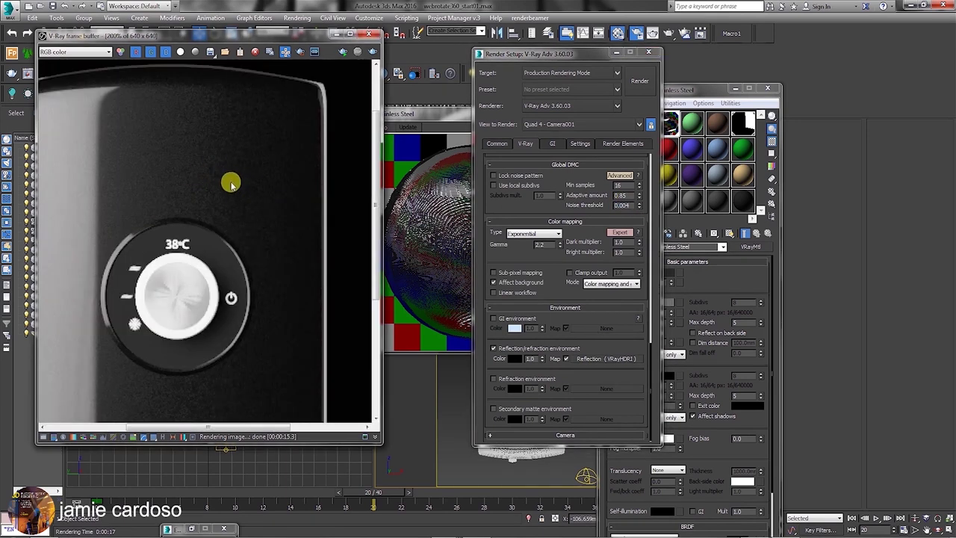
{"action": "scroll", "coordinate": [229, 167], "scroll_direction": "down", "scroll_amount": 1}
Render the shower controller with the new threshold, stop it early, and move the material windows right.
{"action": "left_click", "coordinate": [632, 85]}
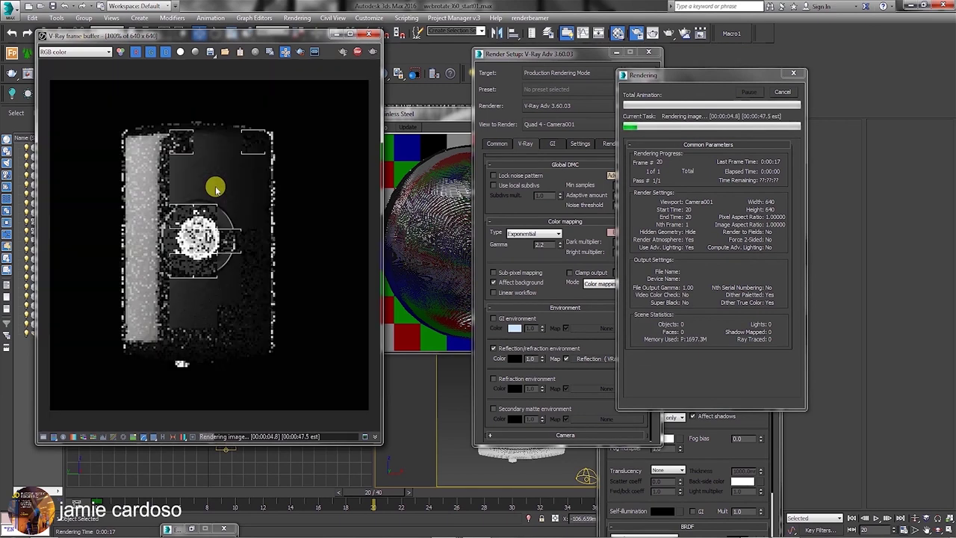
{"action": "left_click", "coordinate": [783, 92]}
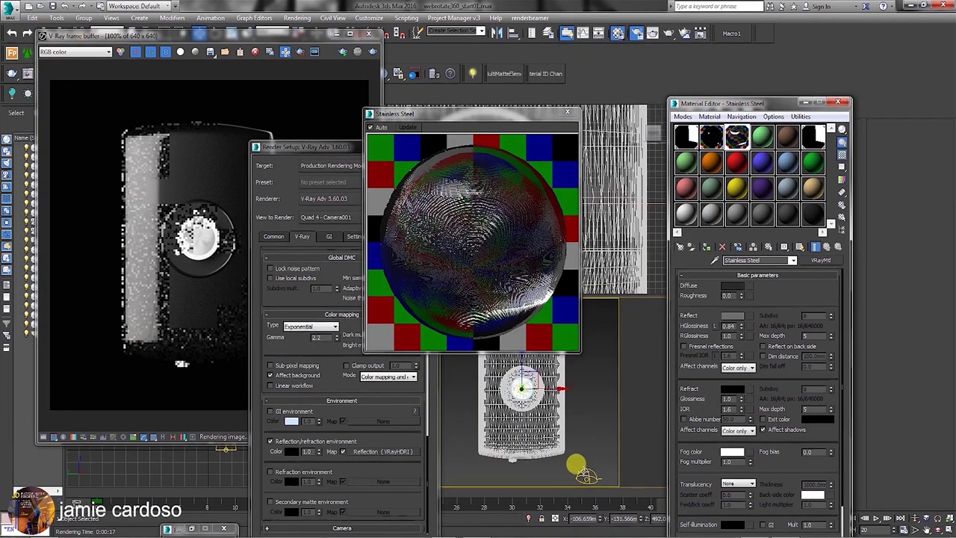
{"action": "left_click_drag", "start_coordinate": [739, 105], "coordinate": [495, 53]}
{"action": "left_click_drag", "start_coordinate": [511, 112], "coordinate": [773, 100]}
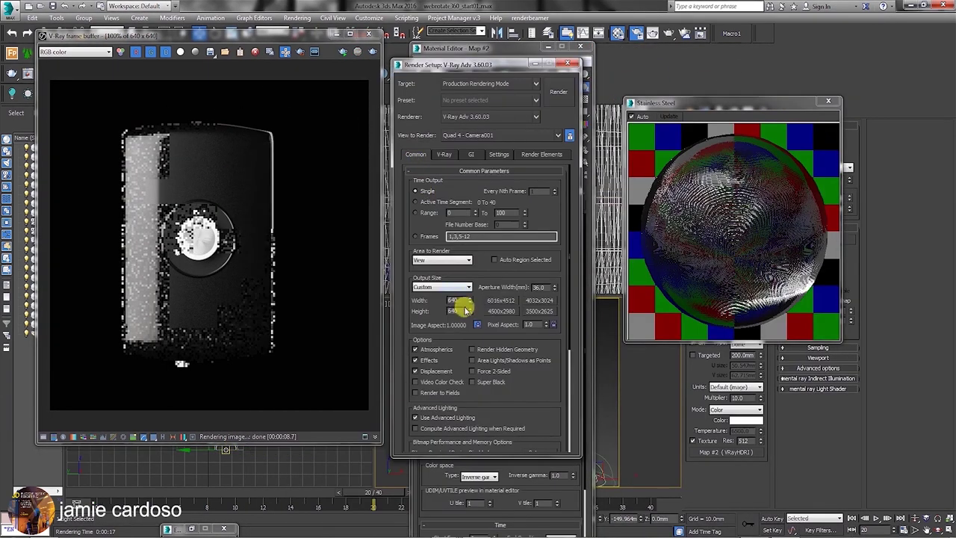
Set the output resolution to 3000 × 3000, start a Camera001 render, then cancel it.
{"action": "key", "text": "Return"}
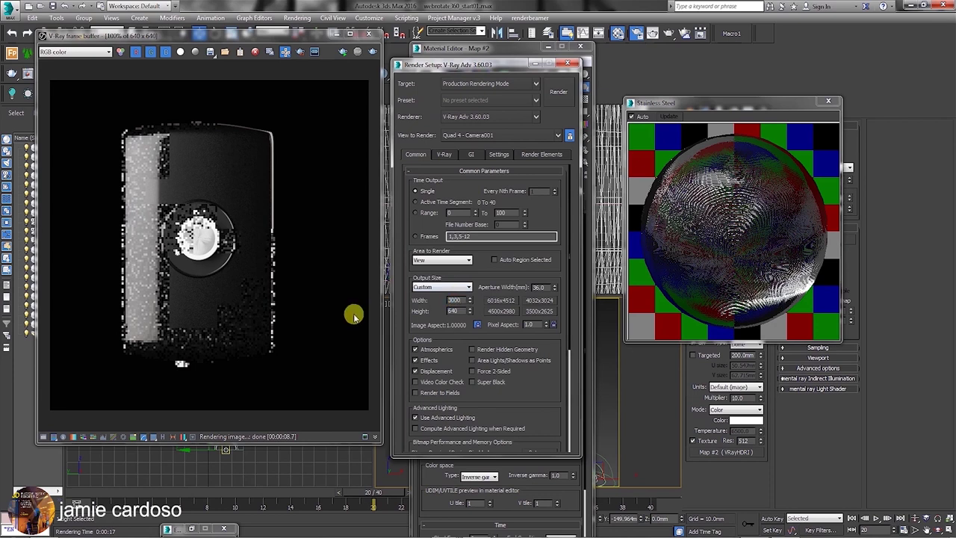
{"action": "key", "text": "Return"}
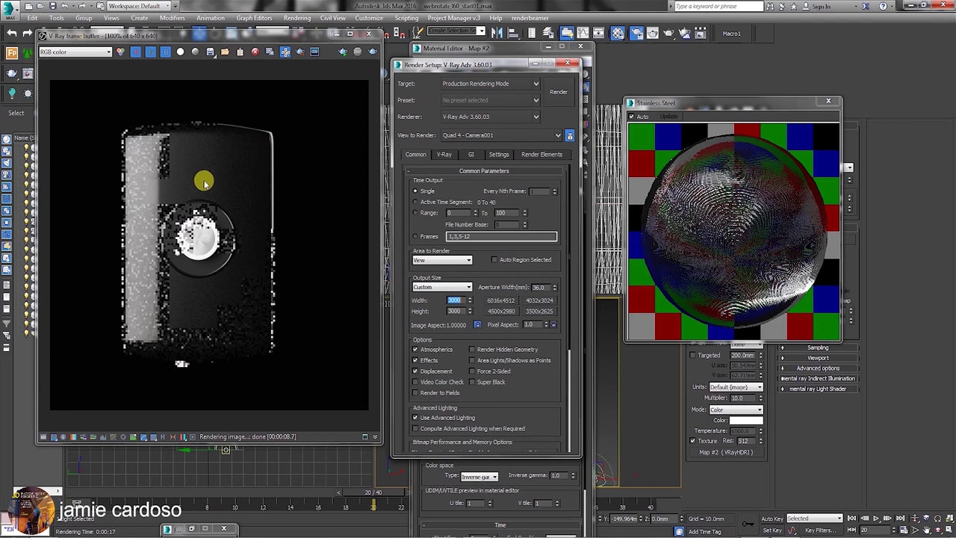
{"action": "scroll", "coordinate": [204, 182], "scroll_direction": "up", "scroll_amount": 1}
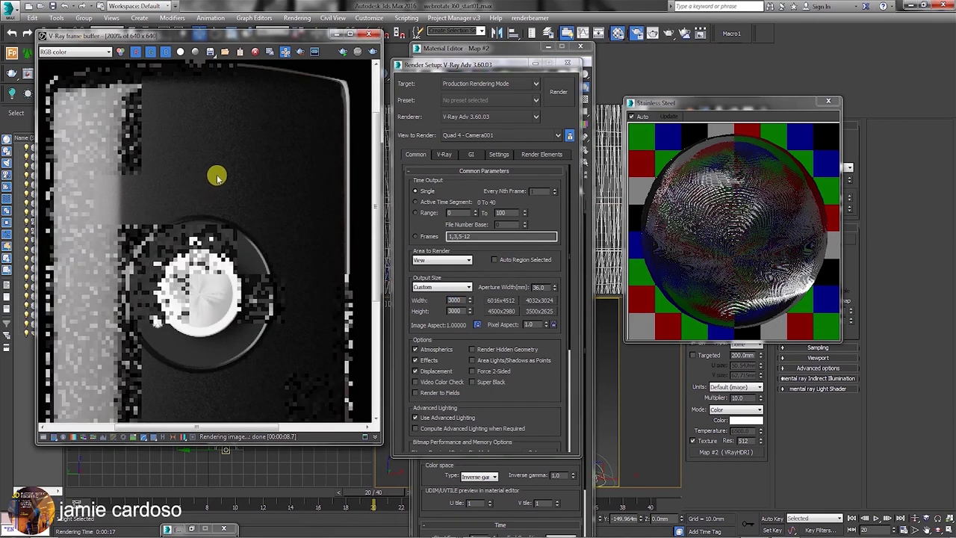
{"action": "left_click", "coordinate": [664, 34]}
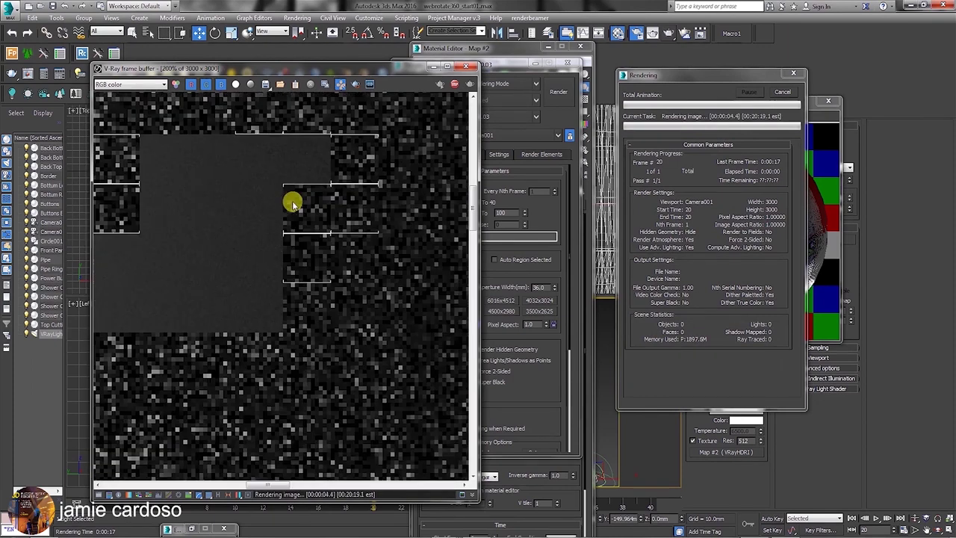
{"action": "scroll", "coordinate": [331, 272], "scroll_direction": "down", "scroll_amount": 1}
{"action": "scroll", "coordinate": [303, 288], "scroll_direction": "up", "scroll_amount": 1}
{"action": "scroll", "coordinate": [301, 292], "scroll_direction": "down", "scroll_amount": 1}
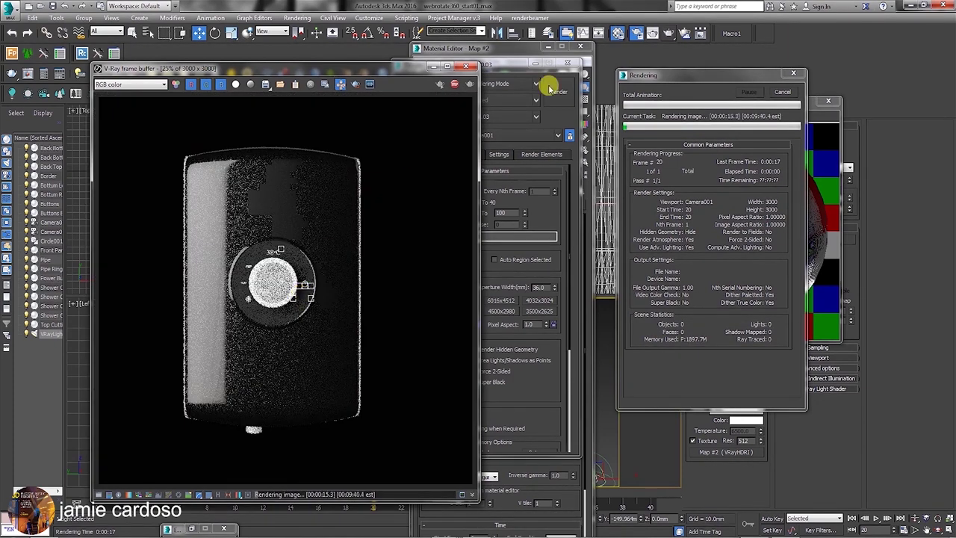
{"action": "left_click", "coordinate": [786, 94]}
{"action": "left_click_drag", "start_coordinate": [391, 66], "coordinate": [399, 302]}
{"action": "scroll", "coordinate": [261, 166], "scroll_direction": "up", "scroll_amount": 5}
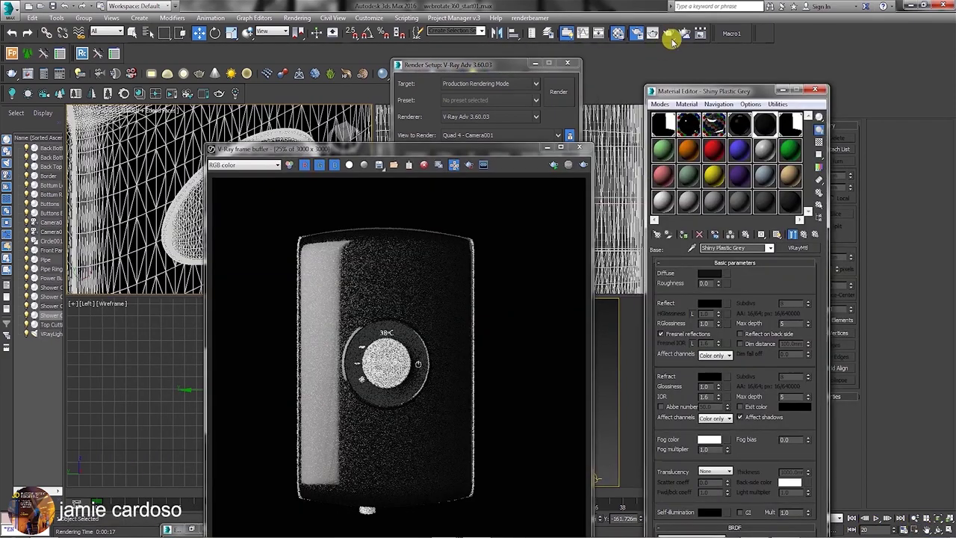
Re-render the Camera001 view at 3000 × 3000 and minimize the finished frame buffer.
{"action": "left_click", "coordinate": [669, 33]}
{"action": "scroll", "coordinate": [374, 362], "scroll_direction": "up", "scroll_amount": 5}
{"action": "scroll", "coordinate": [389, 356], "scroll_direction": "down", "scroll_amount": 4}
{"action": "scroll", "coordinate": [371, 313], "scroll_direction": "up", "scroll_amount": 1}
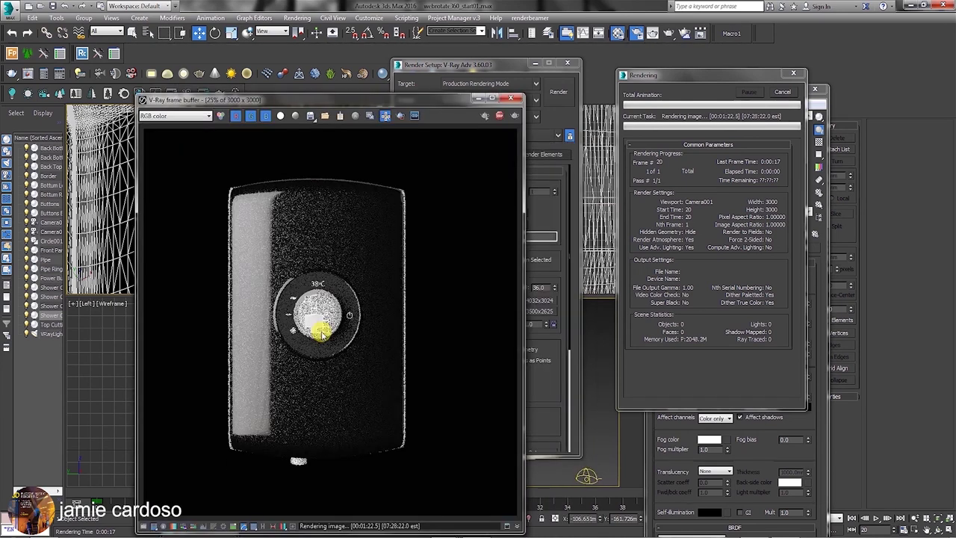
{"action": "scroll", "coordinate": [320, 331], "scroll_direction": "up", "scroll_amount": 4}
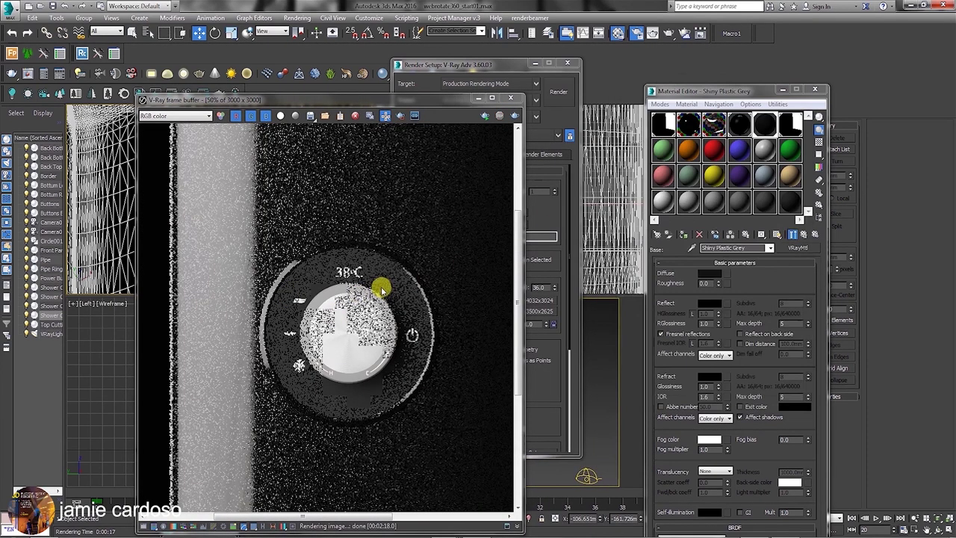
{"action": "scroll", "coordinate": [381, 287], "scroll_direction": "down", "scroll_amount": 3}
{"action": "scroll", "coordinate": [381, 288], "scroll_direction": "down", "scroll_amount": 1}
{"action": "left_click_drag", "start_coordinate": [449, 101], "coordinate": [398, 74]}
{"action": "scroll", "coordinate": [231, 293], "scroll_direction": "up", "scroll_amount": 2}
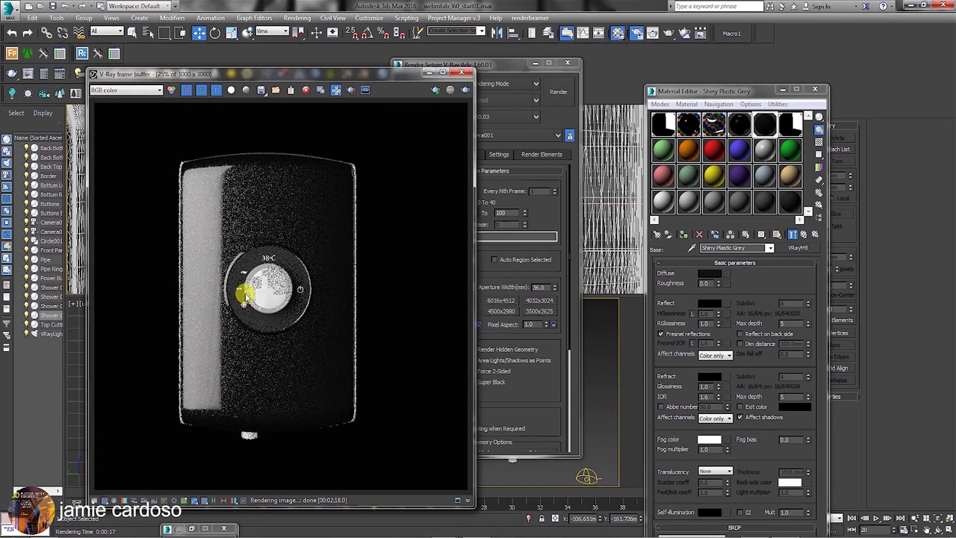
{"action": "left_click_drag", "start_coordinate": [373, 75], "coordinate": [472, 50]}
{"action": "left_click", "coordinate": [405, 64]}
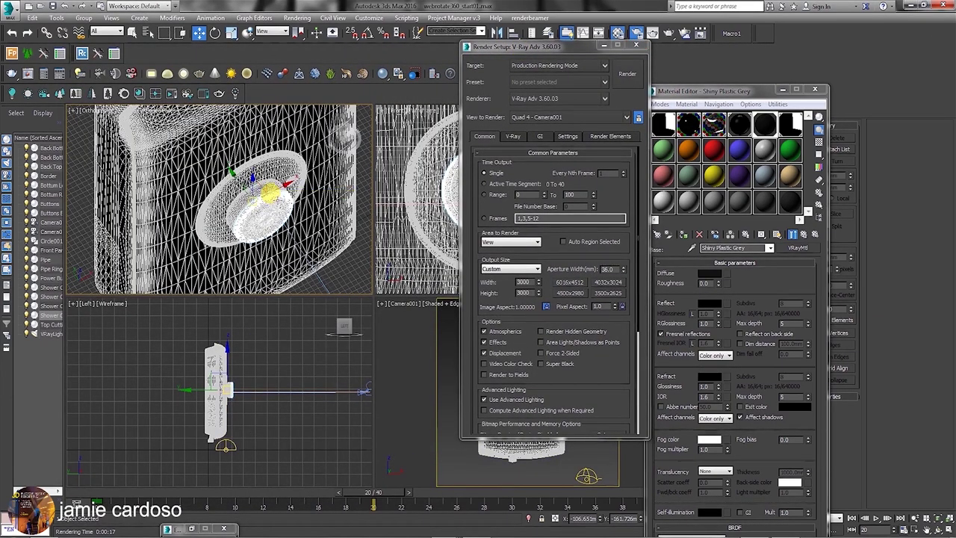
Switch the top-left viewport to a wireframe Top view, pan it left, and deselect the model.
{"action": "key", "text": "t"}
{"action": "left_click", "coordinate": [134, 112]}
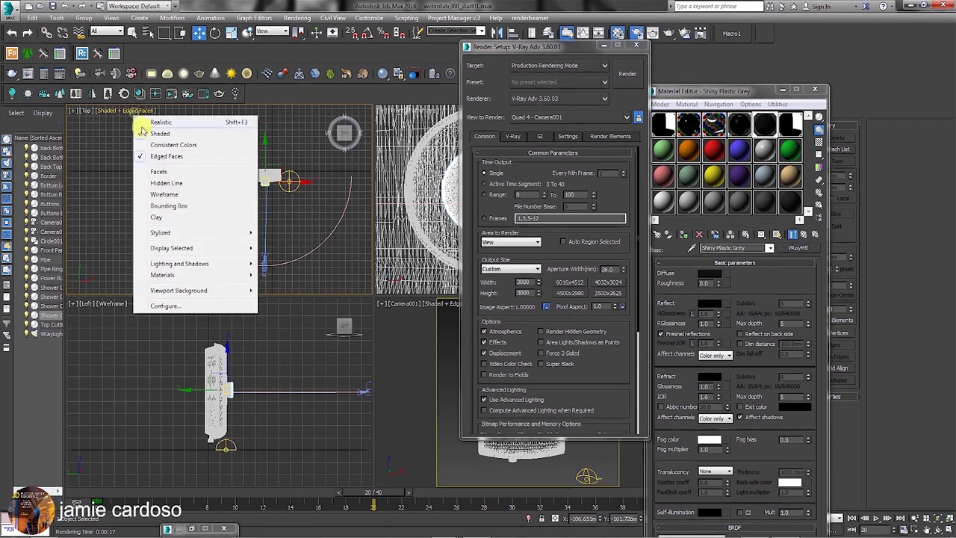
{"action": "left_click", "coordinate": [160, 180]}
{"action": "middle_click_drag", "start_coordinate": [269, 184], "coordinate": [209, 190]}
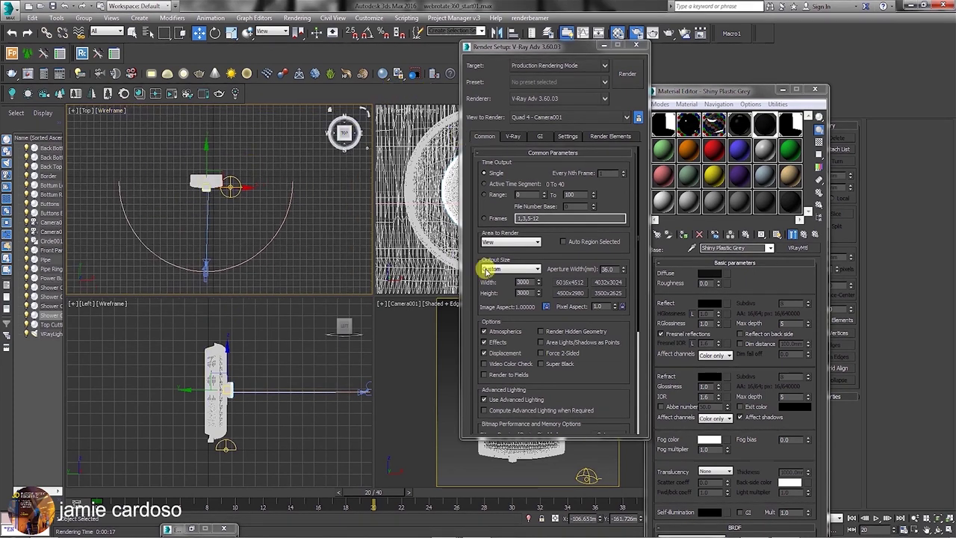
{"action": "left_click", "coordinate": [427, 299]}
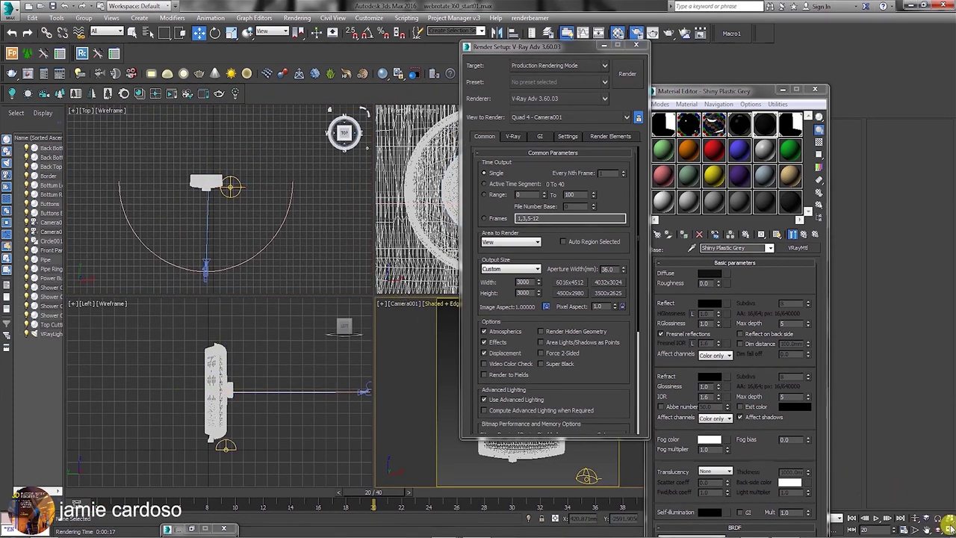
Maximize the Camera001 viewport and close Render Setup and the Material Editor.
{"action": "left_click", "coordinate": [947, 523]}
{"action": "left_click_drag", "start_coordinate": [557, 50], "coordinate": [715, 81]}
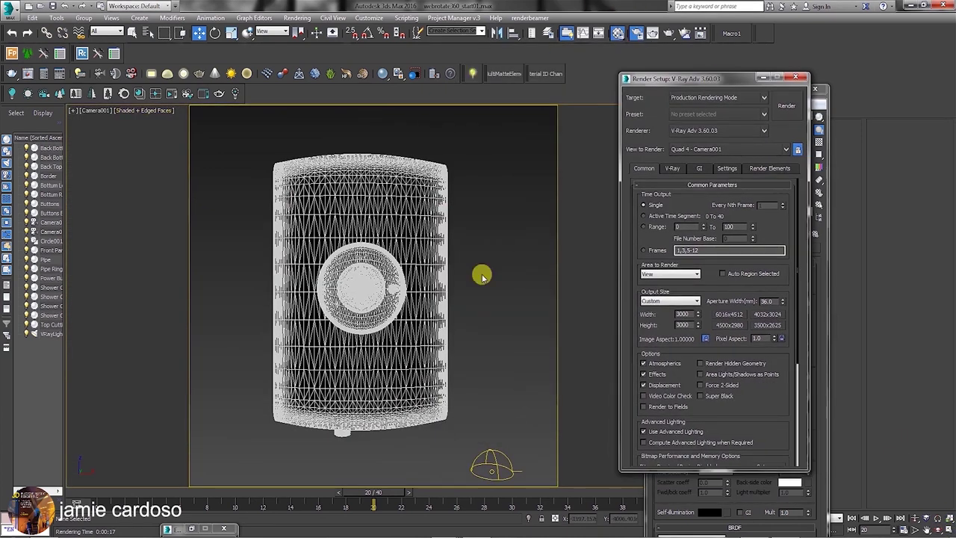
{"action": "left_click", "coordinate": [489, 458]}
{"action": "left_click", "coordinate": [796, 77]}
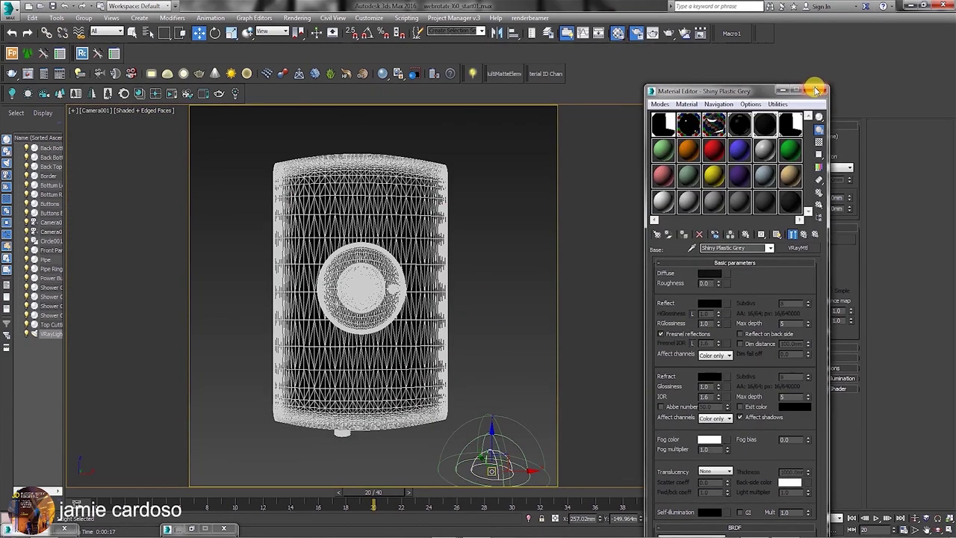
{"action": "left_click", "coordinate": [815, 88]}
{"action": "left_click", "coordinate": [704, 128]}
Create a Shaded preview animation from Tools > Preview - Grab Viewport.
{"action": "left_click", "coordinate": [58, 18]}
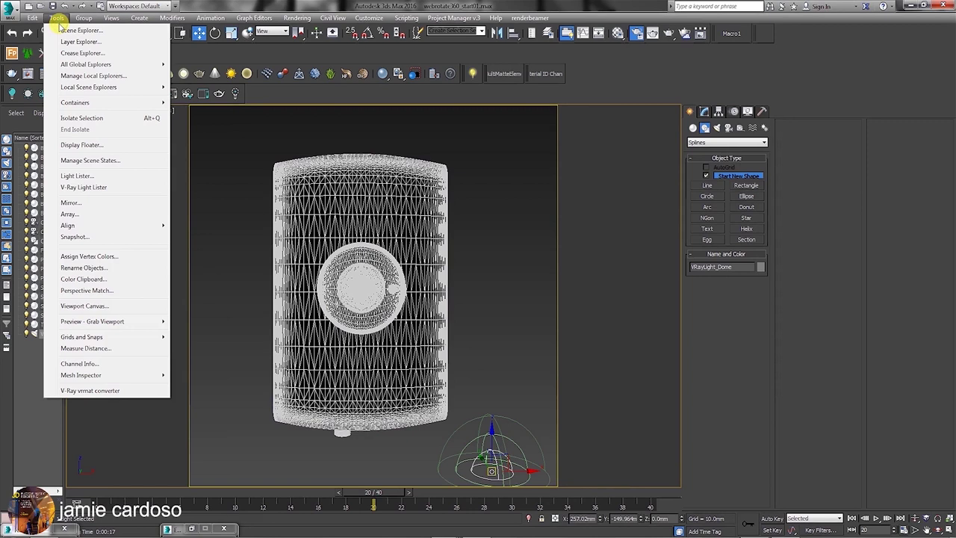
{"action": "mouse_move", "coordinate": [112, 321]}
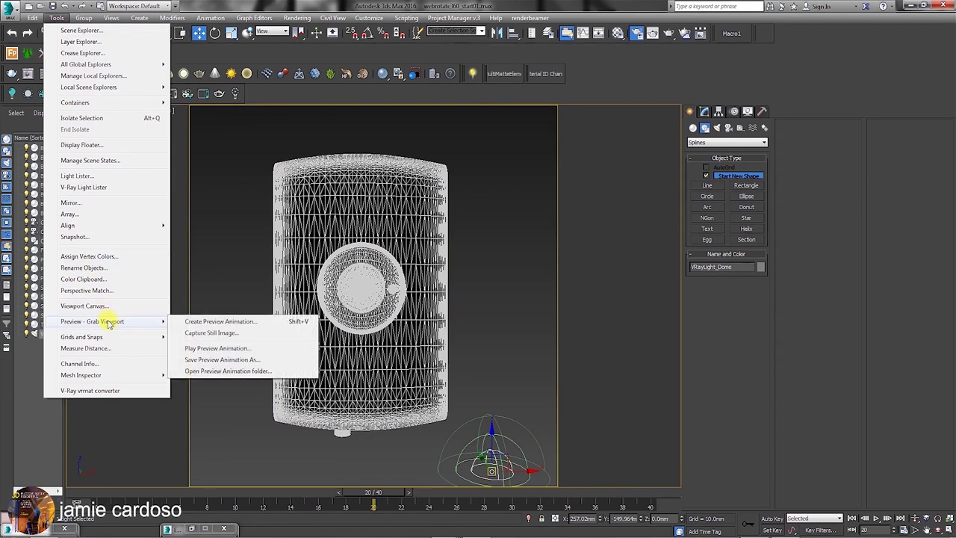
{"action": "left_click", "coordinate": [224, 321]}
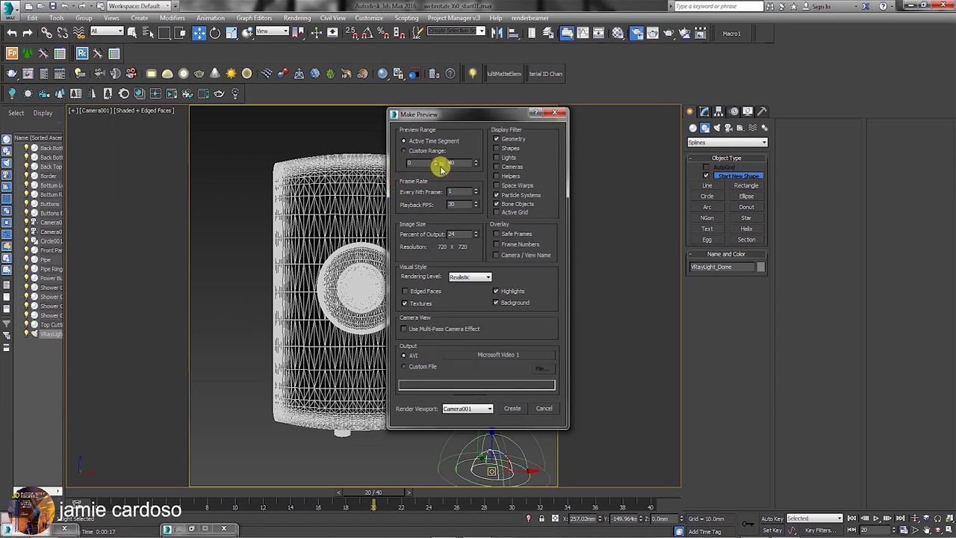
{"action": "left_click", "coordinate": [474, 278]}
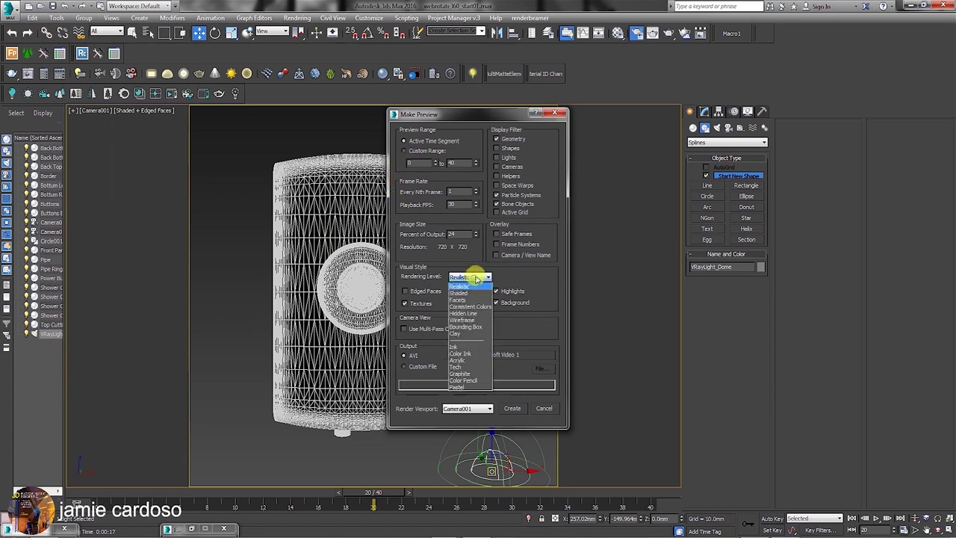
{"action": "left_click", "coordinate": [464, 295]}
{"action": "left_click", "coordinate": [512, 409]}
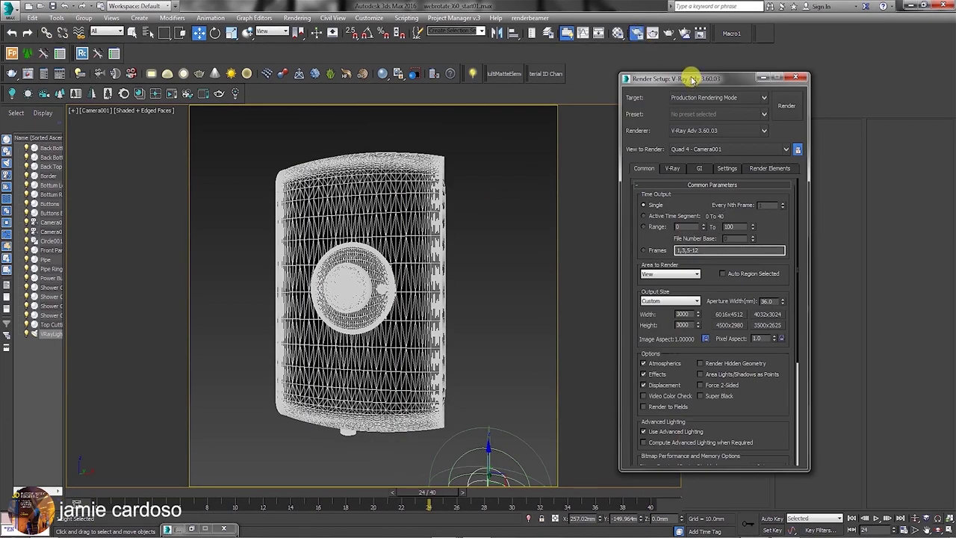
Reopen the last 3000 × 3000 V-Ray render and place a duplicate copy beside it.
{"action": "left_click_drag", "start_coordinate": [693, 79], "coordinate": [618, 45]}
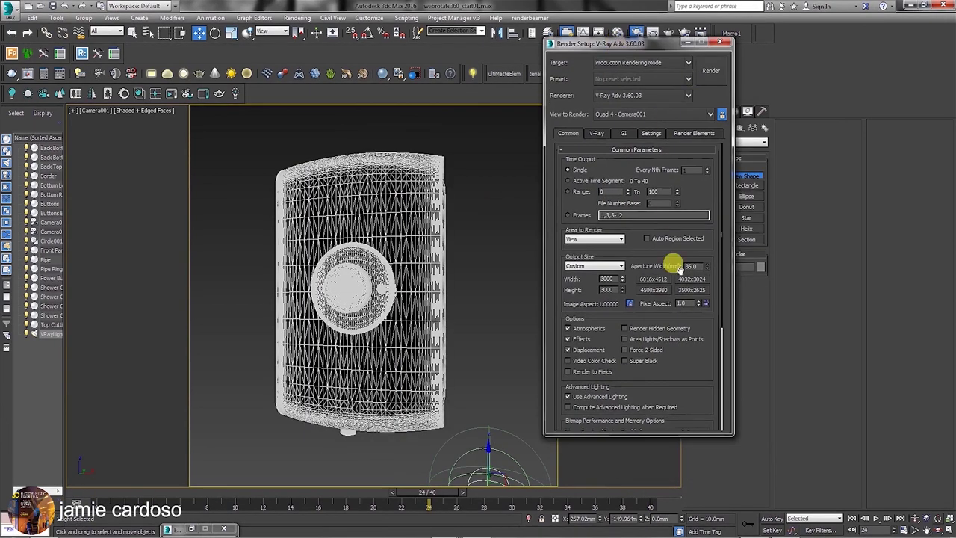
{"action": "left_click", "coordinate": [600, 134]}
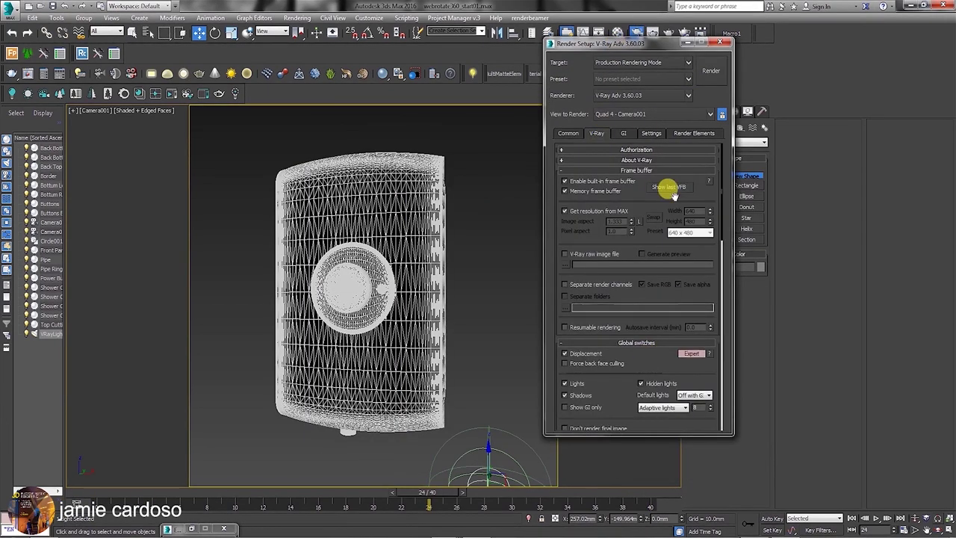
{"action": "left_click", "coordinate": [670, 186]}
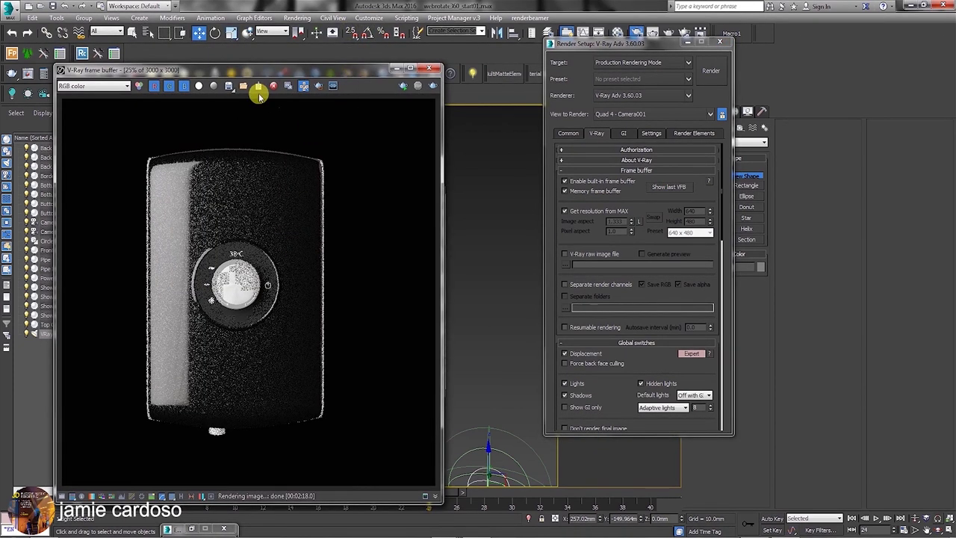
{"action": "left_click", "coordinate": [288, 86]}
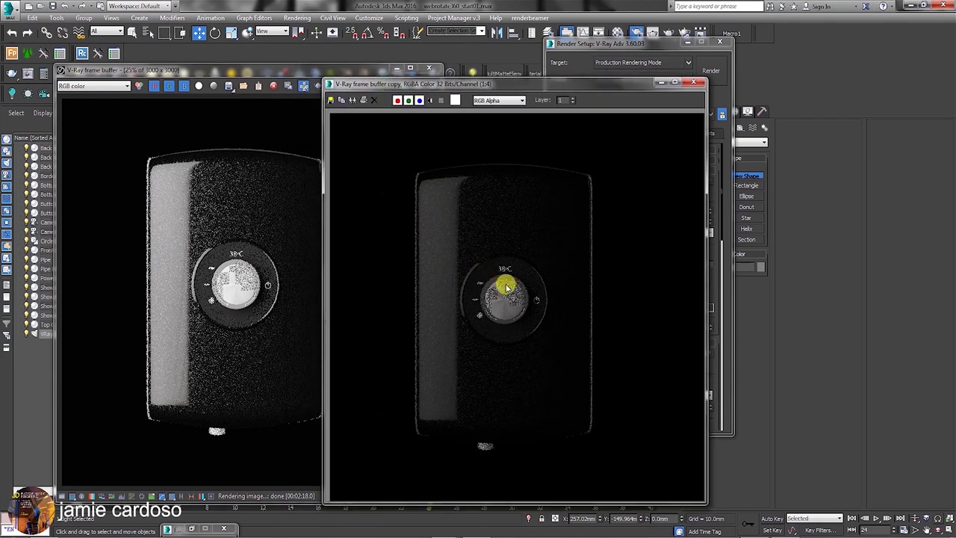
{"action": "left_click_drag", "start_coordinate": [459, 89], "coordinate": [532, 90]}
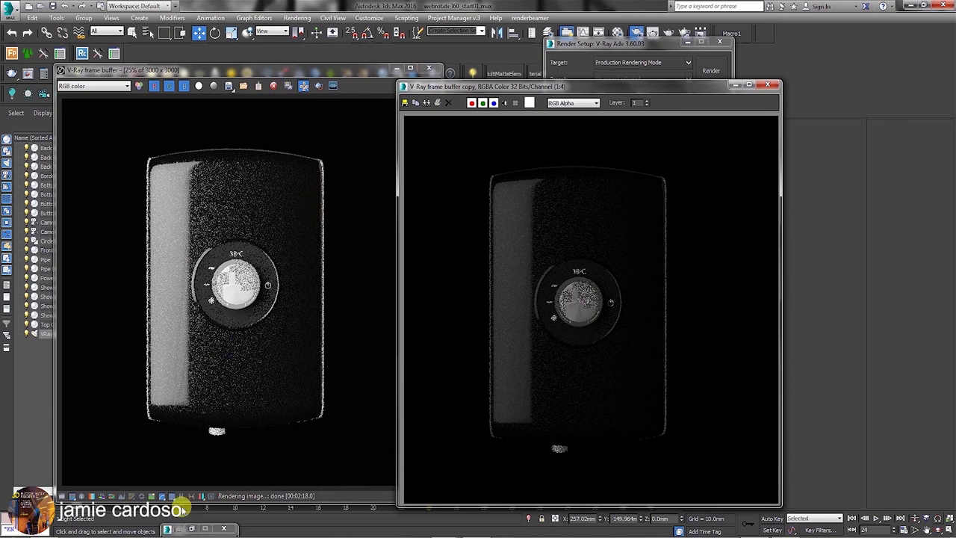
{"action": "left_click_drag", "start_coordinate": [281, 69], "coordinate": [256, 39]}
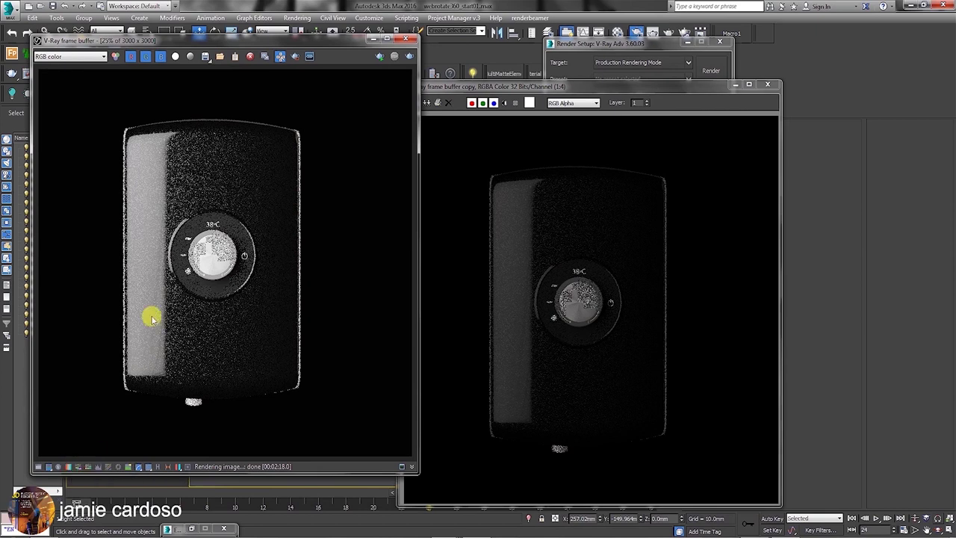
{"action": "left_click", "coordinate": [369, 17]}
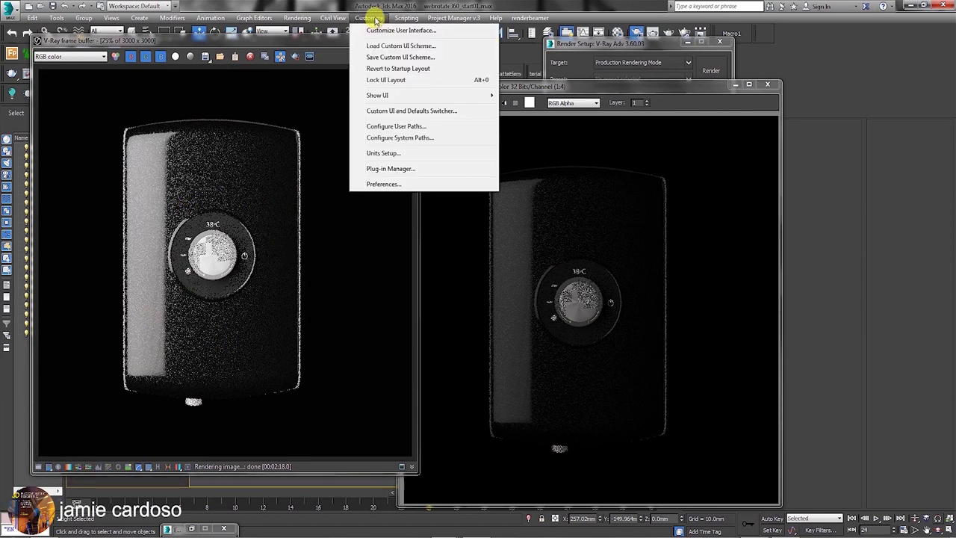
Enable Gamma/LUT correction in Preferences > Gamma and LUT.
{"action": "left_click", "coordinate": [385, 187]}
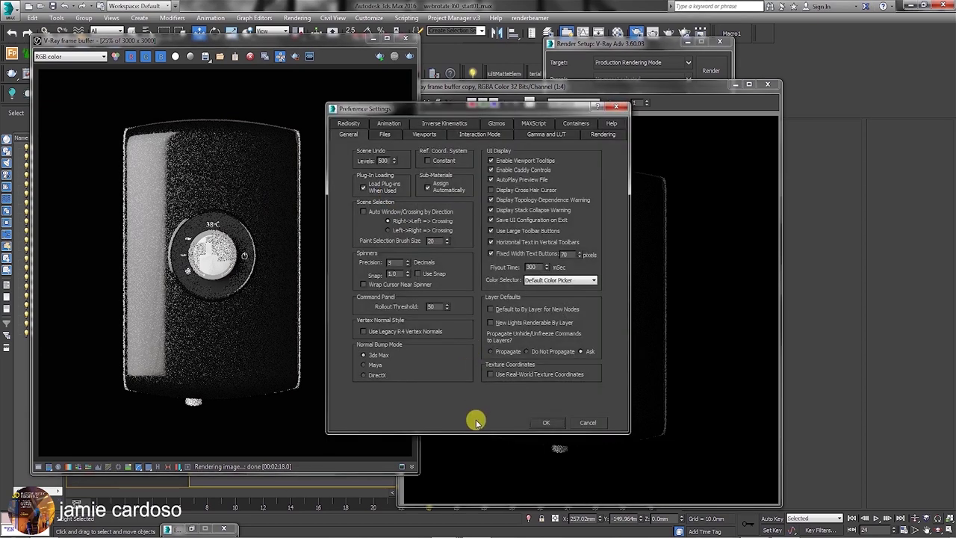
{"action": "left_click", "coordinate": [535, 137]}
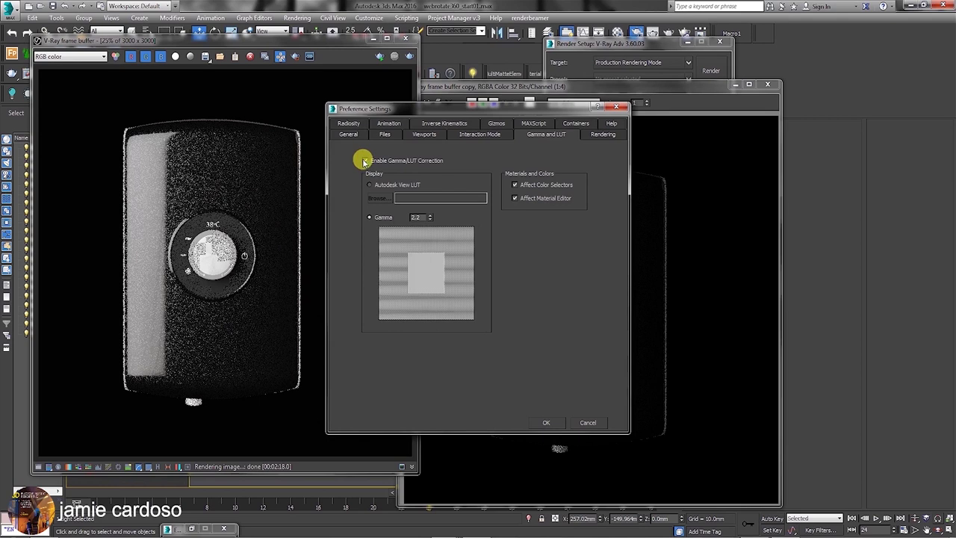
{"action": "left_click", "coordinate": [365, 160]}
{"action": "left_click", "coordinate": [546, 422]}
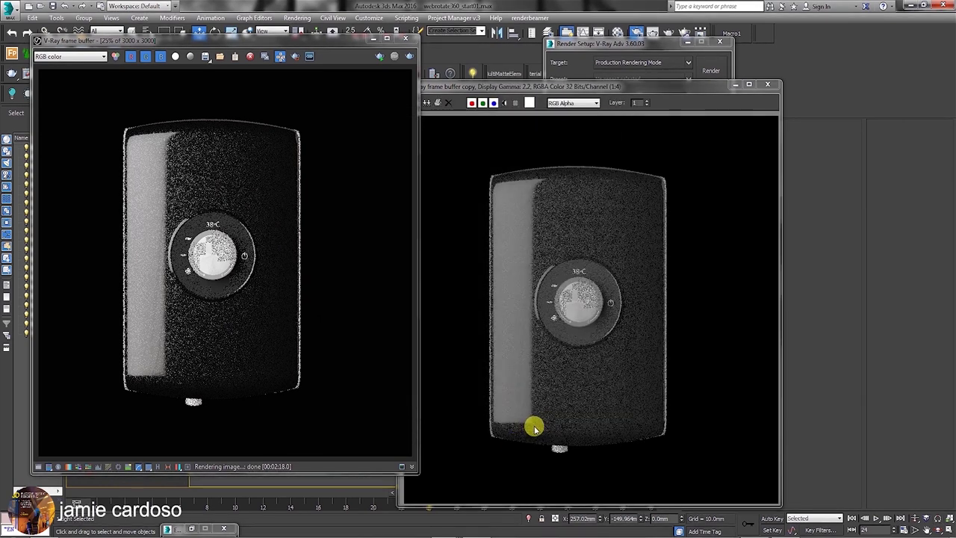
Replace the old render copy with a fresh duplicate, compare it with the original, then close it.
{"action": "left_click", "coordinate": [767, 84]}
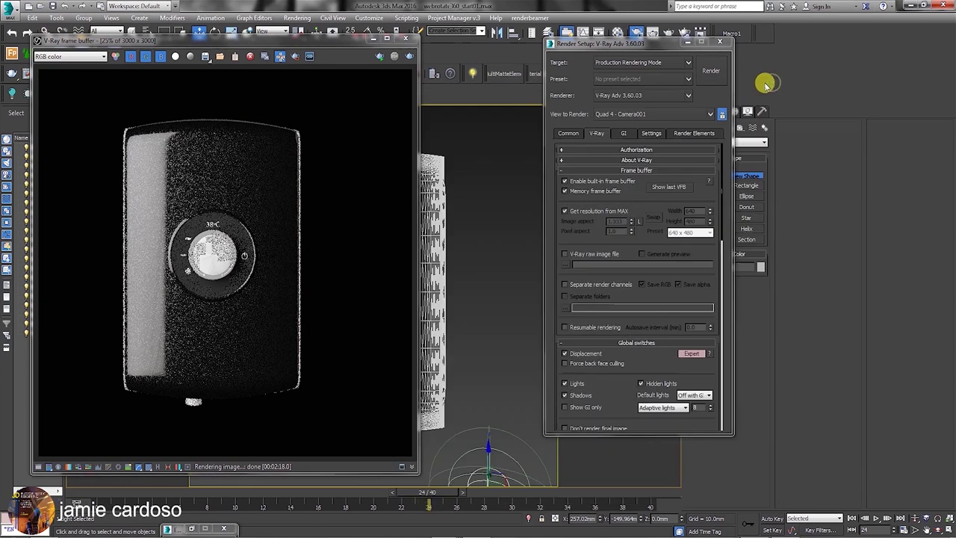
{"action": "left_click", "coordinate": [264, 56]}
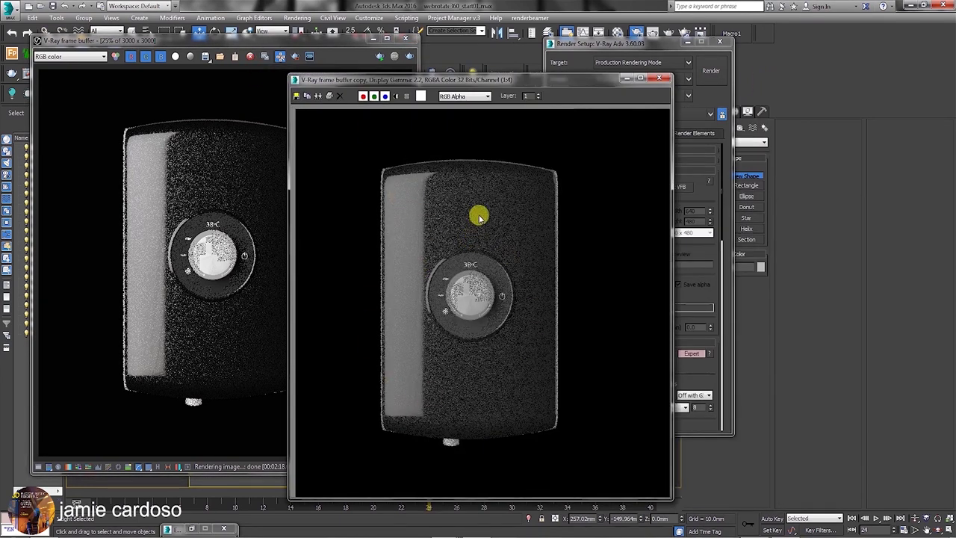
{"action": "left_click_drag", "start_coordinate": [438, 80], "coordinate": [524, 69]}
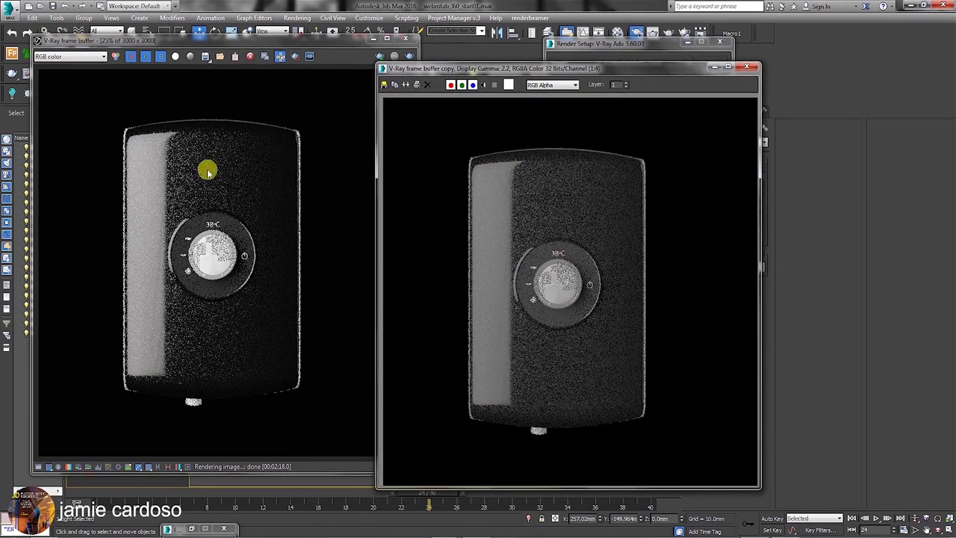
{"action": "left_click_drag", "start_coordinate": [266, 39], "coordinate": [261, 33]}
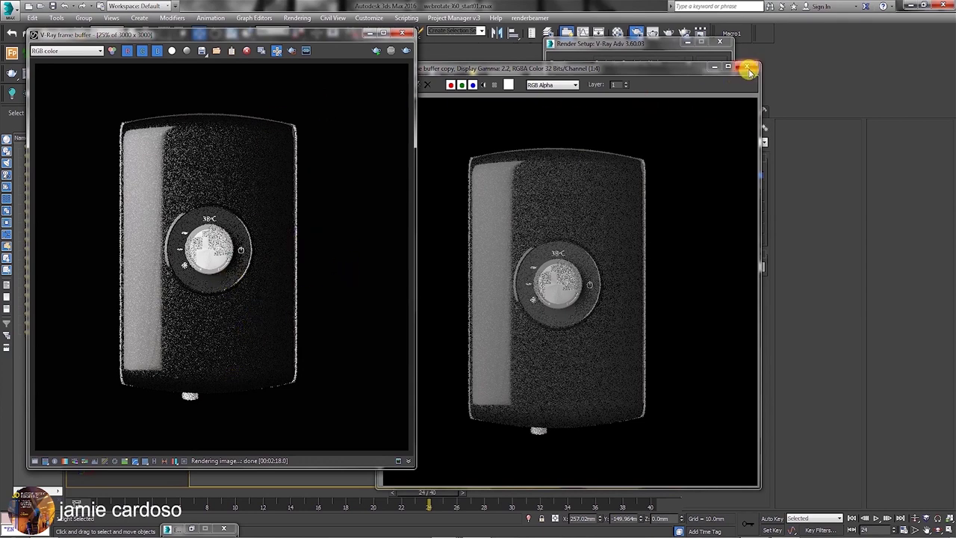
{"action": "left_click_drag", "start_coordinate": [625, 69], "coordinate": [675, 90]}
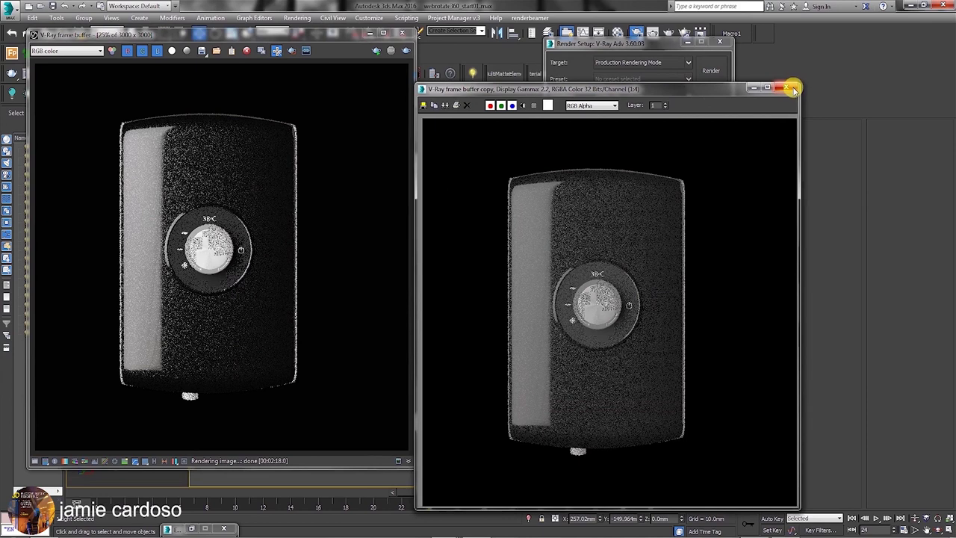
{"action": "left_click", "coordinate": [794, 88]}
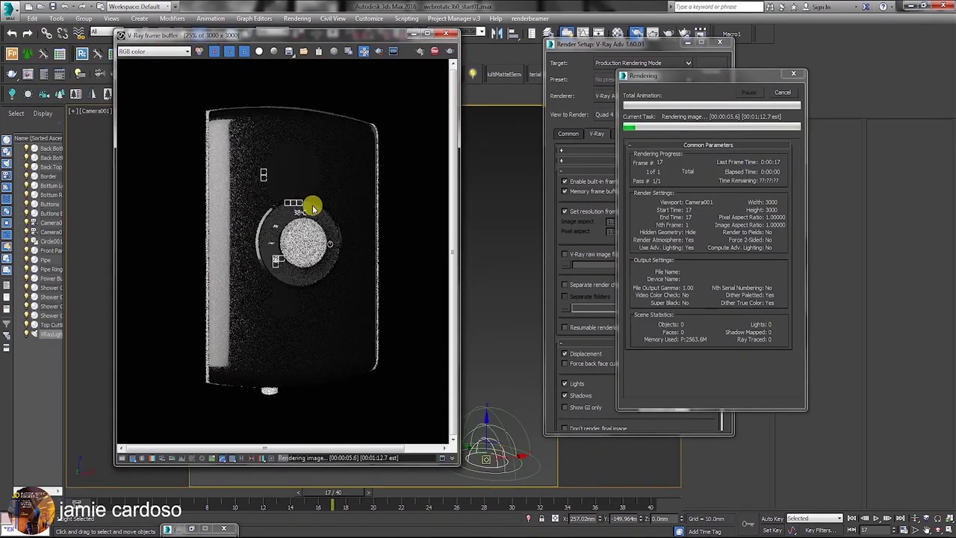
Move the V-Ray frame buffer left and enlarge it while the render finishes.
{"action": "left_click_drag", "start_coordinate": [272, 34], "coordinate": [127, 6]}
{"action": "left_click_drag", "start_coordinate": [354, 443], "coordinate": [401, 480]}
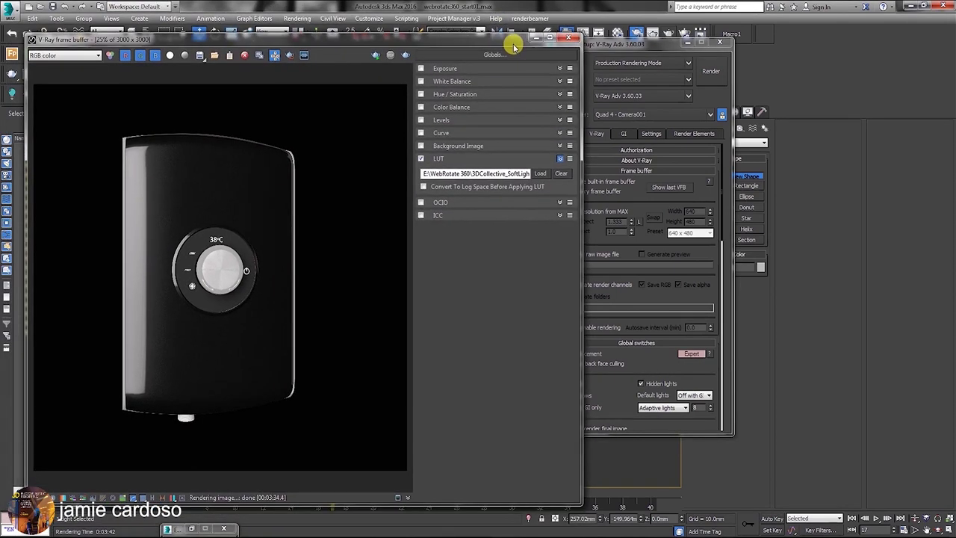
Open the LUTsExplorer_003.ms script and place the LUTs Explorer beside the frame buffer.
{"action": "left_click", "coordinate": [411, 20]}
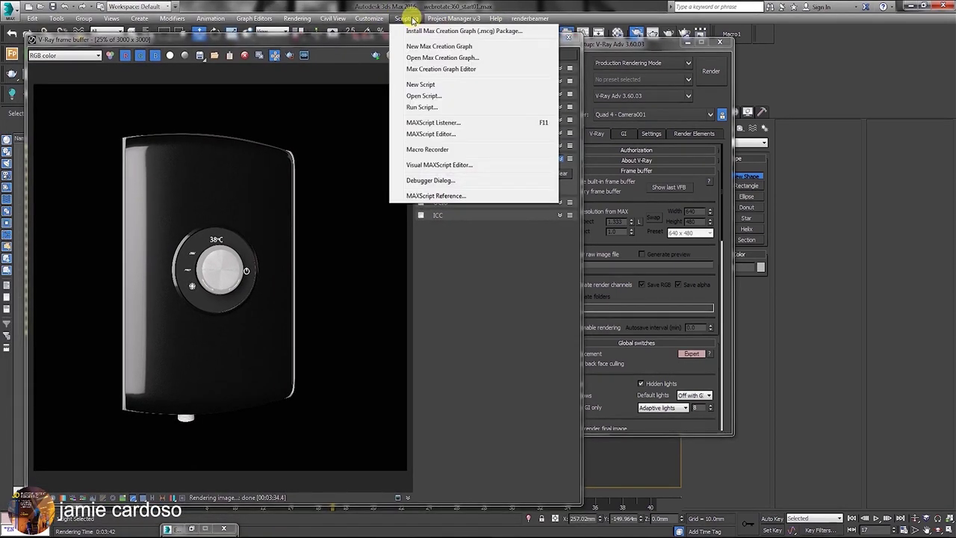
{"action": "left_click", "coordinate": [423, 103]}
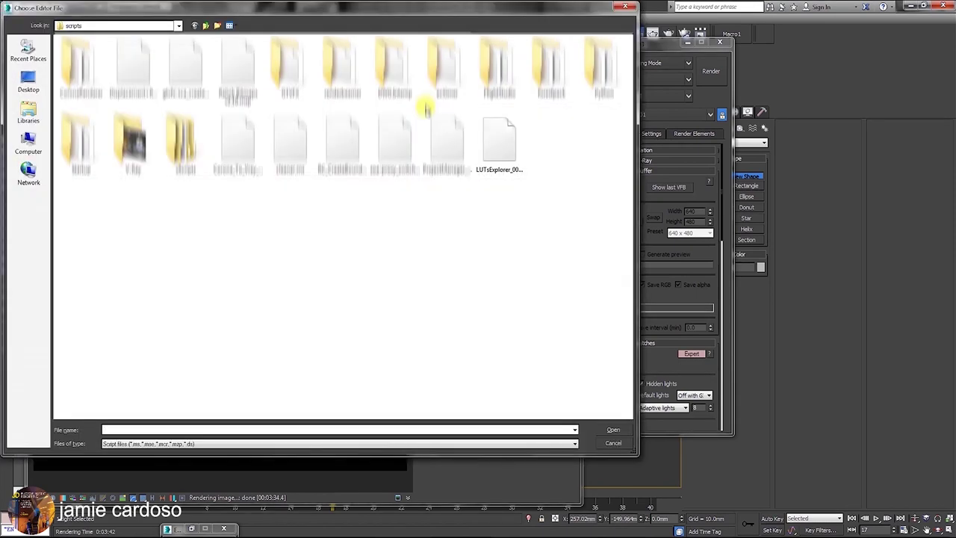
{"action": "left_click", "coordinate": [495, 144]}
{"action": "left_click", "coordinate": [617, 432]}
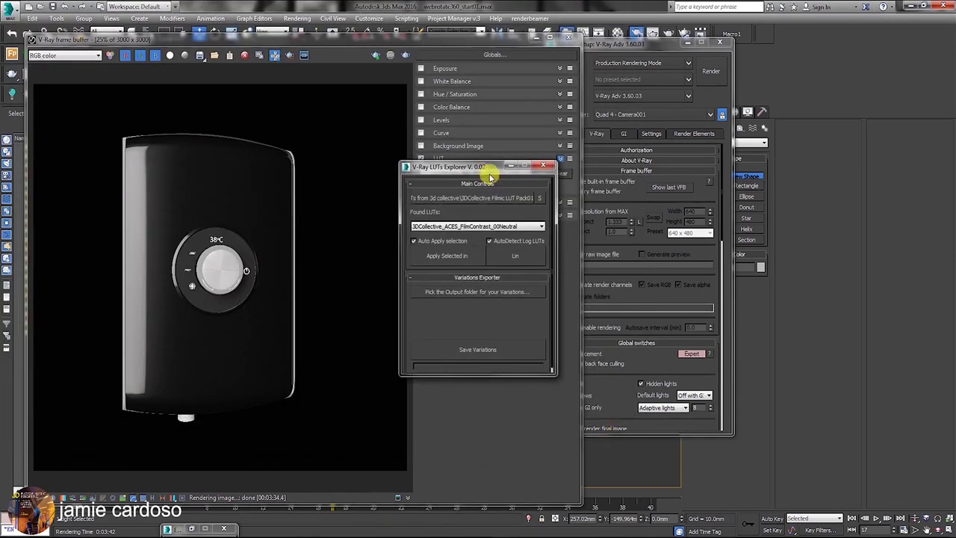
{"action": "left_click_drag", "start_coordinate": [491, 175], "coordinate": [611, 131]}
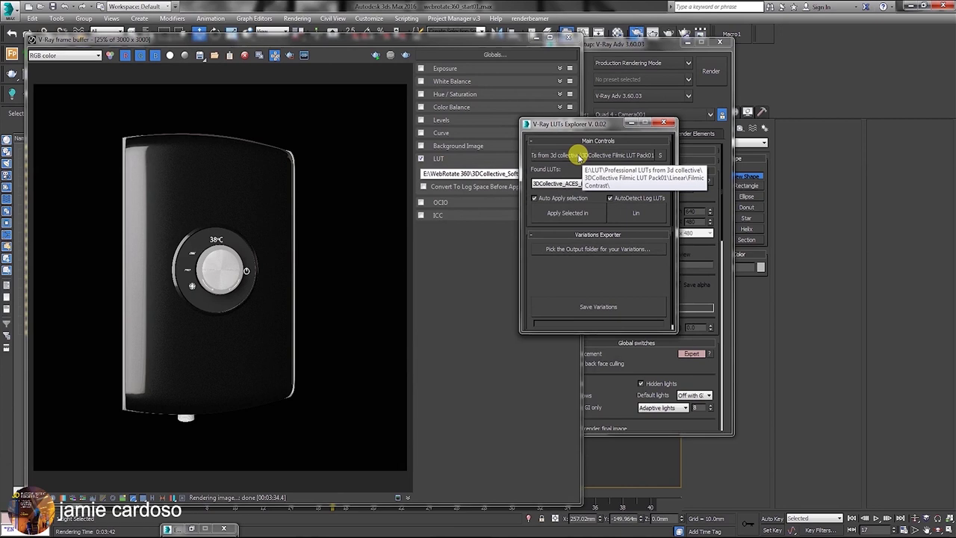
Choose the LUT folder in LUTs Explorer, apply the selected LUT, and enlarge the window.
{"action": "left_click", "coordinate": [579, 155]}
{"action": "left_click", "coordinate": [606, 429]}
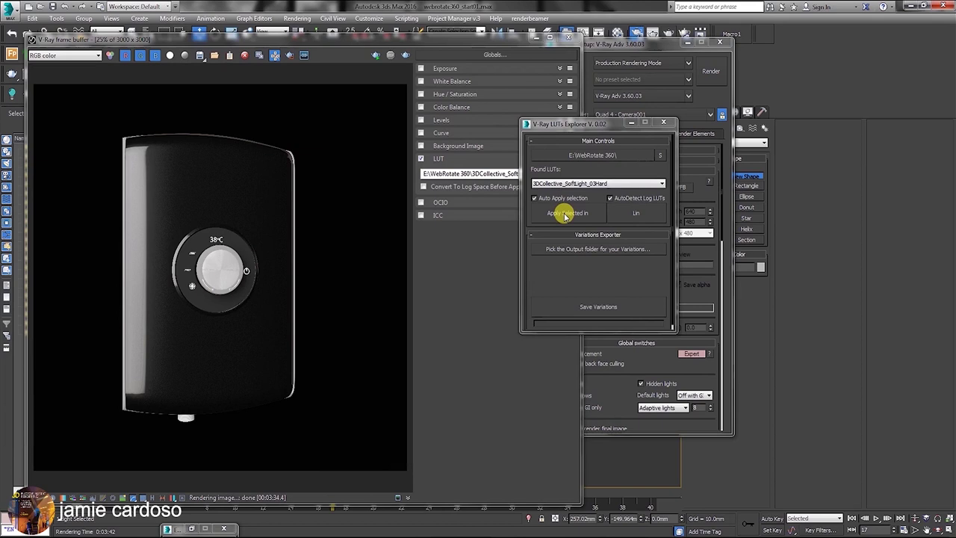
{"action": "left_click", "coordinate": [565, 215]}
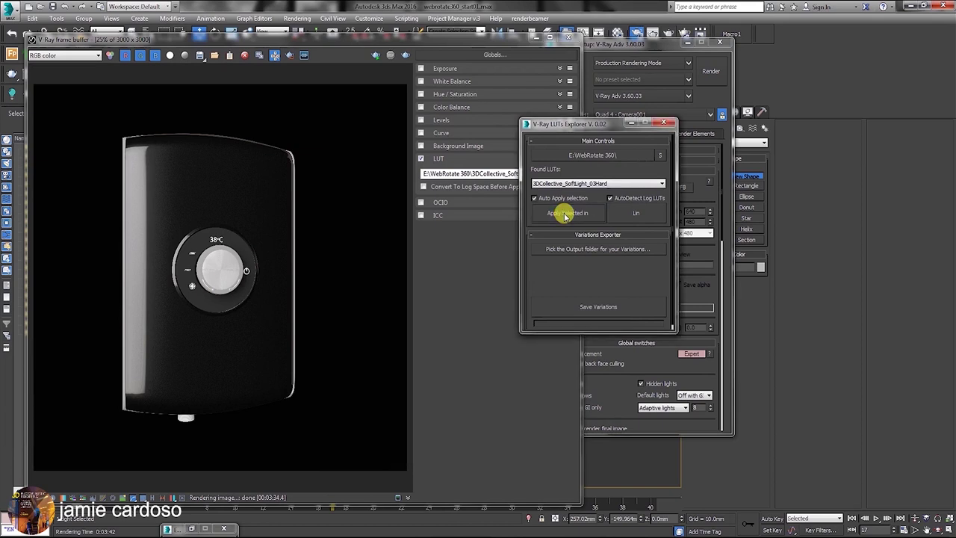
{"action": "left_click_drag", "start_coordinate": [598, 124], "coordinate": [591, 76]}
{"action": "left_click_drag", "start_coordinate": [664, 280], "coordinate": [692, 408]}
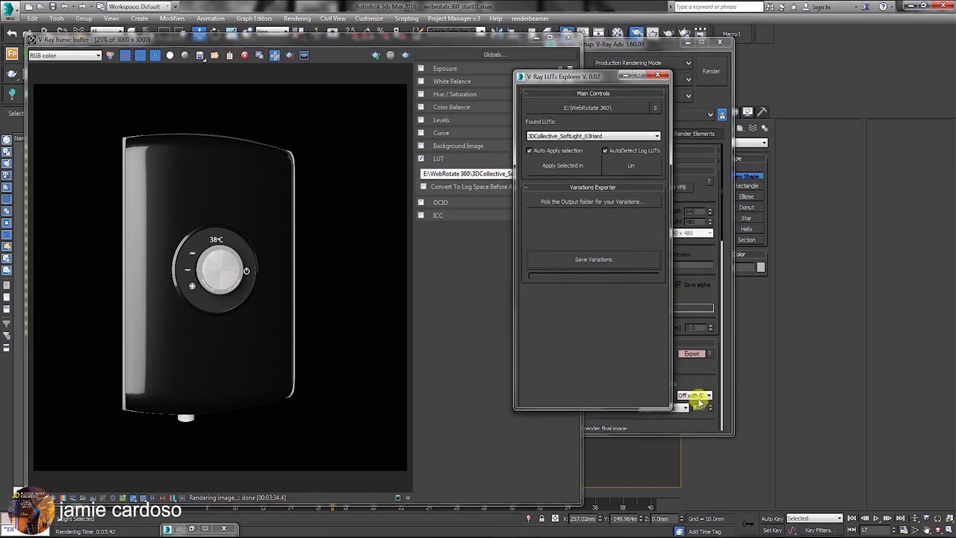
Save the LUT variations of the render with the output name test.png.
{"action": "left_click", "coordinate": [587, 205]}
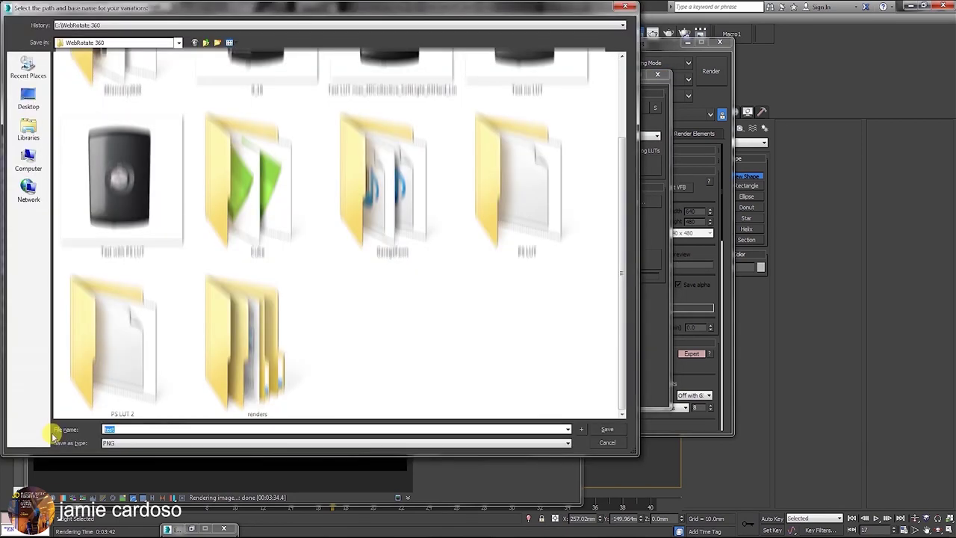
{"action": "type", "text": "test"}
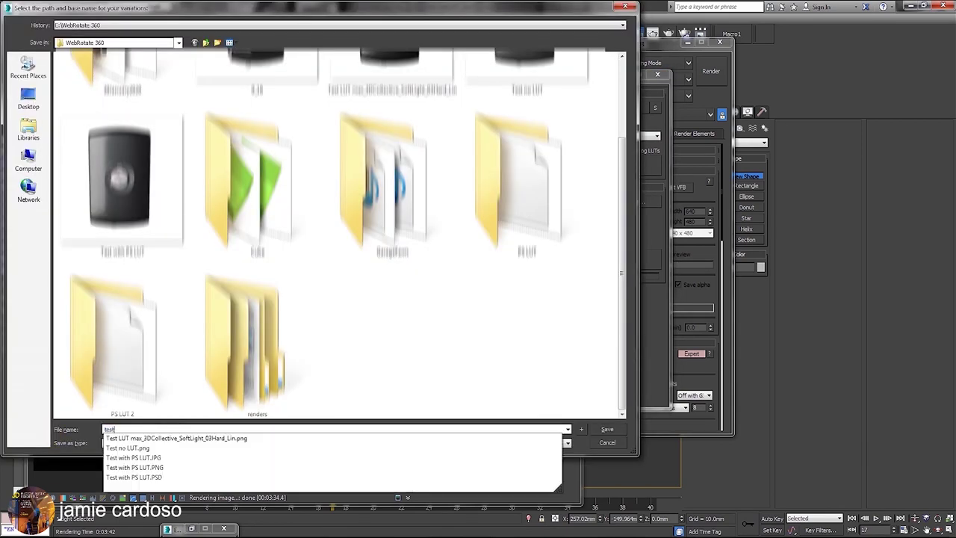
{"action": "key", "text": "Return"}
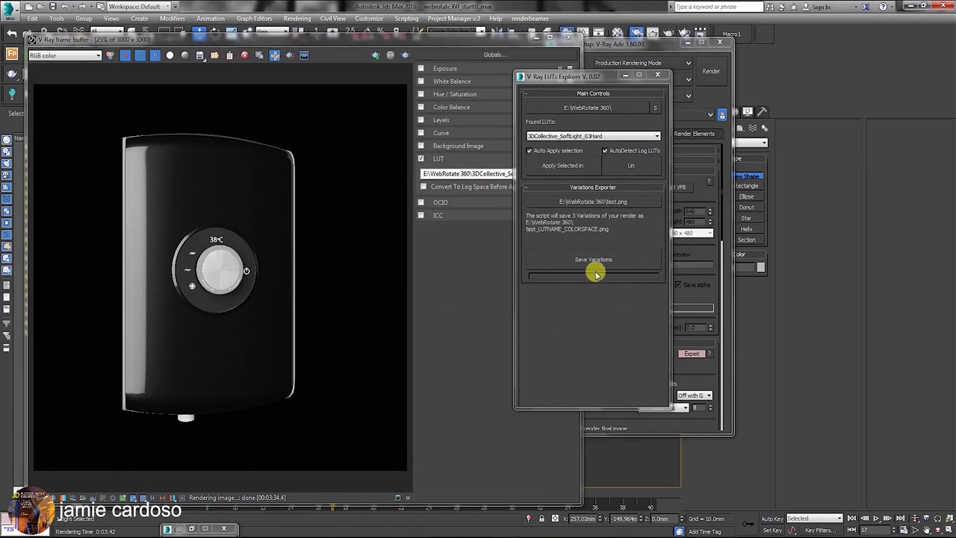
{"action": "left_click", "coordinate": [596, 260]}
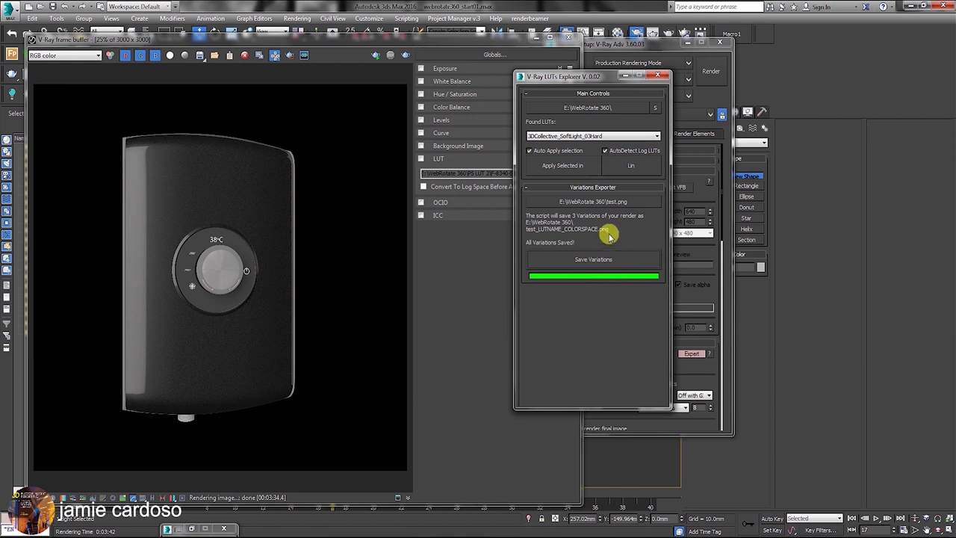
View the saved test_3DCollective_SoftLight_03Hard_Lin.png beside the LUT-enabled render for comparison.
{"action": "left_click", "coordinate": [298, 18]}
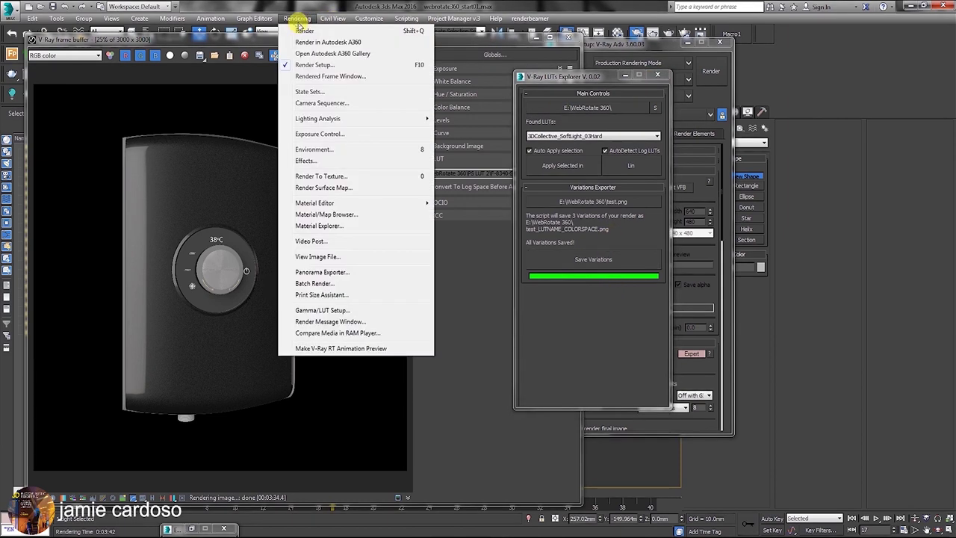
{"action": "left_click", "coordinate": [341, 258]}
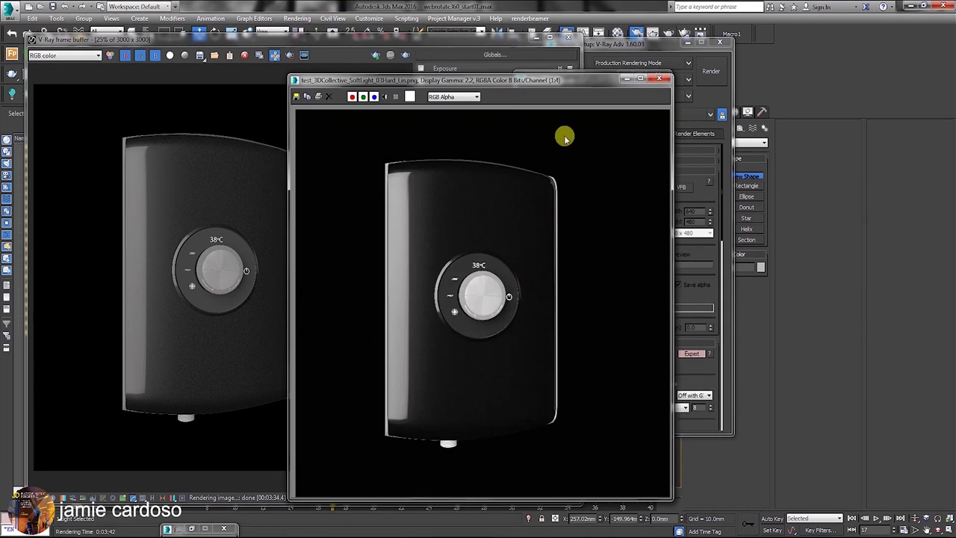
{"action": "left_click_drag", "start_coordinate": [471, 84], "coordinate": [643, 75]}
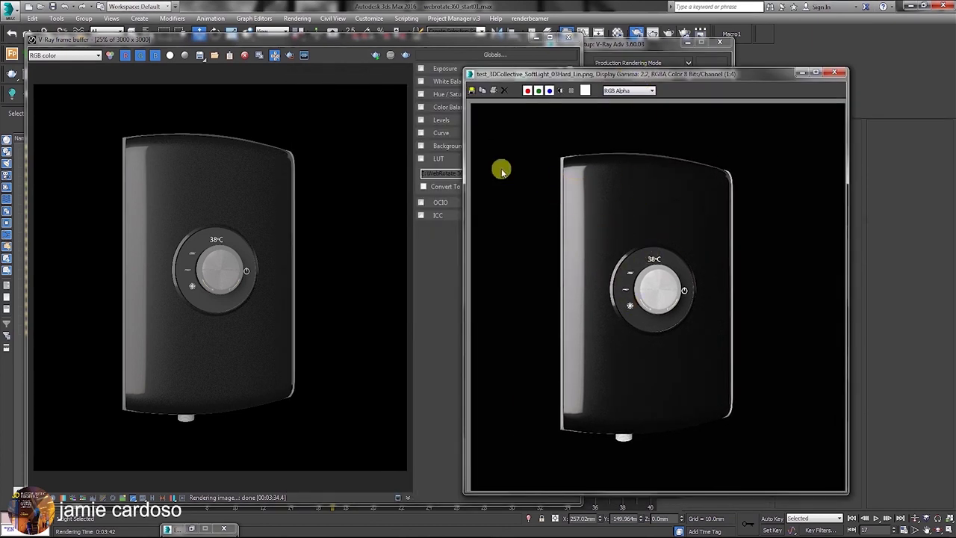
{"action": "left_click", "coordinate": [447, 49]}
{"action": "left_click_drag", "start_coordinate": [633, 45], "coordinate": [732, 37]}
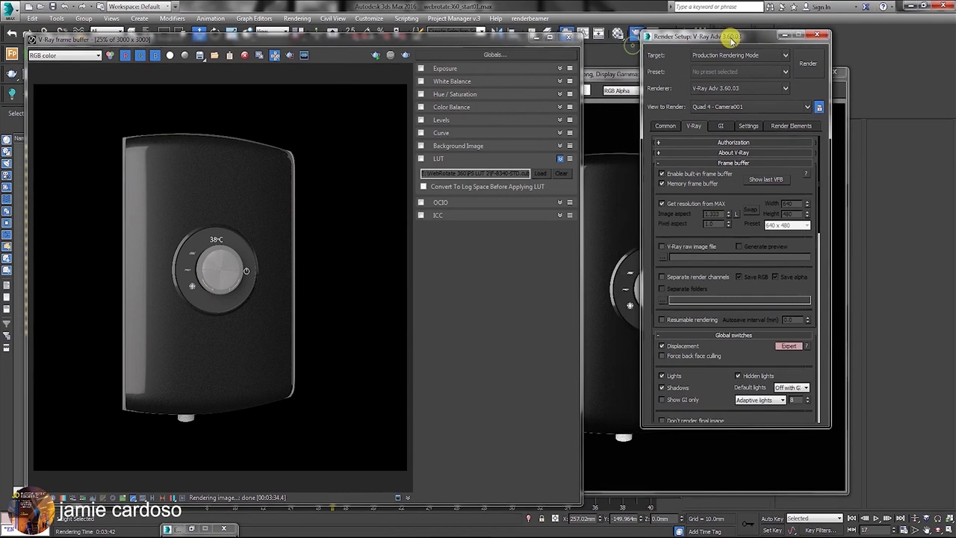
{"action": "left_click", "coordinate": [619, 77]}
{"action": "left_click_drag", "start_coordinate": [620, 76], "coordinate": [724, 81]}
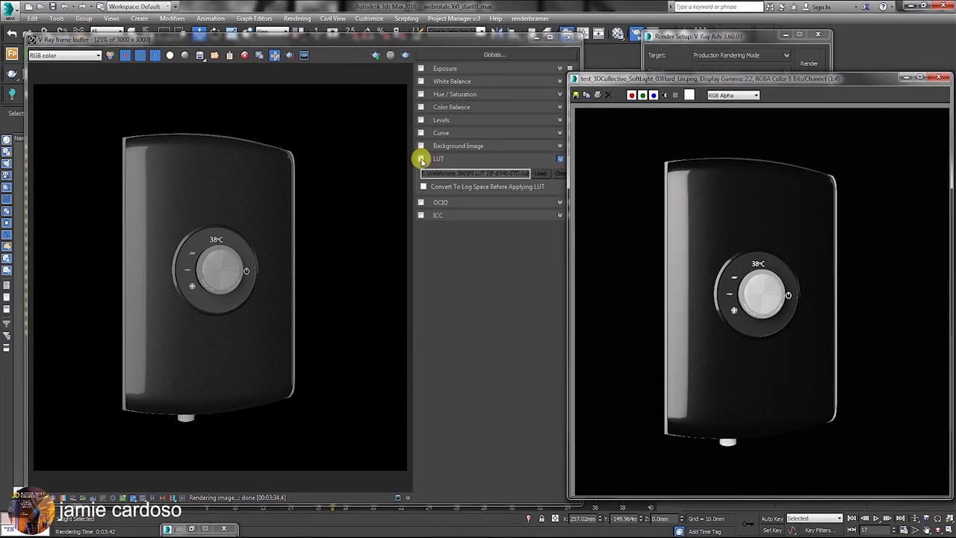
{"action": "left_click", "coordinate": [422, 159]}
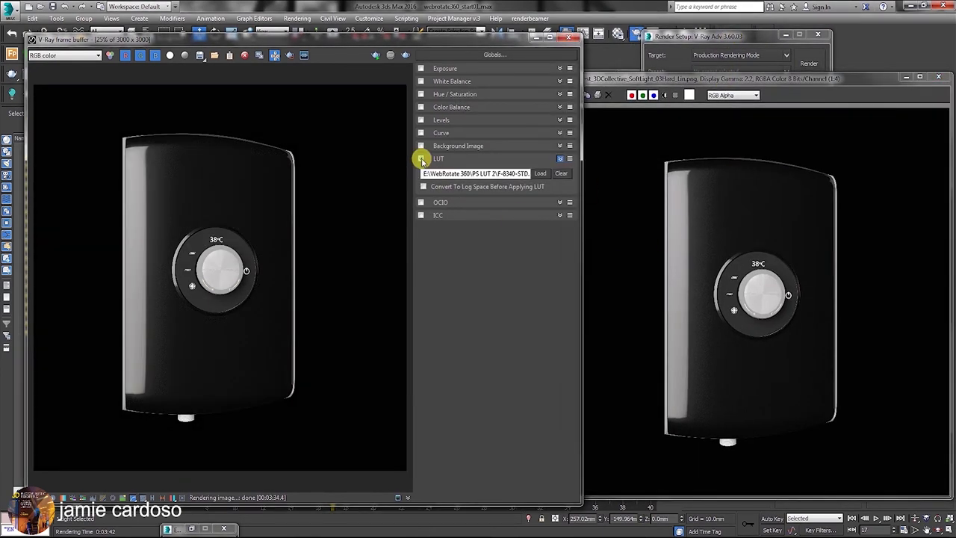
{"action": "left_click_drag", "start_coordinate": [773, 81], "coordinate": [708, 136]}
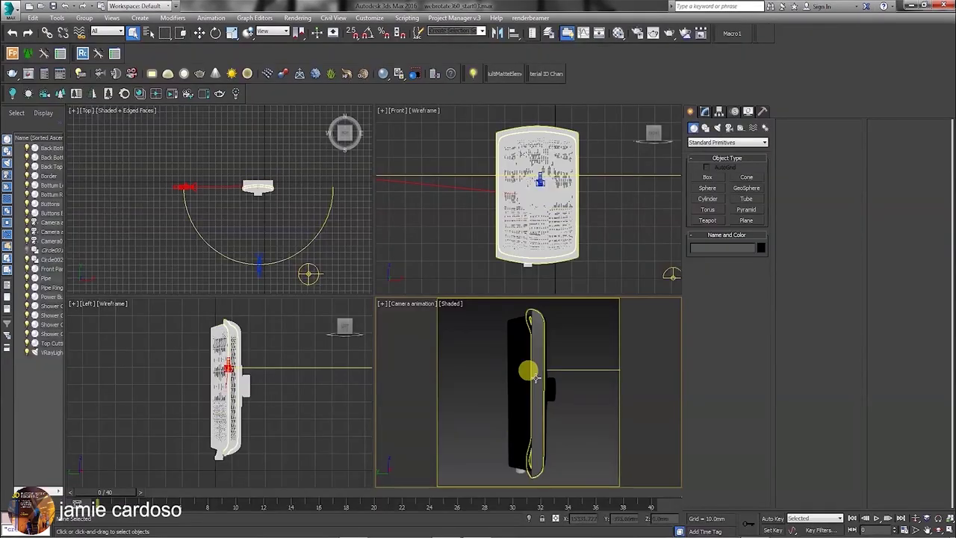
Set the render output to PNG files named render 1 in the renders folder.
{"action": "left_click", "coordinate": [639, 35]}
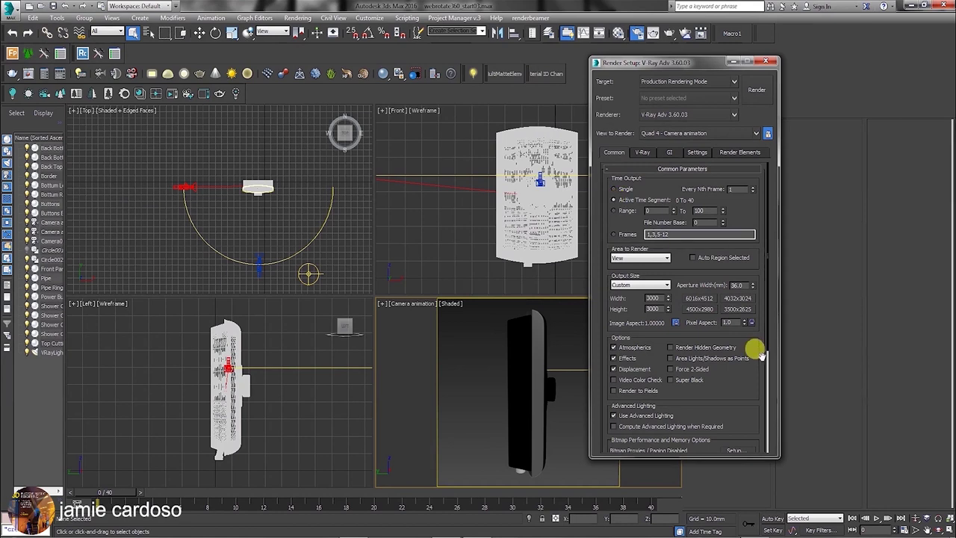
{"action": "scroll", "coordinate": [613, 331], "scroll_direction": "down", "scroll_amount": 5}
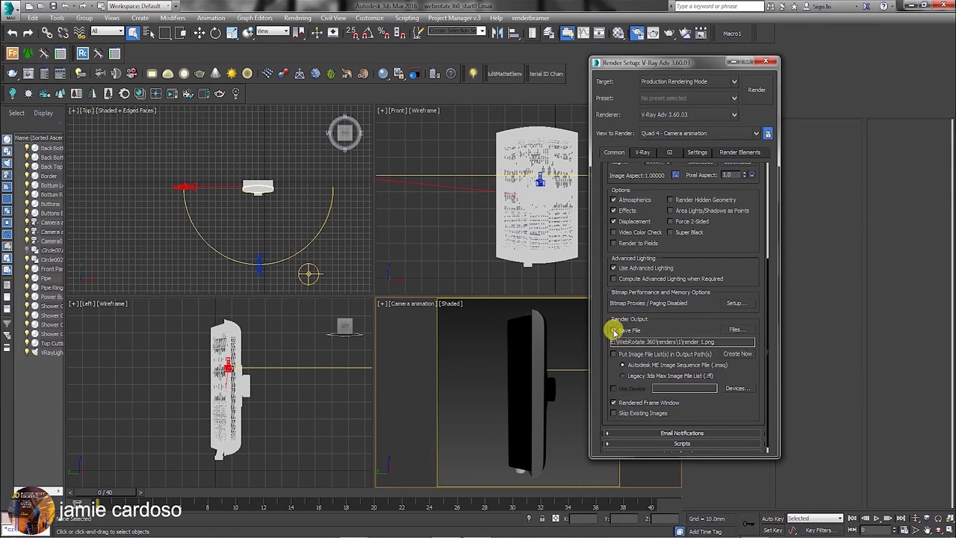
{"action": "left_click", "coordinate": [737, 329]}
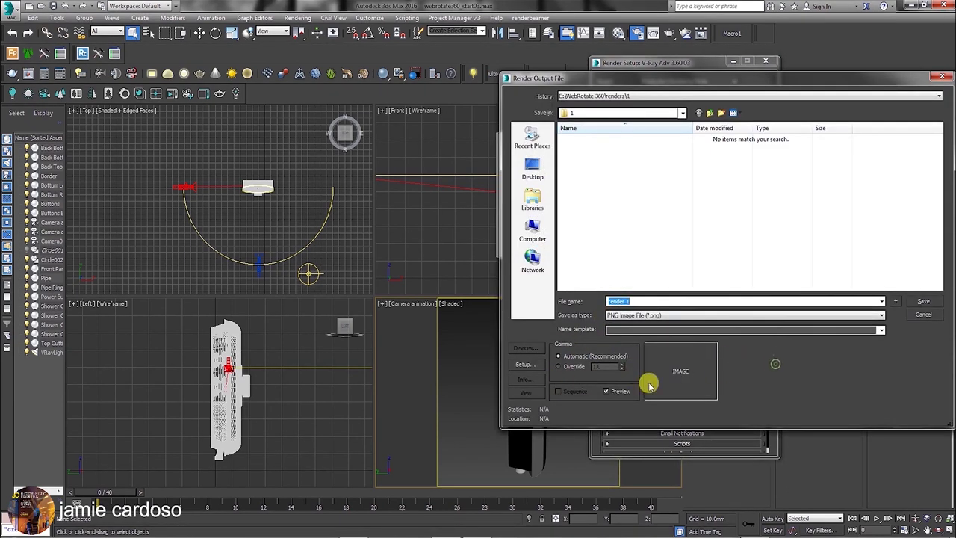
{"action": "left_click", "coordinate": [525, 364]}
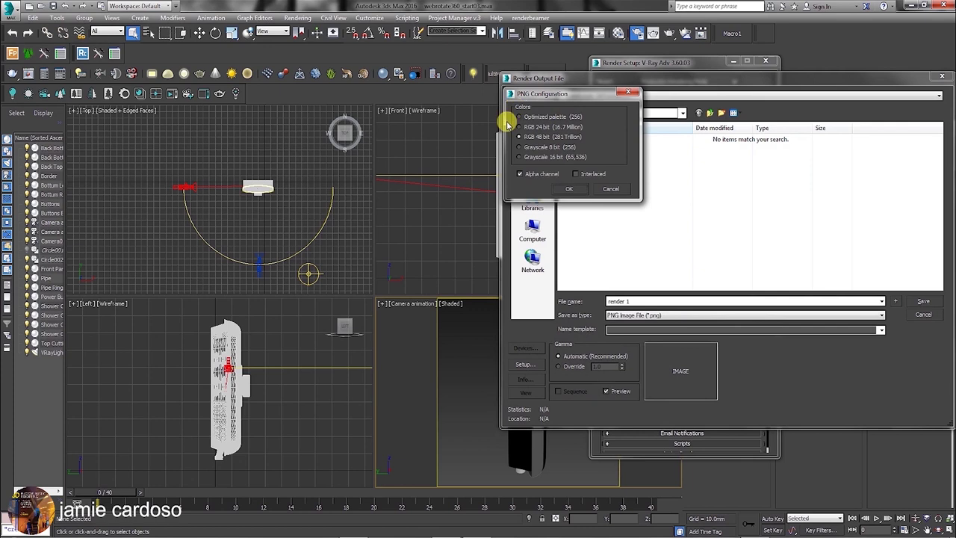
{"action": "left_click", "coordinate": [569, 191]}
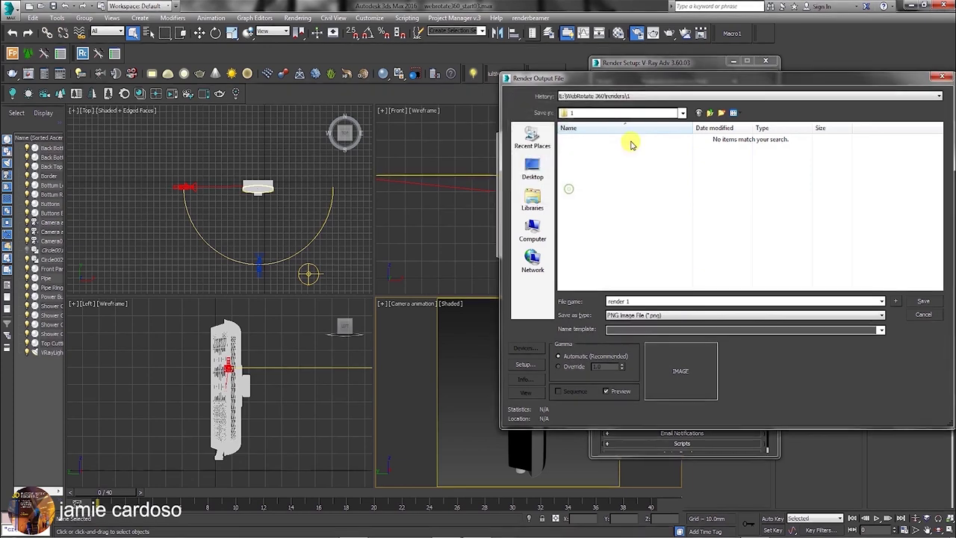
{"action": "left_click", "coordinate": [926, 300]}
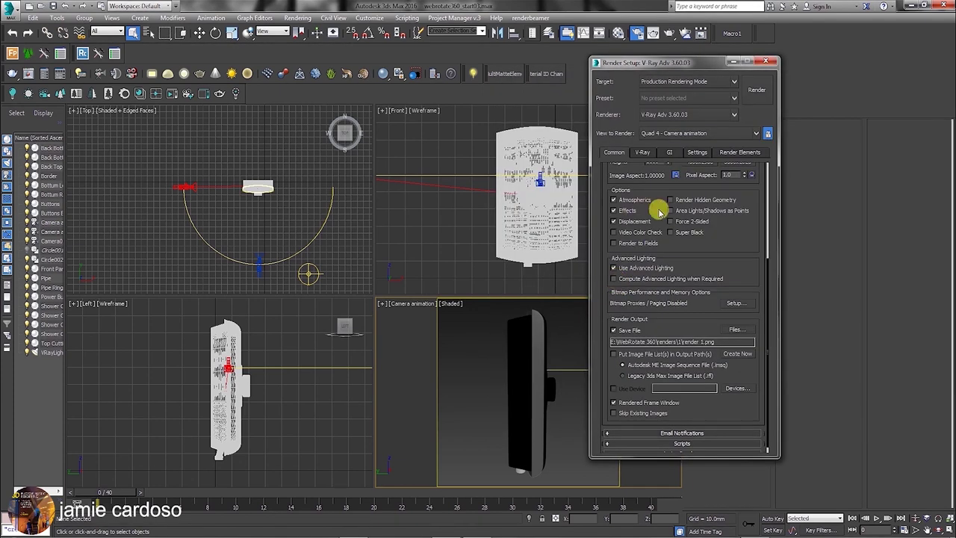
Review the V-Ray, GI, Settings and Common tabs of Render Setup.
{"action": "left_click", "coordinate": [644, 151]}
{"action": "left_click_drag", "start_coordinate": [695, 329], "coordinate": [700, 133]}
{"action": "left_click", "coordinate": [683, 284]}
{"action": "left_click_drag", "start_coordinate": [683, 284], "coordinate": [700, 107]}
{"action": "left_click", "coordinate": [715, 358]}
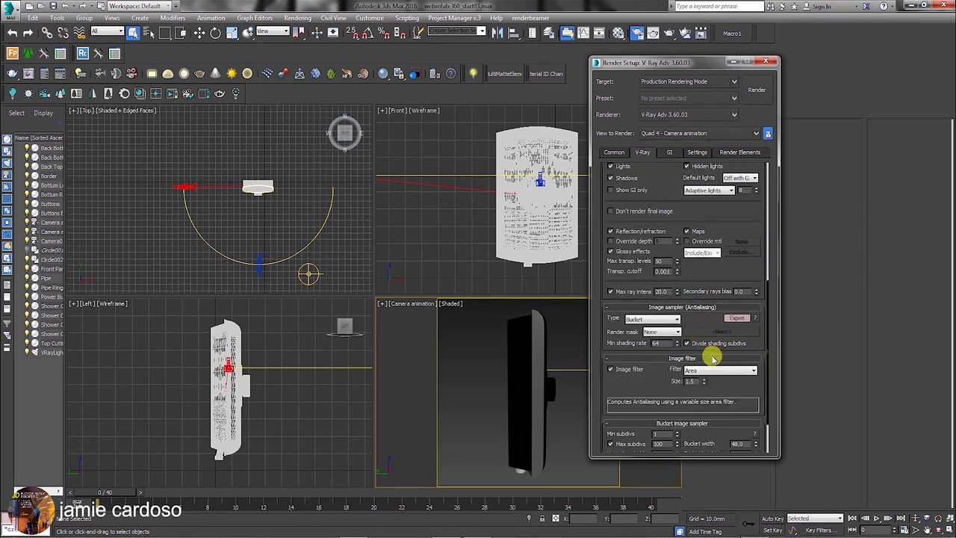
{"action": "scroll", "coordinate": [724, 329], "scroll_direction": "down", "scroll_amount": 2}
{"action": "scroll", "coordinate": [762, 390], "scroll_direction": "up", "scroll_amount": 8}
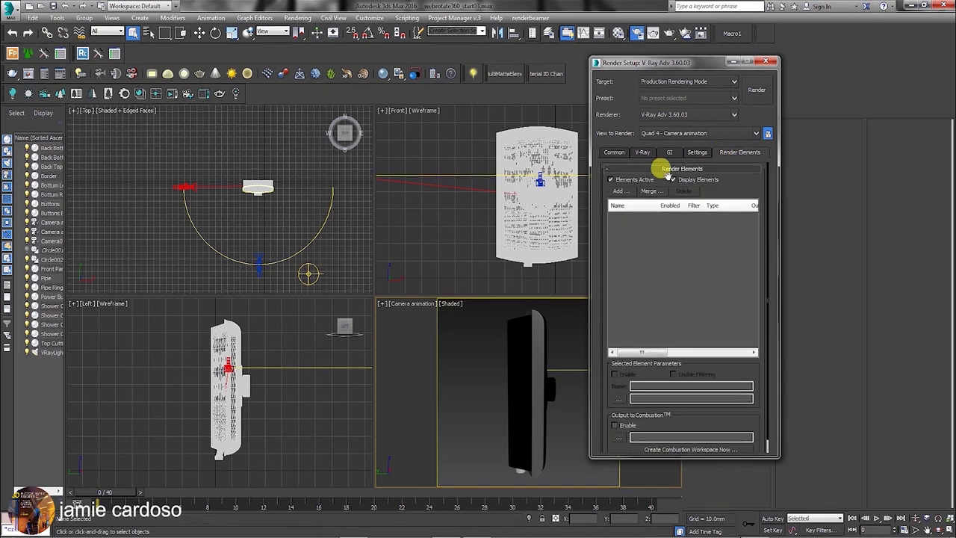
{"action": "left_click", "coordinate": [696, 153]}
{"action": "left_click", "coordinate": [670, 152]}
{"action": "left_click", "coordinate": [618, 153]}
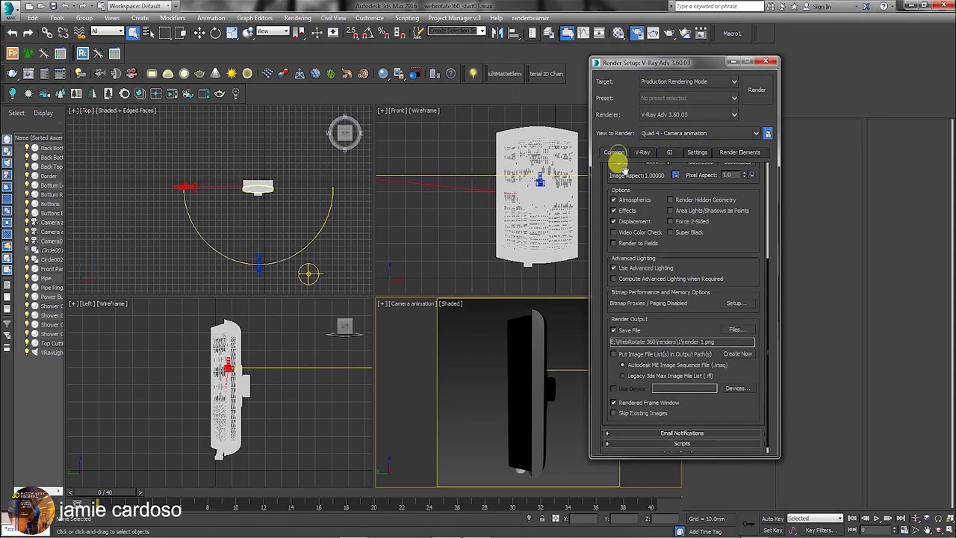
{"action": "left_click_drag", "start_coordinate": [735, 239], "coordinate": [737, 408]}
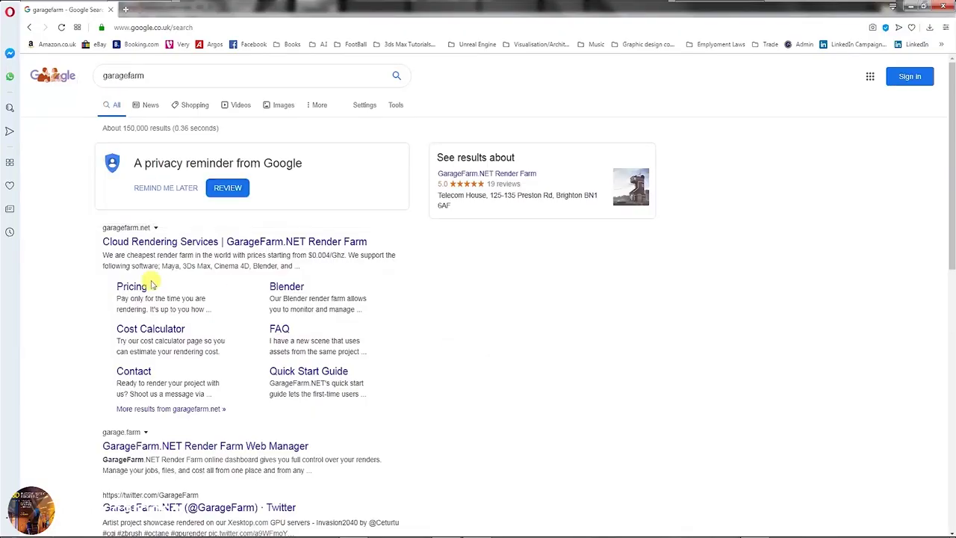
{"action": "left_click", "coordinate": [94, 76]}
Open garagefarm.net from the search results and go to its login page.
{"action": "left_click", "coordinate": [124, 252]}
{"action": "left_click", "coordinate": [127, 243]}
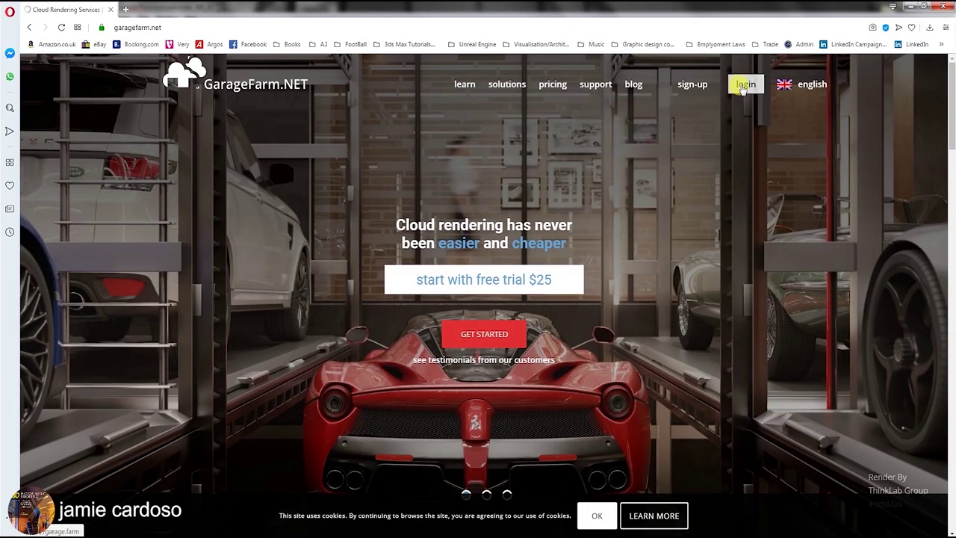
{"action": "left_click", "coordinate": [744, 85]}
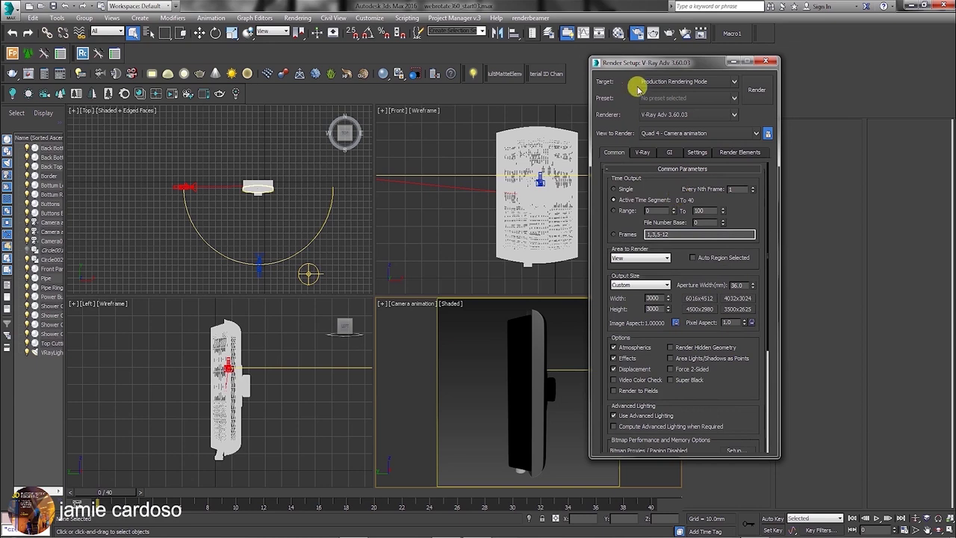
Start renderBeamer's Beam it up and choose Camera animation – bake and render mode.
{"action": "left_click", "coordinate": [532, 18]}
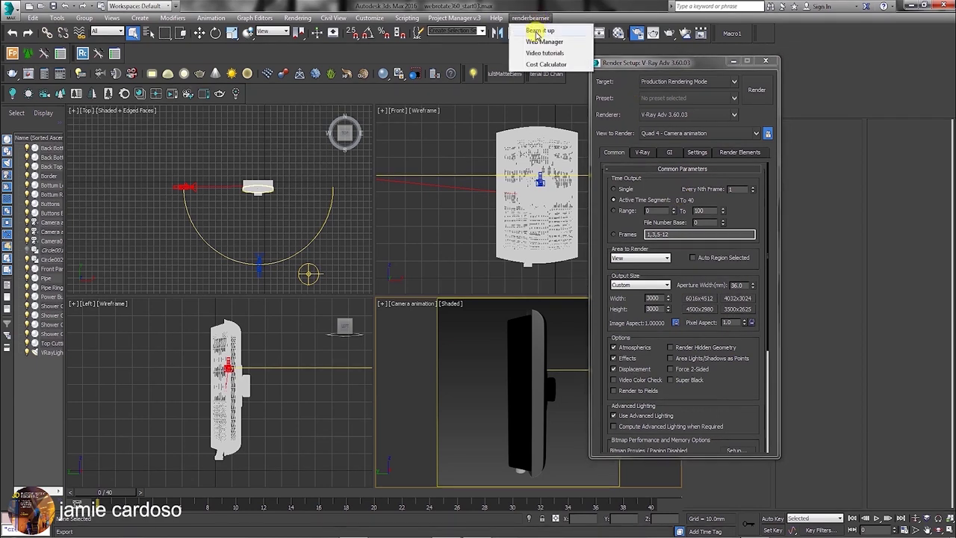
{"action": "left_click", "coordinate": [536, 31]}
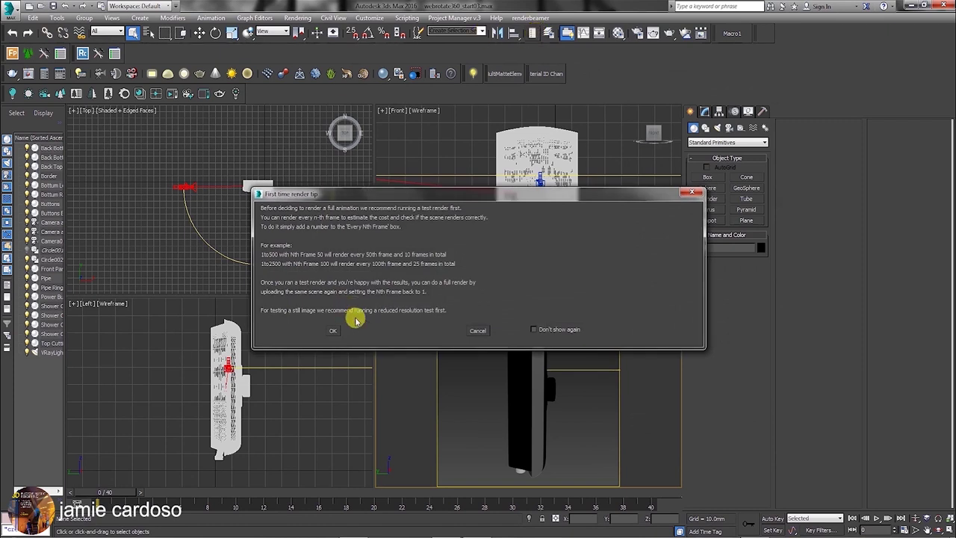
{"action": "left_click", "coordinate": [332, 331]}
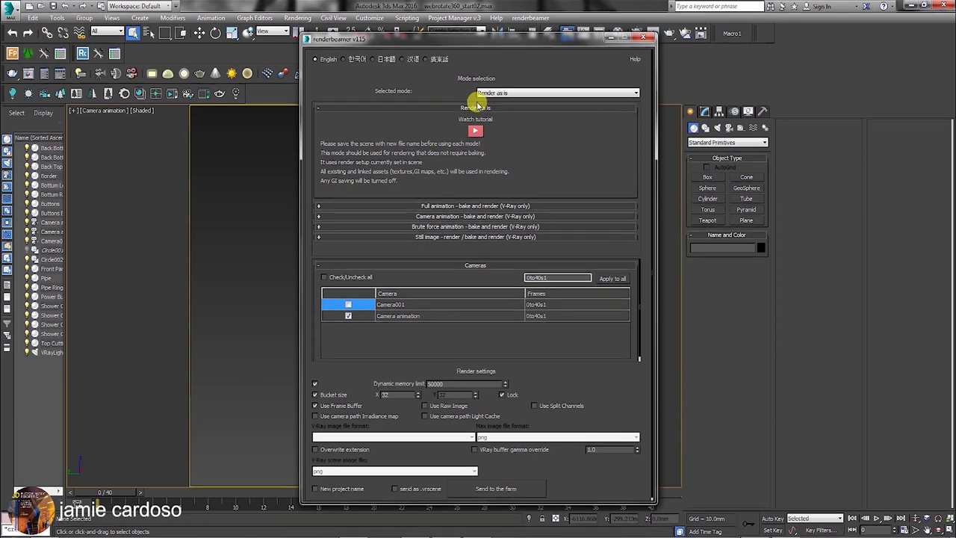
{"action": "left_click", "coordinate": [519, 94]}
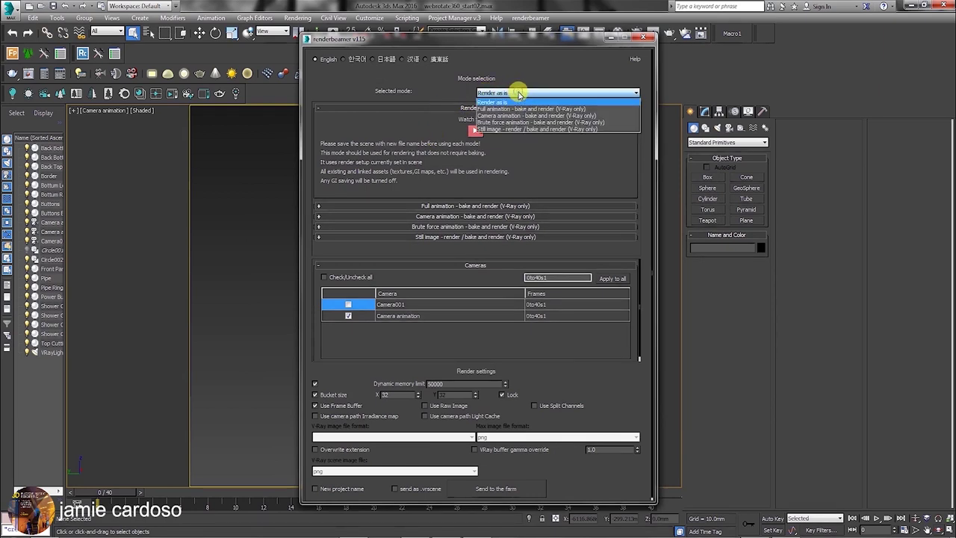
{"action": "left_click", "coordinate": [520, 115]}
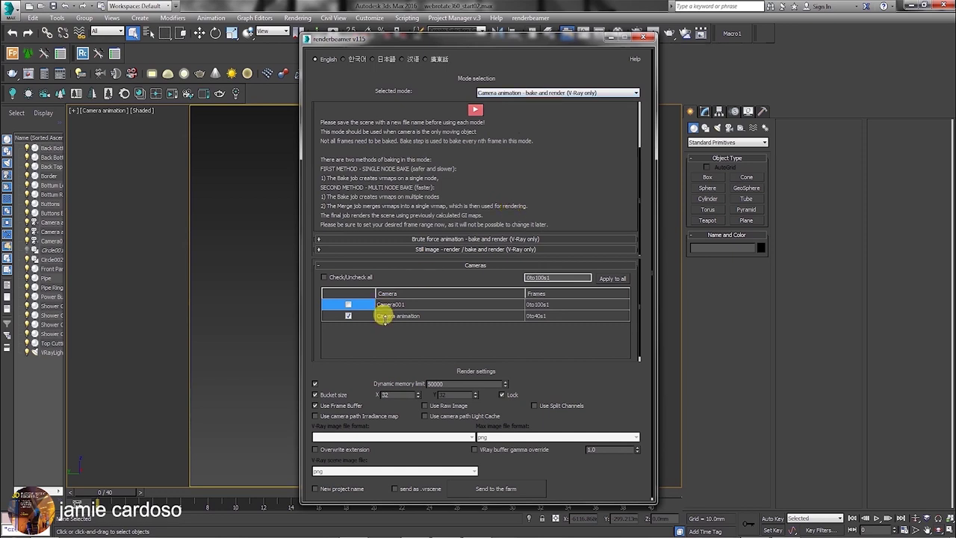
Exclude Camera001, confirm Camera animation – bake and render mode, and send to the farm.
{"action": "left_click", "coordinate": [348, 306]}
{"action": "left_click", "coordinate": [406, 248]}
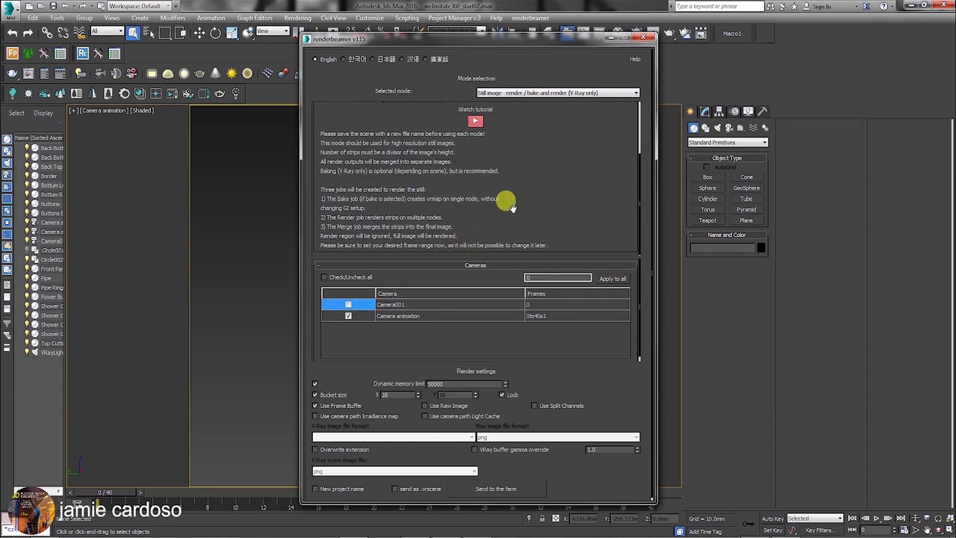
{"action": "left_click", "coordinate": [491, 93]}
{"action": "left_click", "coordinate": [496, 132]}
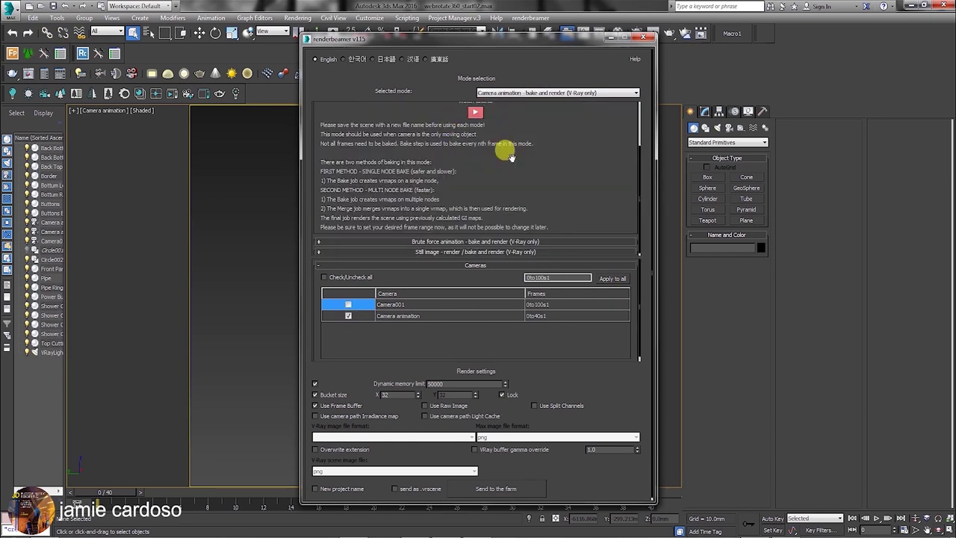
{"action": "scroll", "coordinate": [493, 159], "scroll_direction": "up", "scroll_amount": 2}
{"action": "scroll", "coordinate": [490, 172], "scroll_direction": "down", "scroll_amount": 3}
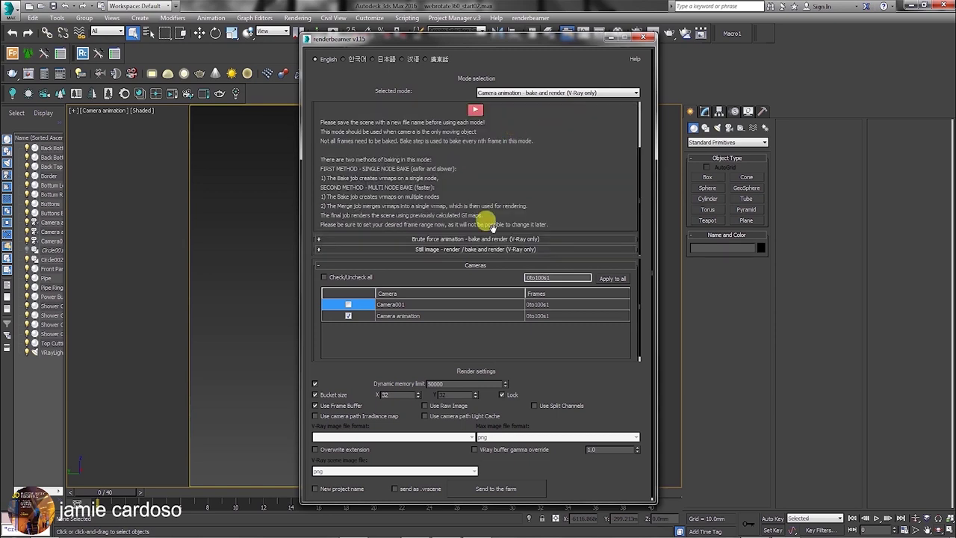
{"action": "scroll", "coordinate": [489, 380], "scroll_direction": "down", "scroll_amount": 1}
{"action": "left_click", "coordinate": [496, 485]}
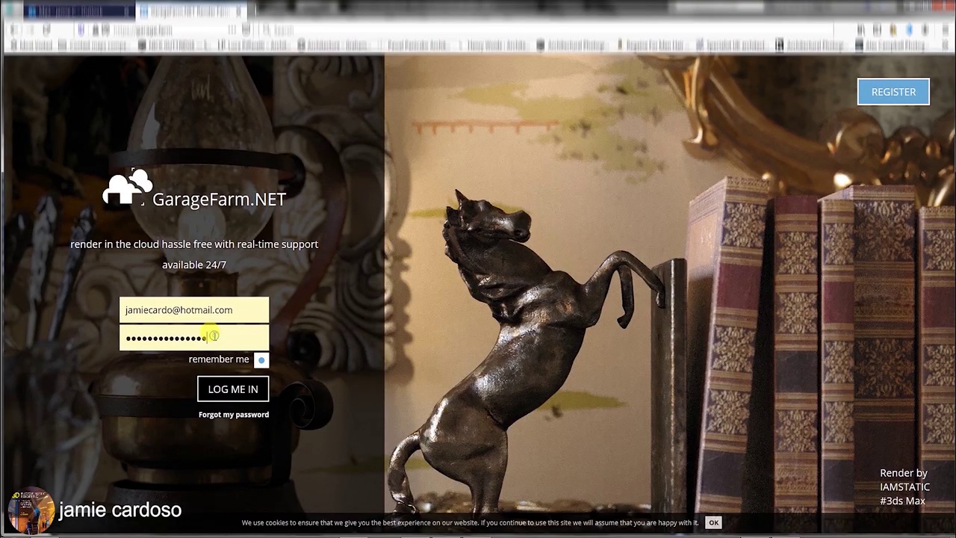
Log in to GarageFarm.NET, submit the 3D_Asset job at High priority, and close the upload notice.
{"action": "left_click", "coordinate": [241, 388]}
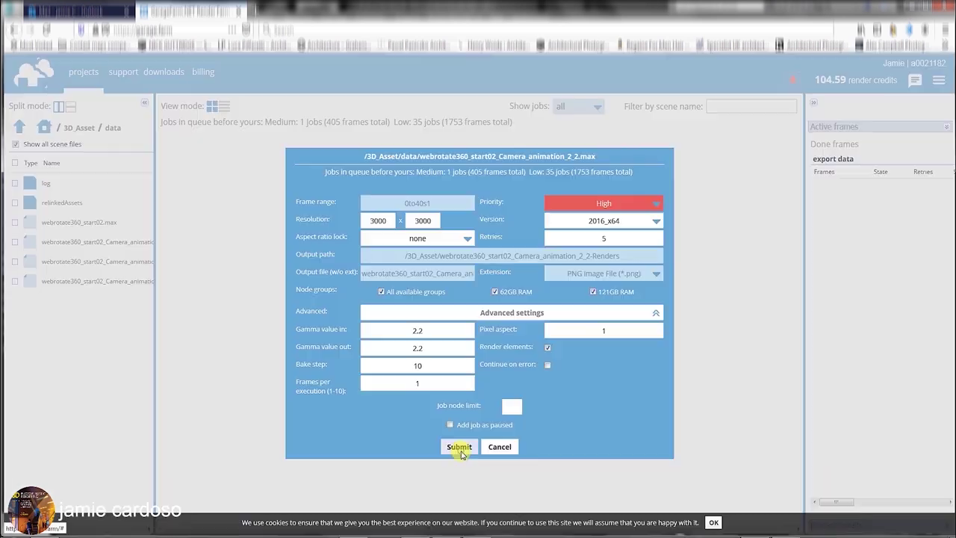
{"action": "left_click", "coordinate": [460, 449]}
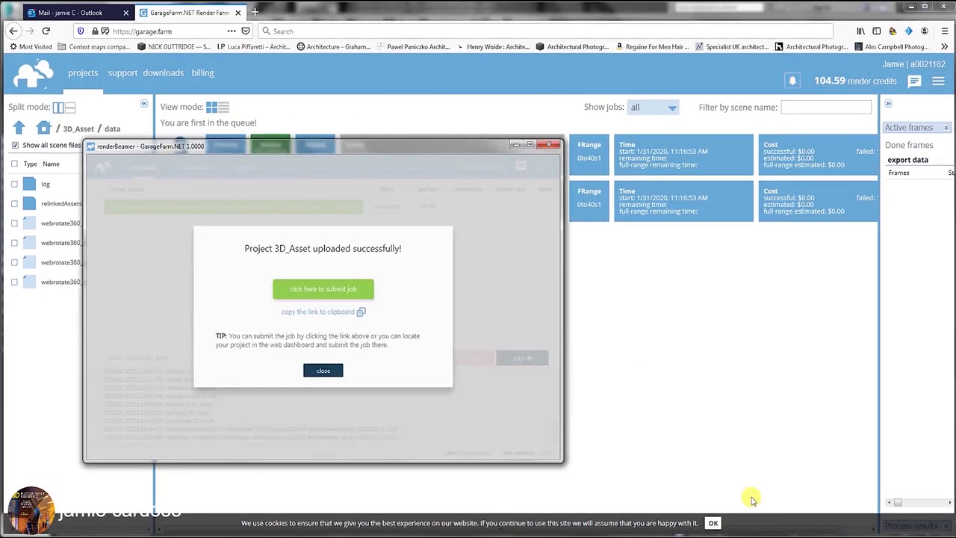
{"action": "left_click", "coordinate": [323, 372]}
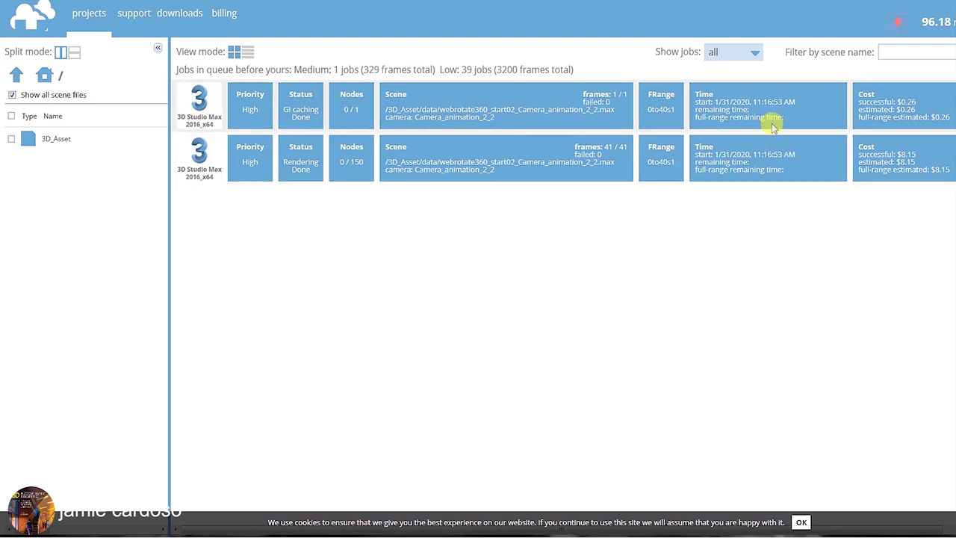
Refresh renderBeamer's downloads list and open the finished job's 41-frame render directory.
{"action": "left_click", "coordinate": [801, 522]}
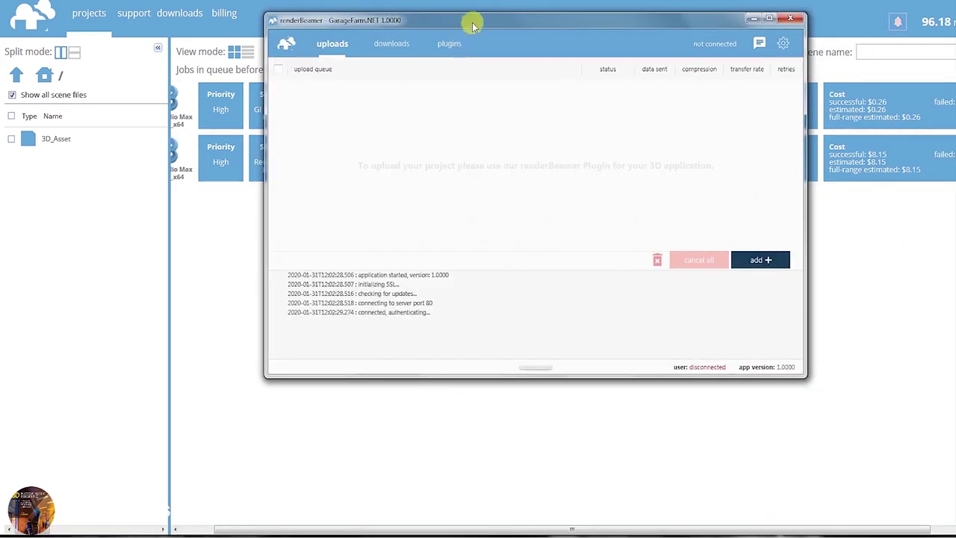
{"action": "left_click_drag", "start_coordinate": [482, 18], "coordinate": [715, 156]}
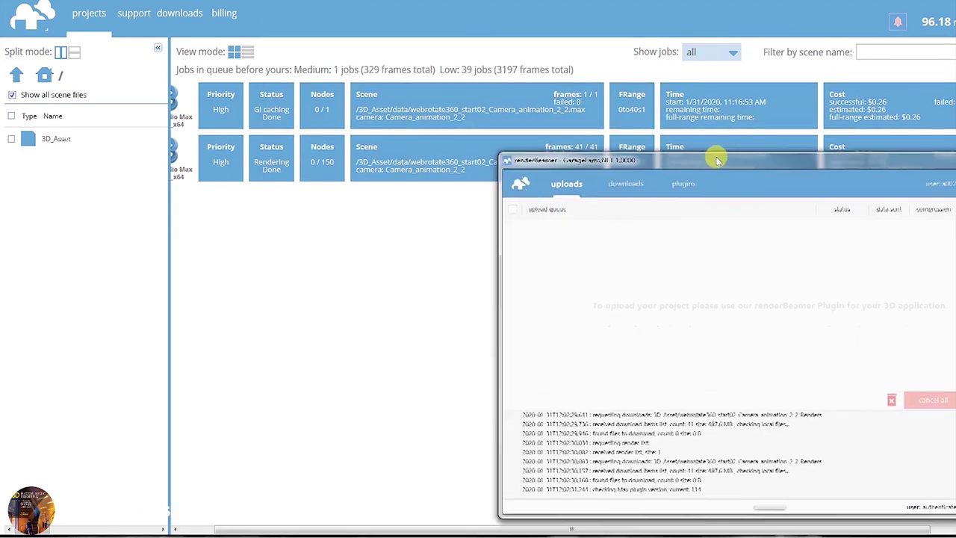
{"action": "left_click", "coordinate": [628, 184]}
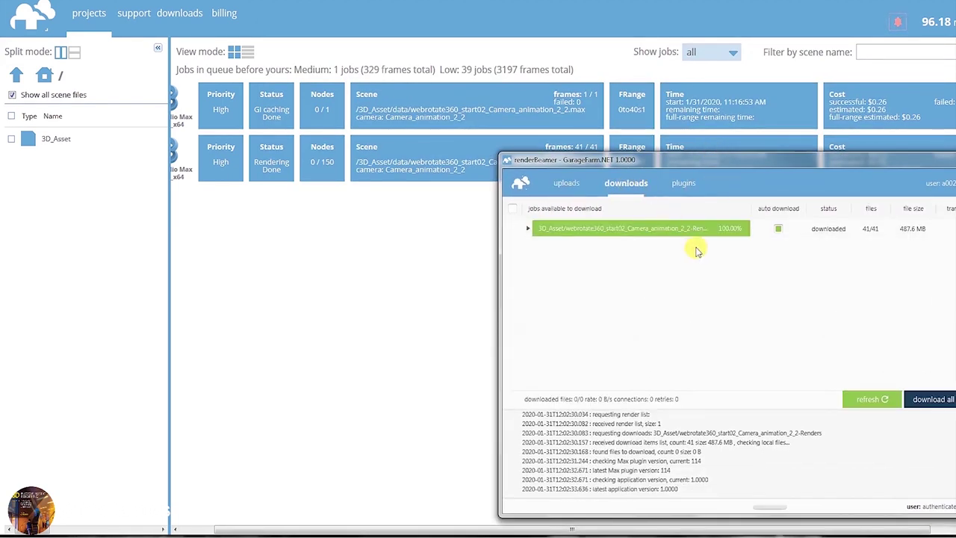
{"action": "left_click", "coordinate": [869, 399]}
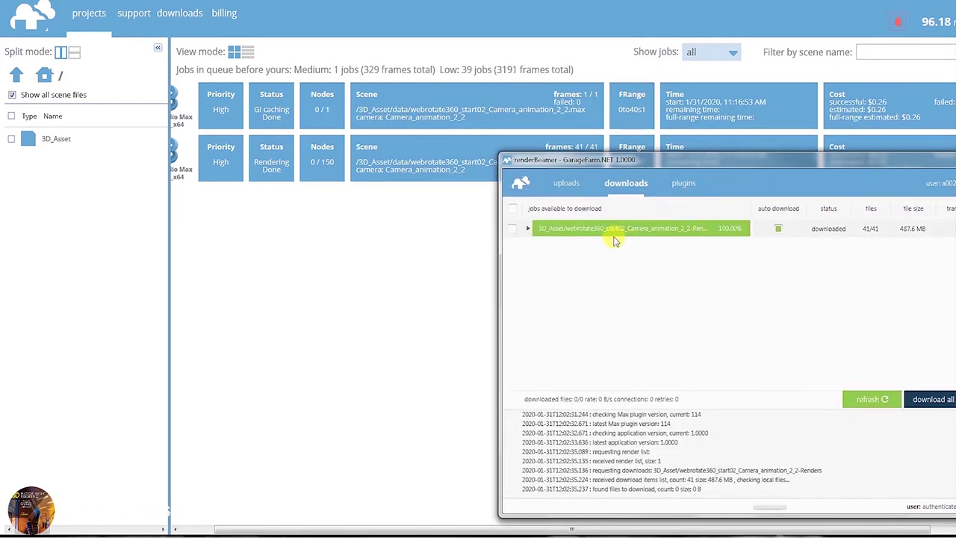
{"action": "right_click", "coordinate": [513, 233]}
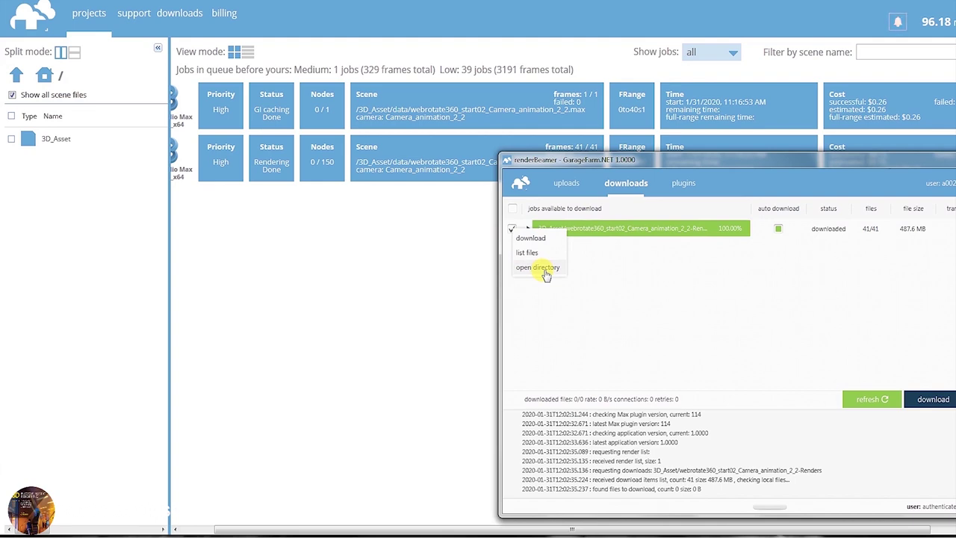
{"action": "left_click", "coordinate": [546, 267]}
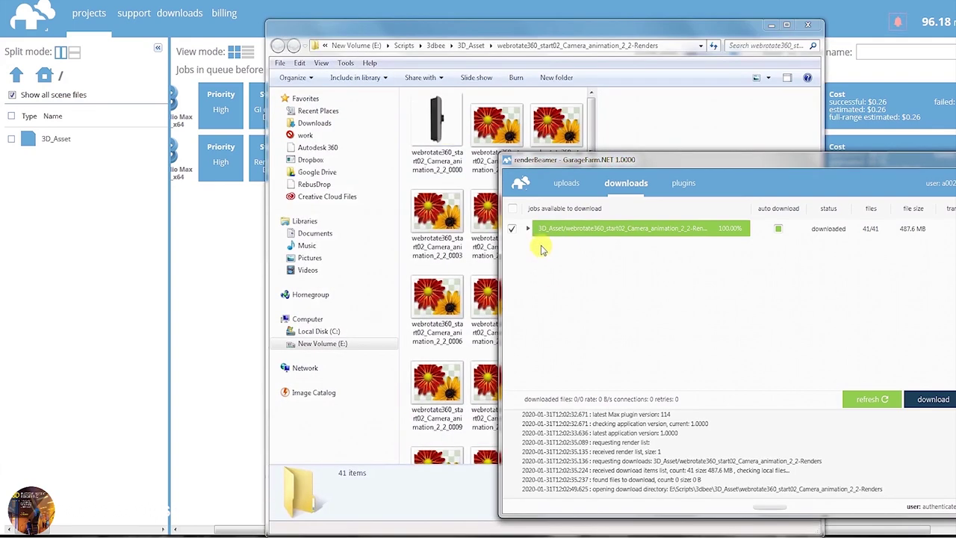
{"action": "left_click_drag", "start_coordinate": [497, 43], "coordinate": [407, 35]}
{"action": "scroll", "coordinate": [502, 152], "scroll_direction": "down", "scroll_amount": 2}
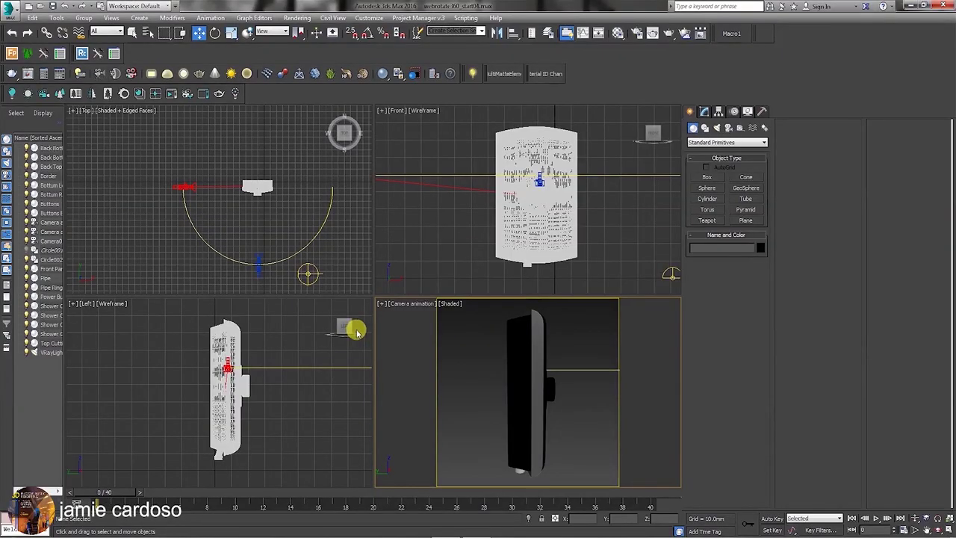
Clone the half-circle path as an independent copy named Circle003.
{"action": "left_click", "coordinate": [211, 249]}
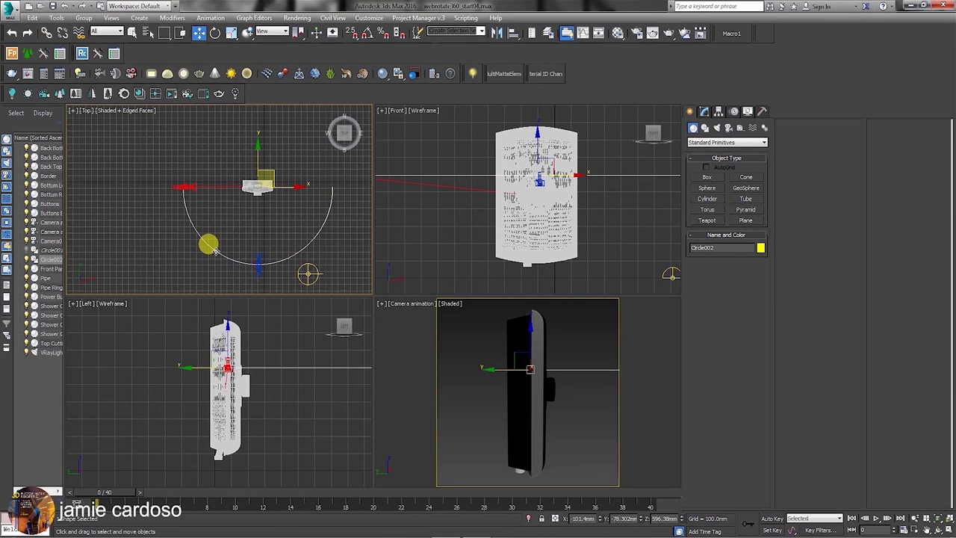
{"action": "key", "text": "ctrl+v"}
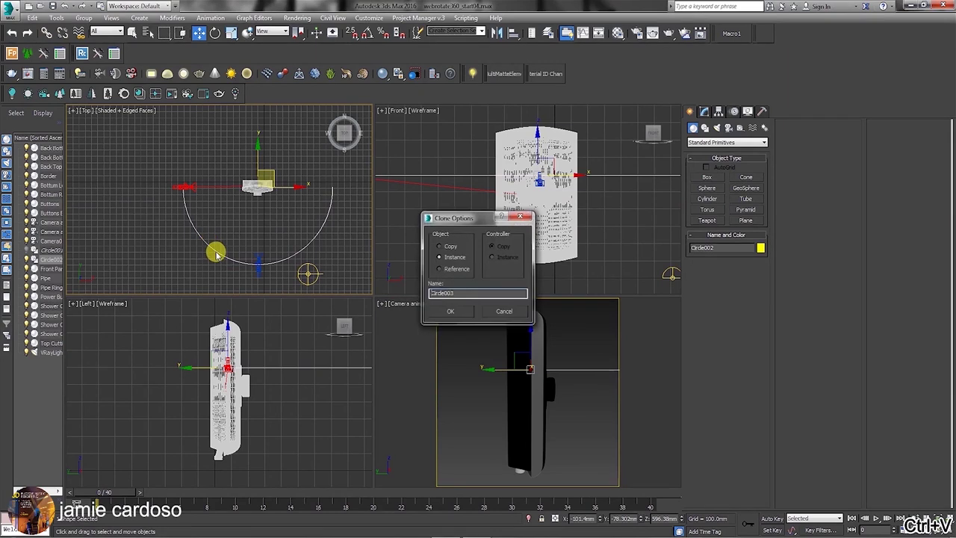
{"action": "left_click", "coordinate": [439, 246]}
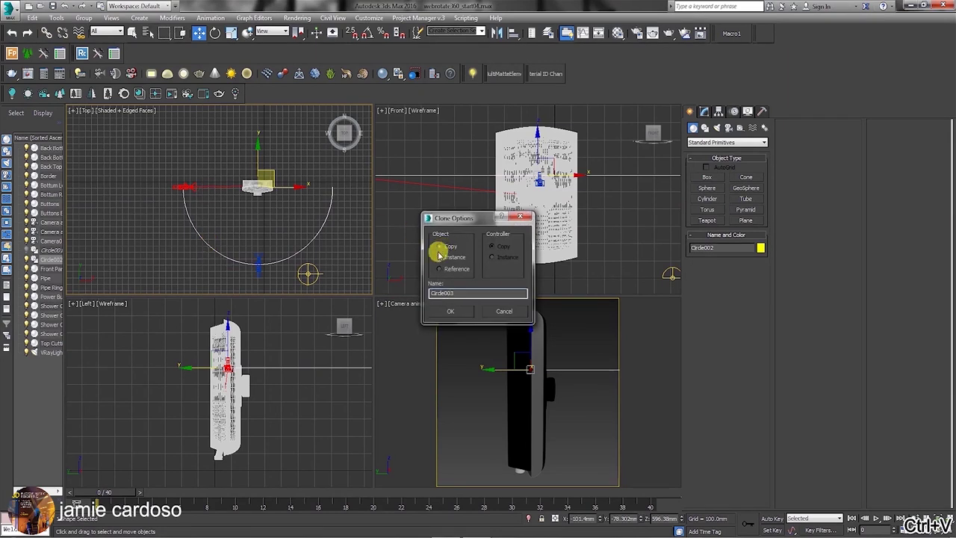
{"action": "left_click", "coordinate": [451, 312]}
Switch Circle003 to Rotate and enable Angle Snap, checking its increment in snap settings.
{"action": "right_click", "coordinate": [256, 189]}
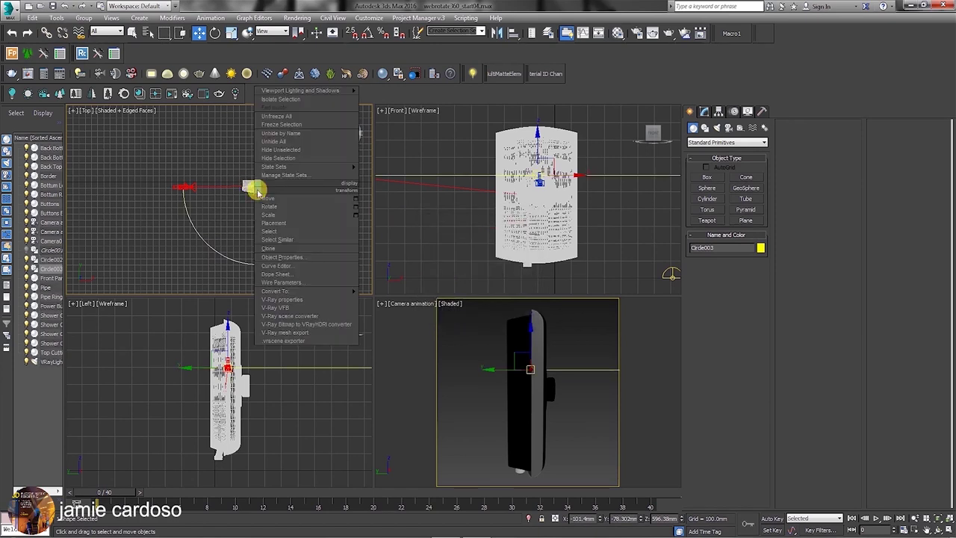
{"action": "left_click", "coordinate": [275, 208]}
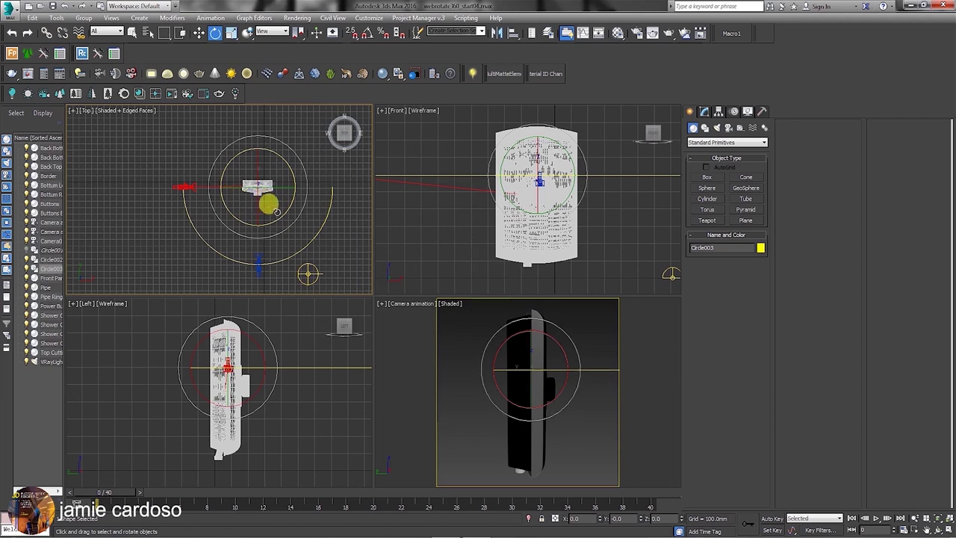
{"action": "left_click", "coordinate": [370, 35]}
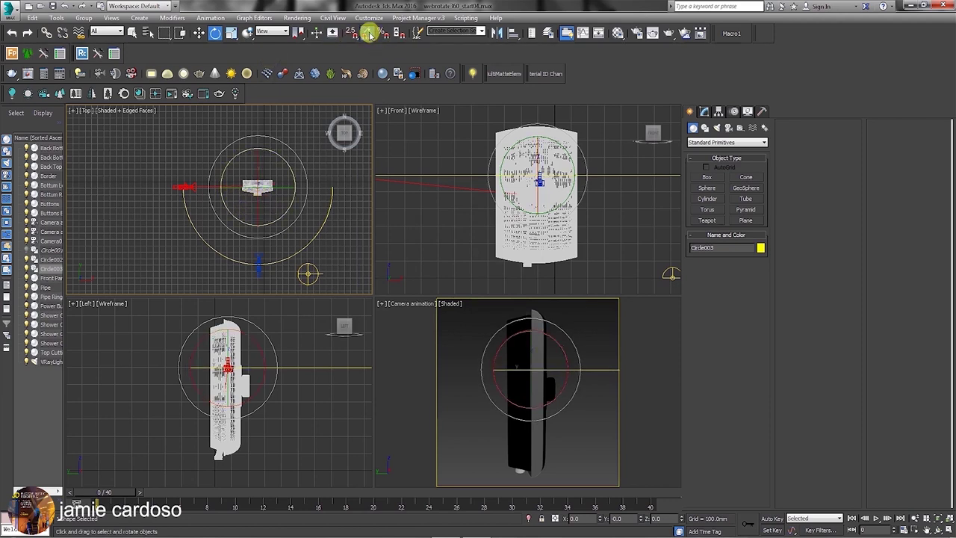
{"action": "right_click", "coordinate": [369, 36]}
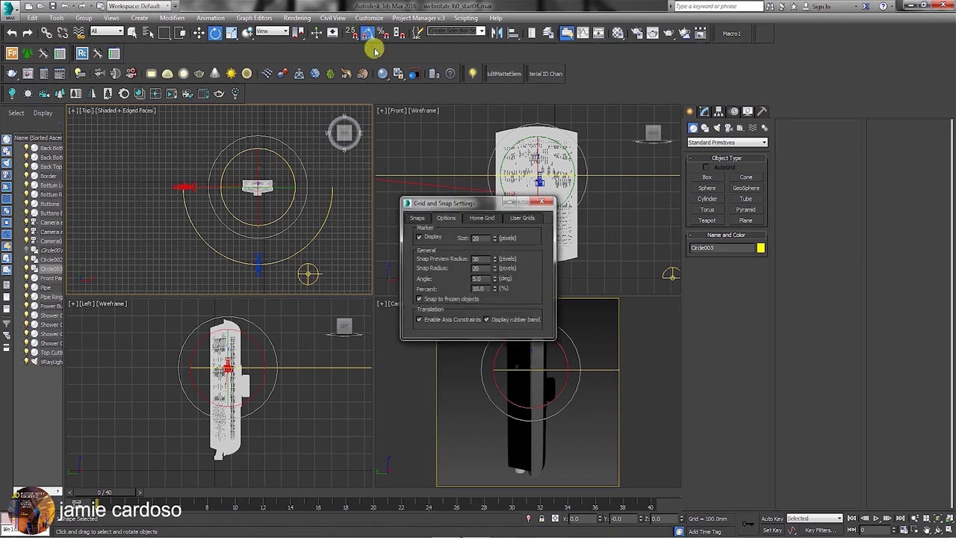
{"action": "double_click", "coordinate": [477, 278]}
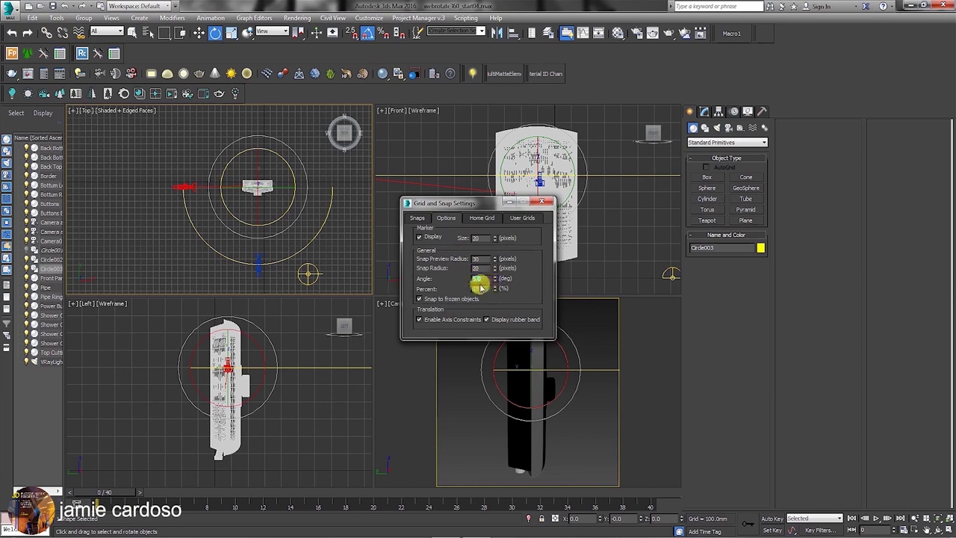
{"action": "left_click", "coordinate": [548, 204]}
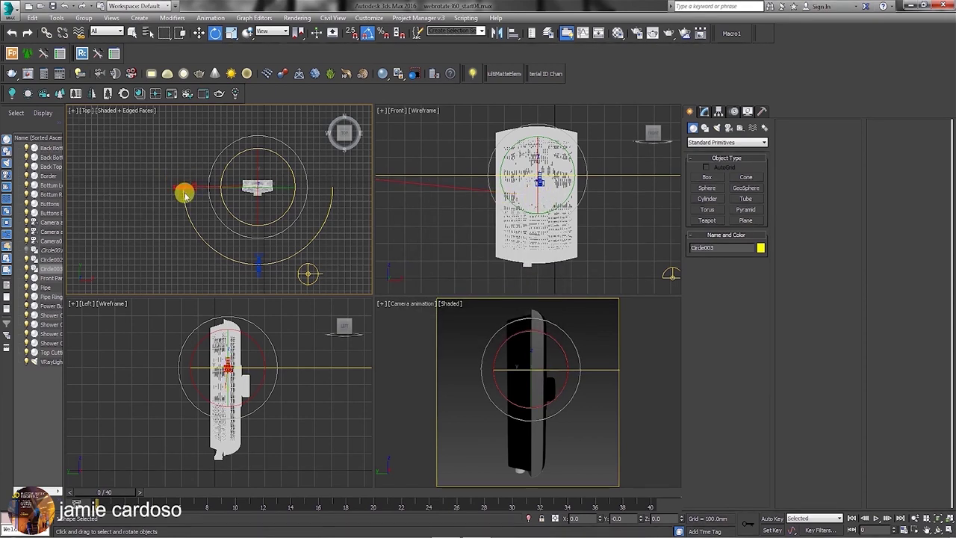
Rotate Circle003 90° upright so it arcs over the controller, then copy Camera001.
{"action": "left_click_drag", "start_coordinate": [234, 188], "coordinate": [277, 193]}
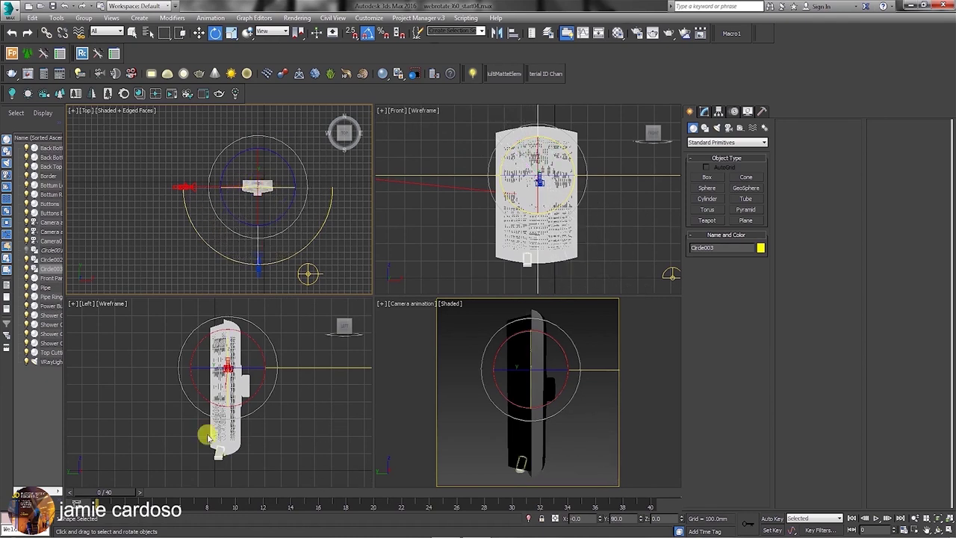
{"action": "left_click", "coordinate": [203, 348]}
{"action": "scroll", "coordinate": [204, 348], "scroll_direction": "down", "scroll_amount": 5}
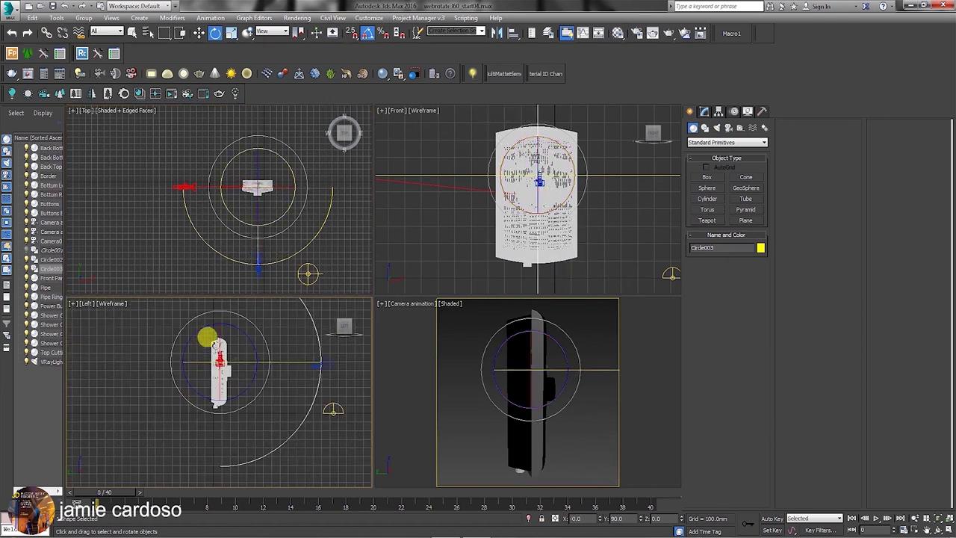
{"action": "scroll", "coordinate": [194, 372], "scroll_direction": "down", "scroll_amount": 2}
{"action": "left_click_drag", "start_coordinate": [219, 359], "coordinate": [203, 318]}
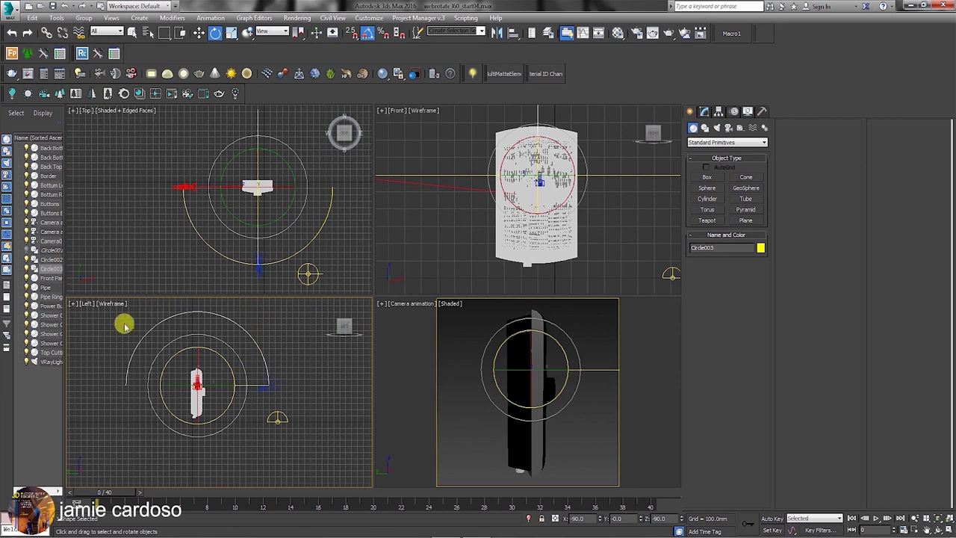
{"action": "left_click", "coordinate": [199, 32]}
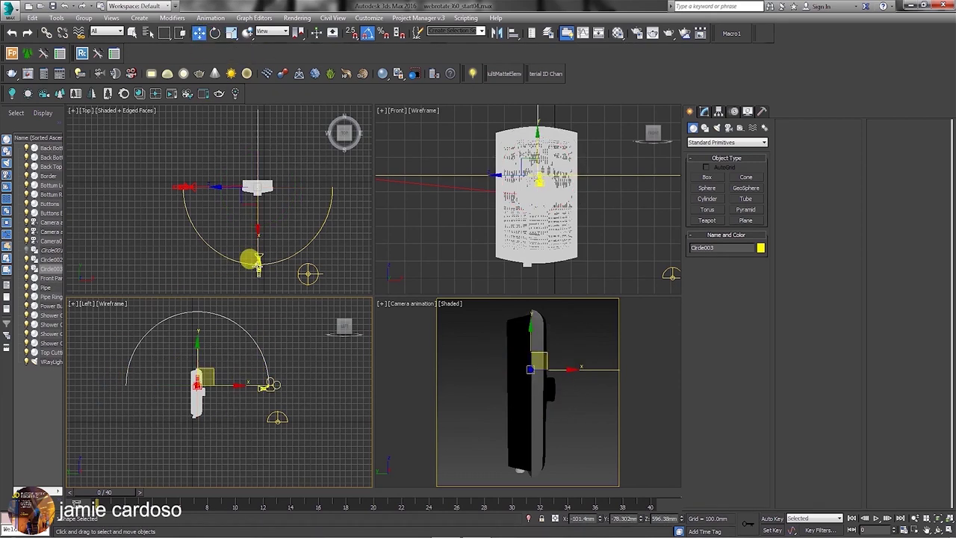
{"action": "left_click", "coordinate": [258, 269]}
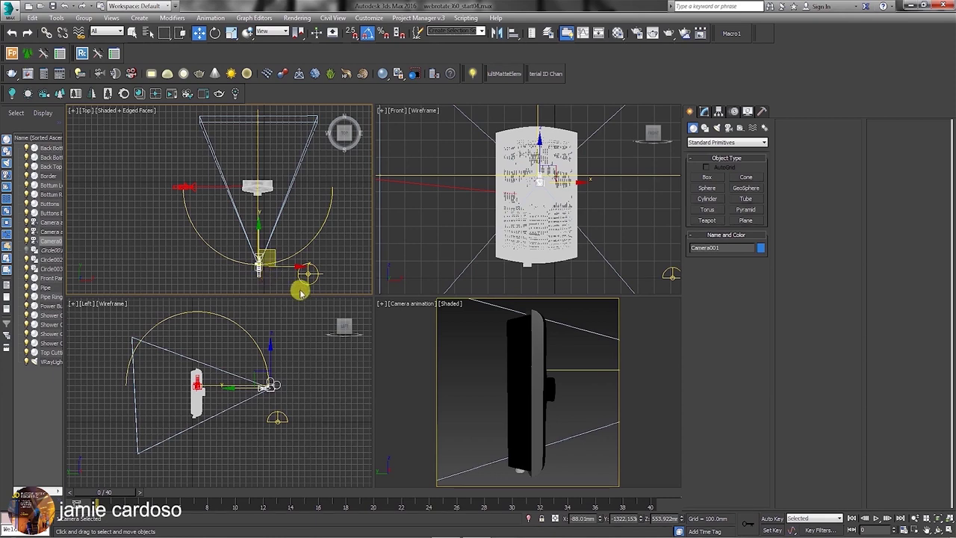
{"action": "key", "text": "ctrl+v"}
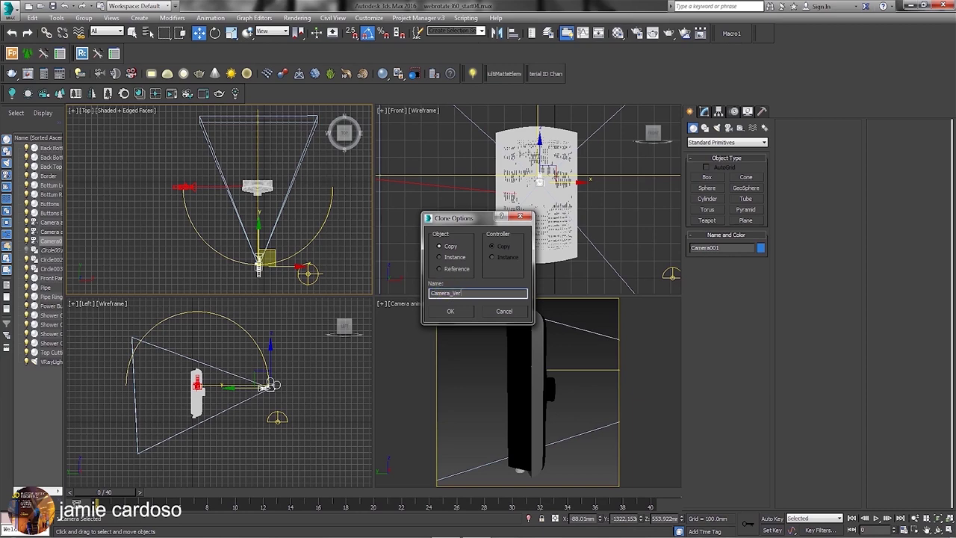
Create the camera copy Camera_Verical and assign it a Path Constraint position controller.
{"action": "left_click", "coordinate": [450, 311]}
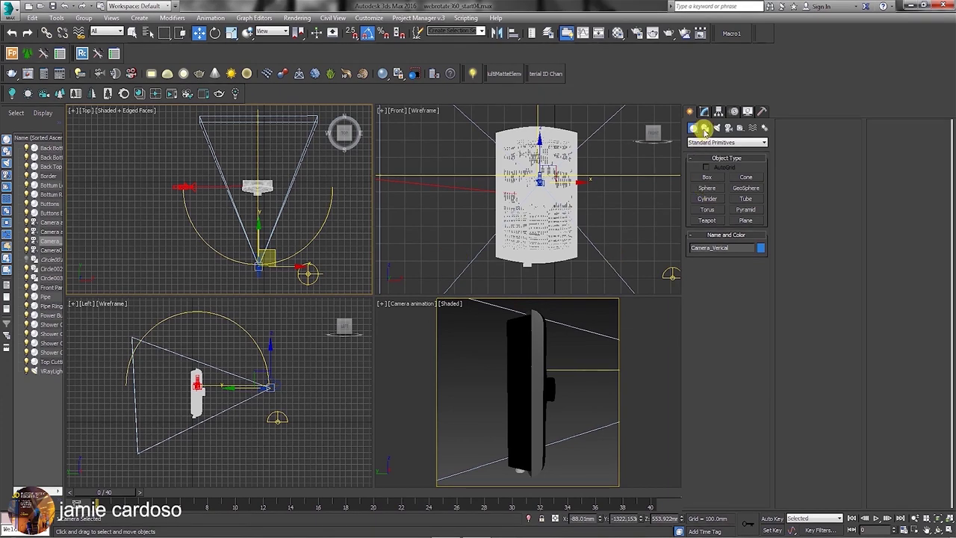
{"action": "left_click", "coordinate": [736, 111]}
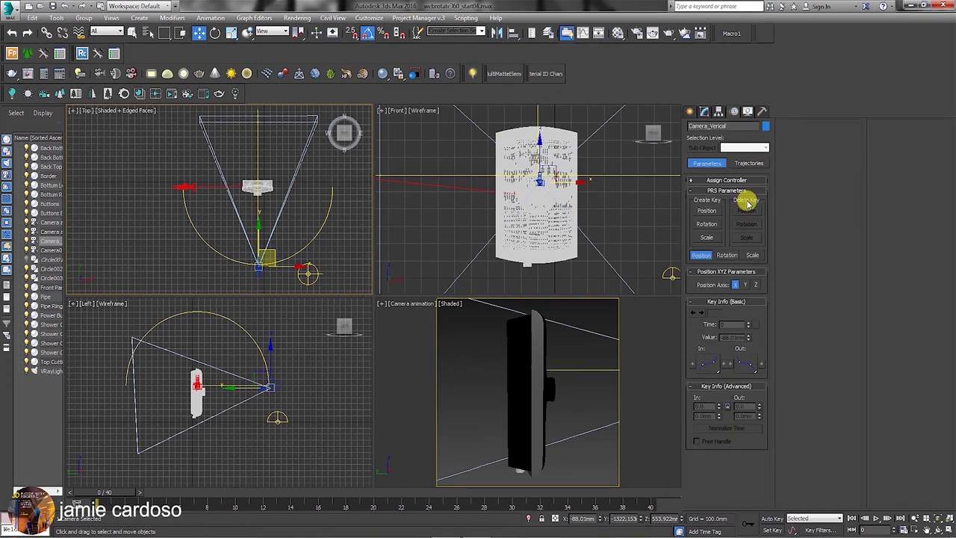
{"action": "left_click", "coordinate": [719, 181]}
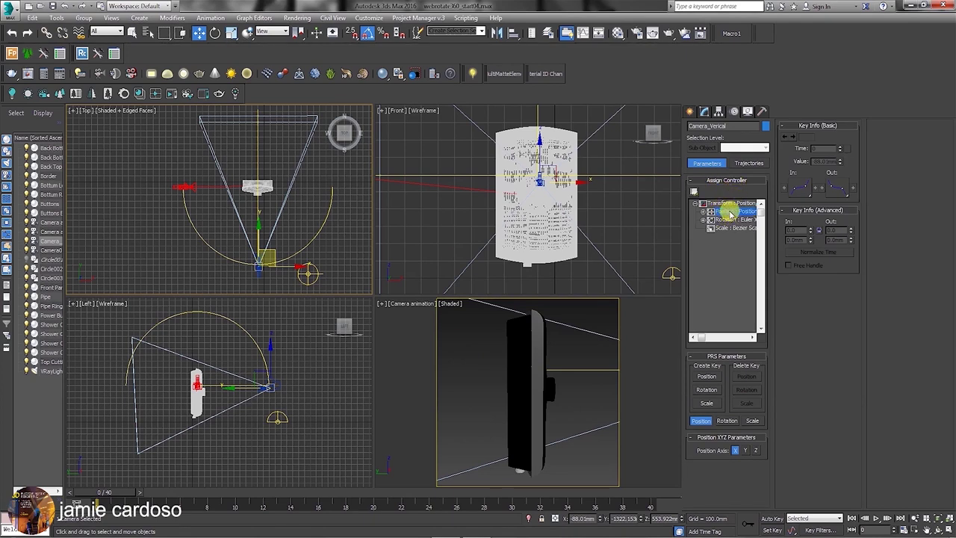
{"action": "left_click", "coordinate": [694, 191]}
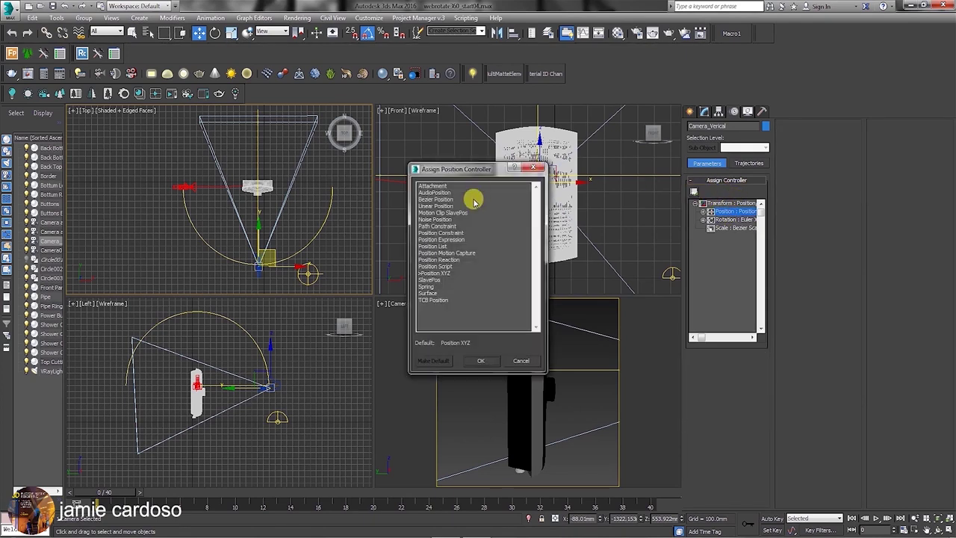
{"action": "left_click", "coordinate": [440, 226]}
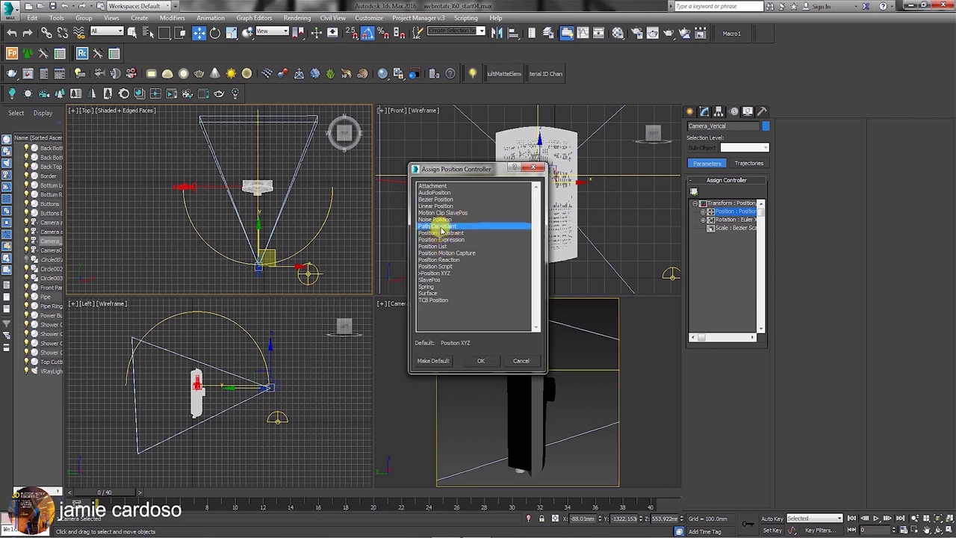
{"action": "left_click", "coordinate": [483, 361]}
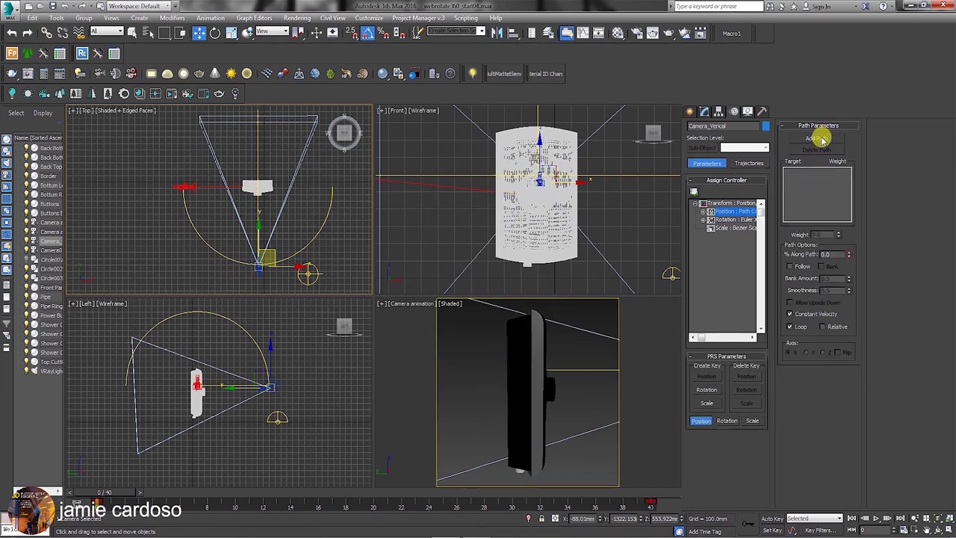
Attach Camera_Verical to the Circle003 path and scrub the timeline to check its motion.
{"action": "left_click", "coordinate": [821, 139]}
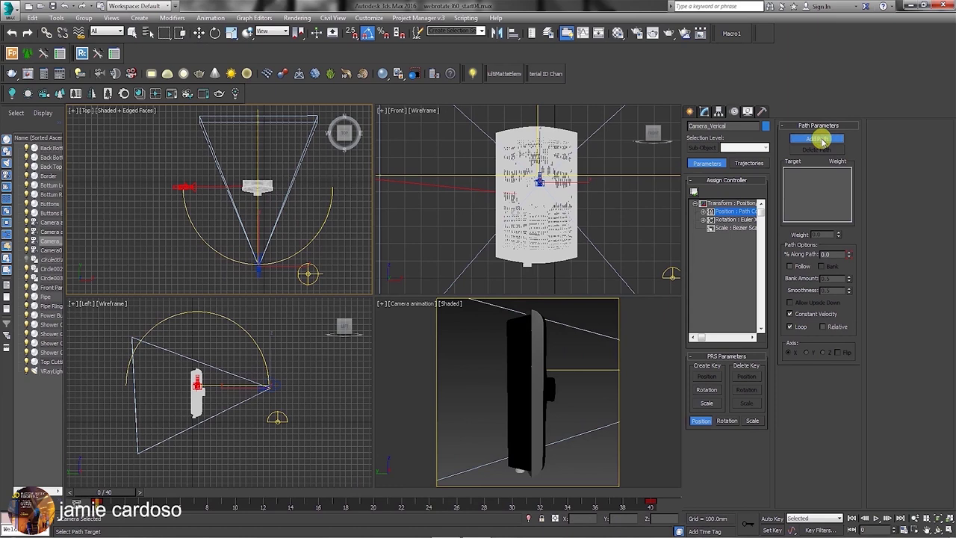
{"action": "left_click", "coordinate": [234, 325]}
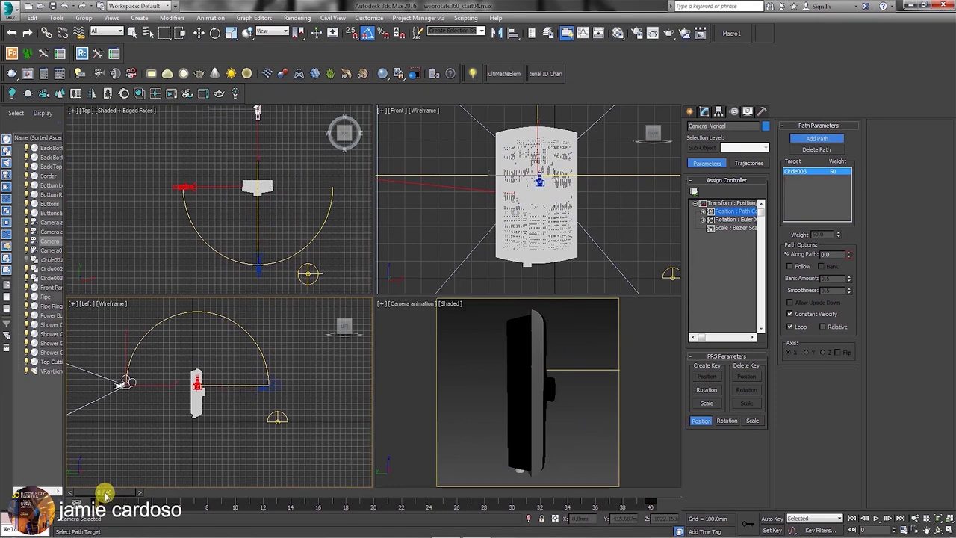
{"action": "mouse_move", "coordinate": [104, 494]}
{"action": "left_mouse_down"}
{"action": "mouse_move", "coordinate": [390, 481]}
{"action": "mouse_move", "coordinate": [544, 512]}
{"action": "mouse_move", "coordinate": [101, 495]}
{"action": "left_mouse_up"}
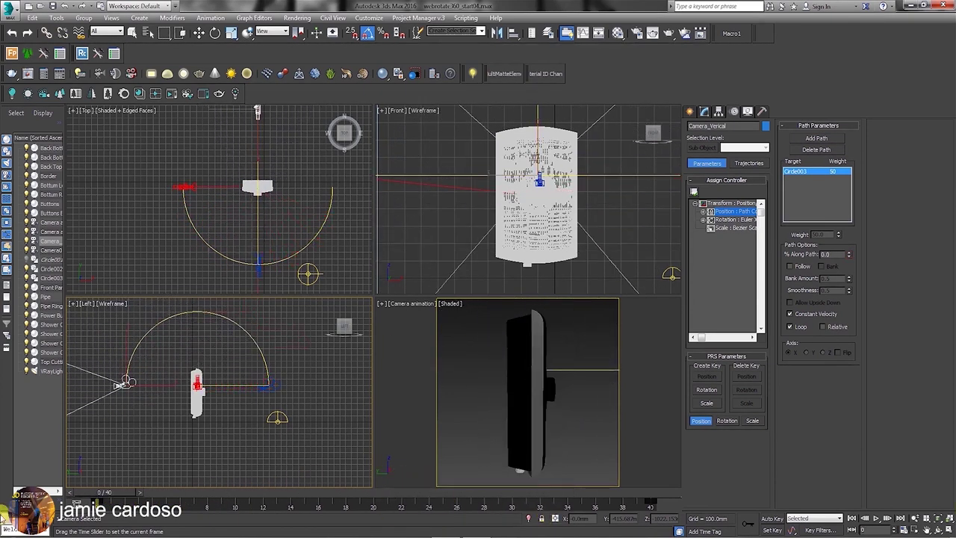
{"action": "left_click", "coordinate": [817, 138]}
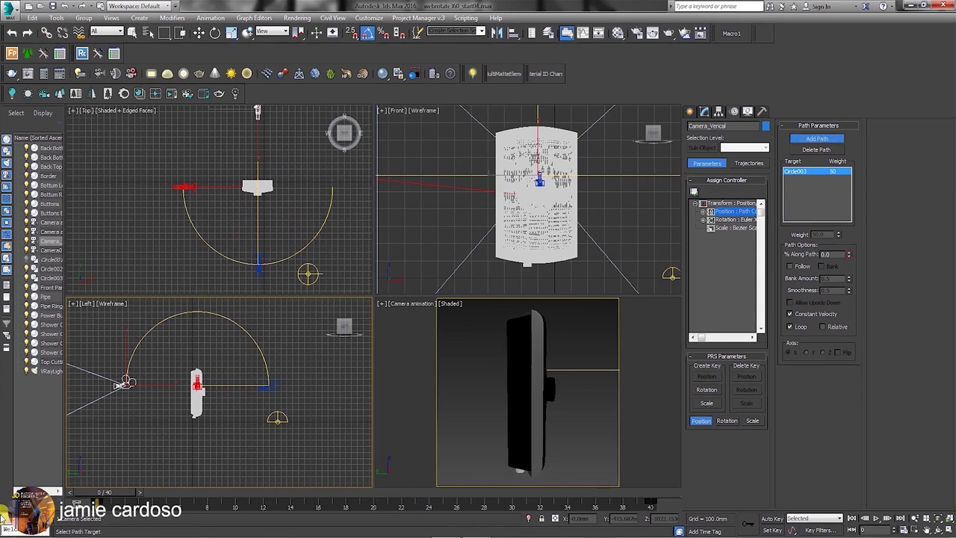
{"action": "left_click_drag", "start_coordinate": [118, 496], "coordinate": [576, 494]}
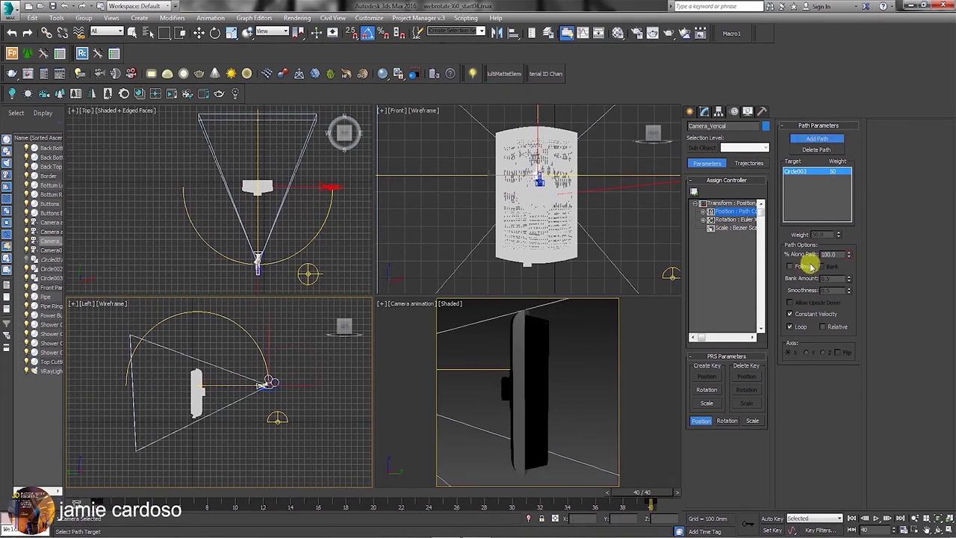
Change Camera_Verical to a Target Camera and select Camera_Verical.Target by name.
{"action": "left_click", "coordinate": [706, 111]}
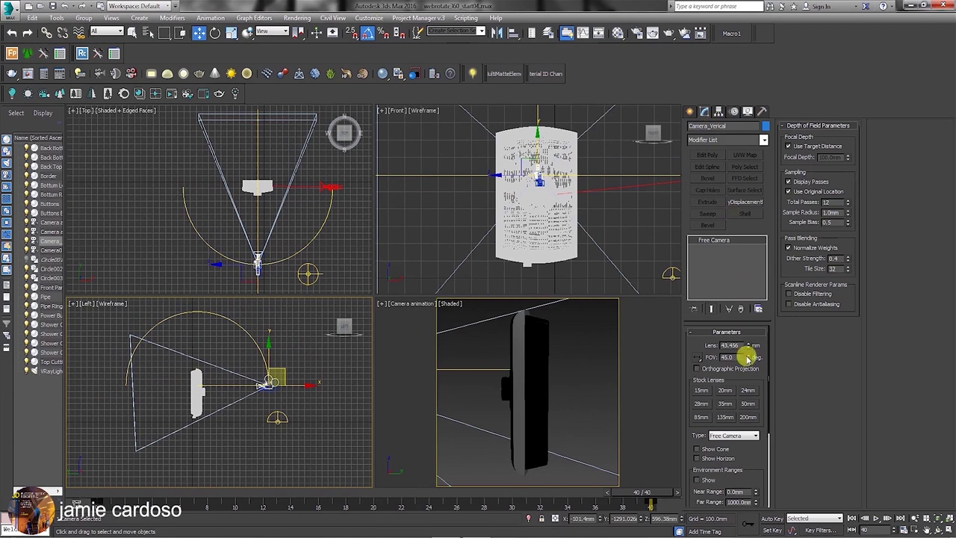
{"action": "left_click", "coordinate": [737, 434]}
{"action": "left_click", "coordinate": [737, 451]}
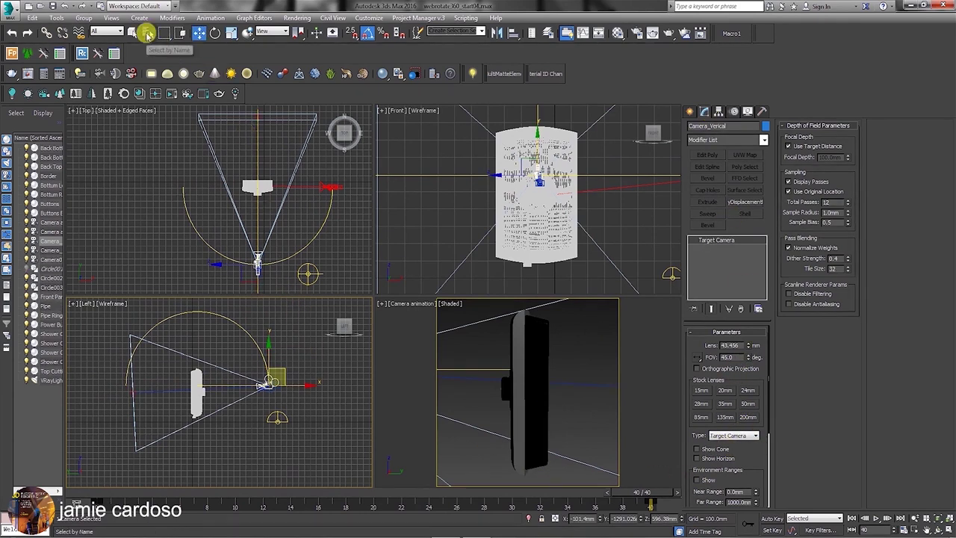
{"action": "left_click", "coordinate": [147, 32]}
{"action": "left_click", "coordinate": [86, 189]}
{"action": "left_click", "coordinate": [311, 431]}
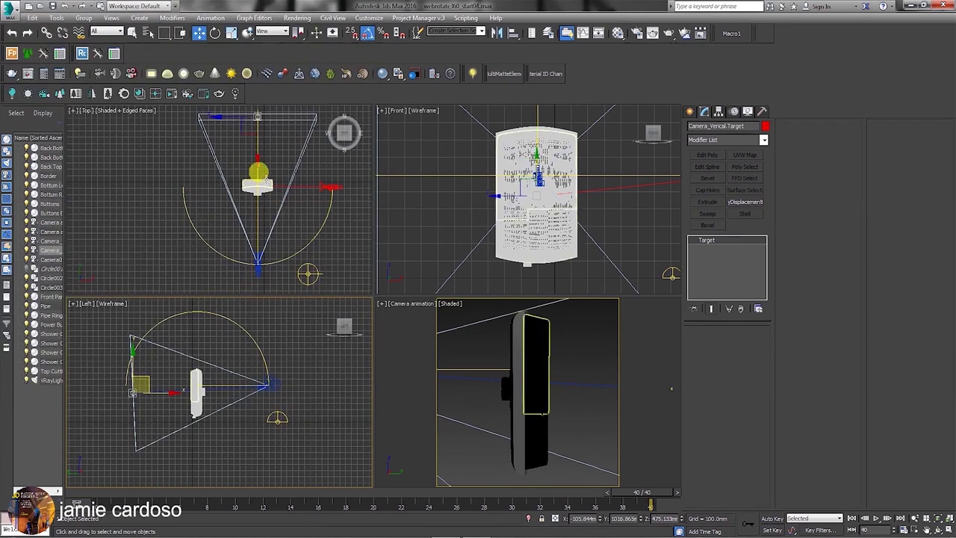
Place the camera target on the shower controller and set a viewport to Camera_Verical.
{"action": "left_click_drag", "start_coordinate": [257, 116], "coordinate": [249, 206]}
{"action": "right_click", "coordinate": [163, 434]}
{"action": "left_click_drag", "start_coordinate": [655, 494], "coordinate": [373, 482]}
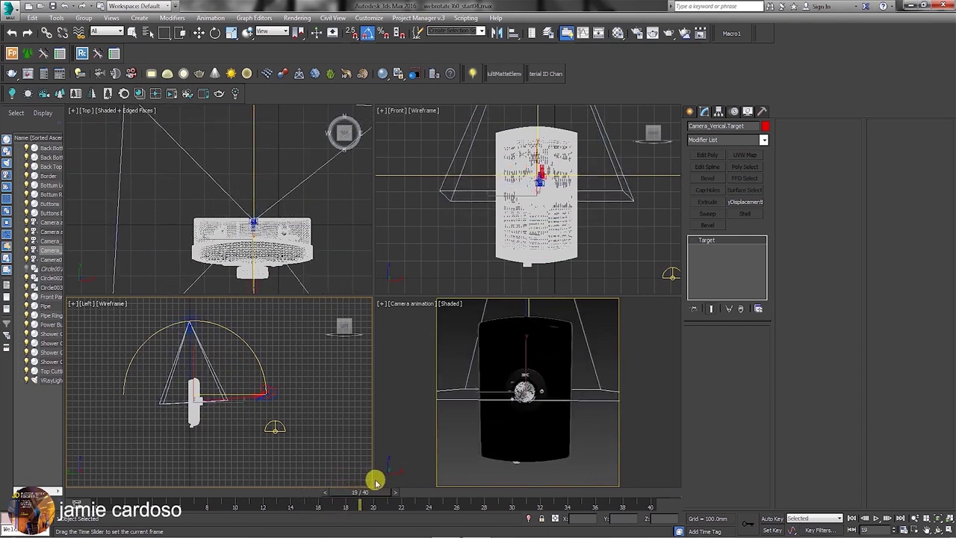
{"action": "key", "text": "w"}
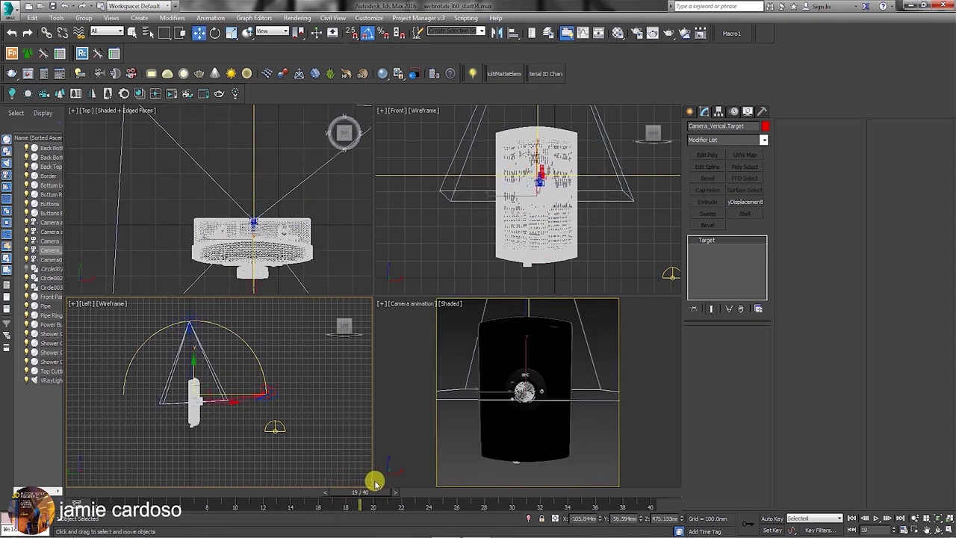
{"action": "left_click", "coordinate": [408, 306]}
{"action": "mouse_move", "coordinate": [448, 77]}
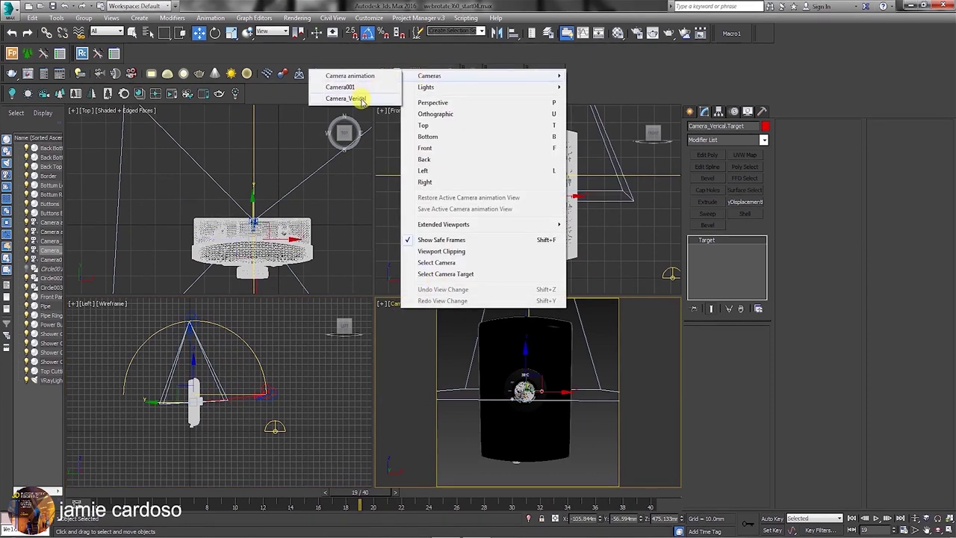
{"action": "left_click", "coordinate": [361, 100]}
At frame 0, rotate Circle003 together with the camera.
{"action": "left_click_drag", "start_coordinate": [362, 495], "coordinate": [101, 495]}
{"action": "key", "text": "w"}
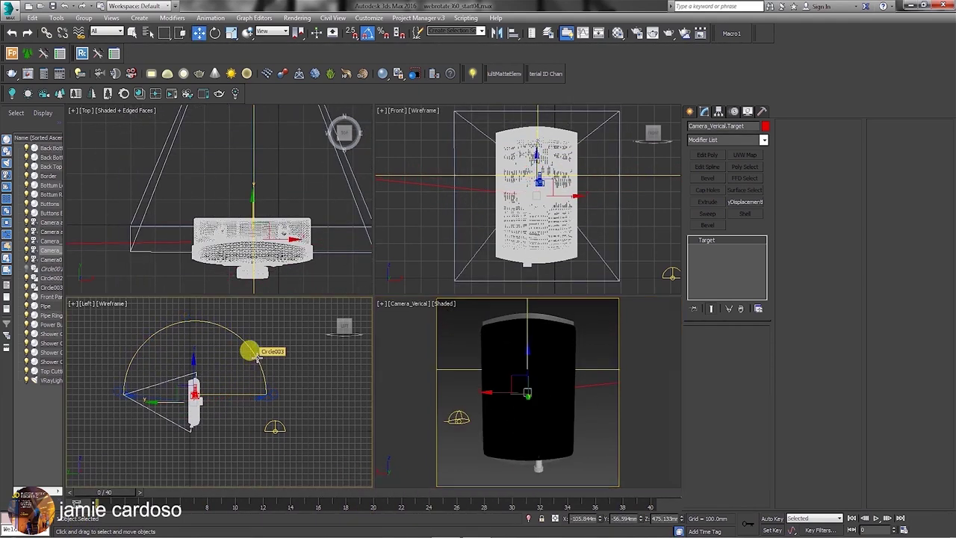
{"action": "left_click", "coordinate": [257, 359]}
{"action": "key", "text": "e"}
{"action": "left_click_drag", "start_coordinate": [257, 359], "coordinate": [122, 393]}
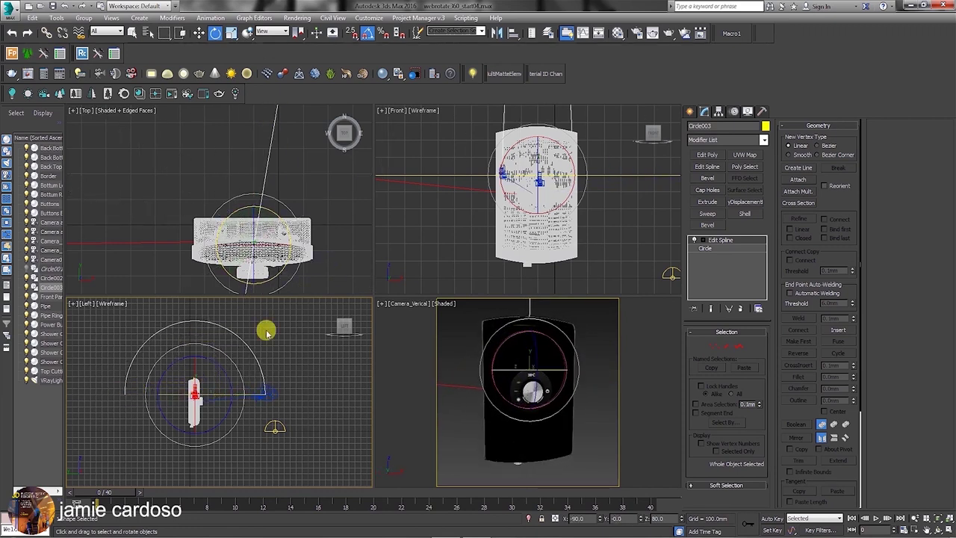
Select the camera in the side view and look at its object colour options.
{"action": "left_click_drag", "start_coordinate": [111, 495], "coordinate": [190, 455]}
{"action": "key", "text": "e"}
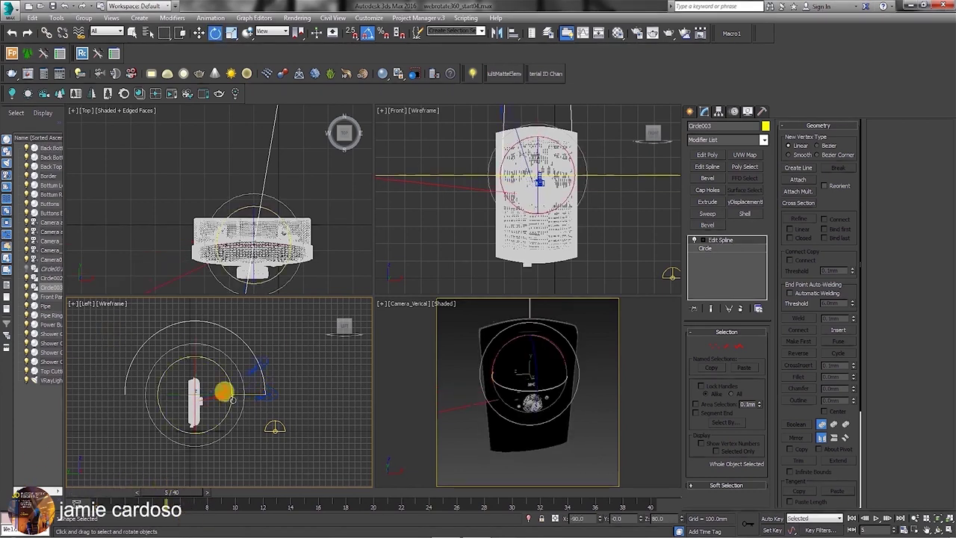
{"action": "left_click", "coordinate": [234, 367]}
{"action": "left_click", "coordinate": [766, 126]}
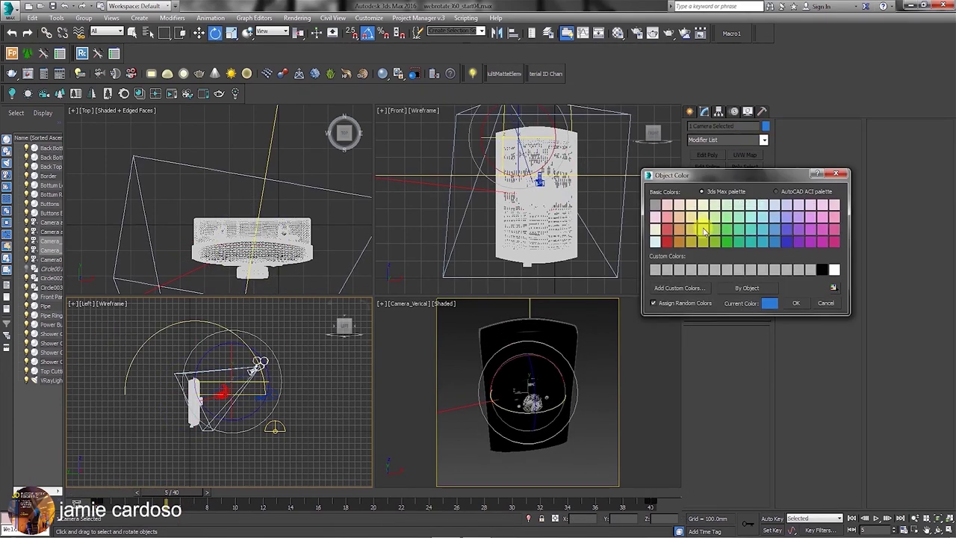
{"action": "left_click", "coordinate": [777, 191]}
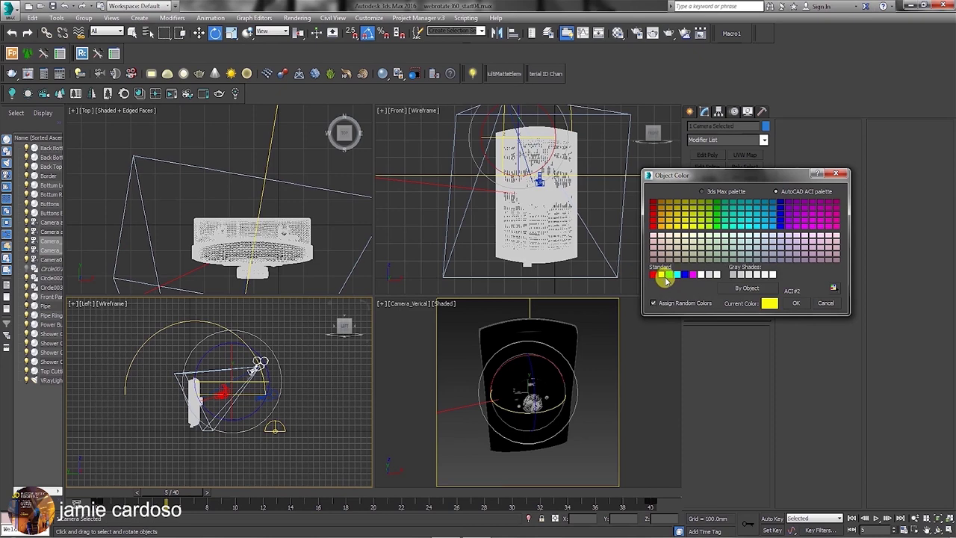
{"action": "left_click", "coordinate": [797, 303]}
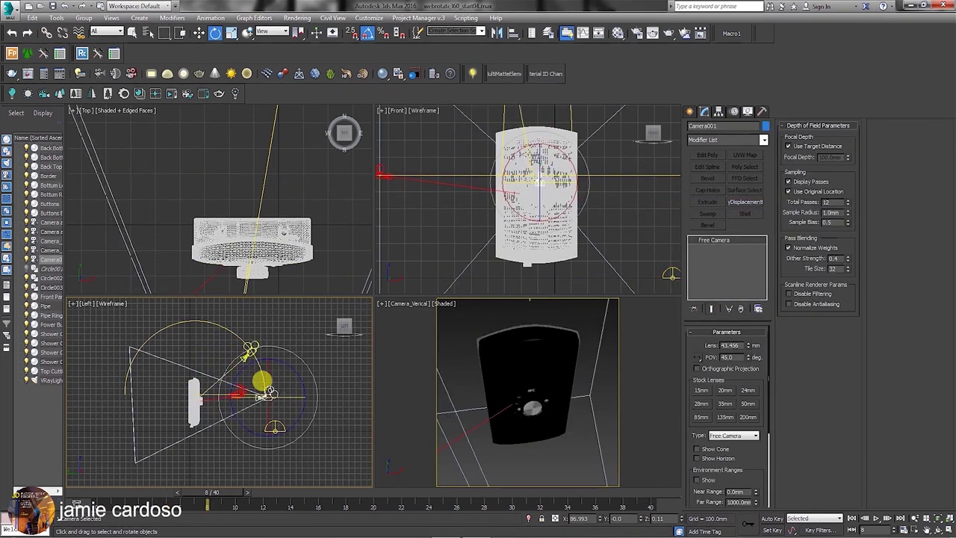
Clone the camera as a copy named Camera vertical animated.
{"action": "key", "text": "ctrl+v"}
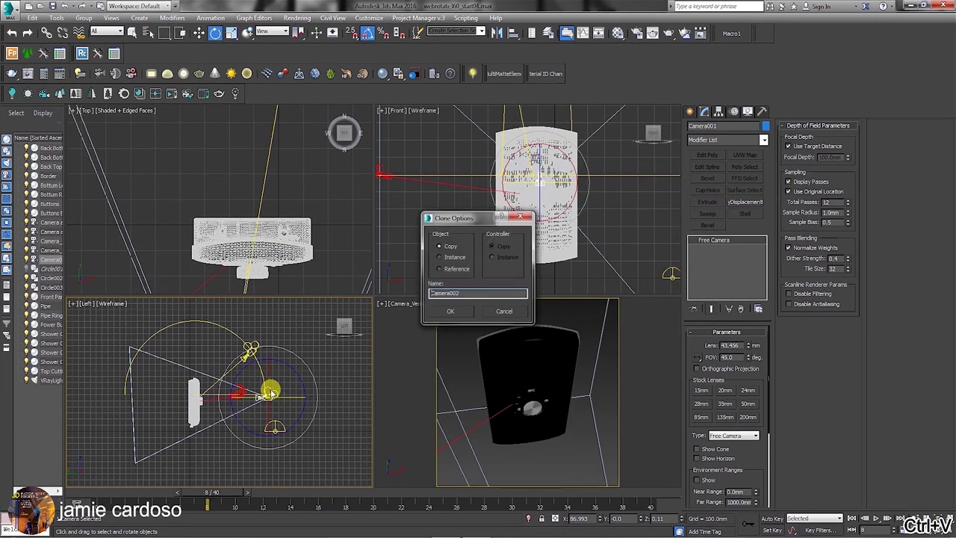
{"action": "type", "text": "Camera"}
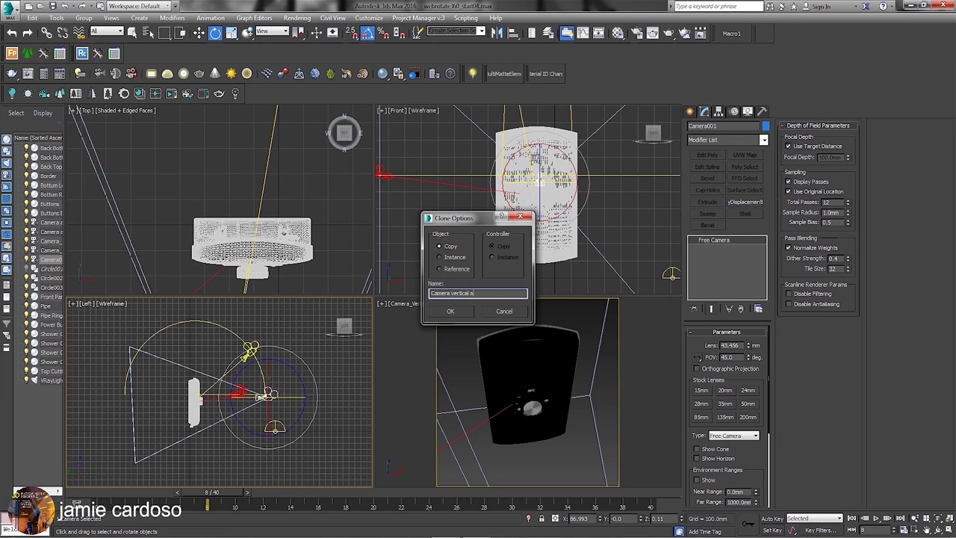
{"action": "key", "text": "Return"}
{"action": "mouse_move", "coordinate": [208, 493]}
{"action": "left_mouse_down"}
{"action": "mouse_move", "coordinate": [224, 496]}
{"action": "mouse_move", "coordinate": [74, 487]}
{"action": "mouse_move", "coordinate": [209, 470]}
{"action": "mouse_move", "coordinate": [390, 429]}
{"action": "mouse_move", "coordinate": [99, 438]}
{"action": "left_mouse_up"}
{"action": "key", "text": "e"}
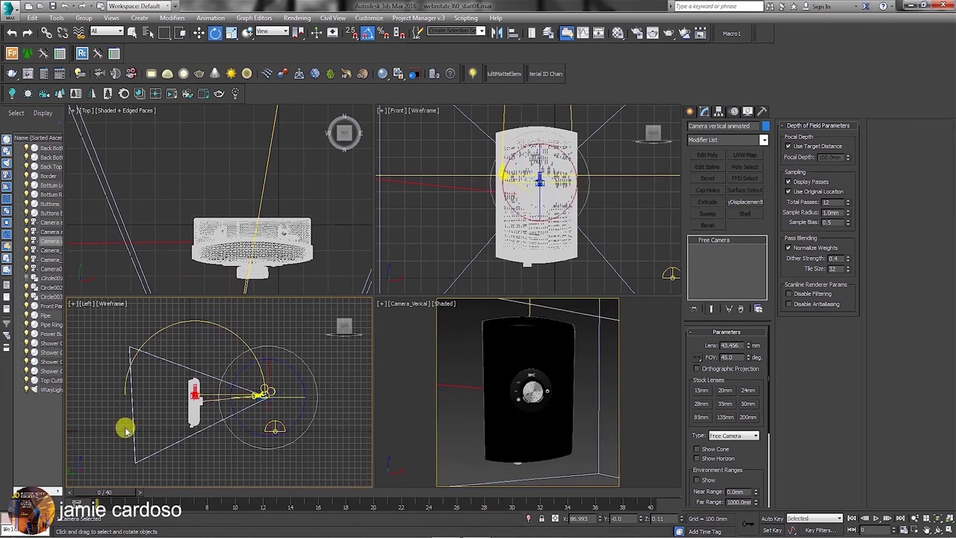
Turn on Auto Key, go to frame 10, and view through Camera vertical animated.
{"action": "left_click", "coordinate": [770, 519]}
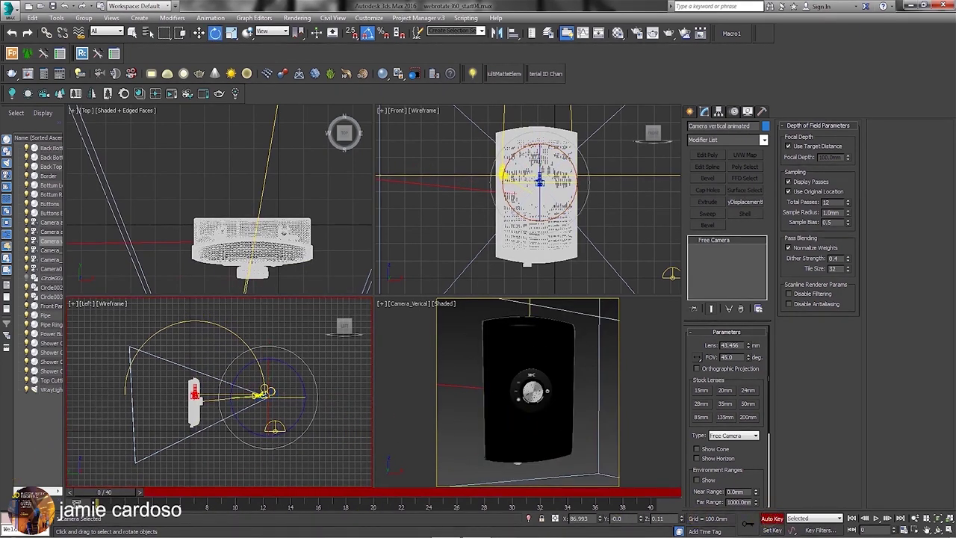
{"action": "left_click_drag", "start_coordinate": [99, 492], "coordinate": [235, 492]}
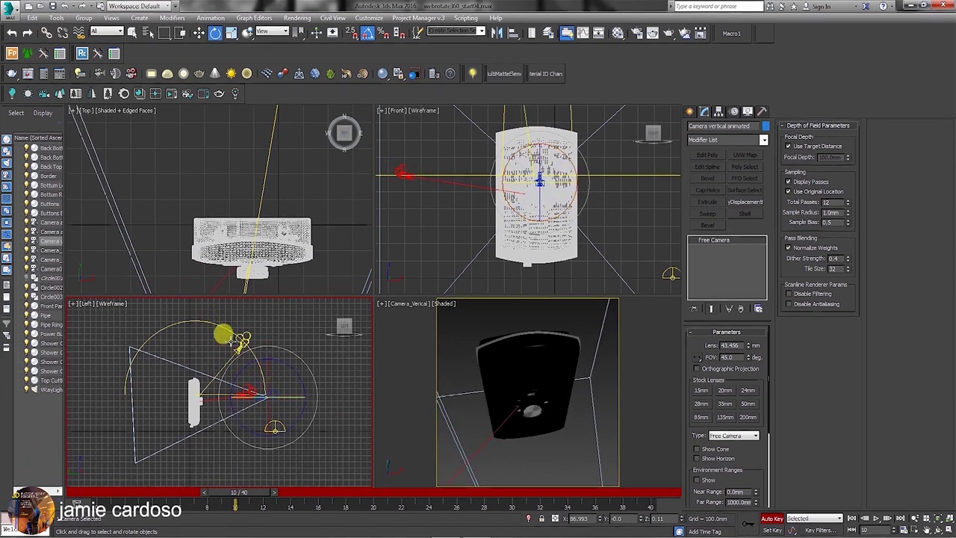
{"action": "left_click", "coordinate": [690, 110]}
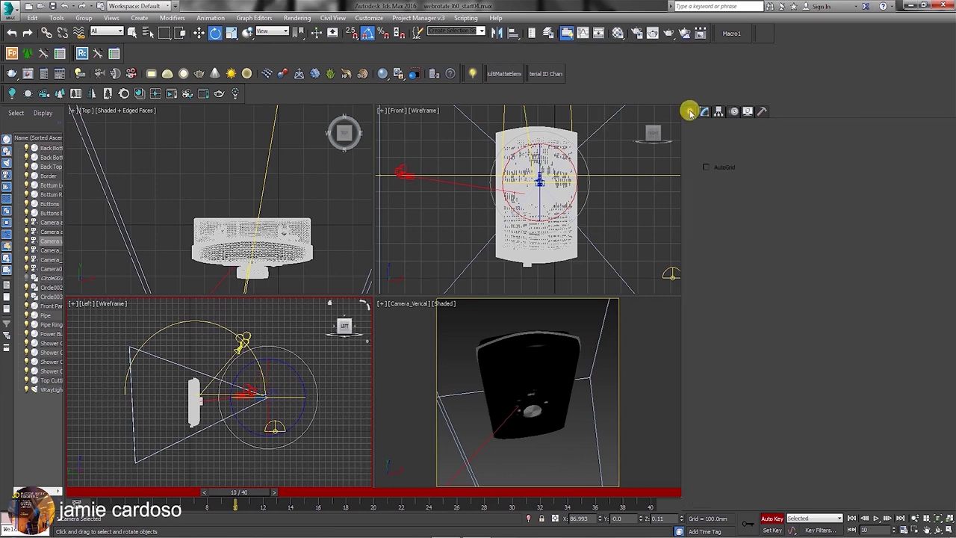
{"action": "key", "text": "w"}
{"action": "left_click", "coordinate": [406, 304]}
{"action": "mouse_move", "coordinate": [436, 77]}
{"action": "left_click", "coordinate": [358, 86]}
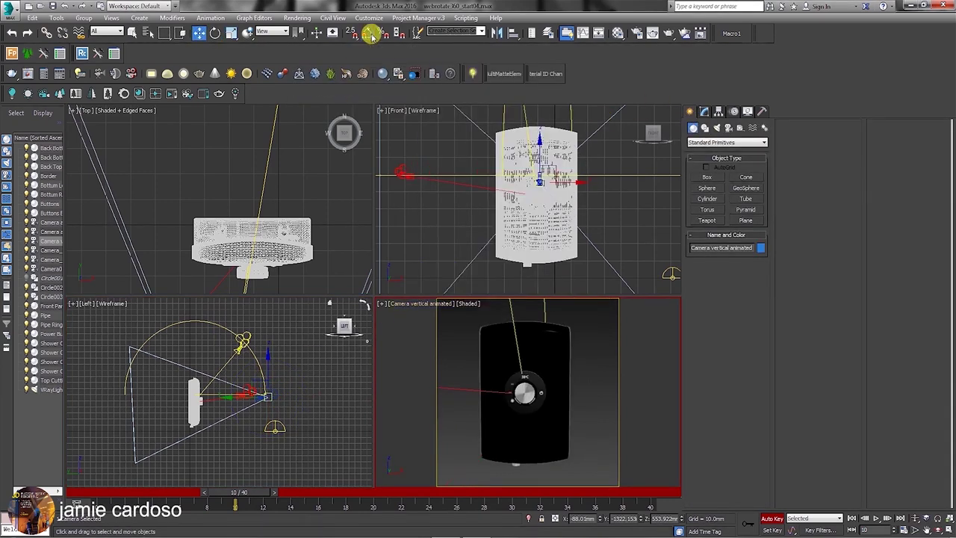
At frame 10, raise the camera along the circle and turn it toward the controller.
{"action": "left_click", "coordinate": [263, 388]}
{"action": "left_click_drag", "start_coordinate": [263, 387], "coordinate": [236, 351]}
{"action": "right_click", "coordinate": [239, 337]}
{"action": "left_click", "coordinate": [261, 356]}
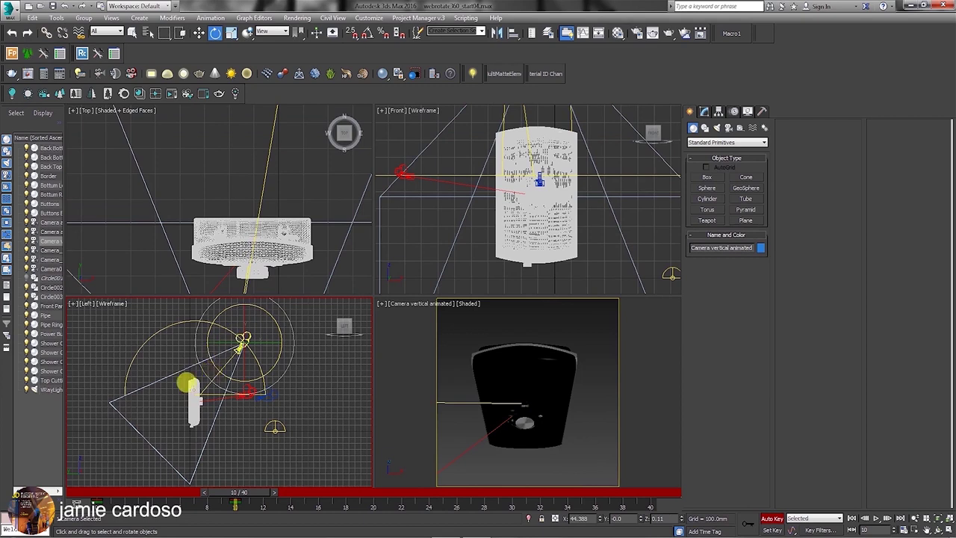
{"action": "left_click_drag", "start_coordinate": [264, 312], "coordinate": [271, 314]}
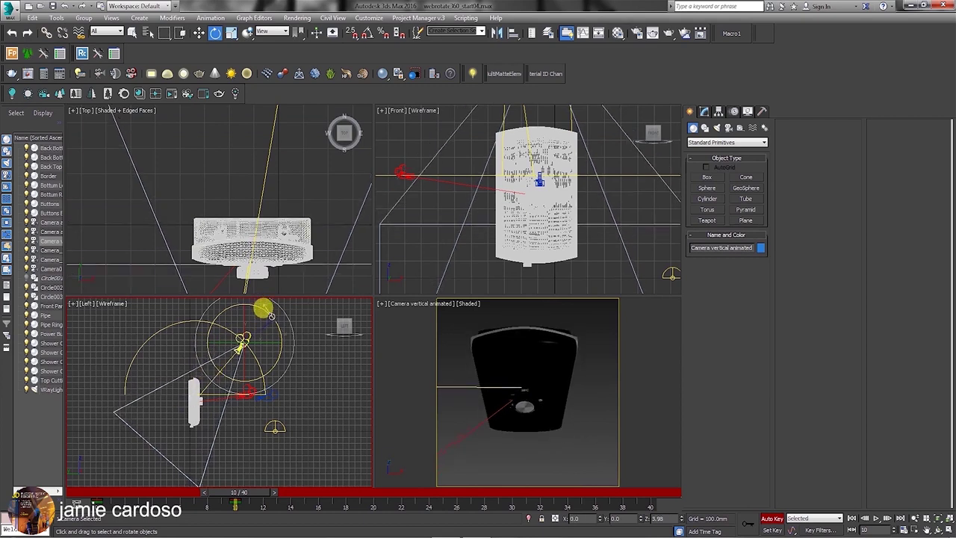
{"action": "middle_click_drag", "start_coordinate": [233, 220], "coordinate": [237, 183]}
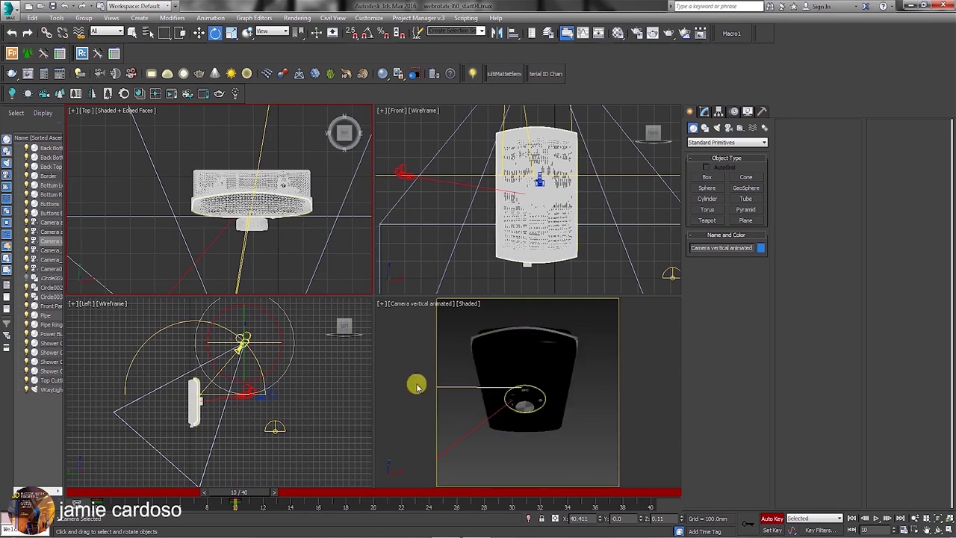
{"action": "middle_click_drag", "start_coordinate": [256, 347], "coordinate": [261, 369]}
{"action": "left_click_drag", "start_coordinate": [261, 369], "coordinate": [527, 359]}
{"action": "right_click", "coordinate": [527, 358]}
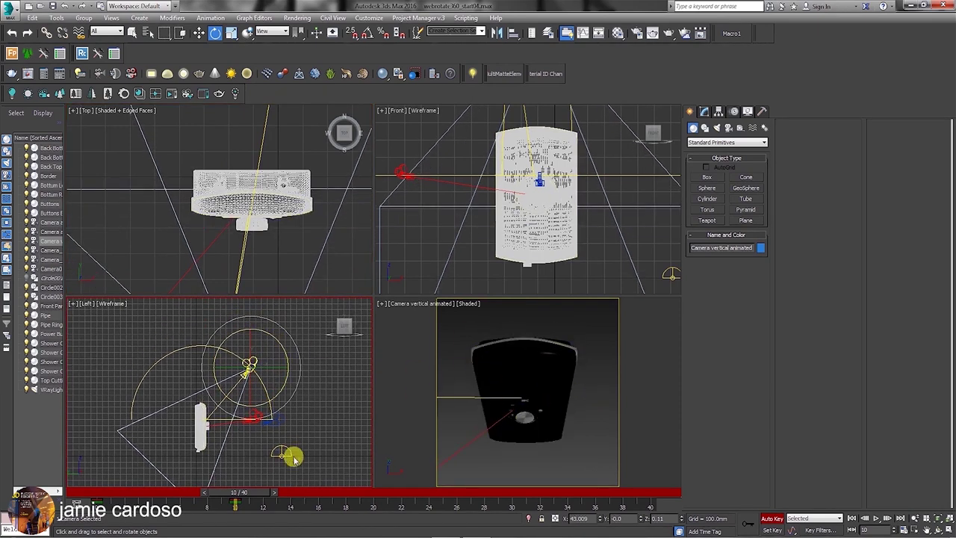
Key the camera higher at frame 20, then over the circle's top near frame 29.
{"action": "left_click_drag", "start_coordinate": [249, 496], "coordinate": [374, 496]}
{"action": "key", "text": "w"}
{"action": "left_click_drag", "start_coordinate": [265, 327], "coordinate": [234, 379]}
{"action": "right_click", "coordinate": [224, 367]}
{"action": "left_click", "coordinate": [246, 384]}
{"action": "left_click_drag", "start_coordinate": [374, 493], "coordinate": [512, 492]}
{"action": "key", "text": "w"}
{"action": "mouse_move", "coordinate": [259, 333]}
{"action": "left_mouse_down"}
{"action": "mouse_move", "coordinate": [204, 357]}
{"action": "mouse_move", "coordinate": [231, 292]}
{"action": "mouse_move", "coordinate": [261, 348]}
{"action": "mouse_move", "coordinate": [241, 334]}
{"action": "left_mouse_up"}
{"action": "key", "text": "e"}
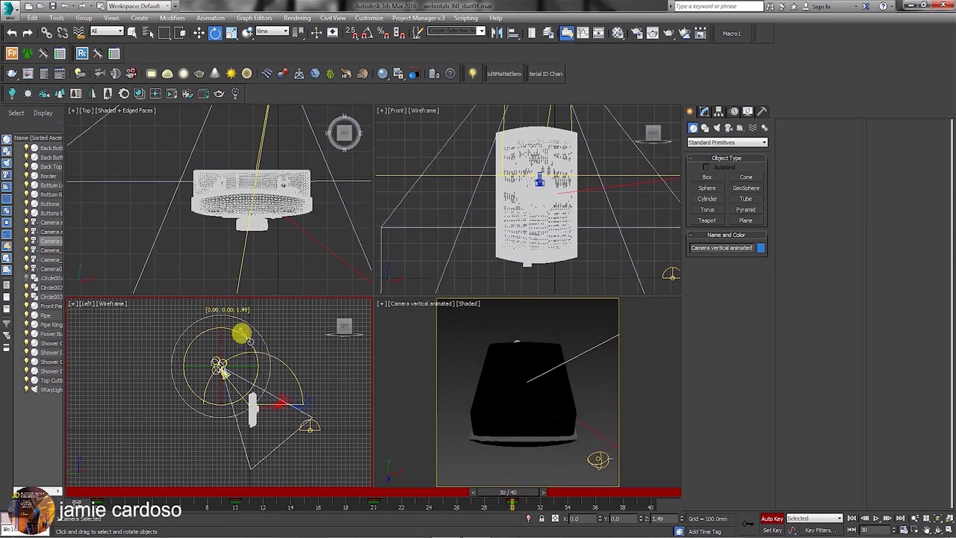
At frame 40, rotate the camera about 39° toward the controller and move it to its final spot.
{"action": "left_click_drag", "start_coordinate": [508, 491], "coordinate": [636, 493]}
{"action": "right_click", "coordinate": [217, 342]}
{"action": "left_click", "coordinate": [233, 361]}
{"action": "left_click_drag", "start_coordinate": [224, 362], "coordinate": [230, 318]}
{"action": "right_click", "coordinate": [189, 374]}
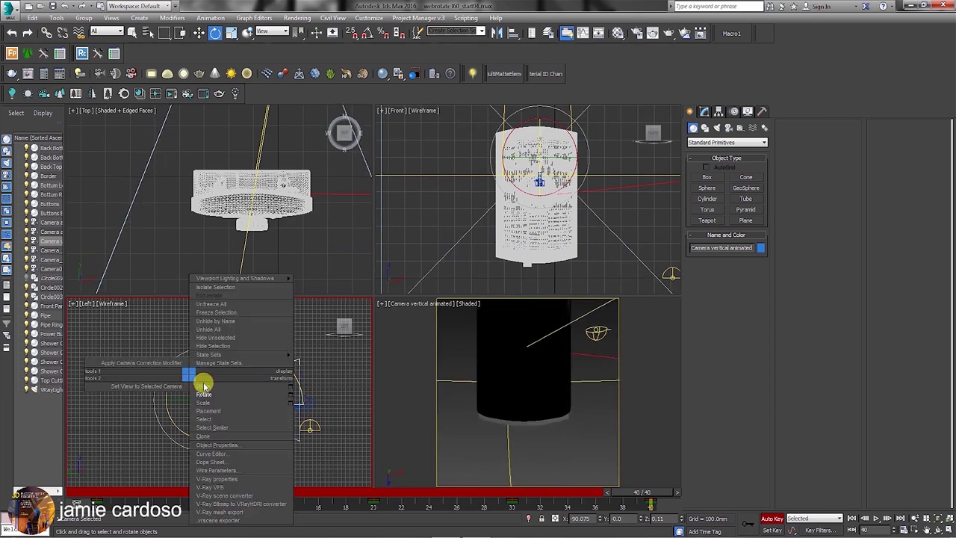
{"action": "left_click", "coordinate": [203, 385]}
{"action": "left_click_drag", "start_coordinate": [209, 406], "coordinate": [194, 371]}
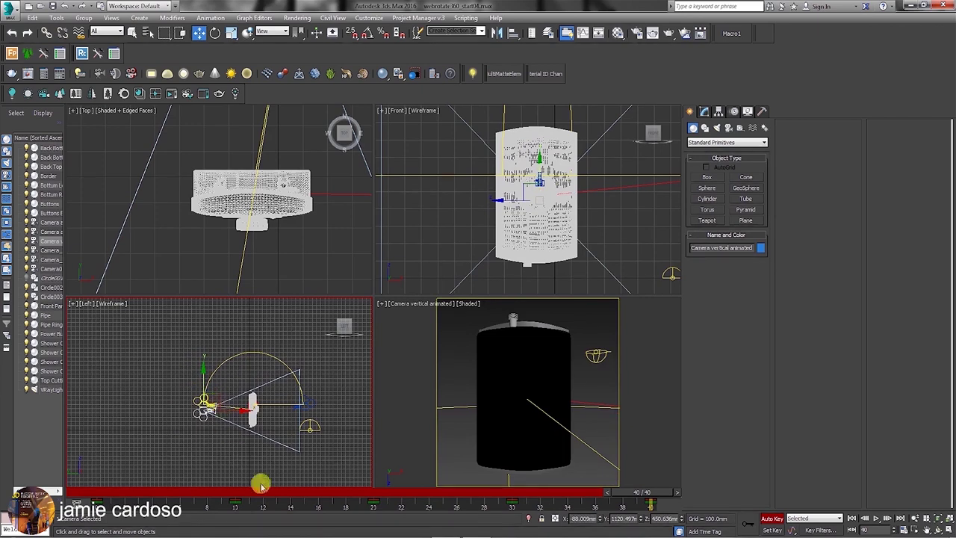
{"action": "left_click_drag", "start_coordinate": [651, 494], "coordinate": [535, 491]}
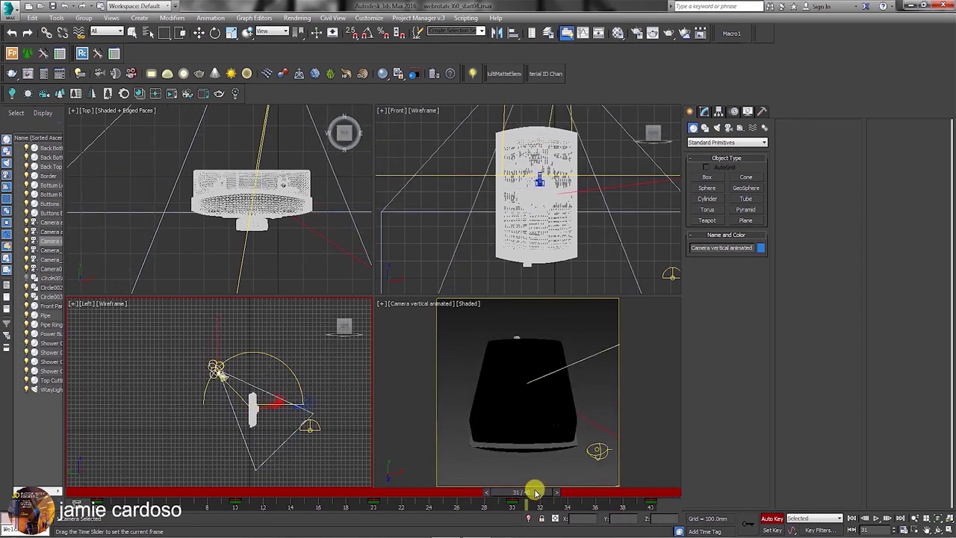
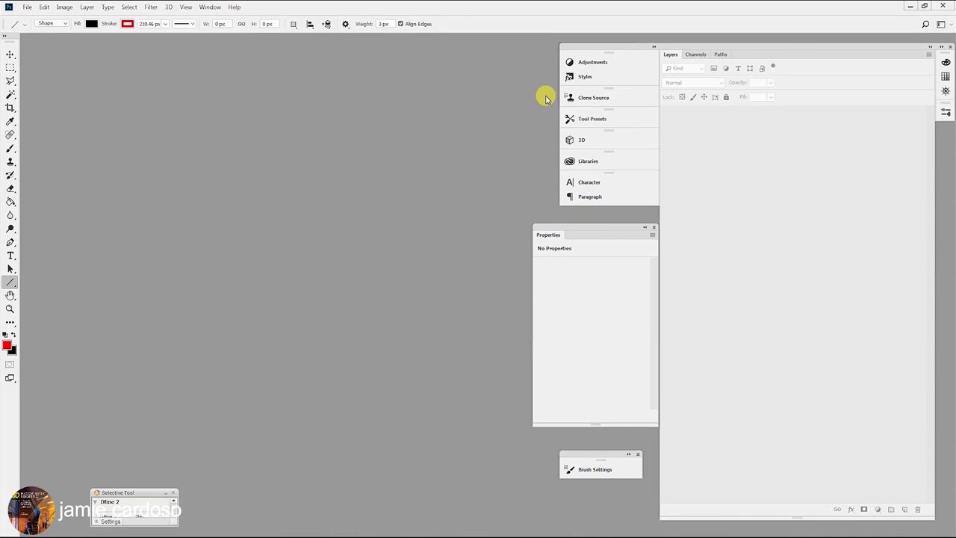
Open the phone0011 render and position its document window.
{"action": "left_click", "coordinate": [27, 7]}
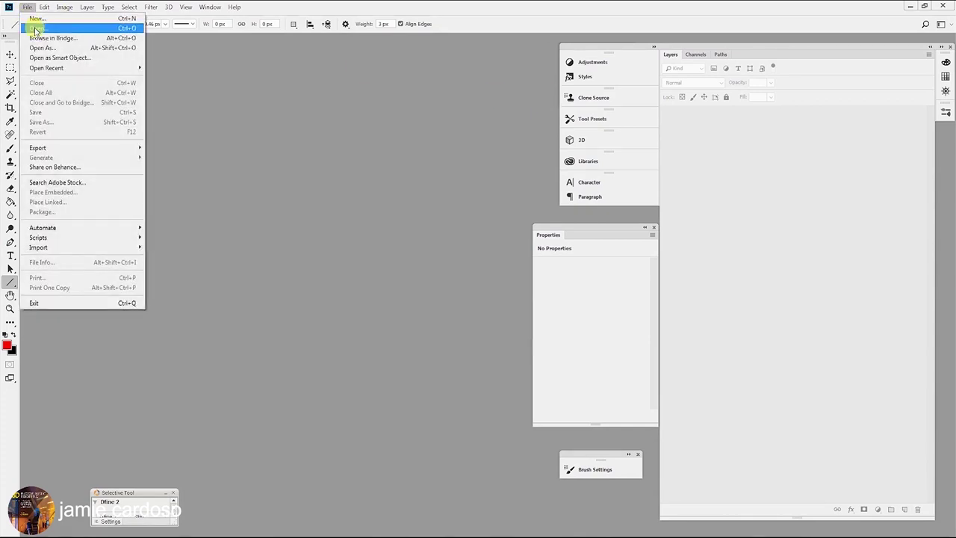
{"action": "left_click", "coordinate": [35, 29]}
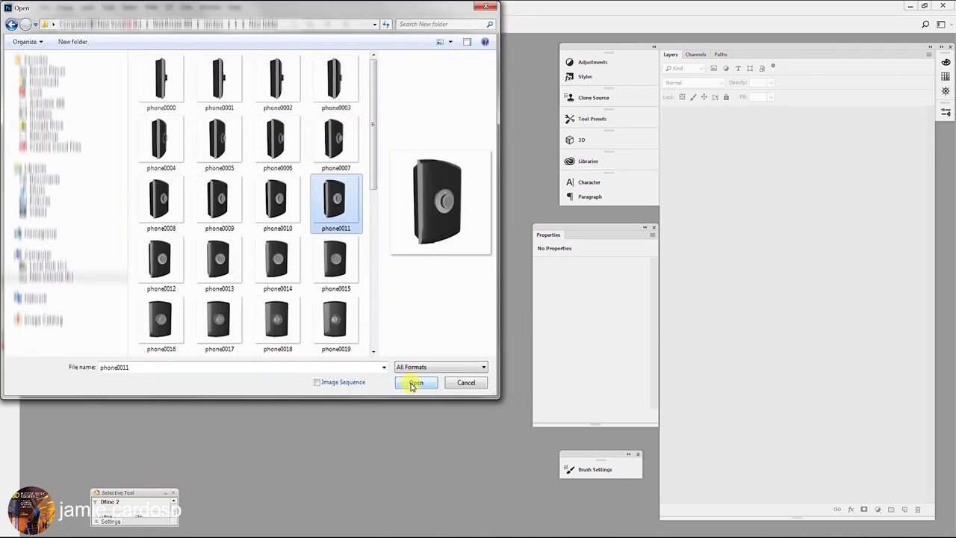
{"action": "left_click", "coordinate": [415, 383]}
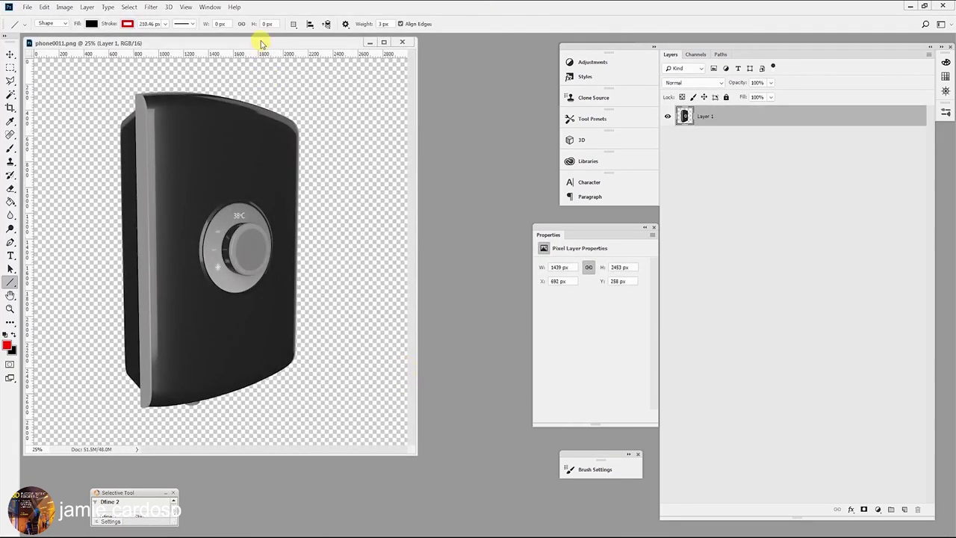
{"action": "left_click_drag", "start_coordinate": [262, 43], "coordinate": [335, 57]}
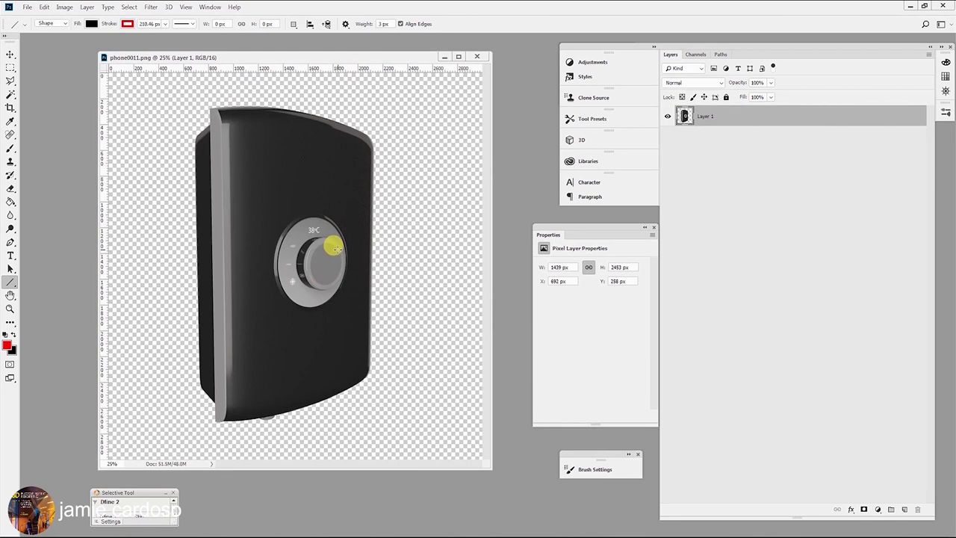
{"action": "left_click_drag", "start_coordinate": [293, 61], "coordinate": [261, 55]}
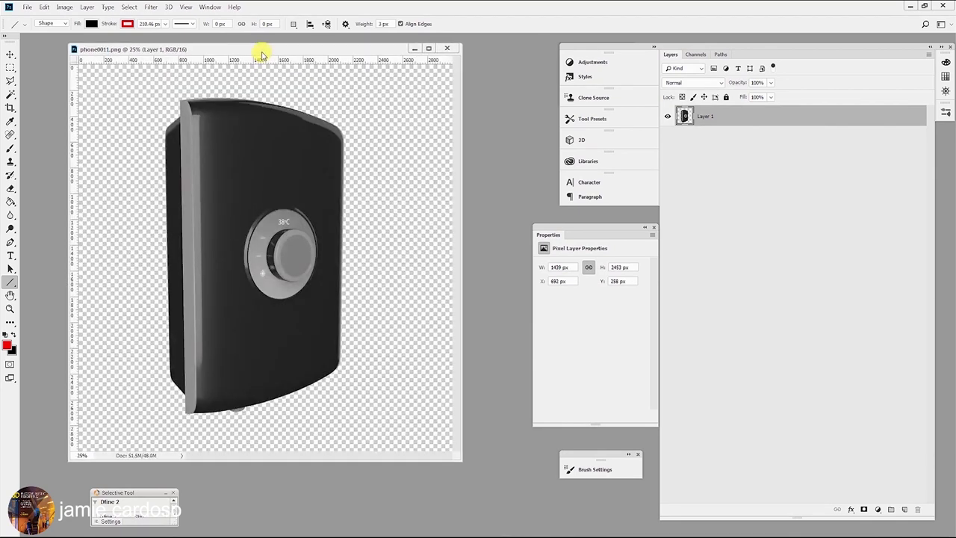
Start recording a new action named 'Lut jamie' and add a Color Lookup adjustment layer.
{"action": "left_click", "coordinate": [210, 8]}
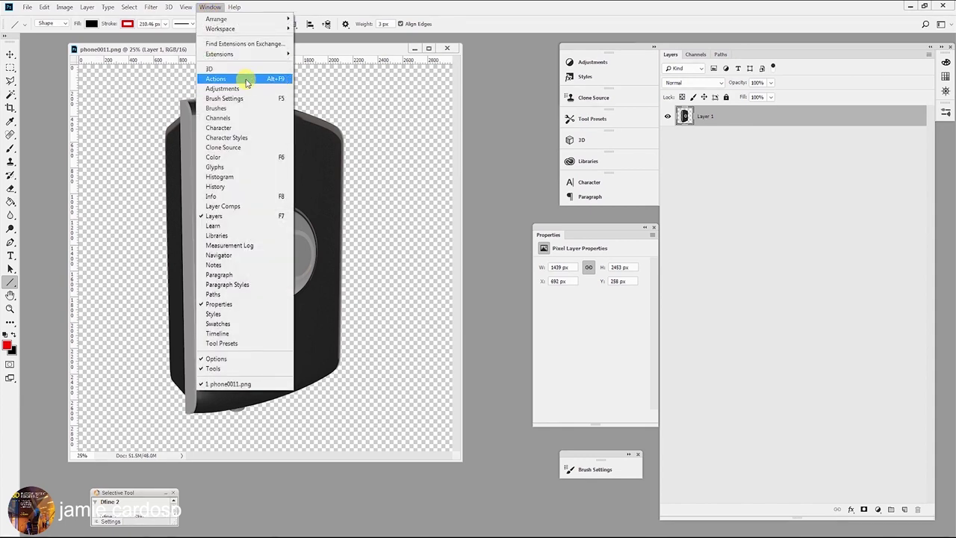
{"action": "left_click", "coordinate": [247, 80]}
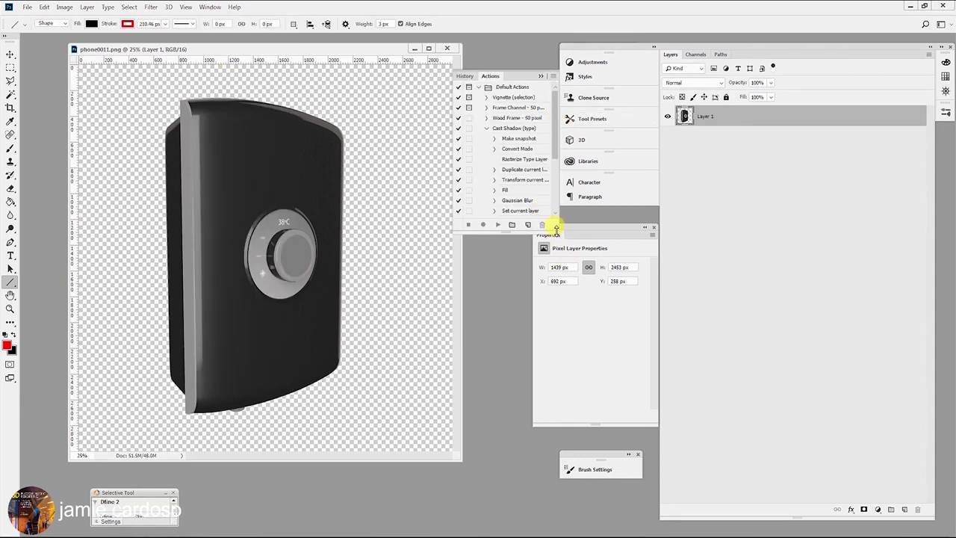
{"action": "left_click_drag", "start_coordinate": [558, 234], "coordinate": [565, 258]}
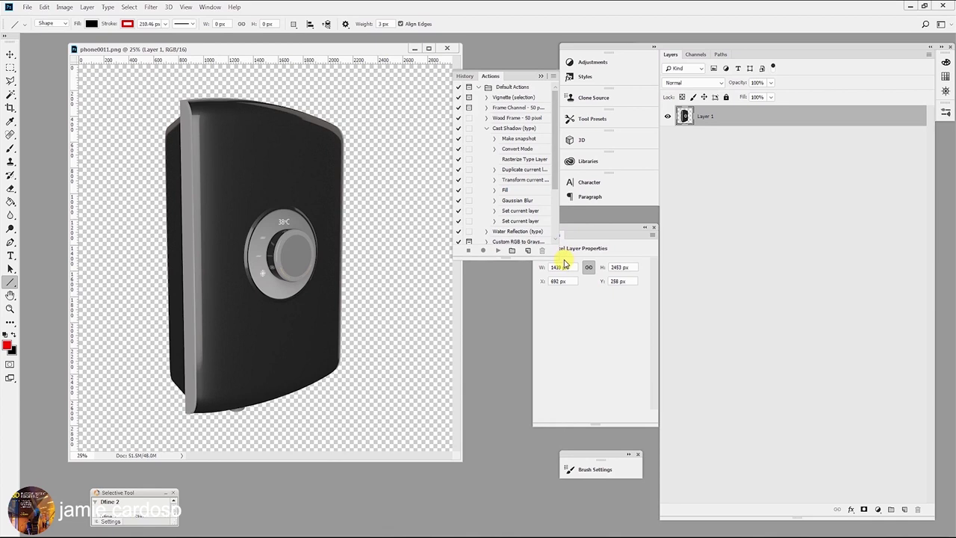
{"action": "left_click", "coordinate": [554, 78]}
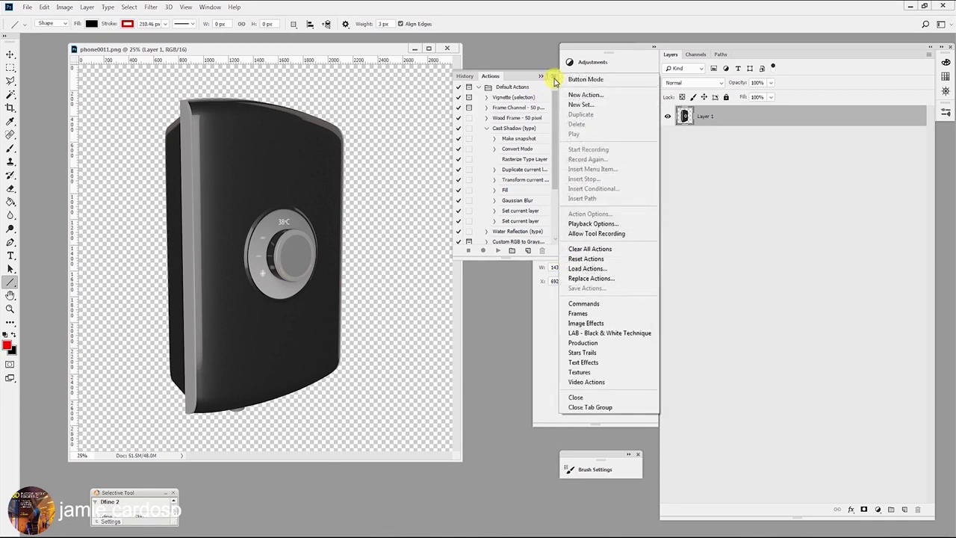
{"action": "left_click", "coordinate": [585, 95]}
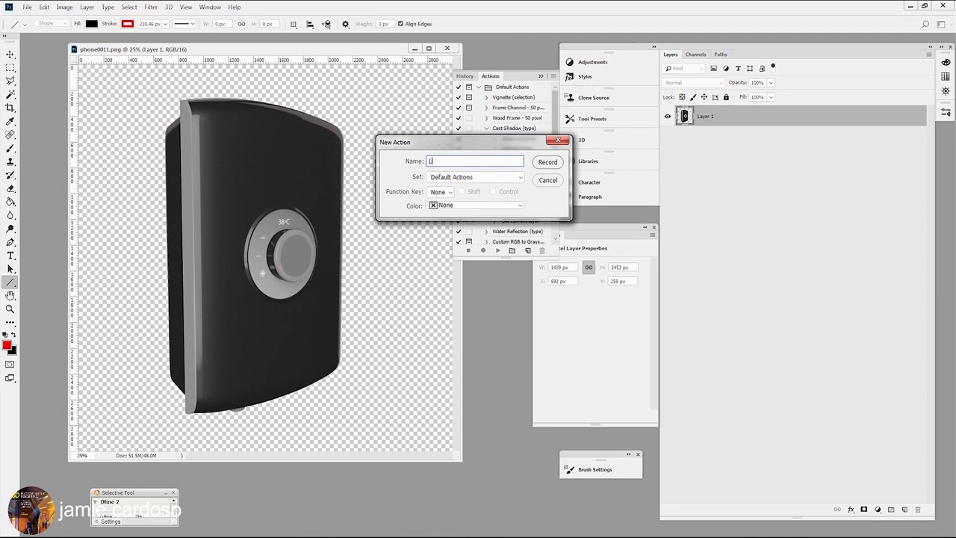
{"action": "left_click", "coordinate": [547, 161]}
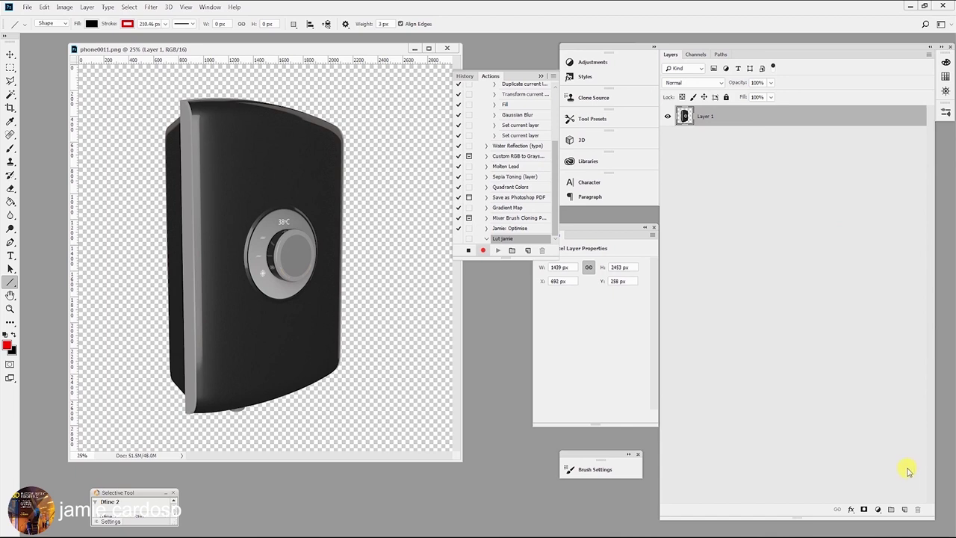
{"action": "left_click", "coordinate": [877, 511]}
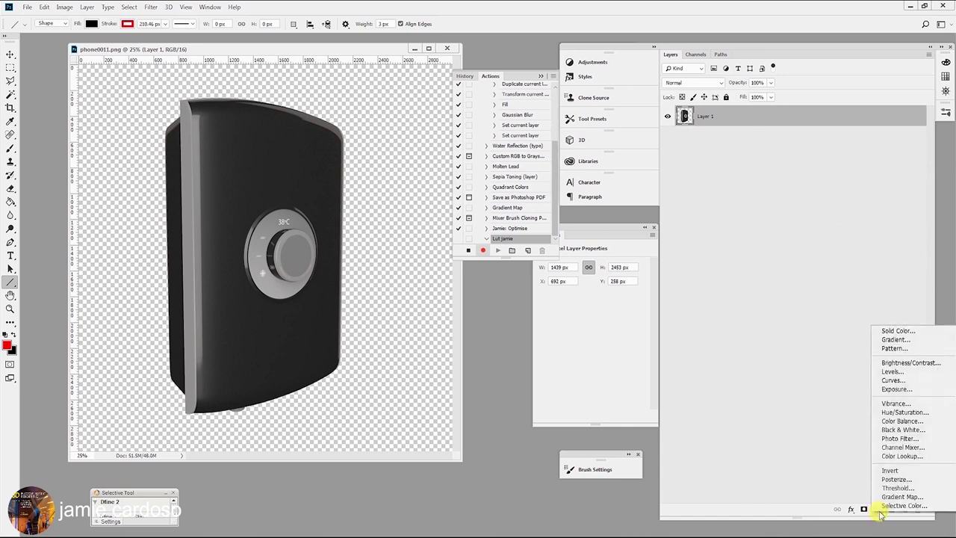
{"action": "left_click", "coordinate": [897, 458]}
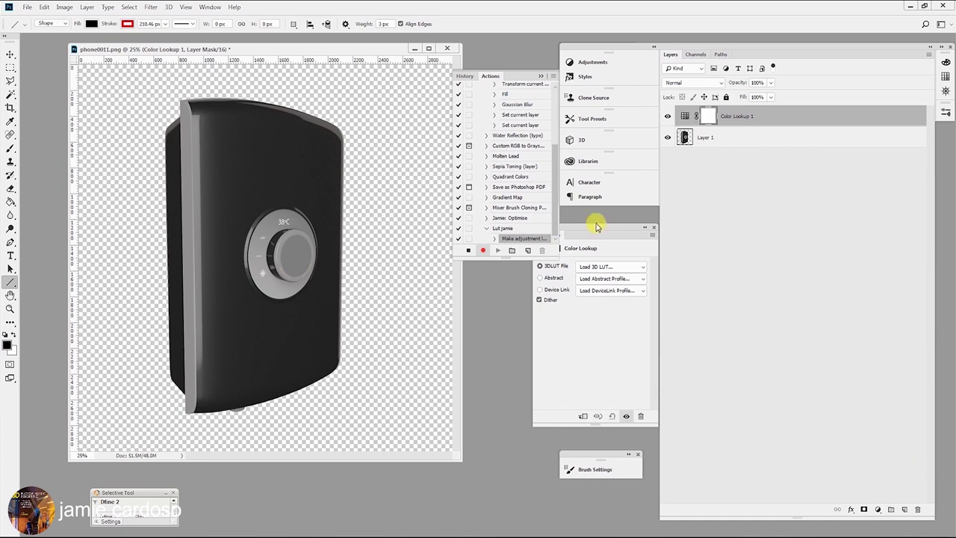
Load the F-8340-STD.cube 3D LUT into the Color Lookup layer.
{"action": "left_click_drag", "start_coordinate": [598, 231], "coordinate": [606, 285]}
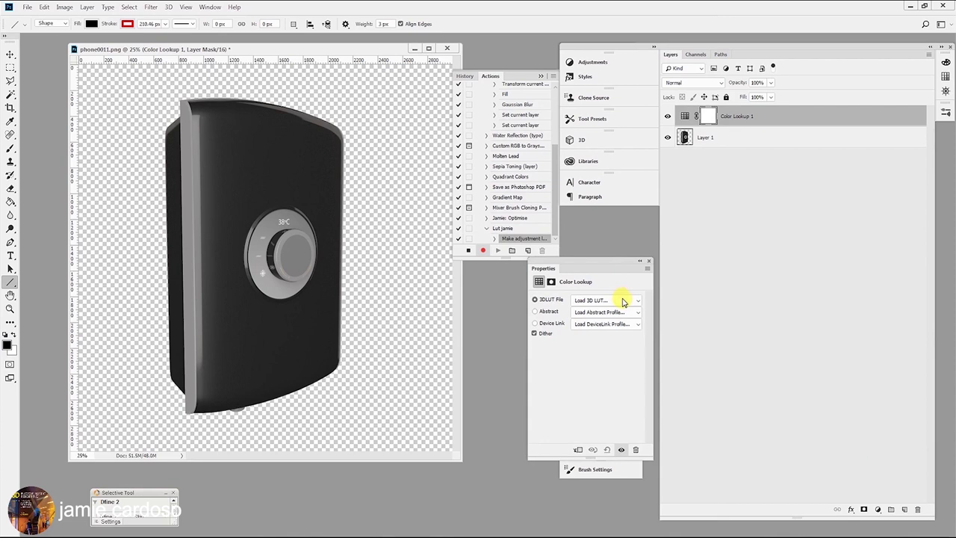
{"action": "left_click", "coordinate": [624, 301]}
{"action": "left_click", "coordinate": [604, 7]}
{"action": "left_click", "coordinate": [416, 383]}
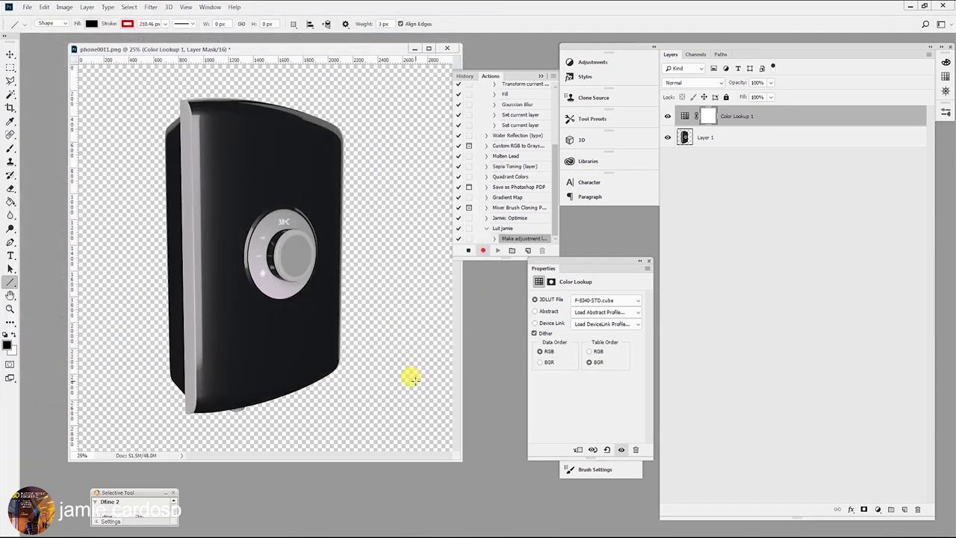
Save the graded render as a PNG into the Lut folder.
{"action": "left_click", "coordinate": [27, 8]}
{"action": "left_click", "coordinate": [62, 122]}
{"action": "left_click", "coordinate": [148, 341]}
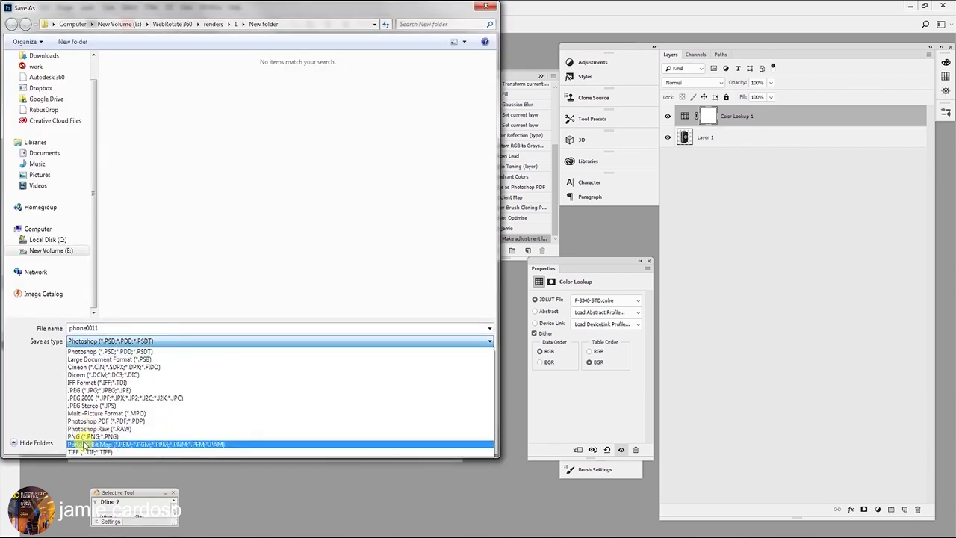
{"action": "left_click", "coordinate": [93, 436]}
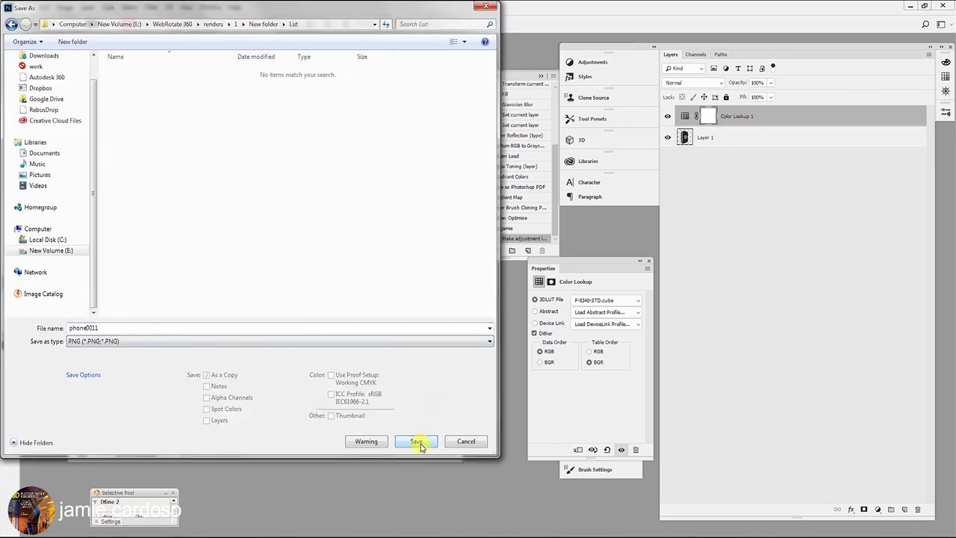
{"action": "left_click", "coordinate": [418, 441]}
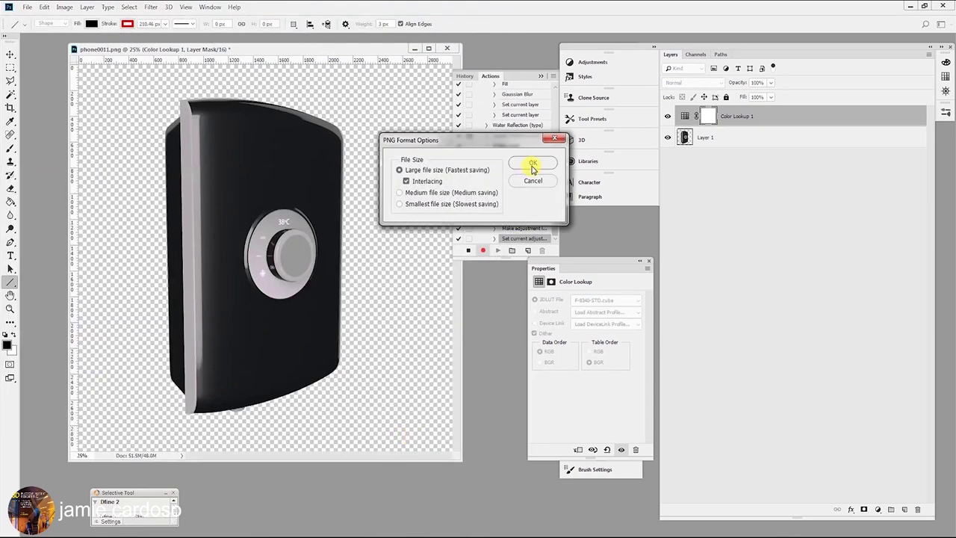
{"action": "left_click", "coordinate": [539, 164]}
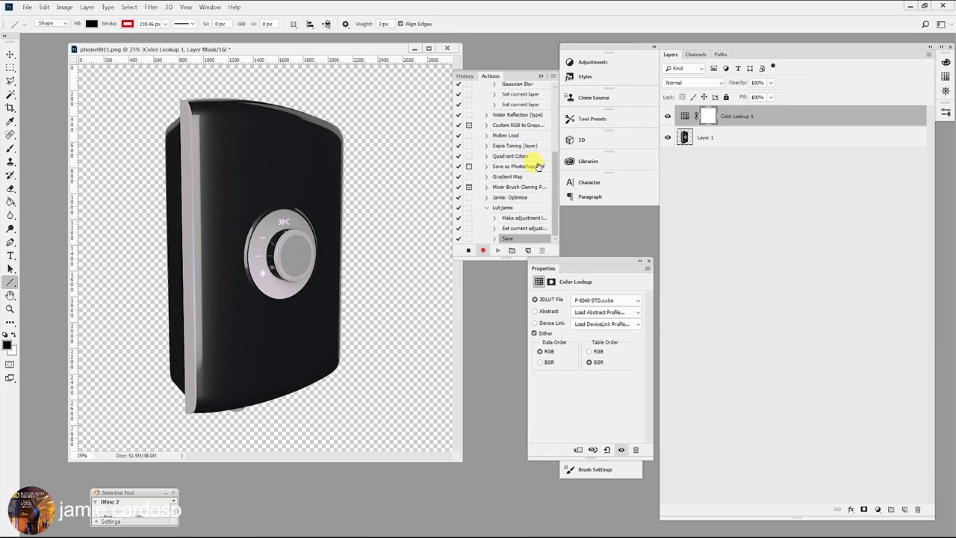
Close the document without saving and stop recording the action.
{"action": "left_click", "coordinate": [448, 48]}
{"action": "left_click", "coordinate": [476, 204]}
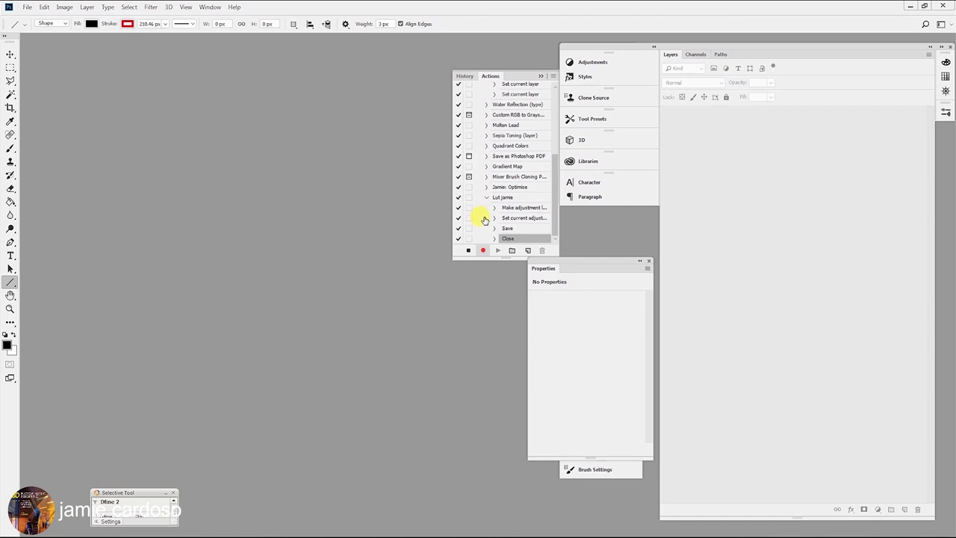
{"action": "left_click", "coordinate": [468, 252]}
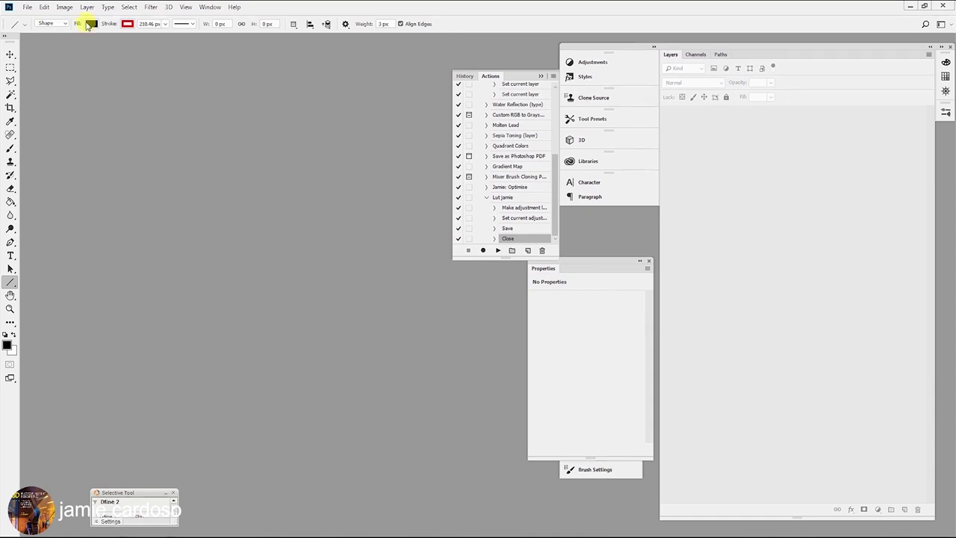
Open all the phone render files at once.
{"action": "left_click", "coordinate": [28, 7]}
{"action": "left_click", "coordinate": [35, 28]}
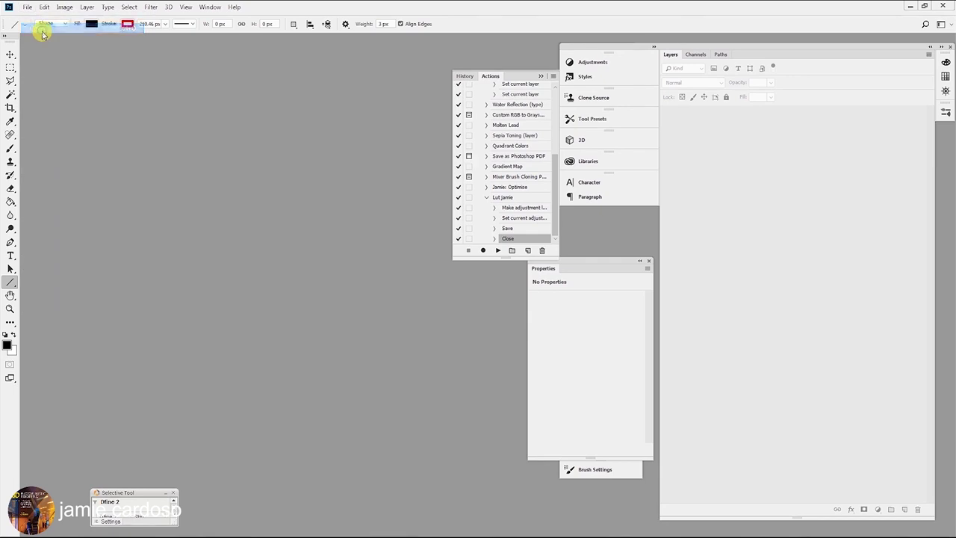
{"action": "left_click", "coordinate": [217, 321]}
{"action": "key", "text": "ctrl+a"}
{"action": "left_click", "coordinate": [416, 382]}
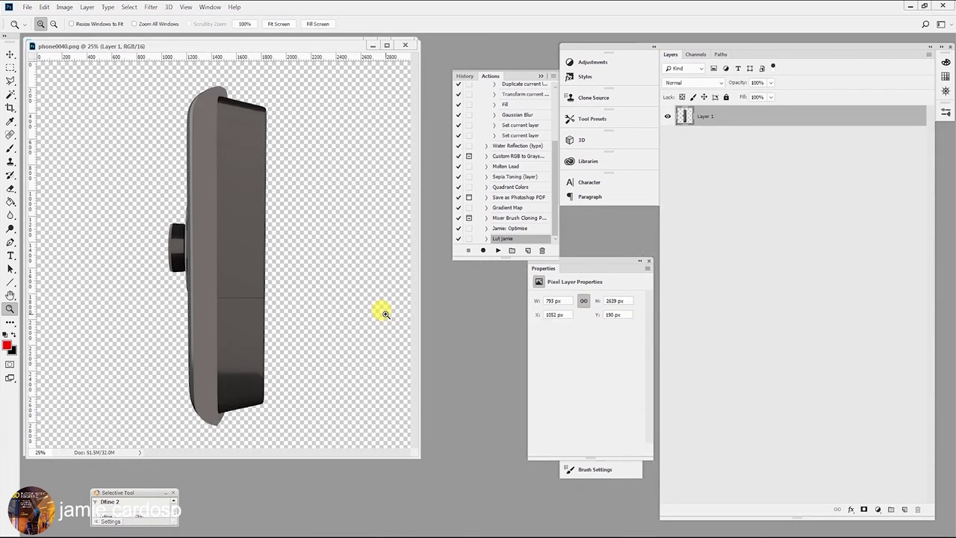
Play Lut jamie on each open render, then open the first graded copy.
{"action": "left_click", "coordinate": [498, 250]}
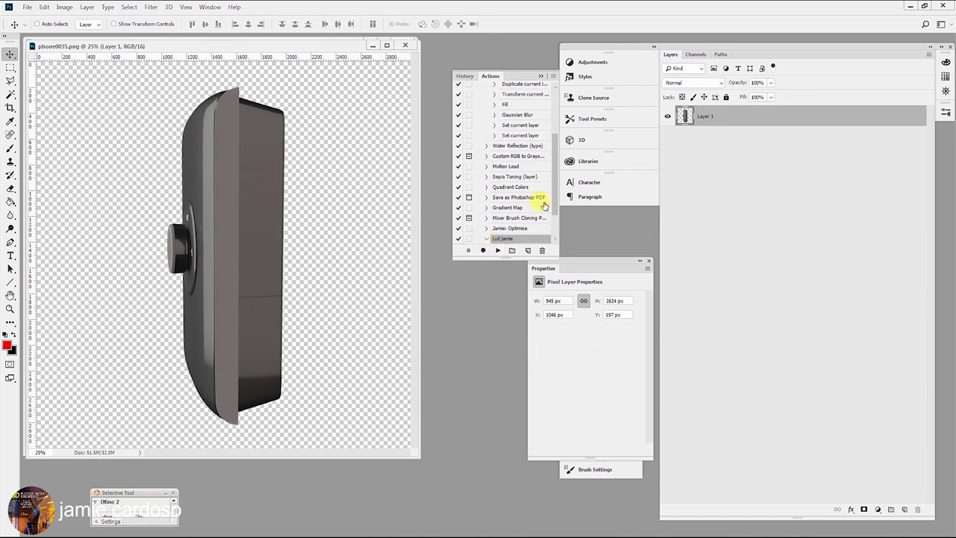
{"action": "left_click", "coordinate": [487, 197]}
{"action": "left_click", "coordinate": [498, 250]}
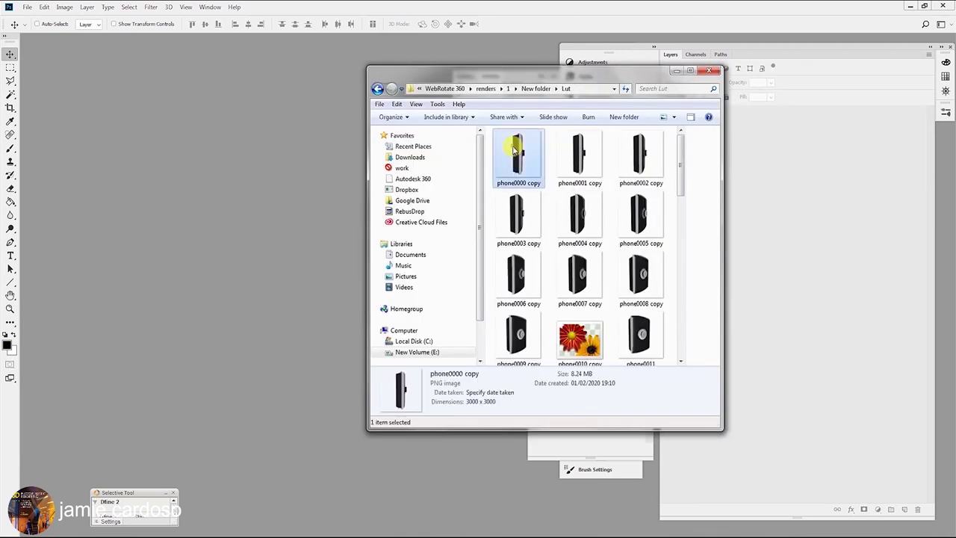
{"action": "double_click", "coordinate": [513, 157]}
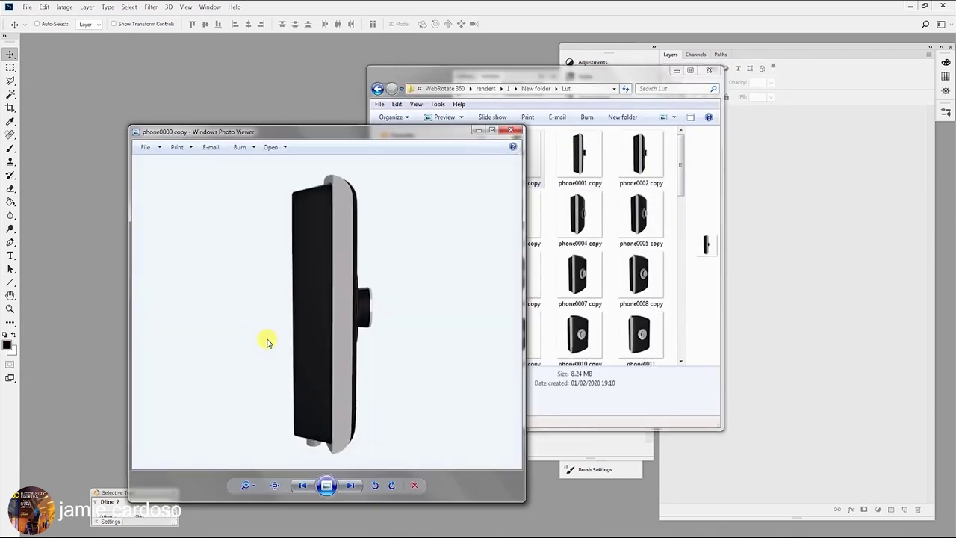
Advance frame by frame through the graded phone copies to review the sneaker's rotation.
{"action": "left_click", "coordinate": [351, 486]}
{"action": "left_click", "coordinate": [350, 486]}
{"action": "left_click", "coordinate": [350, 486]}
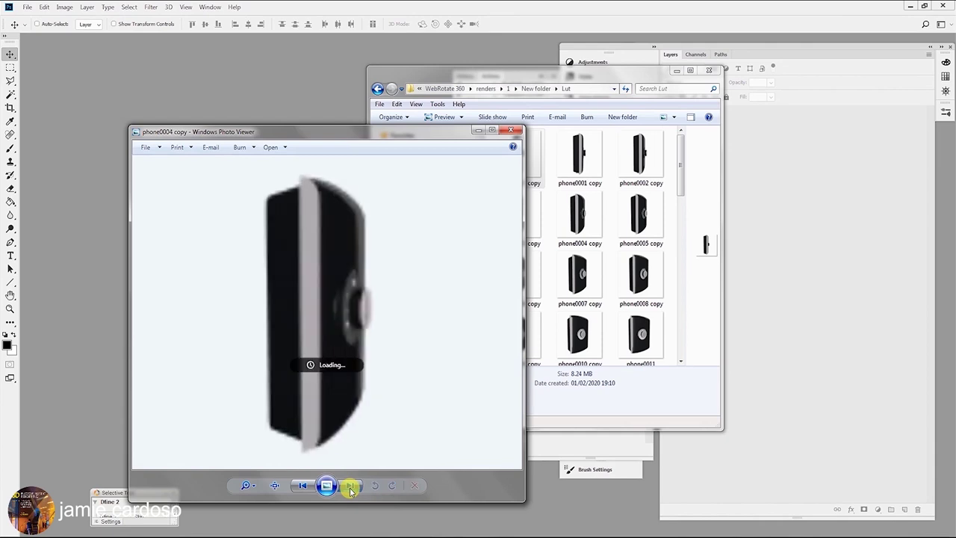
{"action": "left_click", "coordinate": [350, 486]}
{"action": "left_click", "coordinate": [351, 486]}
{"action": "left_click", "coordinate": [351, 486]}
{"action": "left_click", "coordinate": [350, 487]}
{"action": "left_click", "coordinate": [351, 486]}
{"action": "left_click", "coordinate": [351, 487]}
{"action": "left_click", "coordinate": [351, 487]}
{"action": "left_click", "coordinate": [350, 486]}
{"action": "left_click", "coordinate": [350, 487]}
{"action": "left_click", "coordinate": [351, 487]}
{"action": "left_click", "coordinate": [351, 487]}
{"action": "left_click", "coordinate": [351, 486]}
{"action": "left_click", "coordinate": [351, 487]}
{"action": "left_click", "coordinate": [351, 487]}
{"action": "left_click", "coordinate": [350, 487]}
{"action": "left_click", "coordinate": [351, 487]}
{"action": "left_click", "coordinate": [351, 487]}
{"action": "left_click", "coordinate": [350, 486]}
{"action": "left_click", "coordinate": [351, 487]}
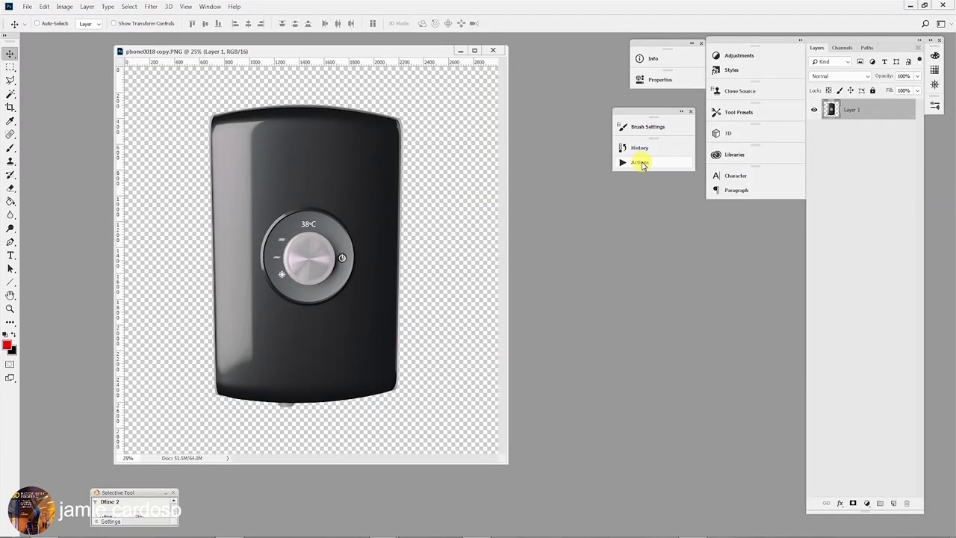
Create a new action named 'sma' and start recording it.
{"action": "left_click", "coordinate": [640, 163]}
{"action": "left_click", "coordinate": [607, 142]}
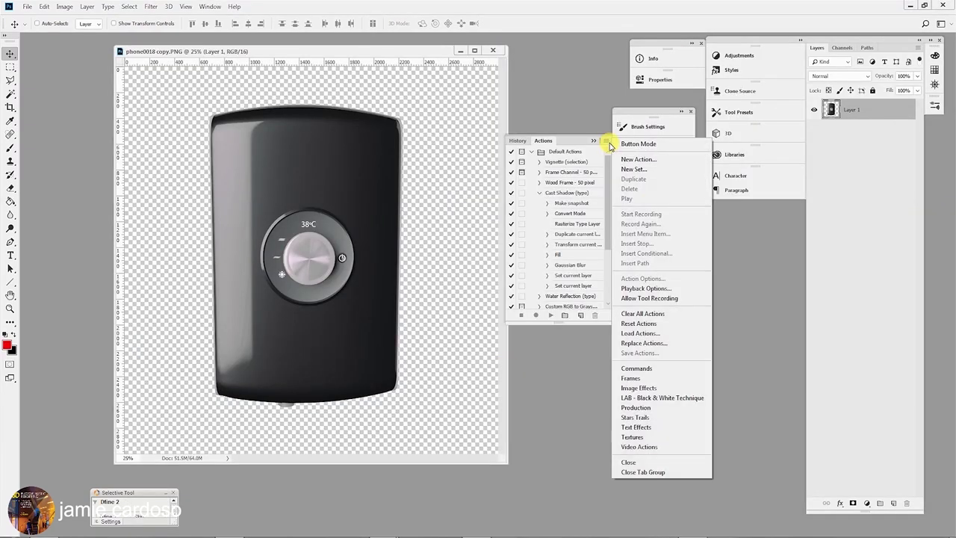
{"action": "left_click", "coordinate": [634, 157]}
{"action": "type", "text": "smaller image"}
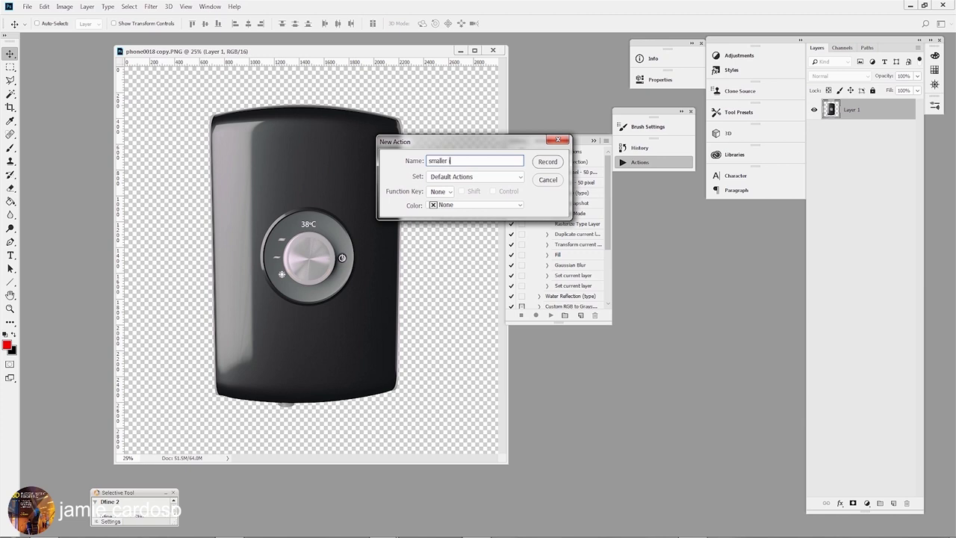
{"action": "left_click", "coordinate": [548, 162]}
Open Save for Web with the preview zoomed to 25%.
{"action": "left_click", "coordinate": [27, 9]}
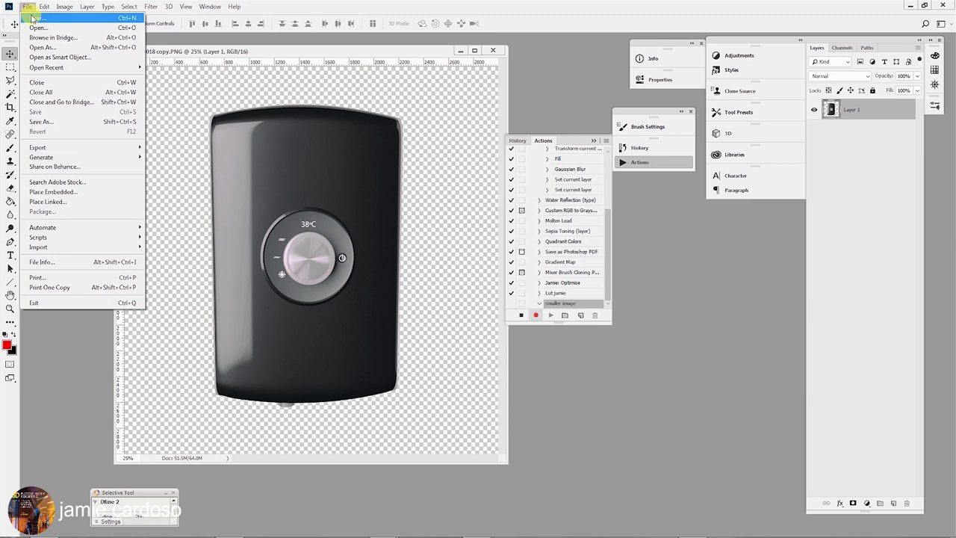
{"action": "mouse_move", "coordinate": [47, 149]}
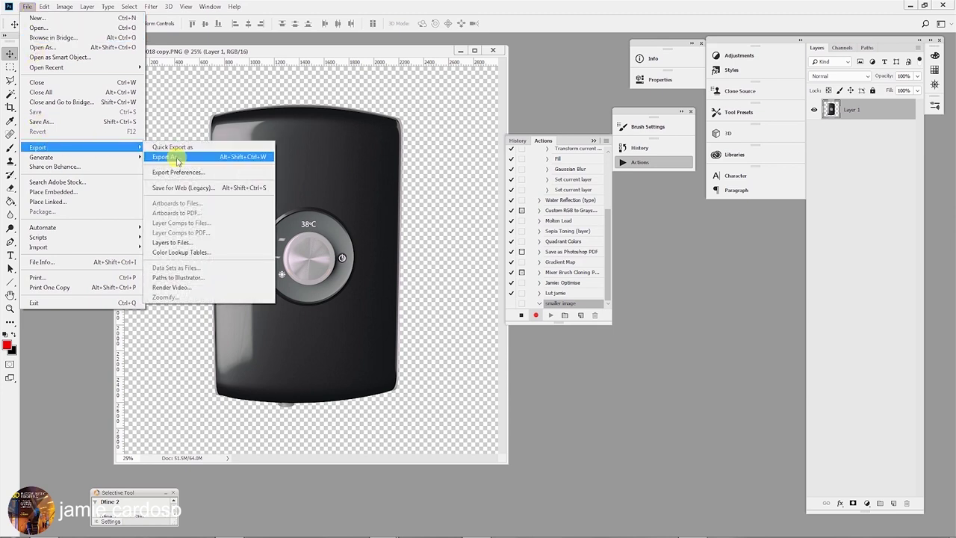
{"action": "left_click", "coordinate": [179, 188]}
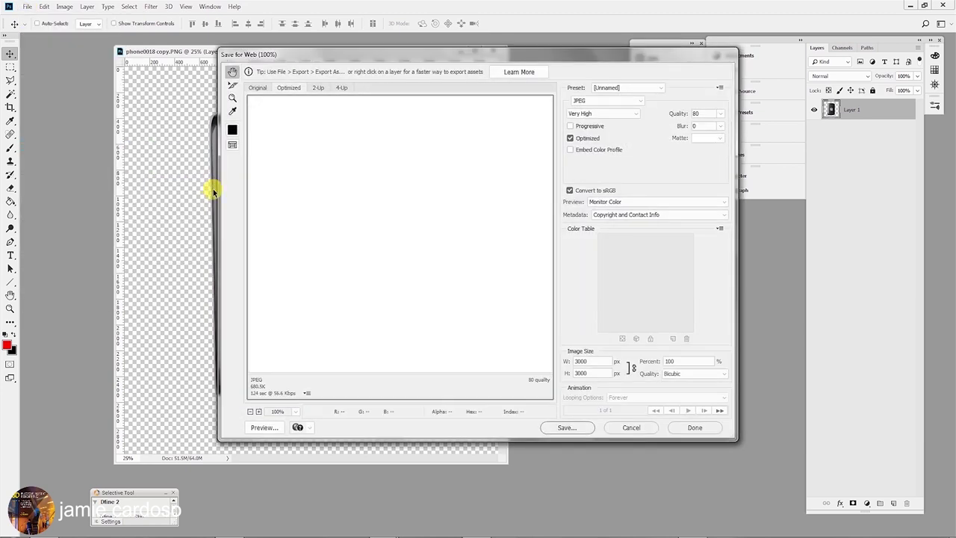
{"action": "left_click", "coordinate": [251, 411]}
{"action": "left_click", "coordinate": [251, 411]}
{"action": "left_click", "coordinate": [251, 411]}
{"action": "left_click", "coordinate": [251, 411]}
{"action": "left_click", "coordinate": [251, 411]}
{"action": "left_click", "coordinate": [251, 411]}
{"action": "left_click", "coordinate": [258, 411]}
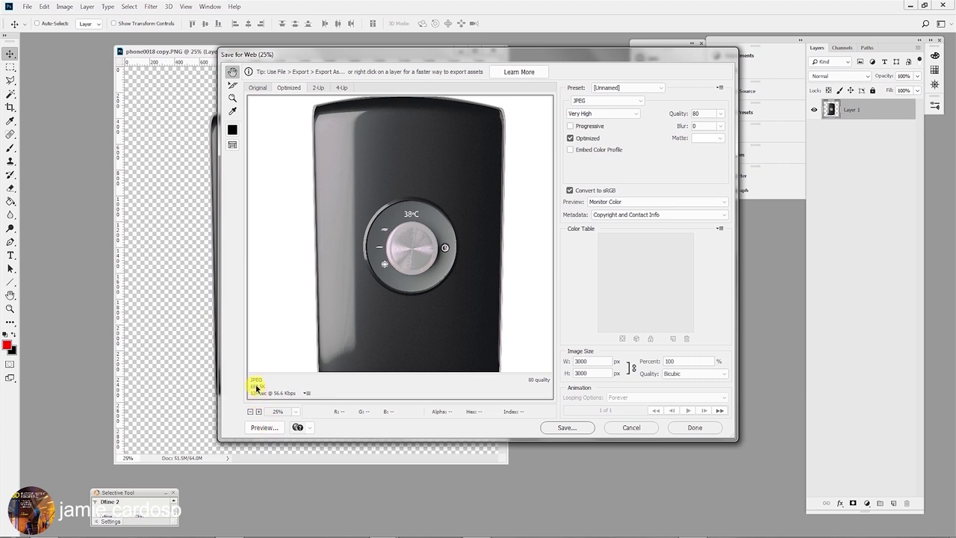
Set High JPEG quality with optimized encoding, checking detail at 100% preview.
{"action": "left_click", "coordinate": [570, 138]}
{"action": "left_click", "coordinate": [570, 138]}
{"action": "left_click", "coordinate": [570, 139]}
{"action": "left_click", "coordinate": [601, 113]}
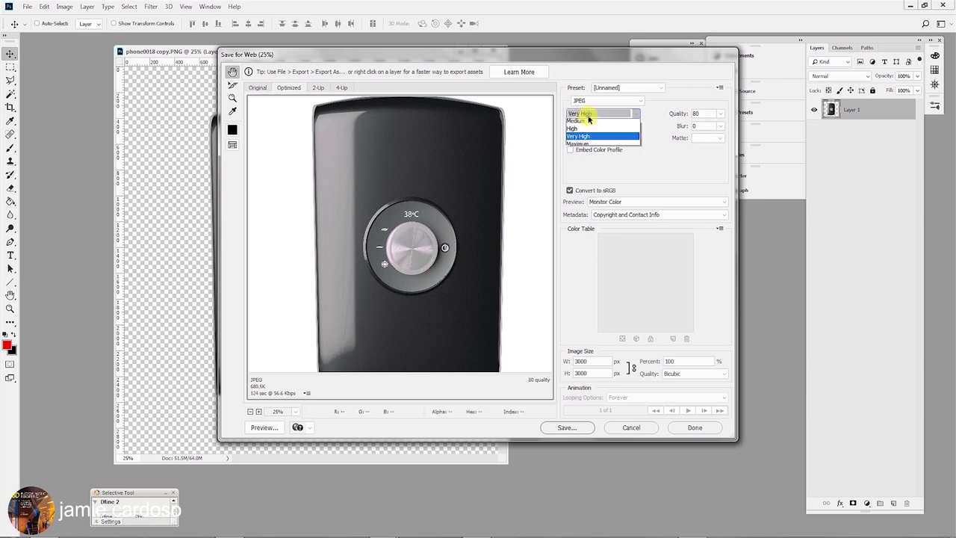
{"action": "left_click", "coordinate": [575, 126]}
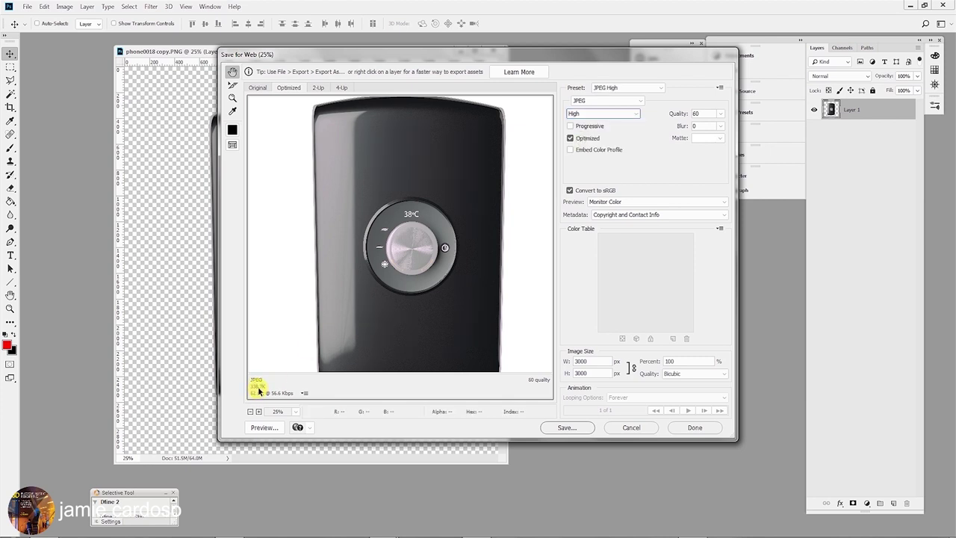
{"action": "left_click", "coordinate": [601, 114]}
{"action": "left_click", "coordinate": [587, 113]}
{"action": "left_click", "coordinate": [602, 114]}
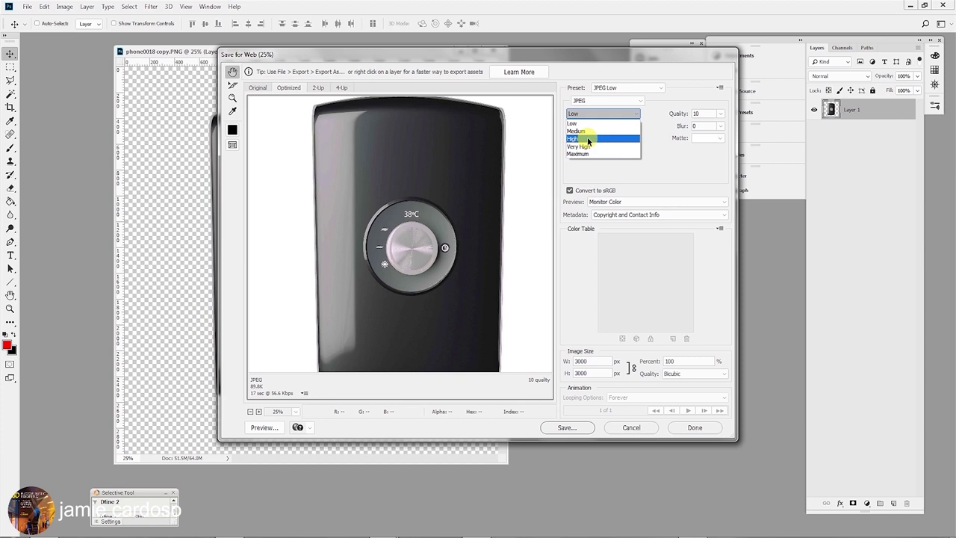
{"action": "left_click", "coordinate": [590, 137]}
{"action": "left_click", "coordinate": [259, 411]}
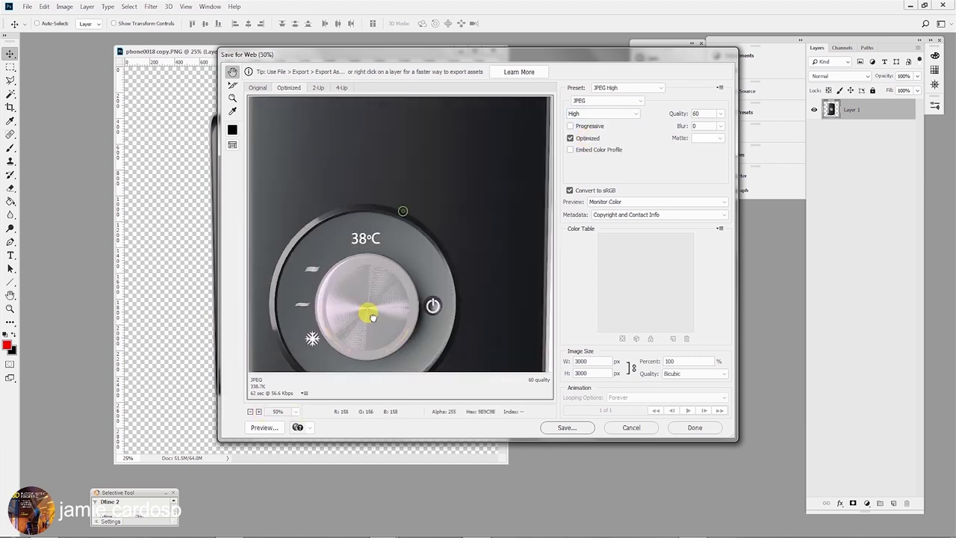
{"action": "left_click", "coordinate": [259, 411]}
{"action": "left_click_drag", "start_coordinate": [453, 235], "coordinate": [419, 207]}
Save the JPEG into the smaller folder, close the document unsaved, and stop recording.
{"action": "left_click", "coordinate": [561, 430]}
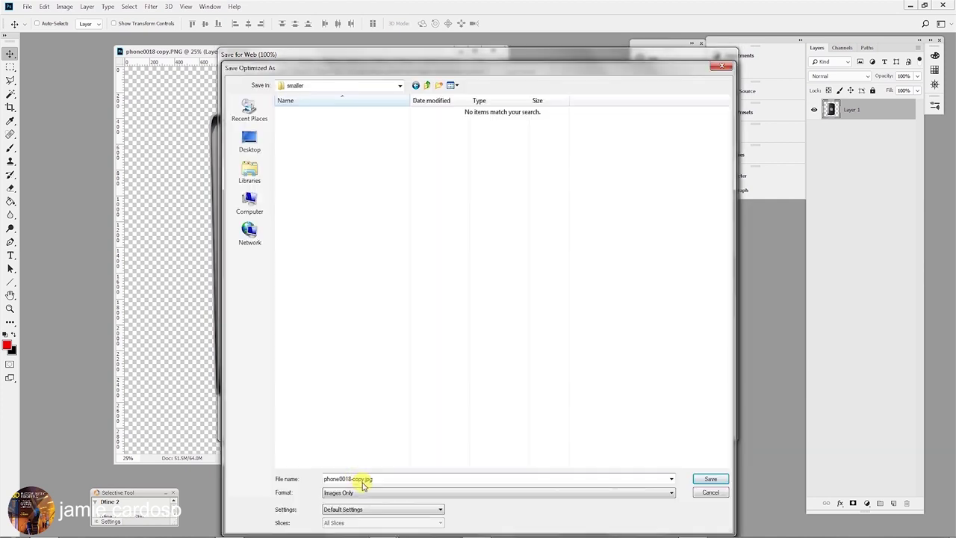
{"action": "left_click", "coordinate": [710, 482]}
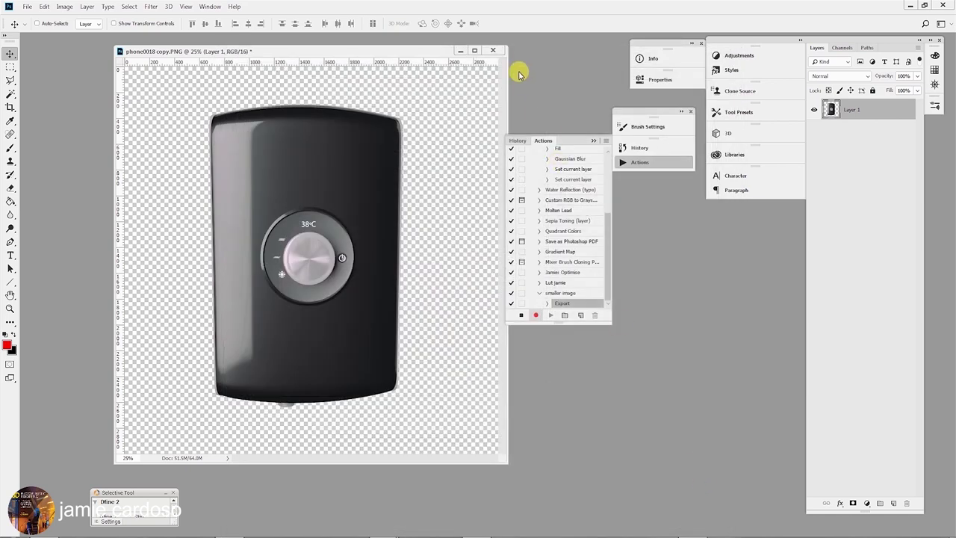
{"action": "left_click", "coordinate": [493, 50]}
{"action": "left_click", "coordinate": [474, 202]}
{"action": "left_click", "coordinate": [522, 315]}
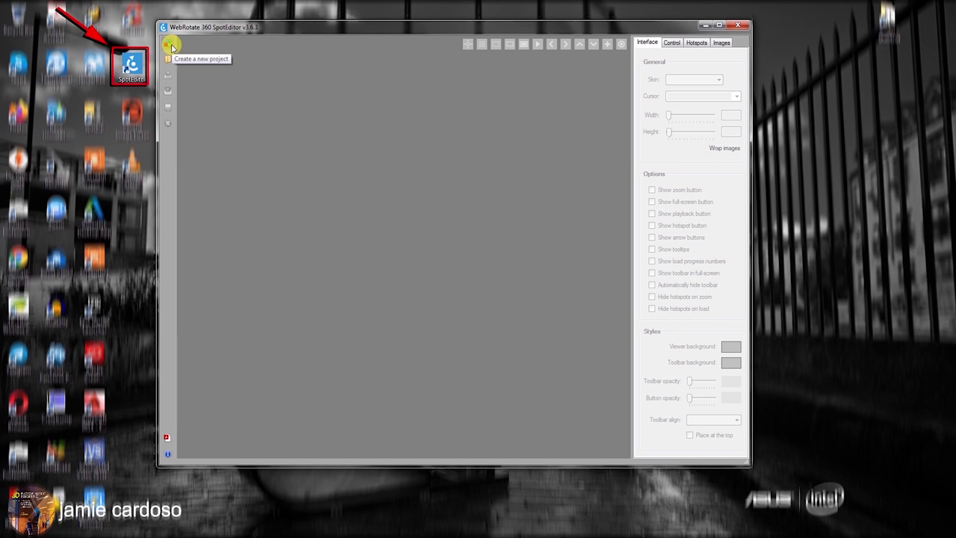
Start a new project ending in 'jam' located in E:\WebRotate 360, keeping the Lut images folder.
{"action": "left_click", "coordinate": [171, 47]}
{"action": "left_click", "coordinate": [408, 175]}
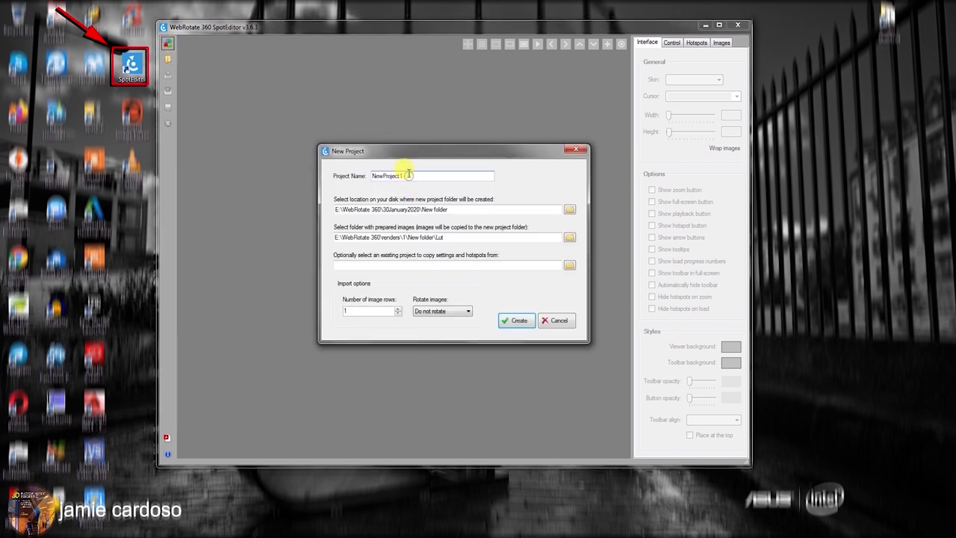
{"action": "key", "text": "BackSpace"}
{"action": "type", "text": "jam"}
{"action": "left_click_drag", "start_coordinate": [461, 208], "coordinate": [322, 215]}
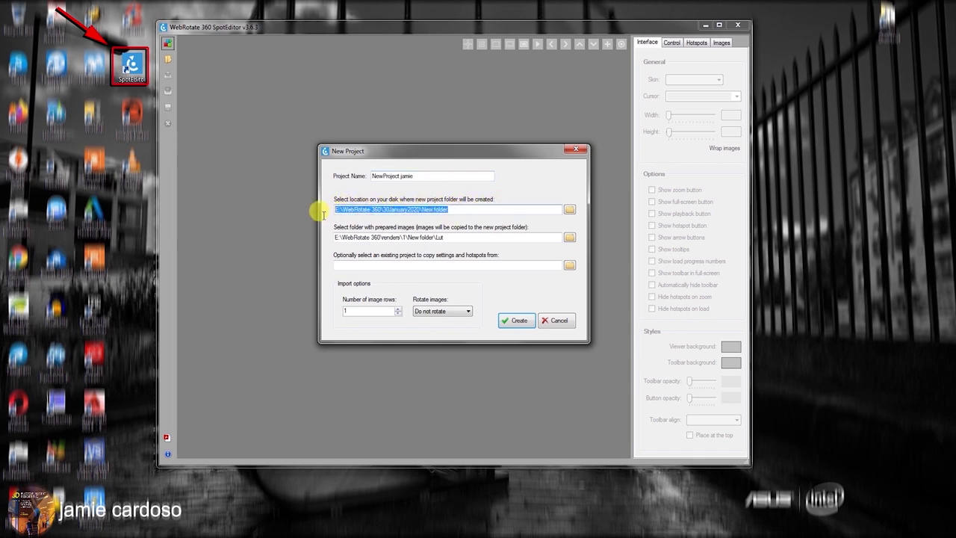
{"action": "type", "text": "E:\\WebRotate 360"}
{"action": "left_click_drag", "start_coordinate": [452, 237], "coordinate": [327, 237]}
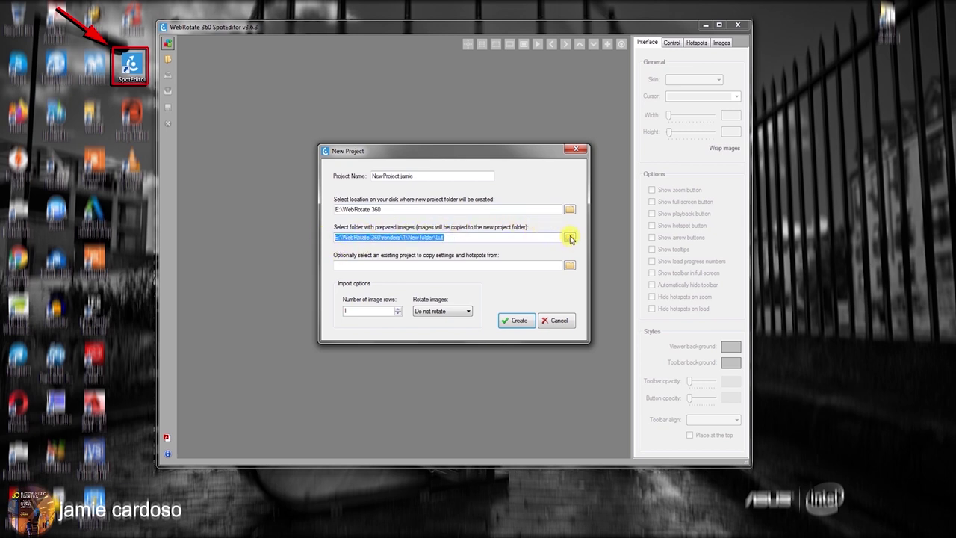
{"action": "key", "text": "Tab"}
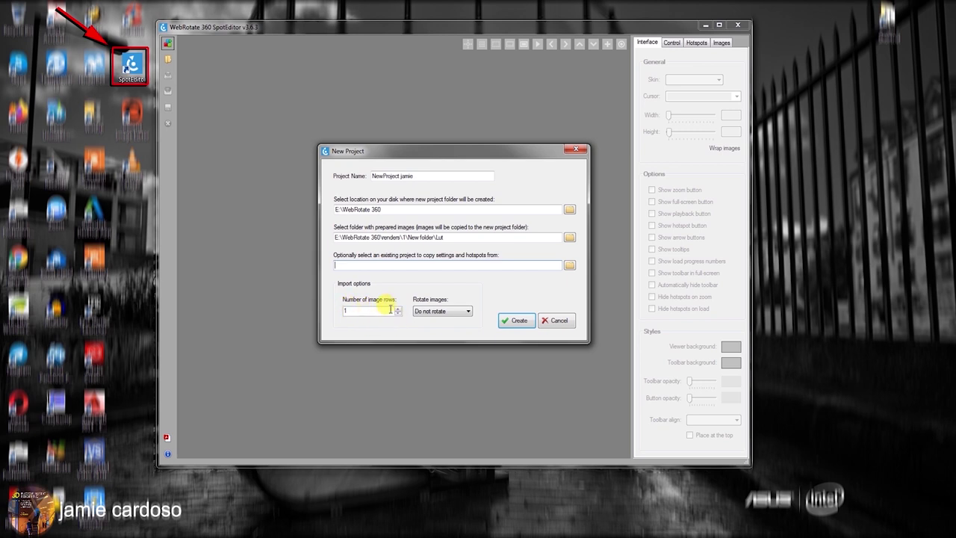
Keep image rows at 1, create the project, and spin the shoe preview.
{"action": "left_click", "coordinate": [390, 264]}
{"action": "left_click", "coordinate": [397, 308]}
{"action": "left_click", "coordinate": [398, 314]}
{"action": "key", "text": "Return"}
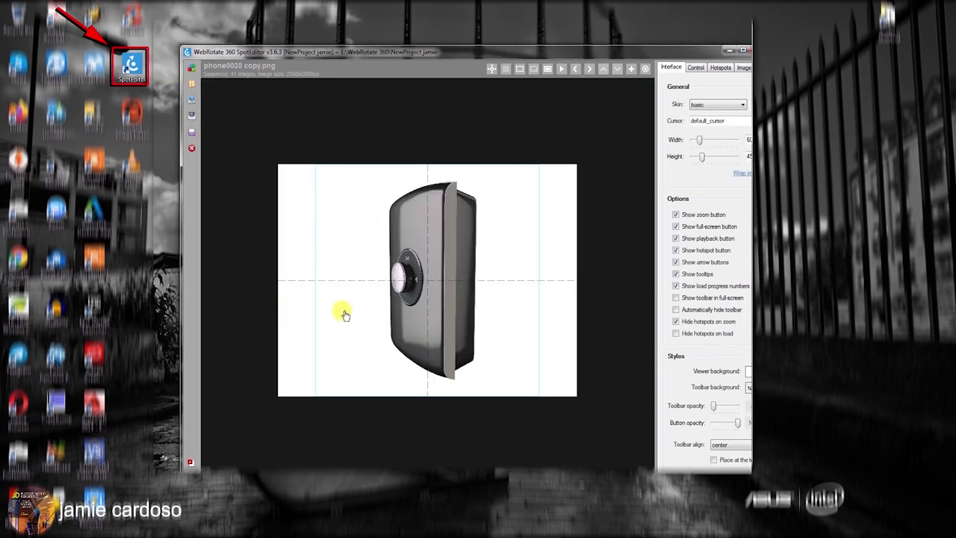
{"action": "left_click_drag", "start_coordinate": [345, 315], "coordinate": [438, 299]}
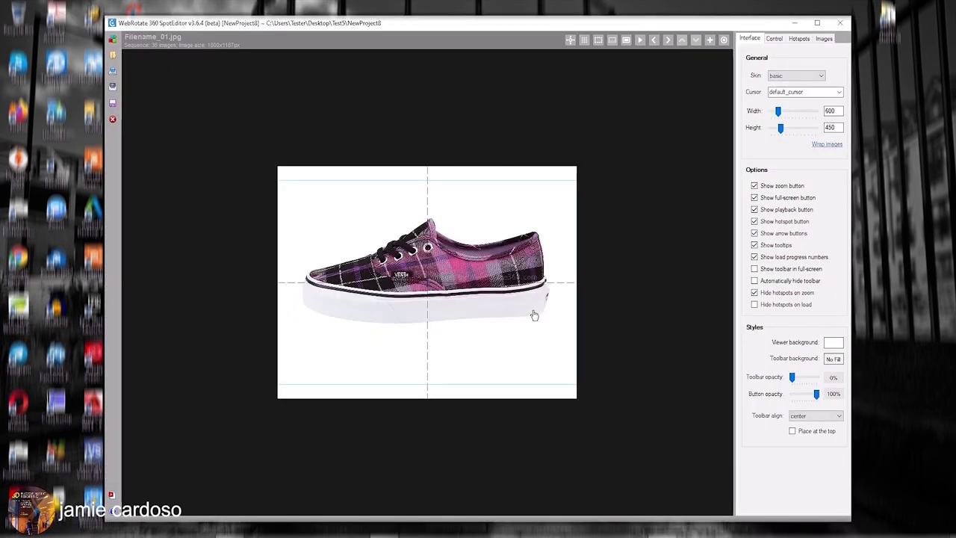
{"action": "left_click_drag", "start_coordinate": [529, 314], "coordinate": [291, 202]}
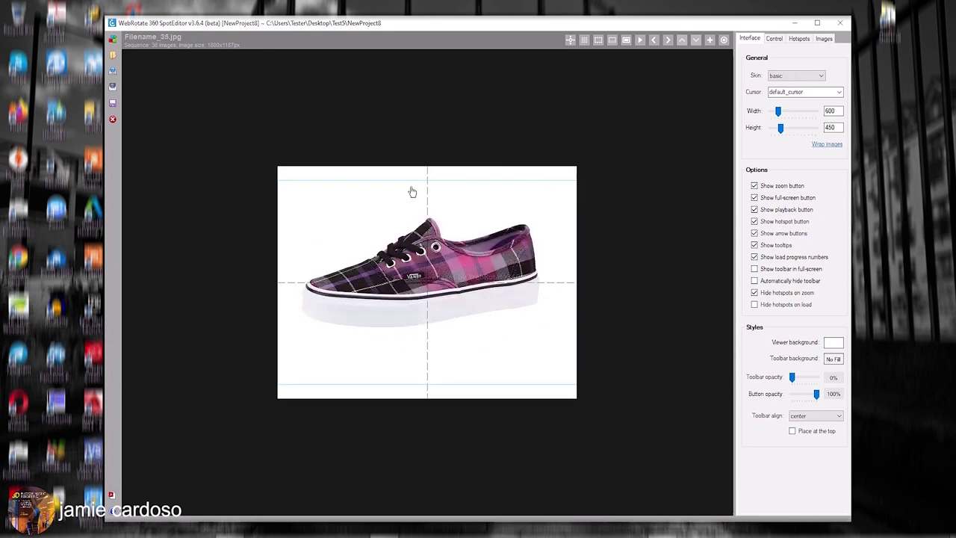
Widen the viewer to 777×632 and adjust the Resize images setting.
{"action": "mouse_move", "coordinate": [779, 111]}
{"action": "left_mouse_down"}
{"action": "mouse_move", "coordinate": [788, 128]}
{"action": "mouse_move", "coordinate": [781, 112]}
{"action": "left_mouse_up"}
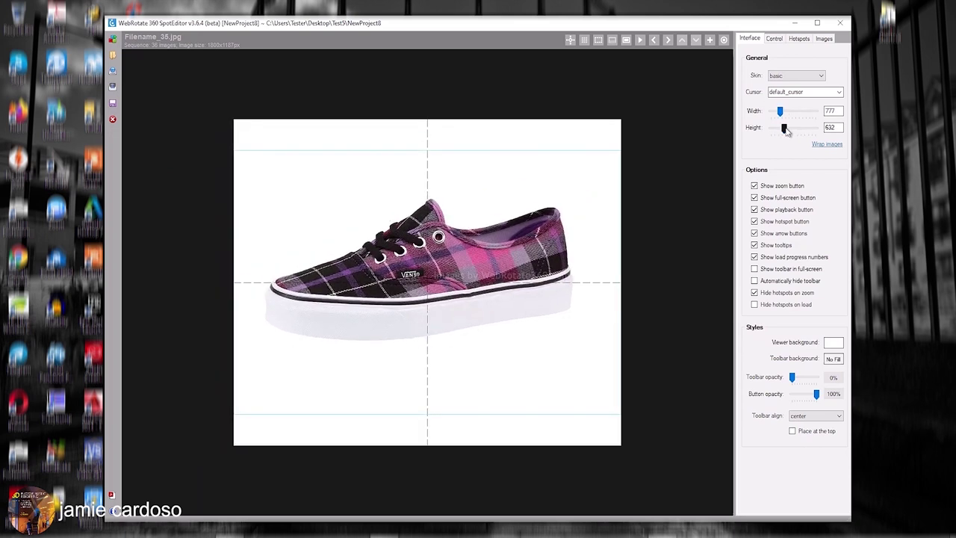
{"action": "left_click", "coordinate": [824, 38]}
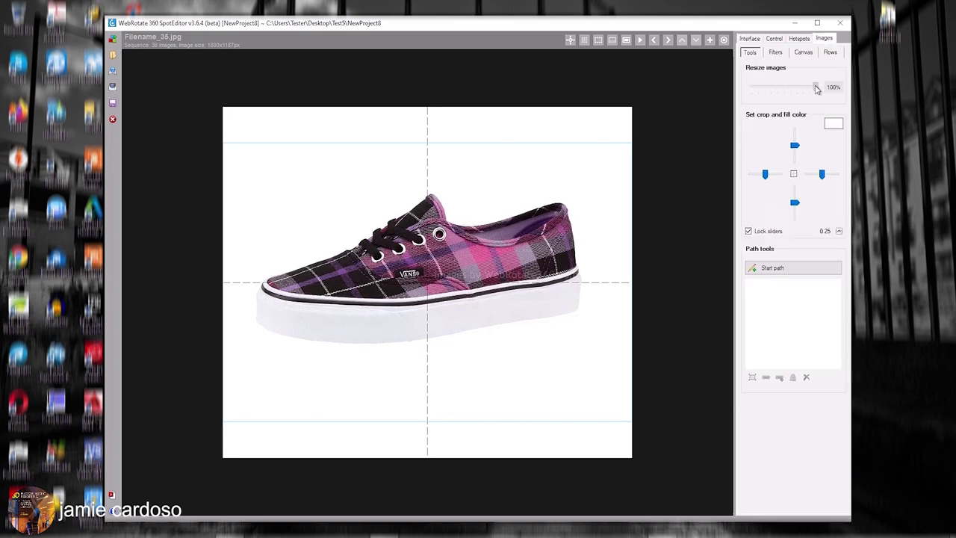
{"action": "mouse_move", "coordinate": [799, 88]}
{"action": "left_mouse_down"}
{"action": "mouse_move", "coordinate": [782, 83]}
{"action": "mouse_move", "coordinate": [814, 90]}
{"action": "mouse_move", "coordinate": [791, 90]}
{"action": "mouse_move", "coordinate": [802, 88]}
{"action": "left_mouse_up"}
{"action": "left_click_drag", "start_coordinate": [582, 269], "coordinate": [625, 182]}
Browse the Rows, Watermarks and Filters options without adding a row.
{"action": "left_click", "coordinate": [831, 52]}
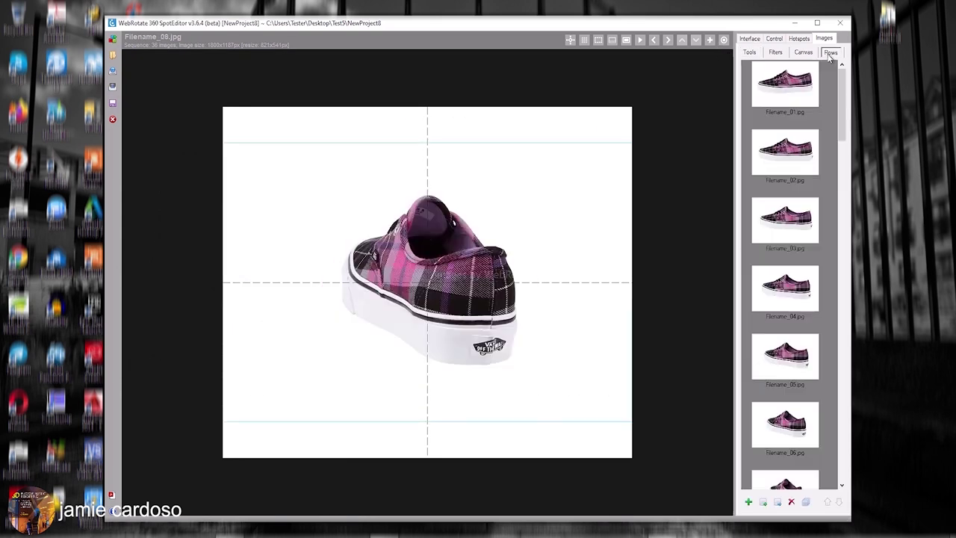
{"action": "scroll", "coordinate": [834, 96], "scroll_direction": "down", "scroll_amount": 7}
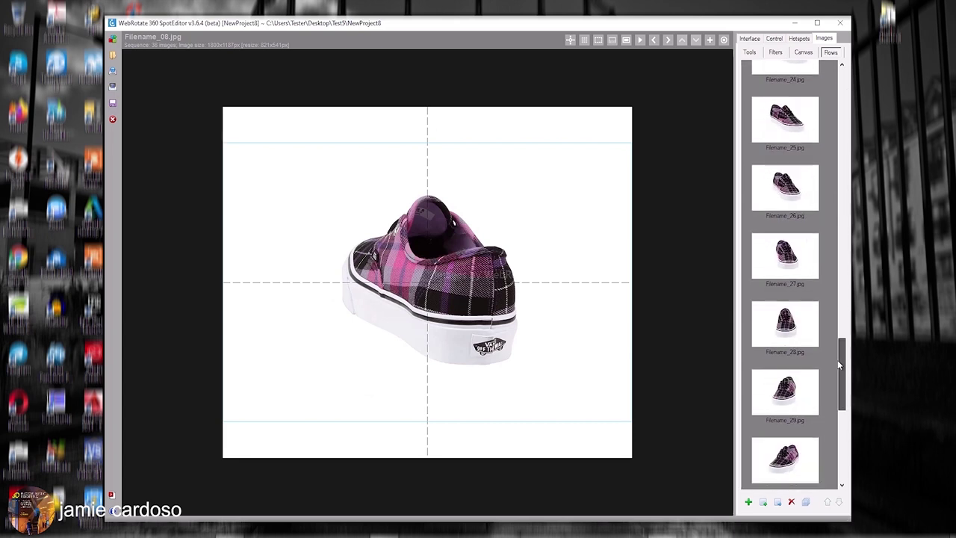
{"action": "left_click_drag", "start_coordinate": [843, 165], "coordinate": [846, 83]}
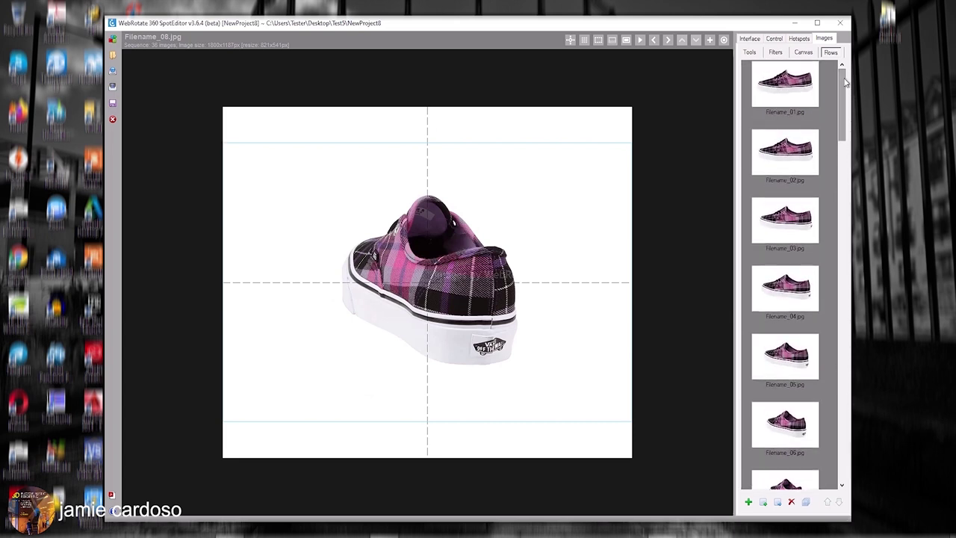
{"action": "left_click", "coordinate": [749, 502]}
{"action": "left_click", "coordinate": [495, 311]}
{"action": "left_click", "coordinate": [805, 54]}
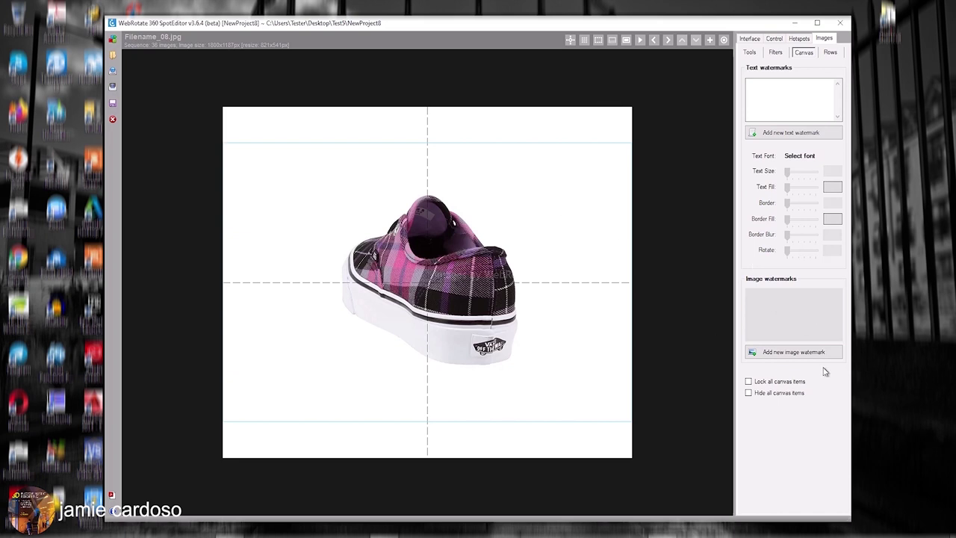
{"action": "left_click", "coordinate": [775, 52]}
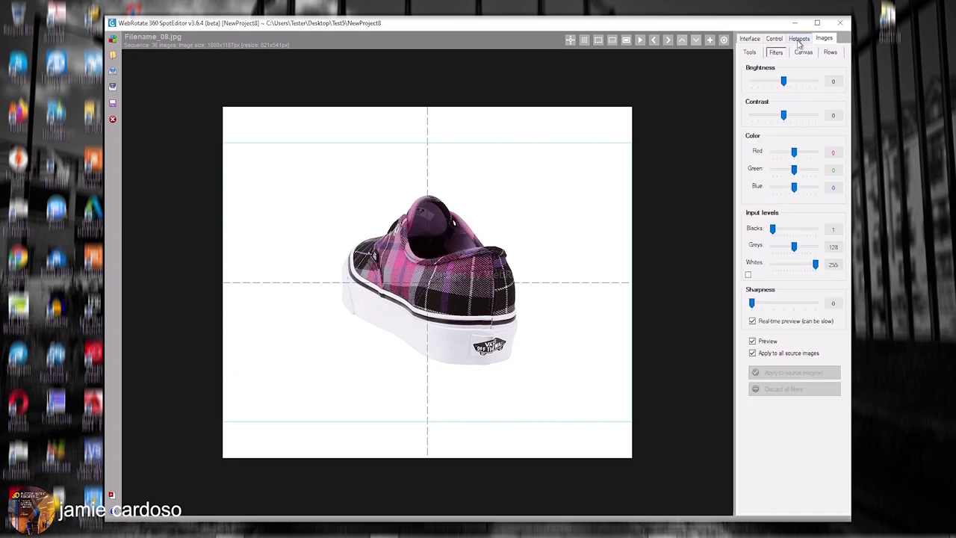
Turn the shoe to its front three-quarter view and set that frame as first.
{"action": "left_click", "coordinate": [777, 40]}
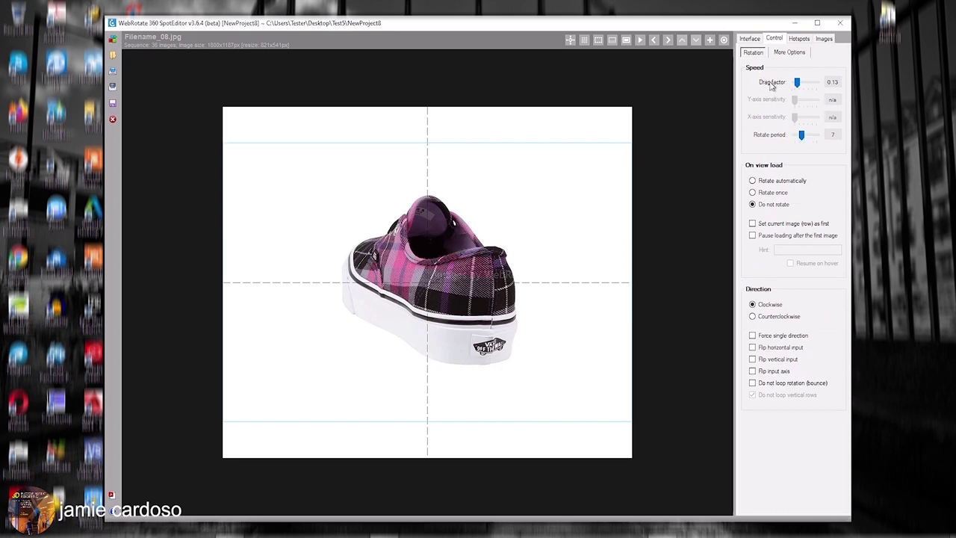
{"action": "left_click_drag", "start_coordinate": [437, 299], "coordinate": [532, 285]}
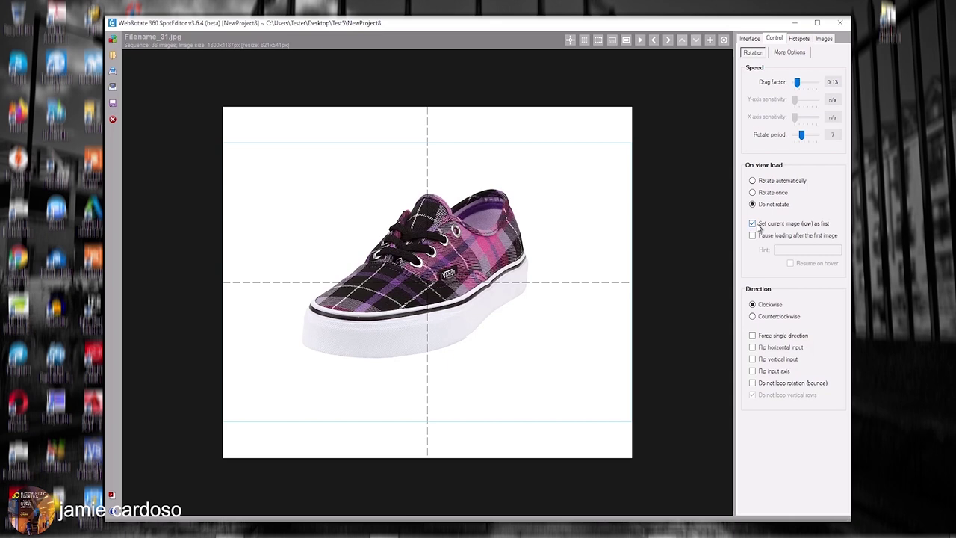
{"action": "left_click", "coordinate": [800, 39]}
Create a new hotspot, keep the default indicator, and give it the text 'Test text'.
{"action": "left_click", "coordinate": [781, 75]}
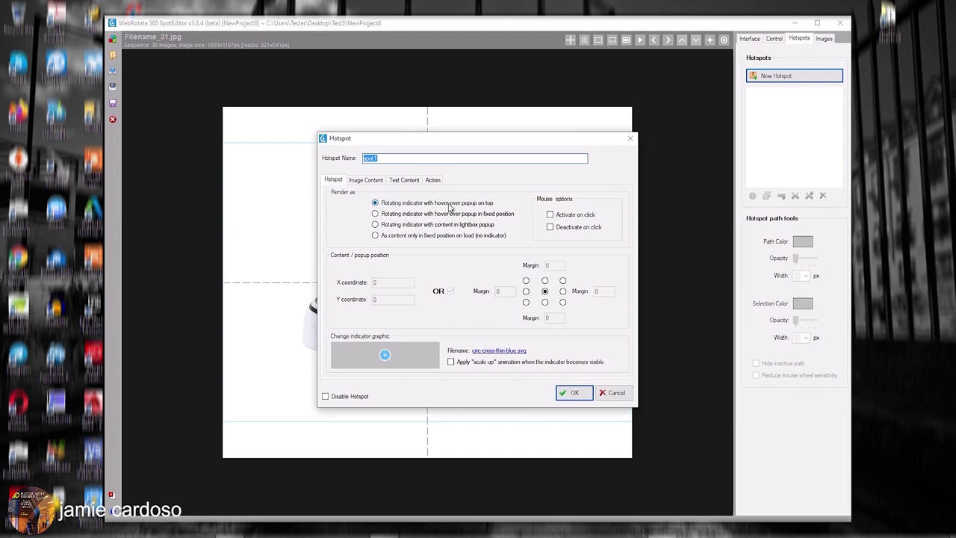
{"action": "left_click", "coordinate": [383, 359]}
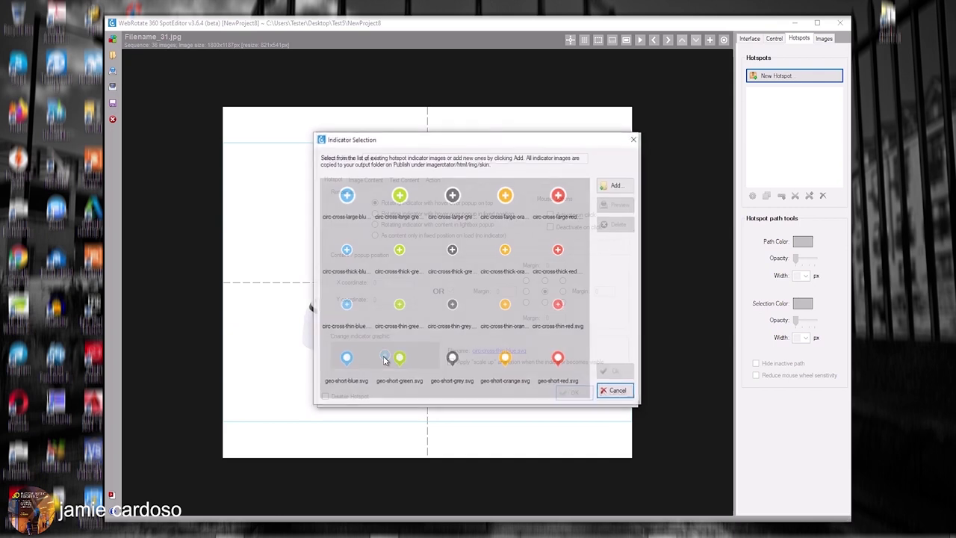
{"action": "left_click", "coordinate": [617, 186]}
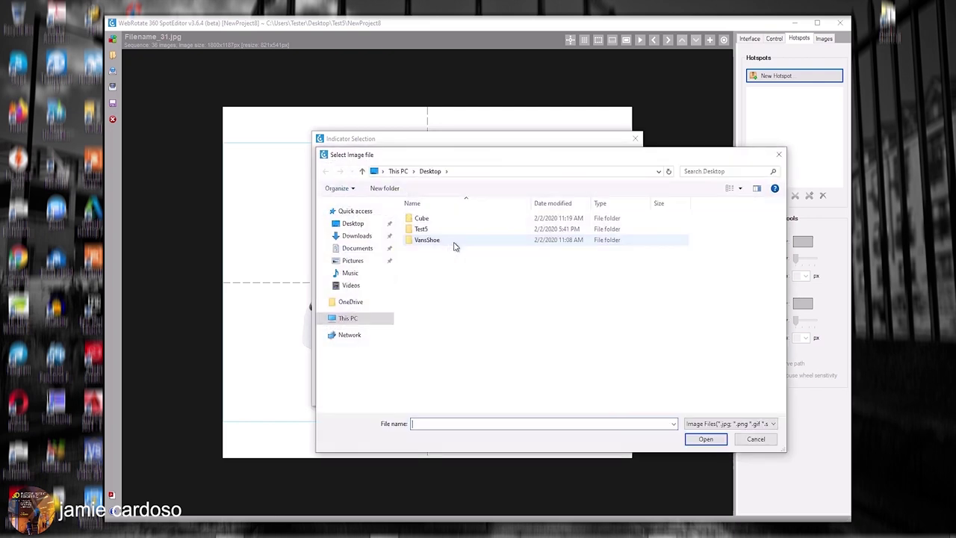
{"action": "key", "text": "Escape"}
{"action": "left_click", "coordinate": [617, 392]}
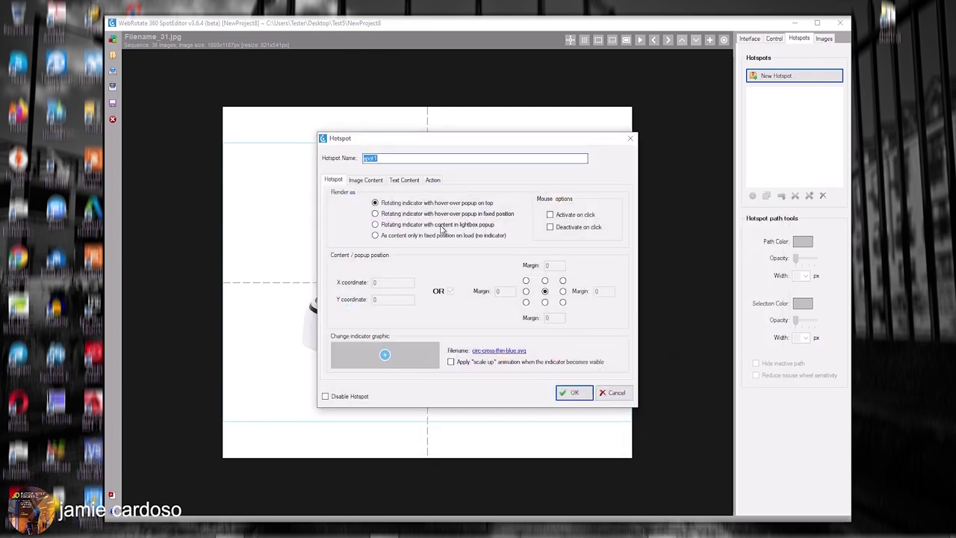
{"action": "left_click", "coordinate": [372, 181]}
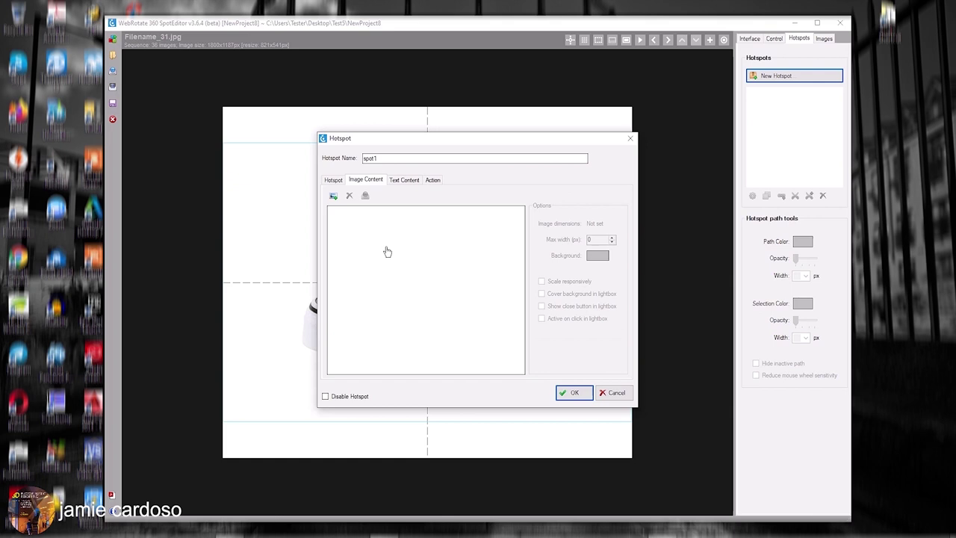
{"action": "left_click", "coordinate": [411, 181]}
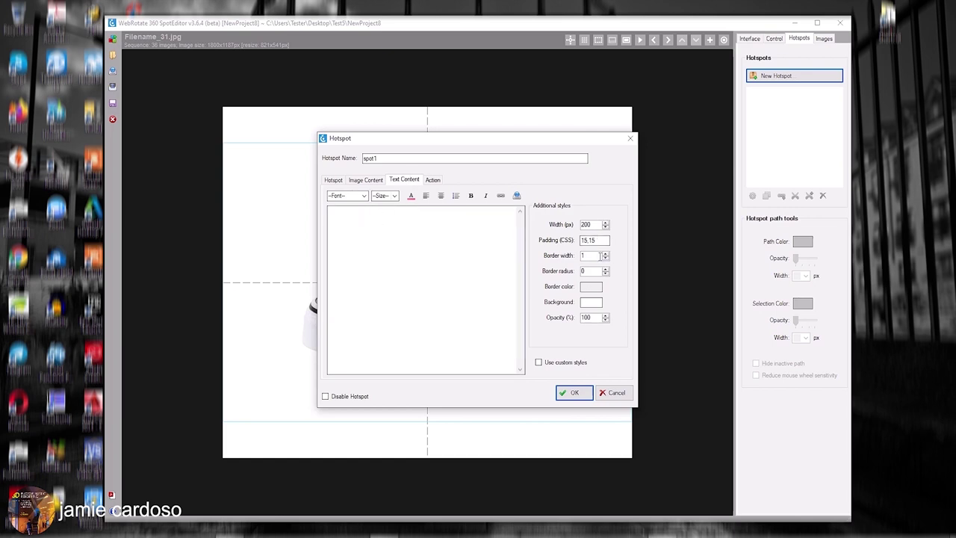
{"action": "type", "text": "Test text"}
Set the hotspot's click action to Label action, review its tabs, and confirm spot1.
{"action": "left_click", "coordinate": [438, 181]}
{"action": "left_click", "coordinate": [407, 213]}
{"action": "left_click", "coordinate": [403, 230]}
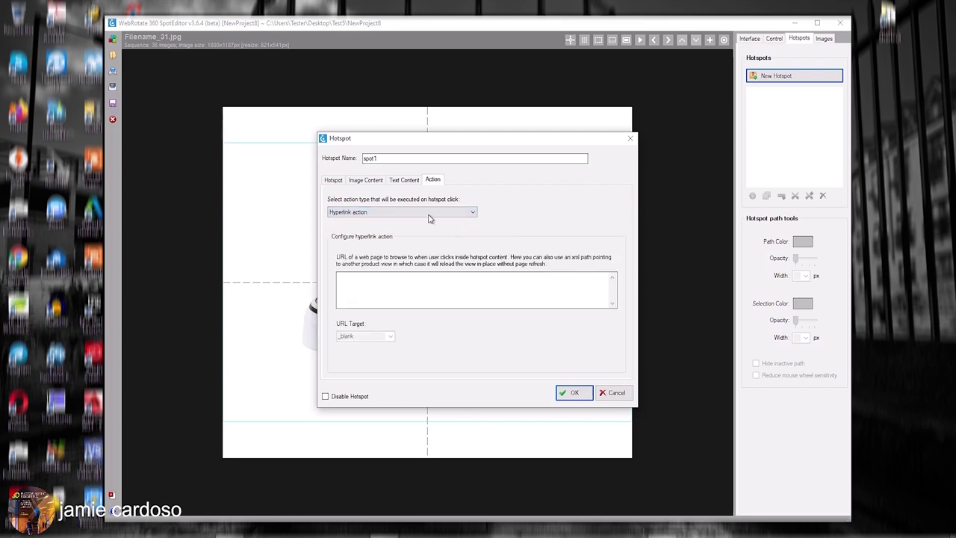
{"action": "left_click", "coordinate": [429, 214]}
{"action": "left_click", "coordinate": [397, 237]}
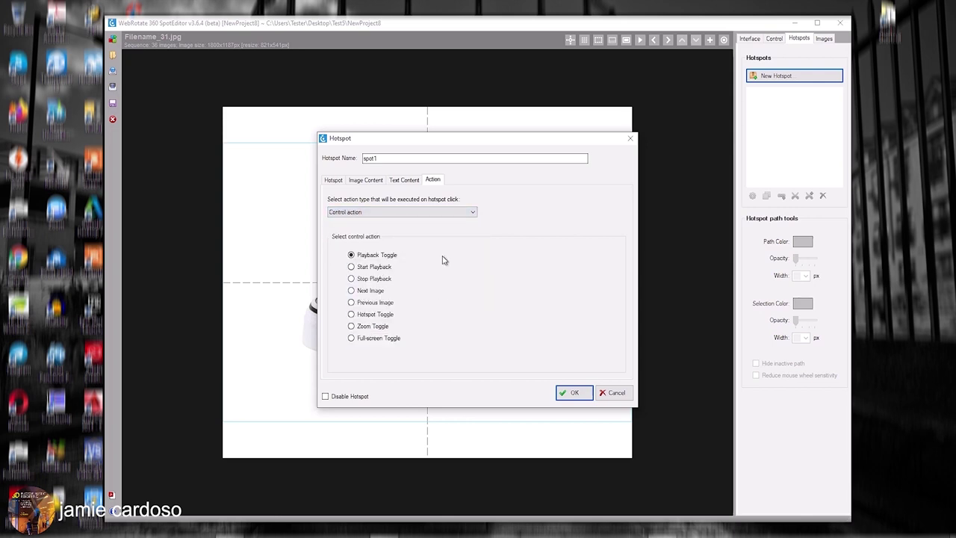
{"action": "left_click", "coordinate": [440, 213]}
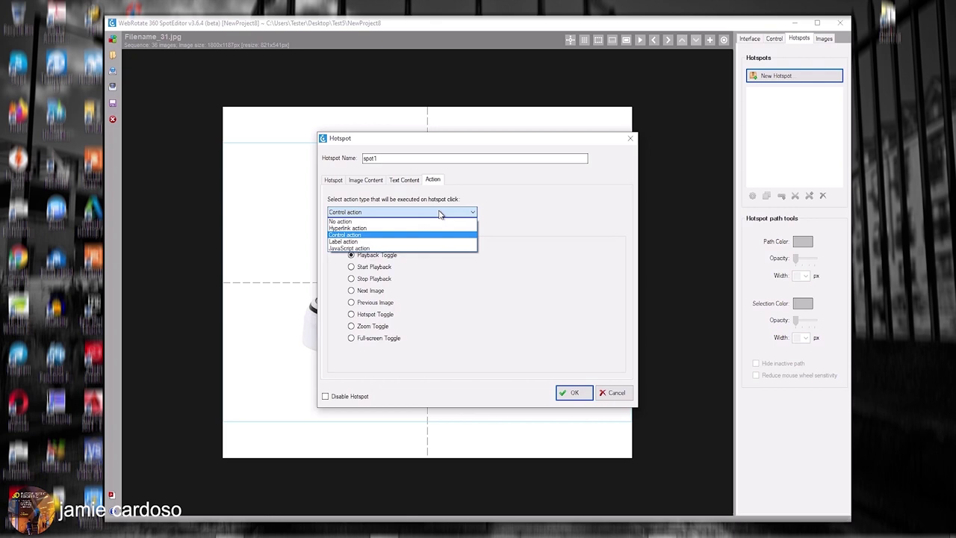
{"action": "left_click", "coordinate": [397, 242]}
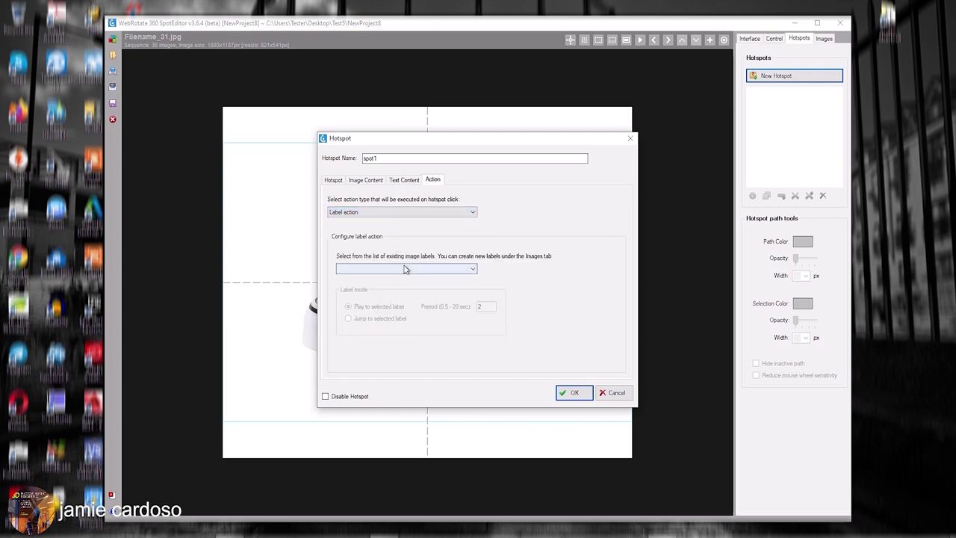
{"action": "left_click", "coordinate": [404, 181]}
{"action": "left_click", "coordinate": [433, 181]}
{"action": "left_click", "coordinate": [415, 182]}
{"action": "left_click", "coordinate": [344, 182]}
{"action": "left_click", "coordinate": [570, 392]}
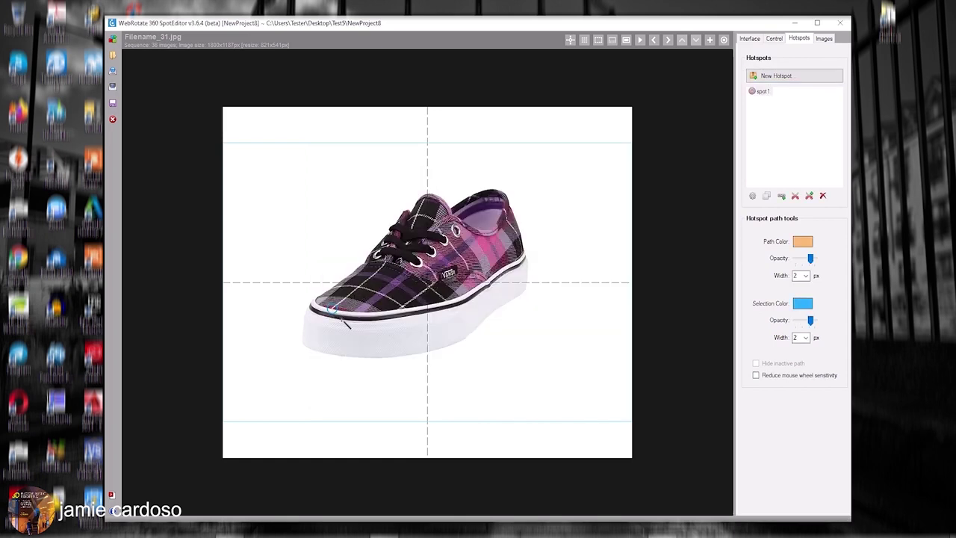
Step through the frames, placing spot1 on the front of the sole in each.
{"action": "scroll", "coordinate": [361, 328], "scroll_direction": "down", "scroll_amount": 2}
{"action": "scroll", "coordinate": [371, 318], "scroll_direction": "down", "scroll_amount": 2}
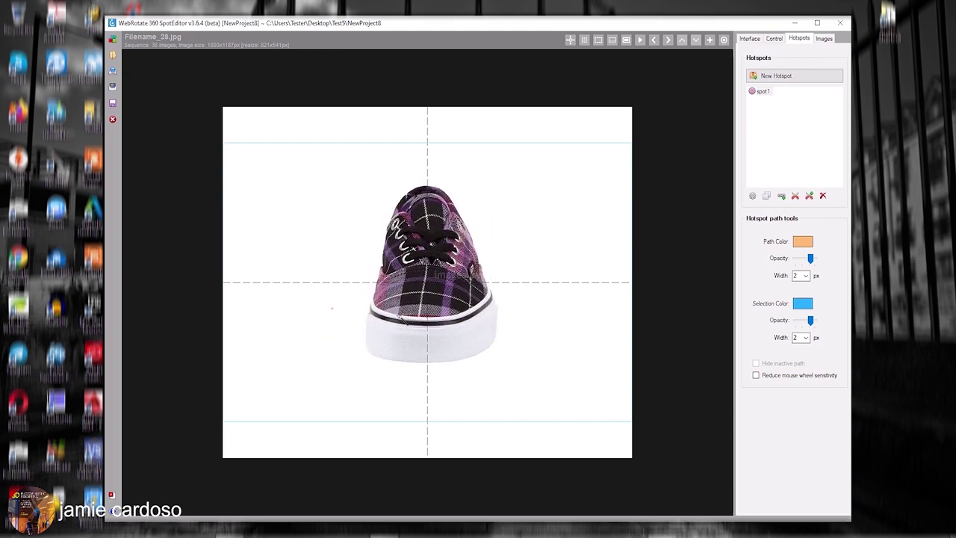
{"action": "scroll", "coordinate": [396, 319], "scroll_direction": "up", "scroll_amount": 2}
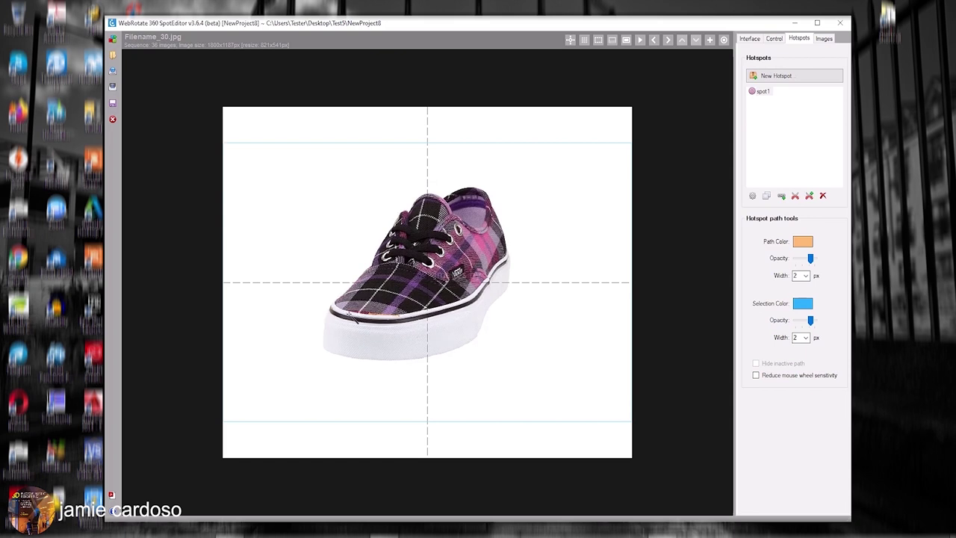
{"action": "scroll", "coordinate": [358, 320], "scroll_direction": "down", "scroll_amount": 3}
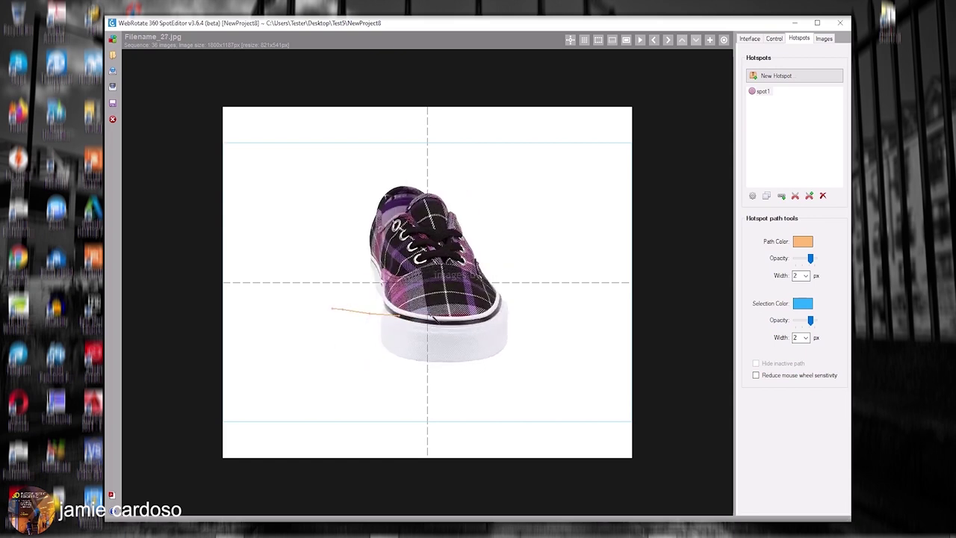
{"action": "scroll", "coordinate": [431, 319], "scroll_direction": "down", "scroll_amount": 2}
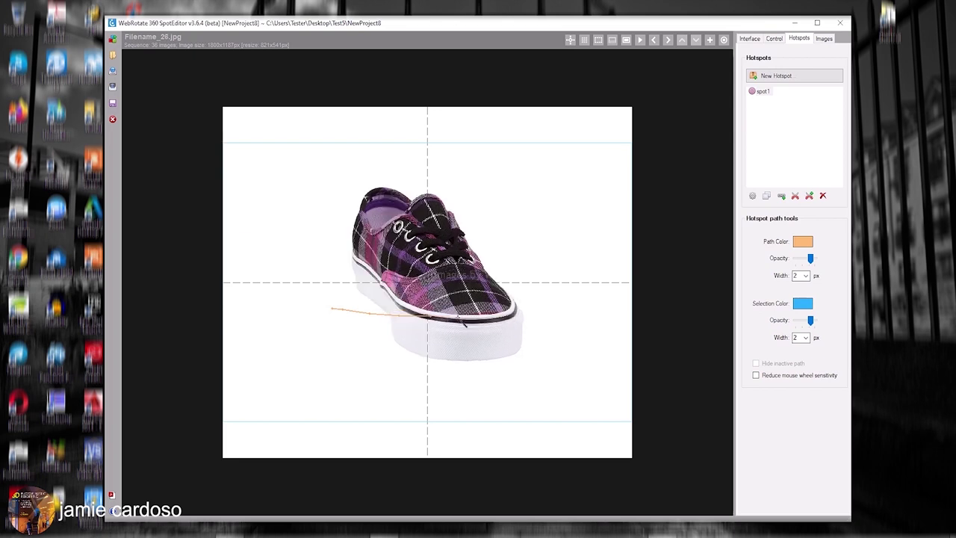
{"action": "scroll", "coordinate": [362, 324], "scroll_direction": "down", "scroll_amount": 1}
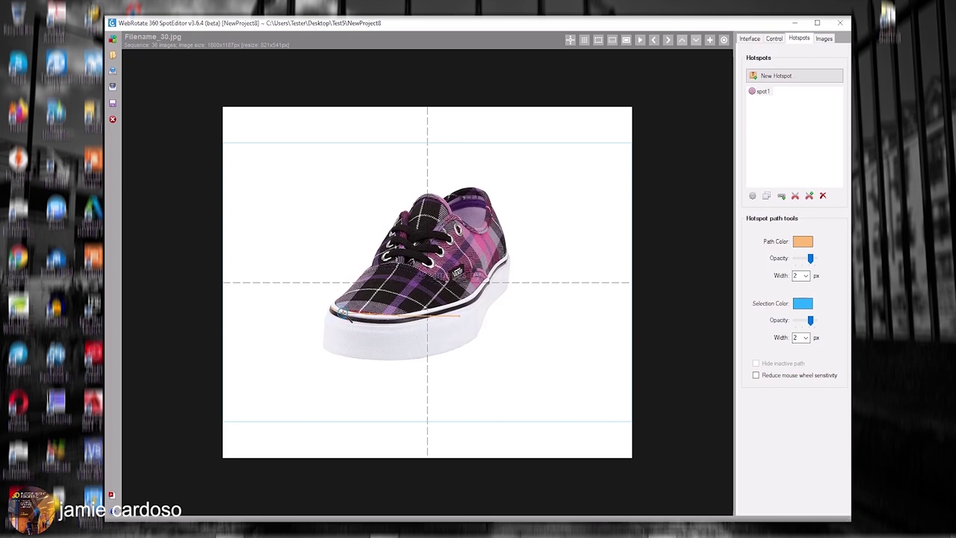
Toggle the canvas zoom, review spot1's settings without changes, and open the Interface settings.
{"action": "left_click", "coordinate": [626, 41]}
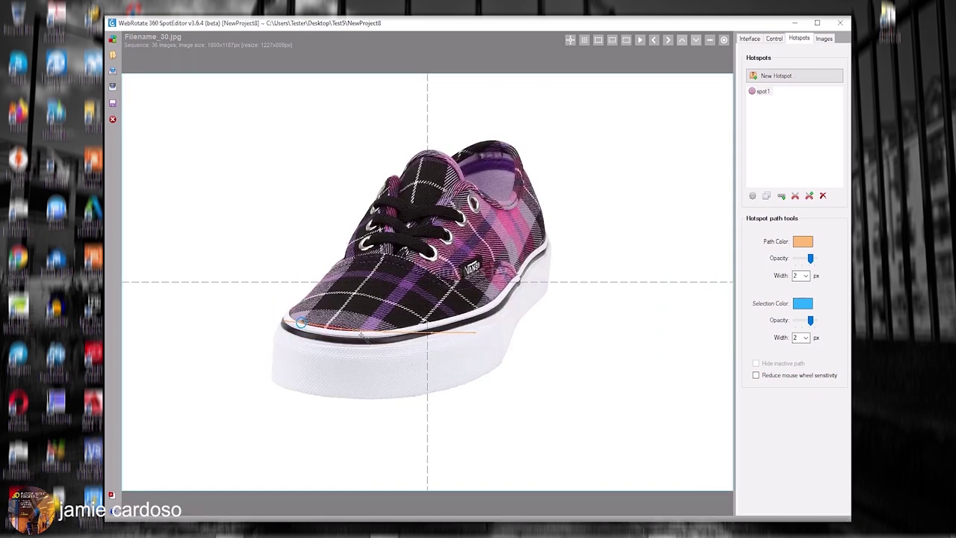
{"action": "left_click", "coordinate": [710, 40]}
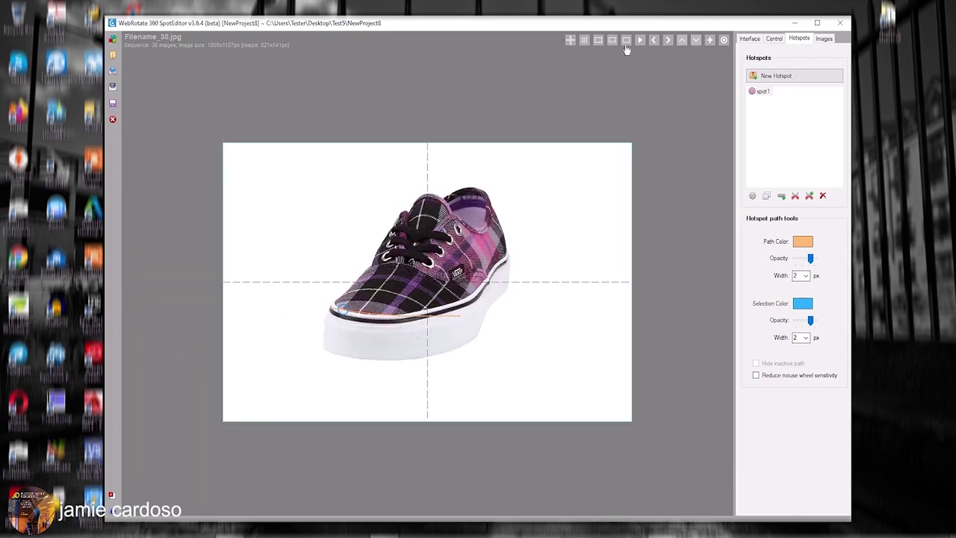
{"action": "left_click", "coordinate": [626, 41]}
{"action": "double_click", "coordinate": [763, 92]}
{"action": "left_click", "coordinate": [575, 394]}
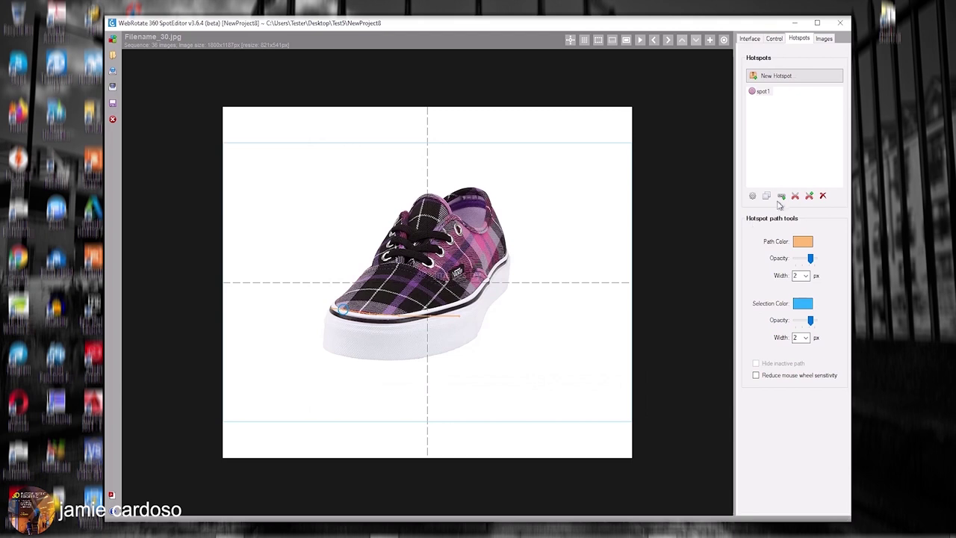
{"action": "left_click", "coordinate": [751, 39]}
Switch the viewer skin from basic to round and bring up the Publish settings.
{"action": "left_click", "coordinate": [790, 77]}
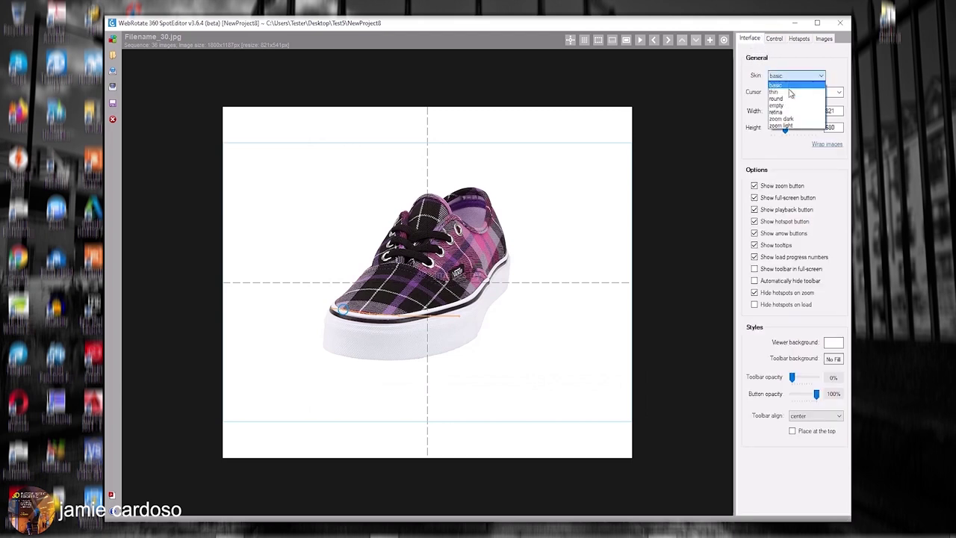
{"action": "left_click", "coordinate": [790, 99]}
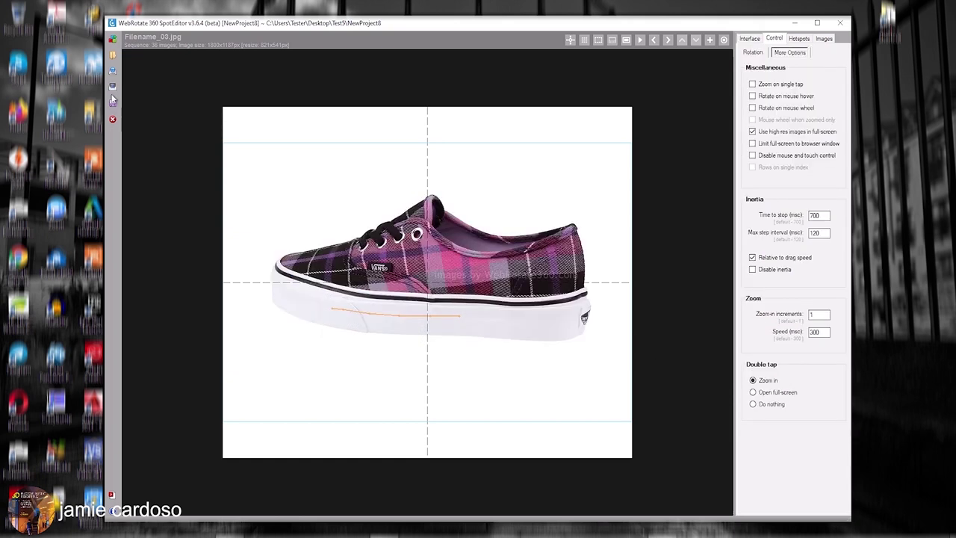
{"action": "left_click", "coordinate": [113, 73]}
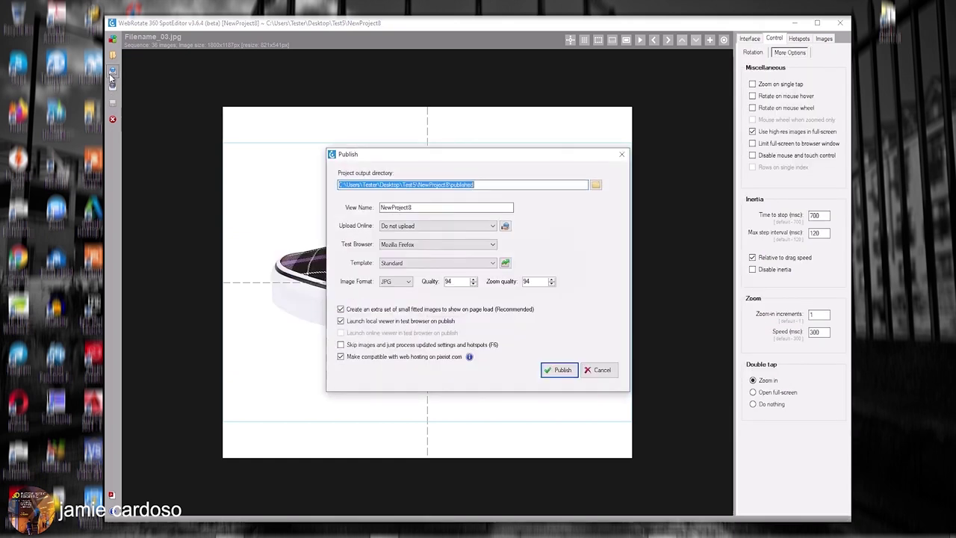
{"action": "left_click", "coordinate": [445, 188]}
Keep the upload option at Do not upload, leaving the connection manager unchanged.
{"action": "double_click", "coordinate": [453, 185]}
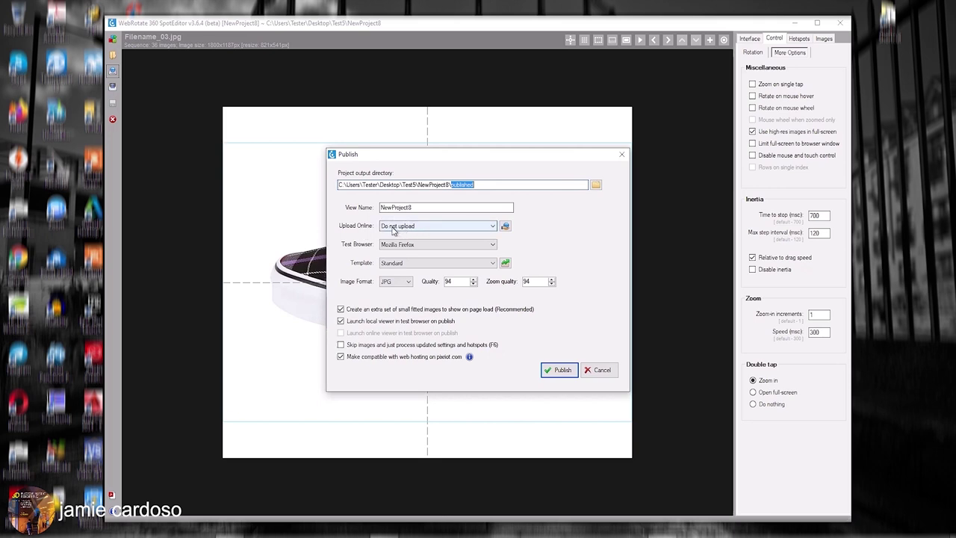
{"action": "left_click", "coordinate": [393, 231]}
{"action": "left_click", "coordinate": [499, 228]}
{"action": "left_click", "coordinate": [504, 226]}
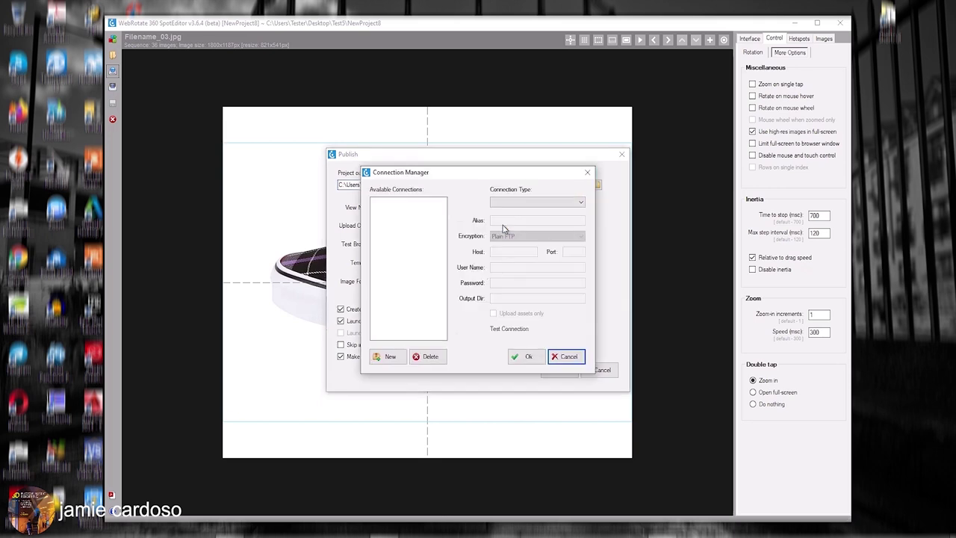
{"action": "left_click", "coordinate": [568, 358]}
{"action": "left_click", "coordinate": [438, 226]}
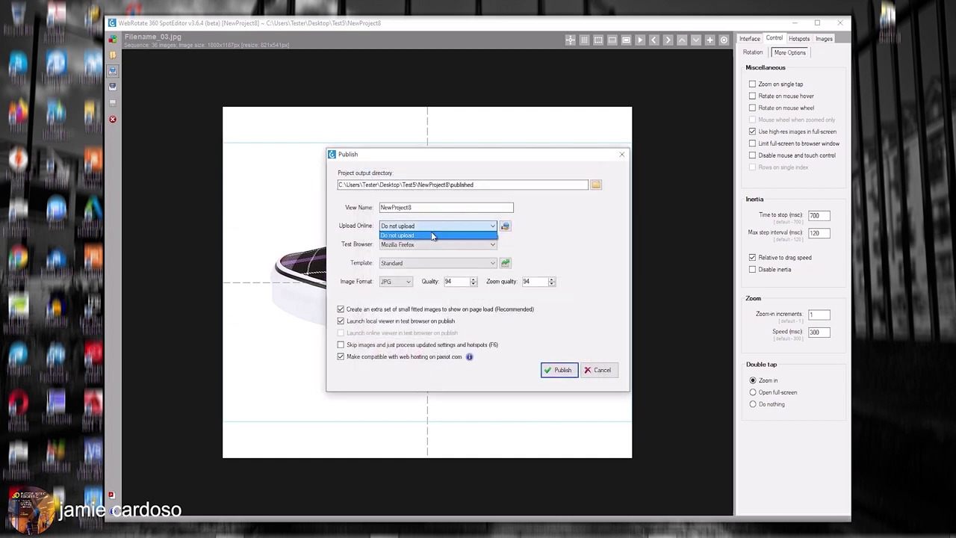
{"action": "left_click", "coordinate": [549, 243]}
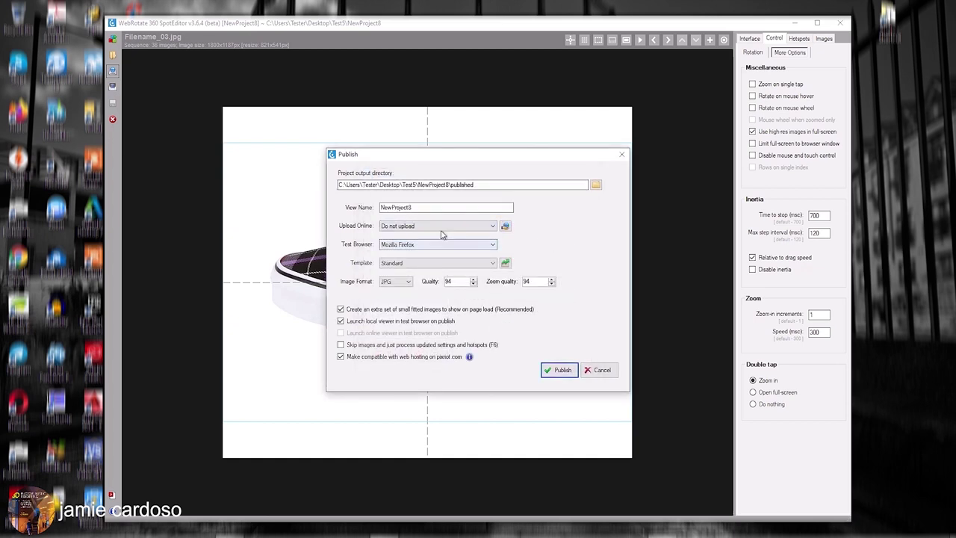
Publish with Google Chrome as test browser and the Mobile full page (iFrame) template.
{"action": "left_click", "coordinate": [421, 249]}
{"action": "left_click", "coordinate": [420, 260]}
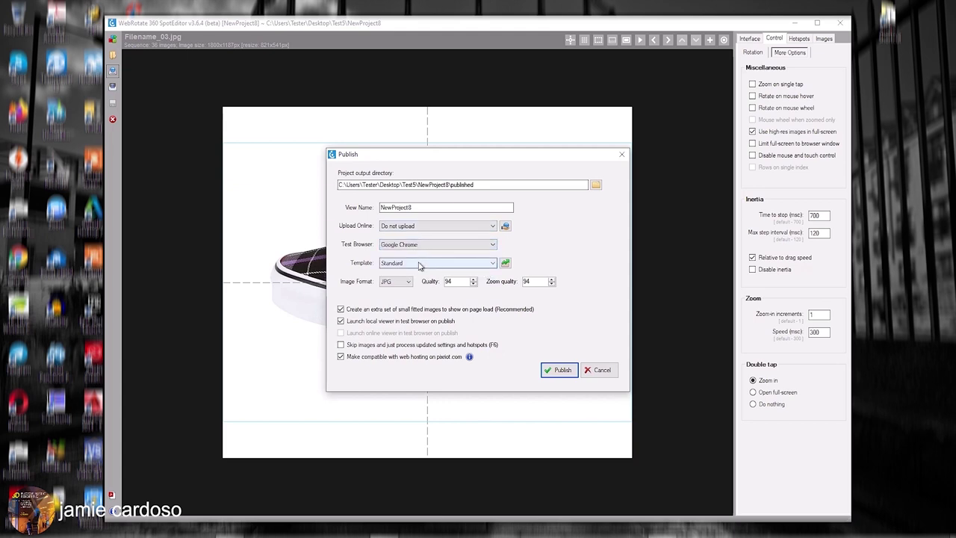
{"action": "left_click", "coordinate": [419, 266]}
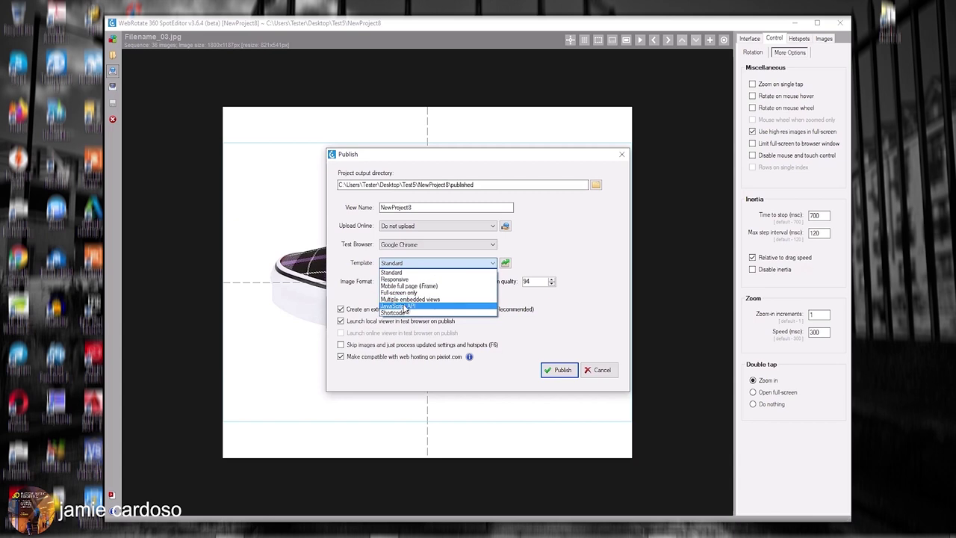
{"action": "left_click", "coordinate": [416, 286]}
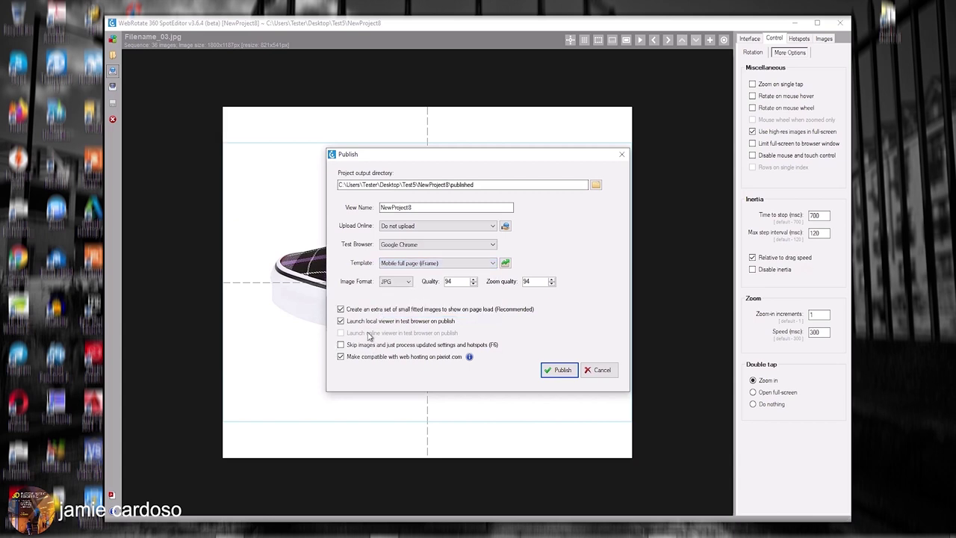
{"action": "left_click", "coordinate": [552, 370]}
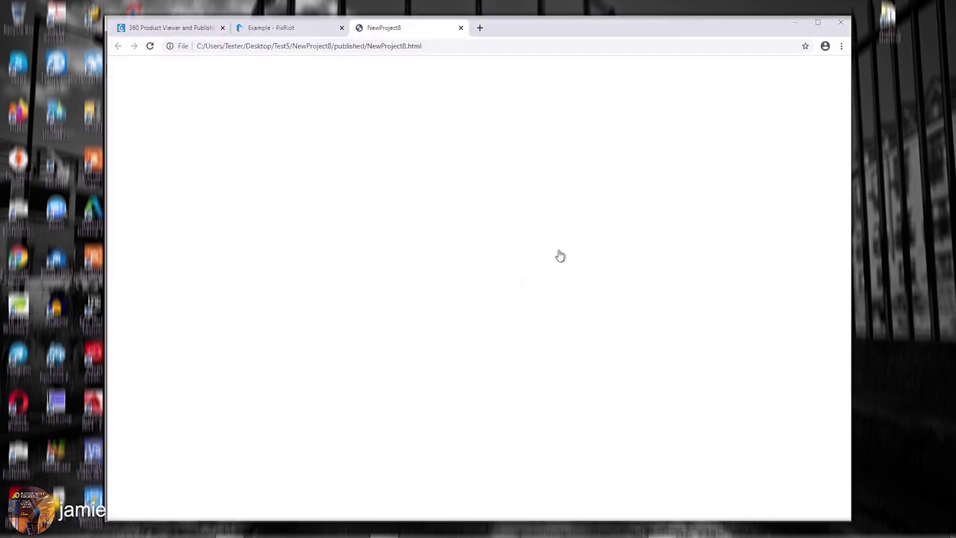
Rotate the published shoe to rear and front views, then open CMS and E-Commerce Plugins.
{"action": "left_click_drag", "start_coordinate": [566, 247], "coordinate": [511, 212]}
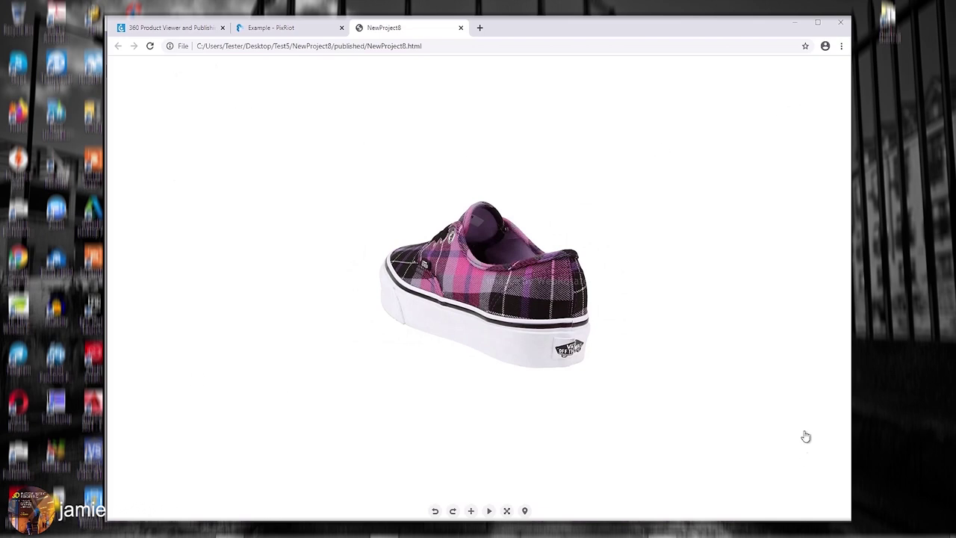
{"action": "left_click_drag", "start_coordinate": [466, 440], "coordinate": [552, 403]}
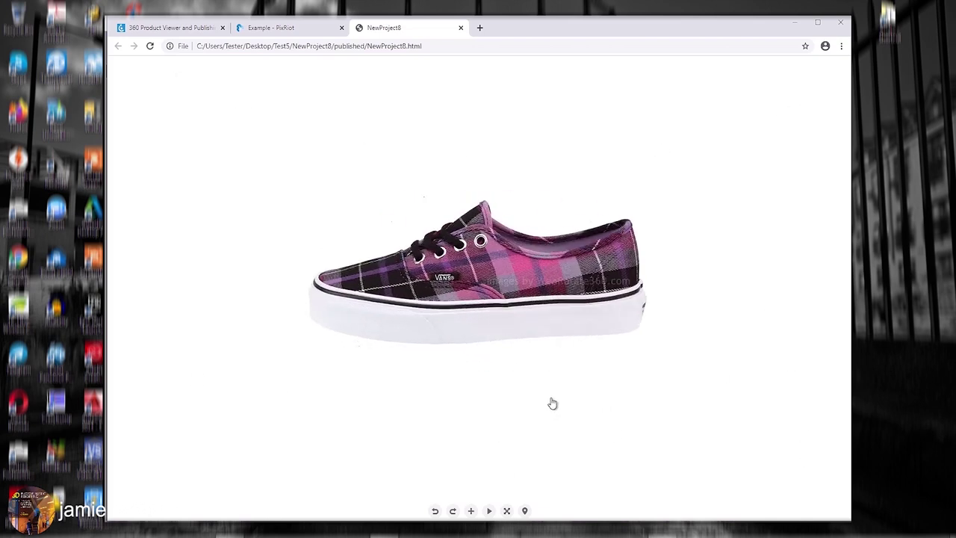
{"action": "left_click_drag", "start_coordinate": [444, 369], "coordinate": [577, 367]}
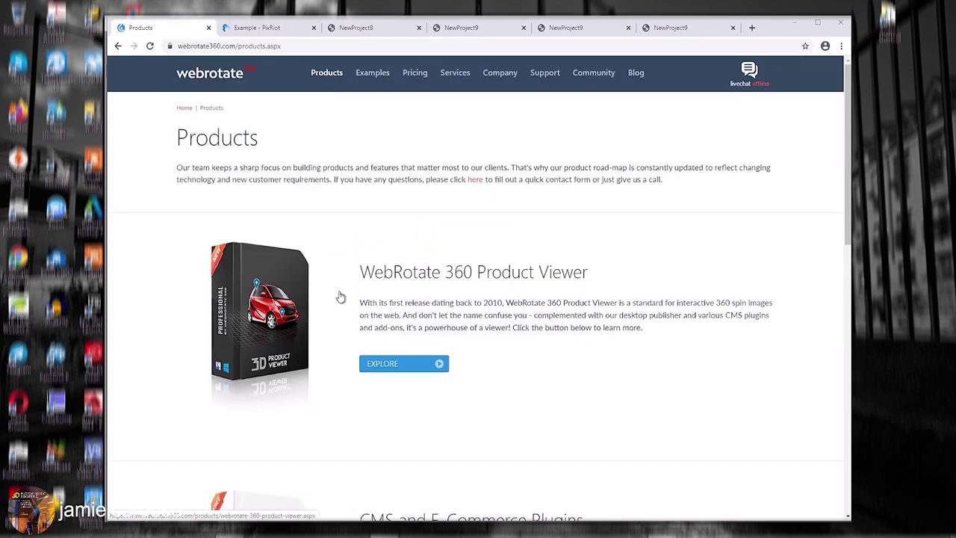
{"action": "scroll", "coordinate": [341, 297], "scroll_direction": "down", "scroll_amount": 5}
{"action": "left_click", "coordinate": [324, 314]}
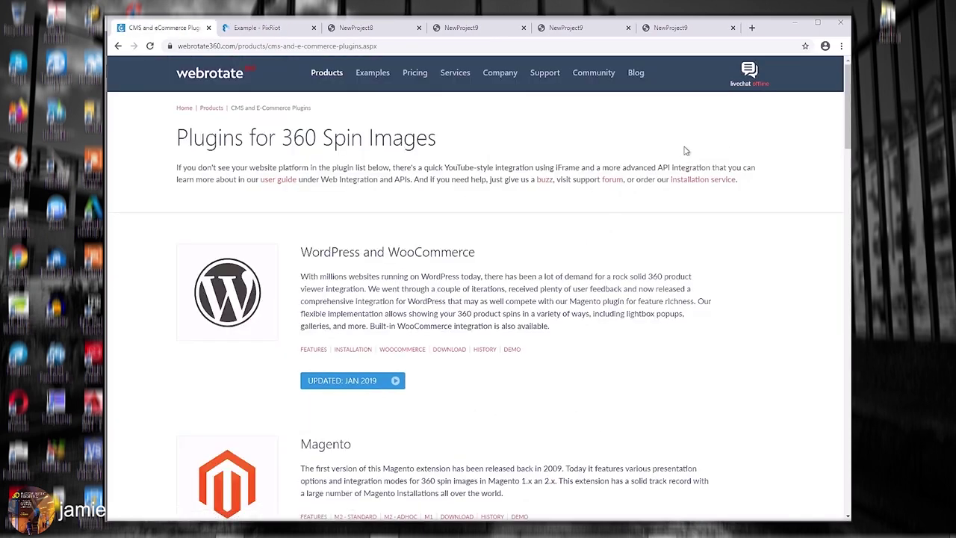
Look through the PrestaShop installation guide and return to the CMS plugins list.
{"action": "scroll", "coordinate": [387, 398], "scroll_direction": "down", "scroll_amount": 1}
{"action": "scroll", "coordinate": [387, 398], "scroll_direction": "down", "scroll_amount": 8}
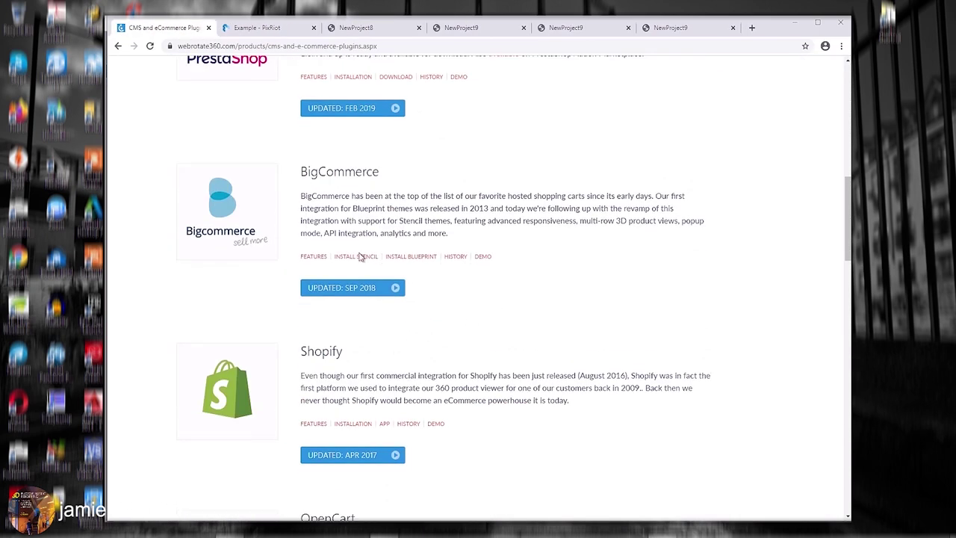
{"action": "scroll", "coordinate": [366, 246], "scroll_direction": "up", "scroll_amount": 2}
{"action": "left_click", "coordinate": [353, 232]}
{"action": "left_click_drag", "start_coordinate": [850, 94], "coordinate": [851, 195]}
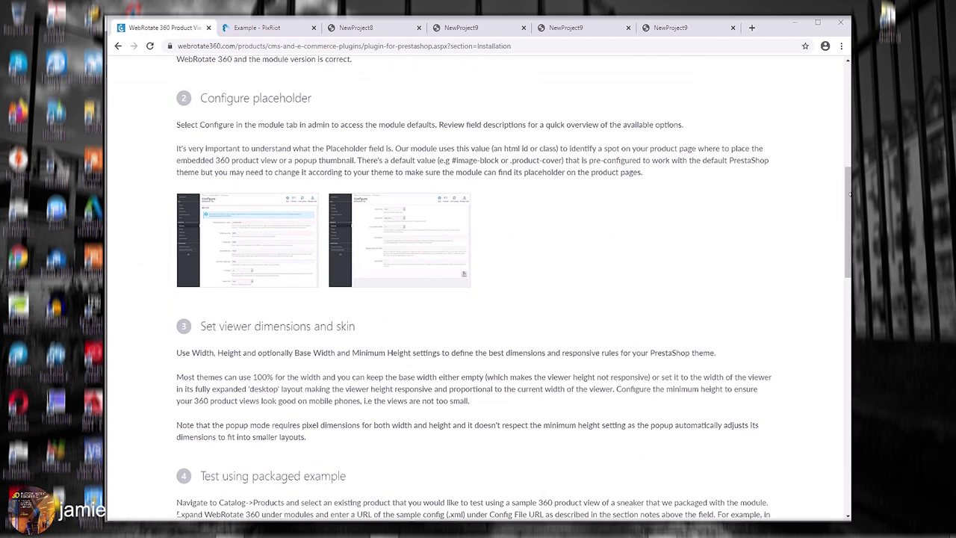
{"action": "scroll", "coordinate": [394, 228], "scroll_direction": "up", "scroll_amount": 5}
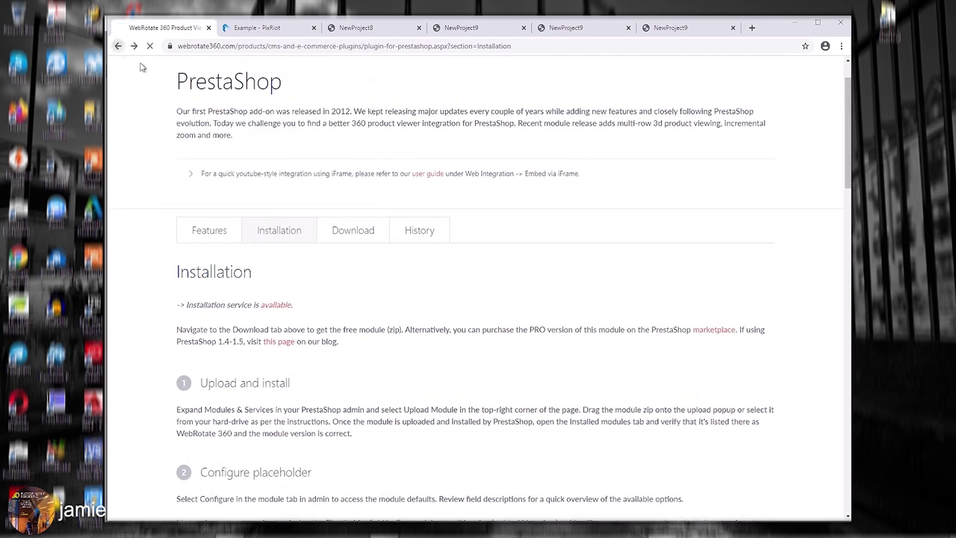
{"action": "left_click", "coordinate": [118, 46]}
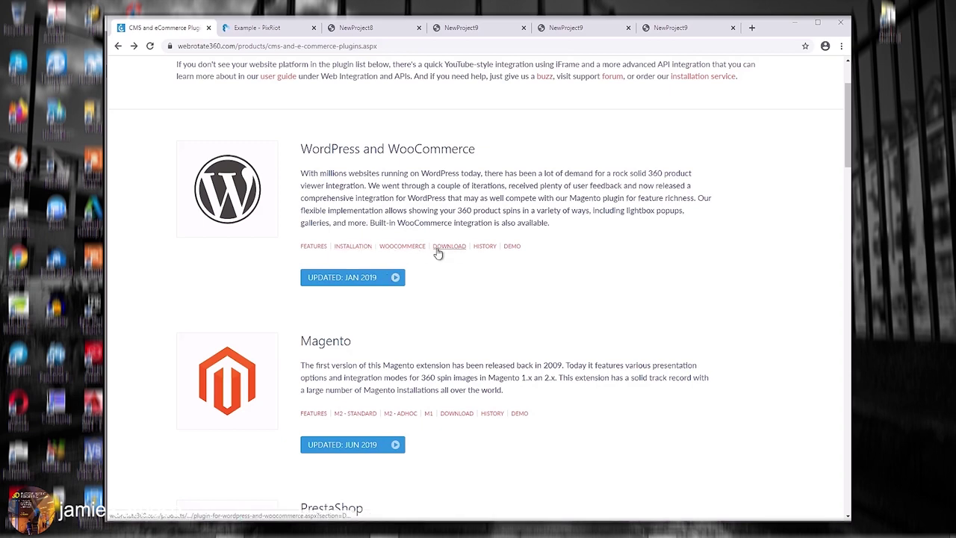
Show the WordPress and WooCommerce plugin's installation instructions.
{"action": "left_click", "coordinate": [451, 250]}
{"action": "left_click", "coordinate": [302, 278]}
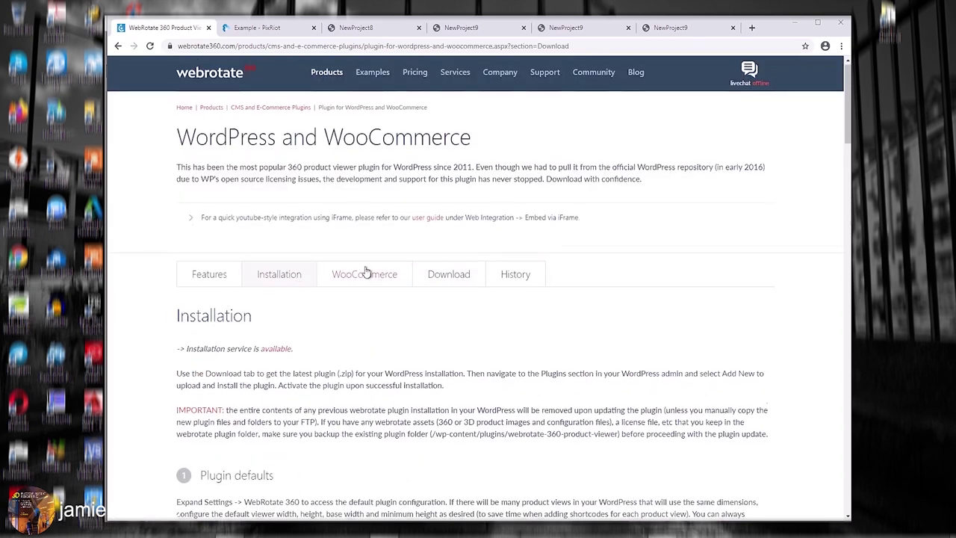
{"action": "scroll", "coordinate": [359, 299], "scroll_direction": "down", "scroll_amount": 15}
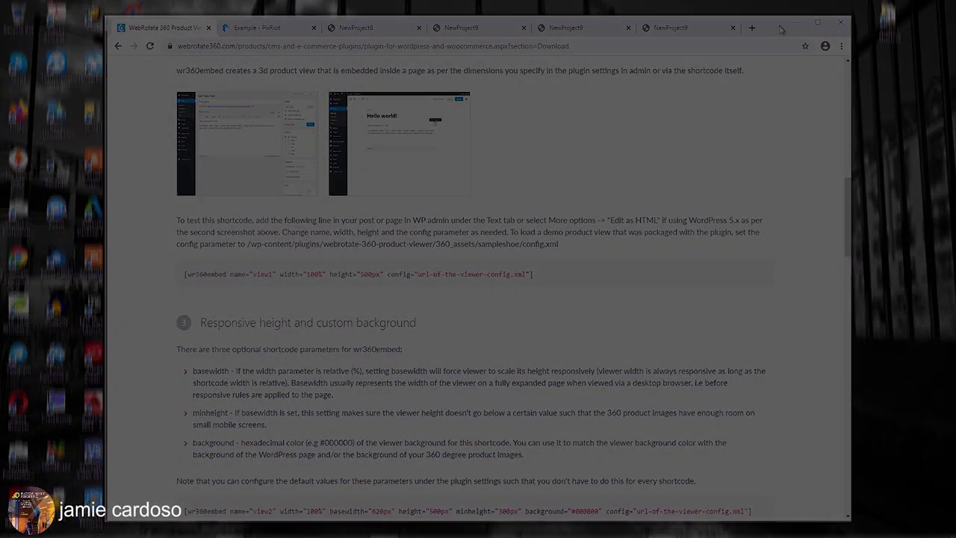